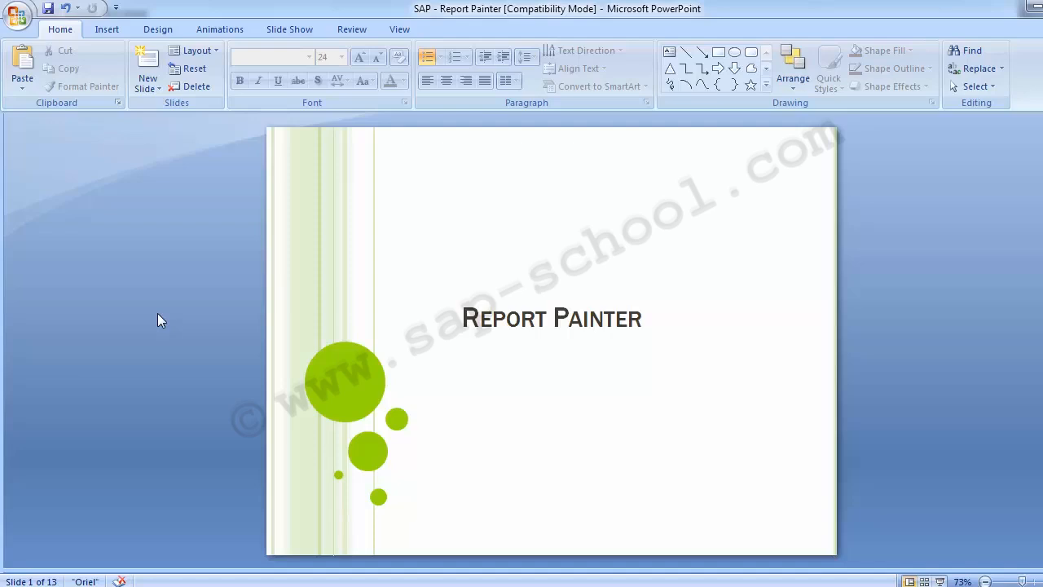
# Advance from the Report Painter title slide to slide 2, Table of content
pyautogui.scroll(-1, 161, 320)
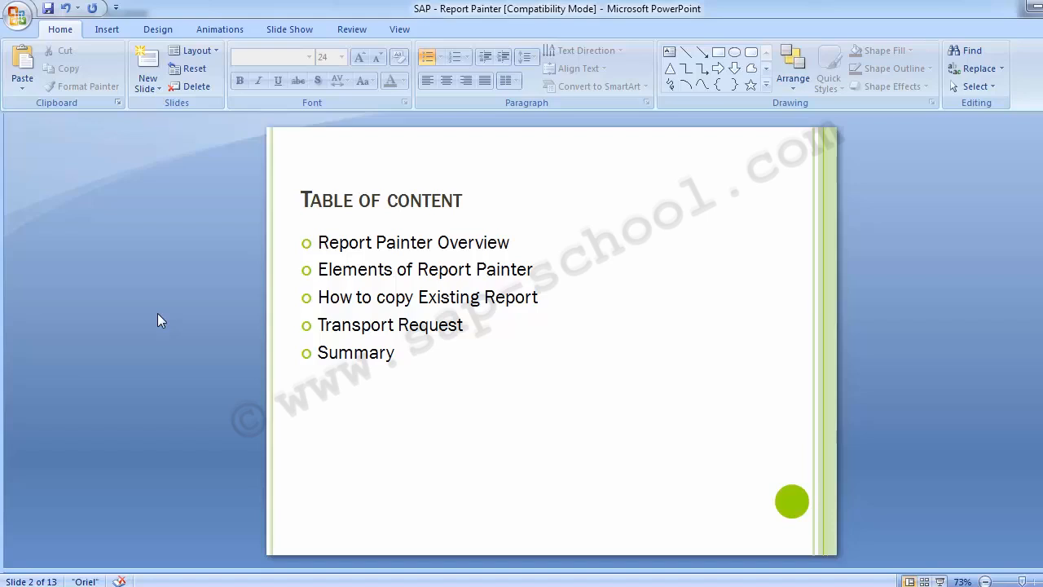
# Advance to slide 3, Report Painter Overview, with its description and three advantages
pyautogui.press('pagedown')
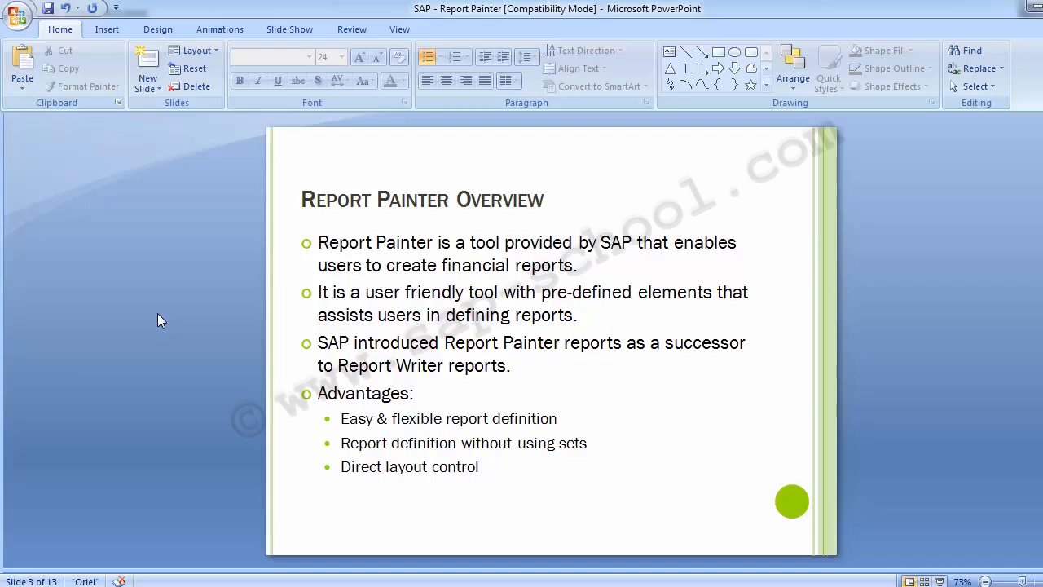
# Step forward to Create Report, then return to slide 3, Report Painter Overview
pyautogui.press('pagedown')
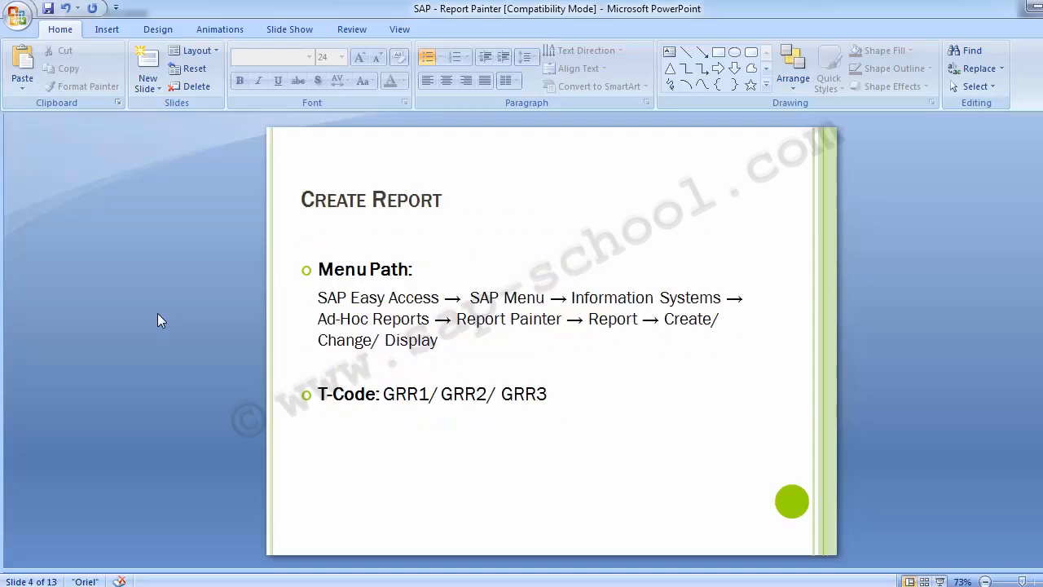
pyautogui.press('pageup')
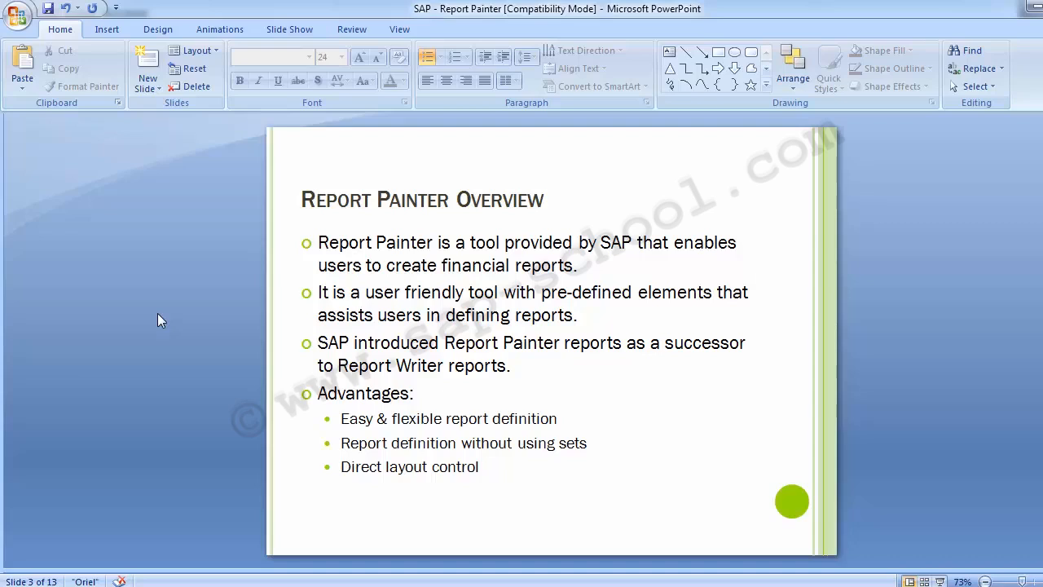
# Advance to slide 4, Create Report
pyautogui.press('pagedown')
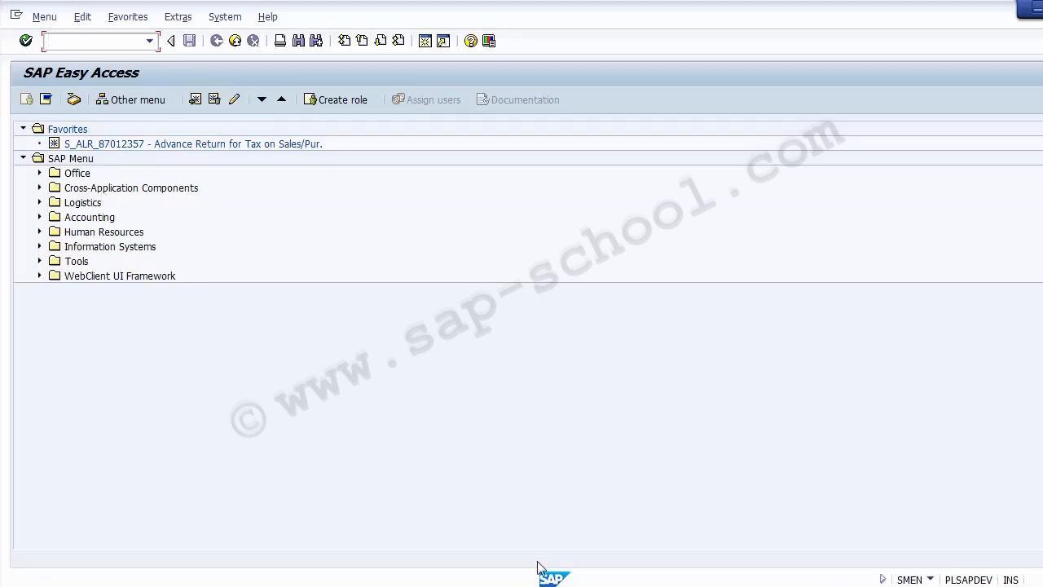
pyautogui.click(527, 585)
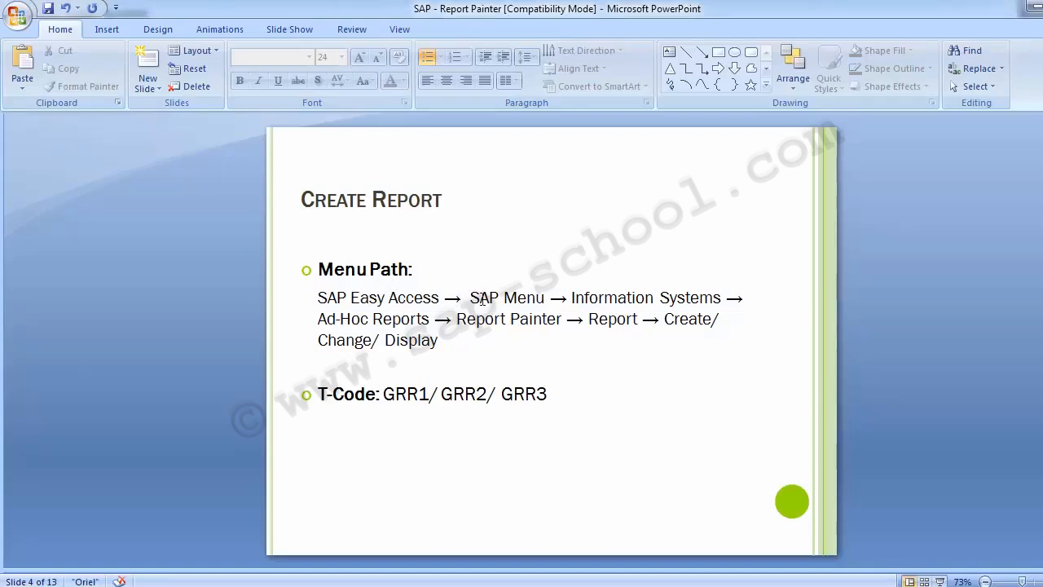
pyautogui.hotkey('alt', 'Tab')
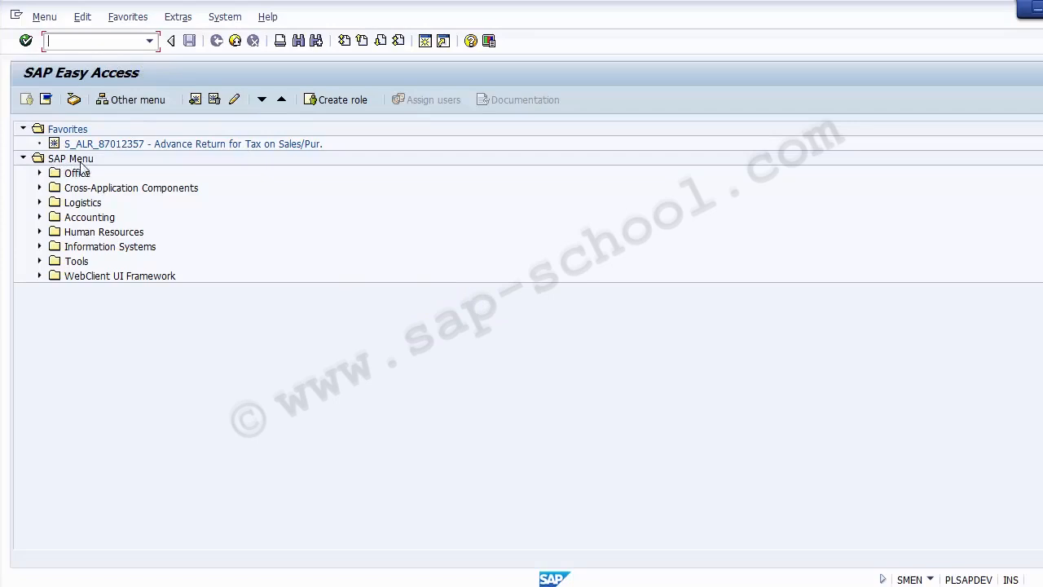
# Expand Information Systems > Ad Hoc Reports > Report Painter in the SAP menu
pyautogui.click(82, 248)
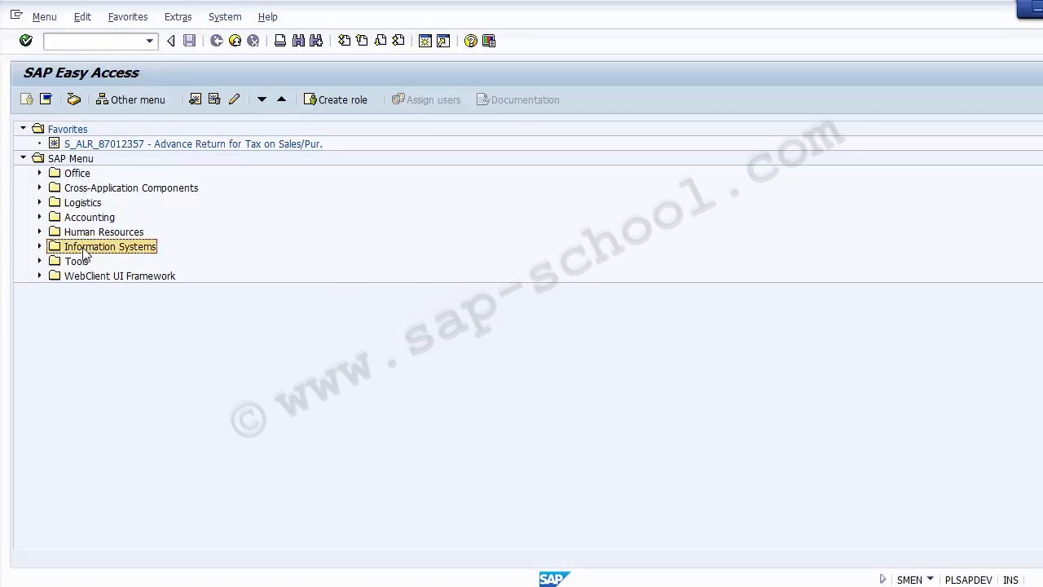
pyautogui.click(39, 247)
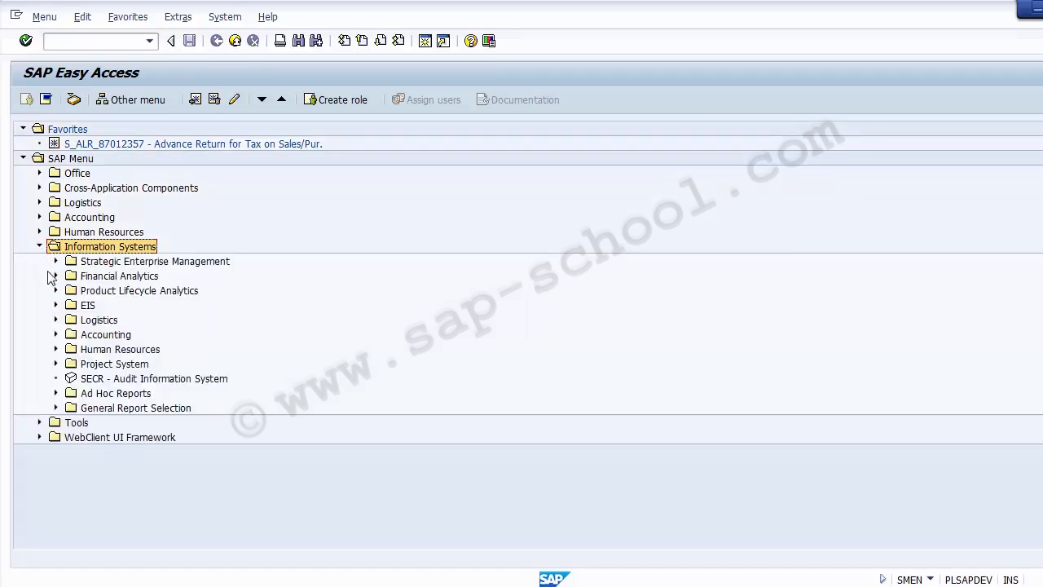
pyautogui.click(92, 394)
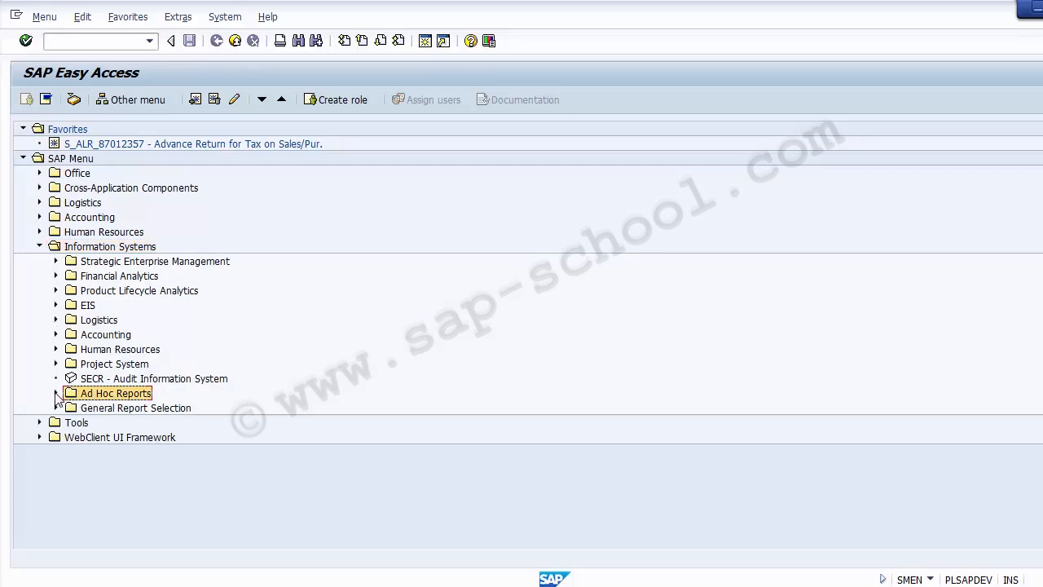
pyautogui.click(56, 393)
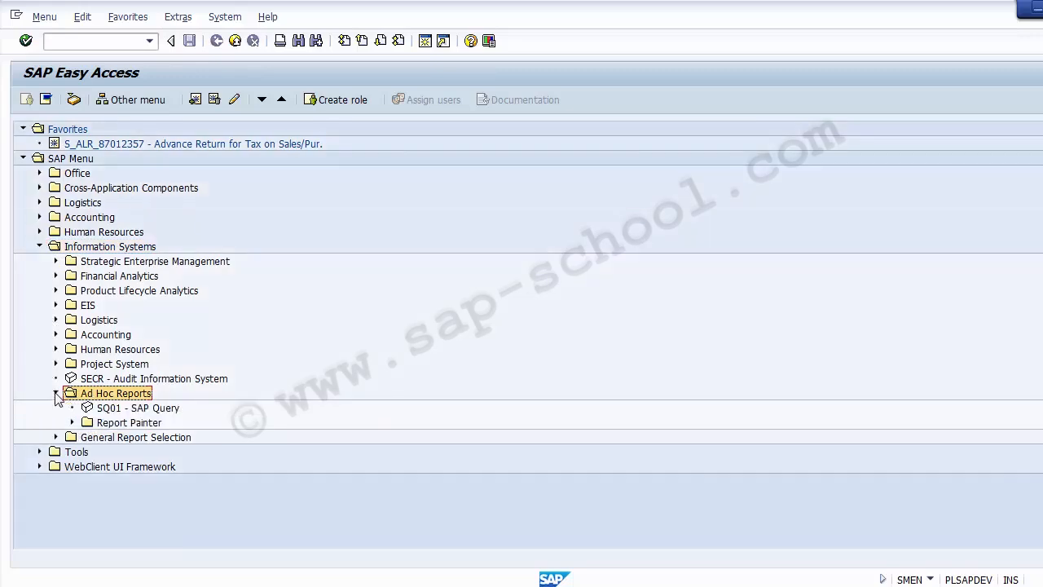
pyautogui.click(107, 423)
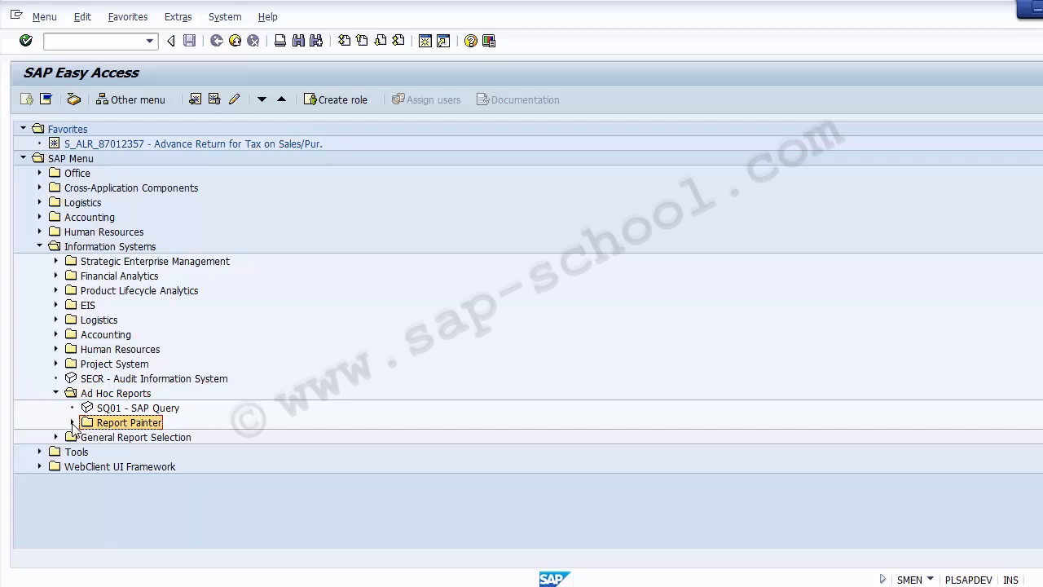
pyautogui.click(72, 423)
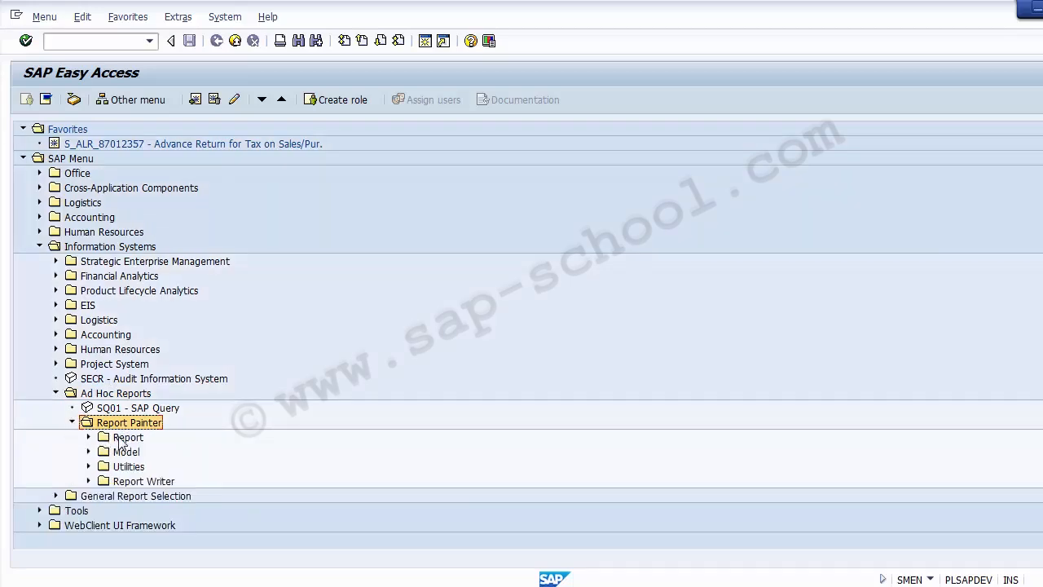
# Expand the Report folder and step through GRR1 Create, GRR2 Change, GRR3 Display, GR34 Delete
pyautogui.click(122, 438)
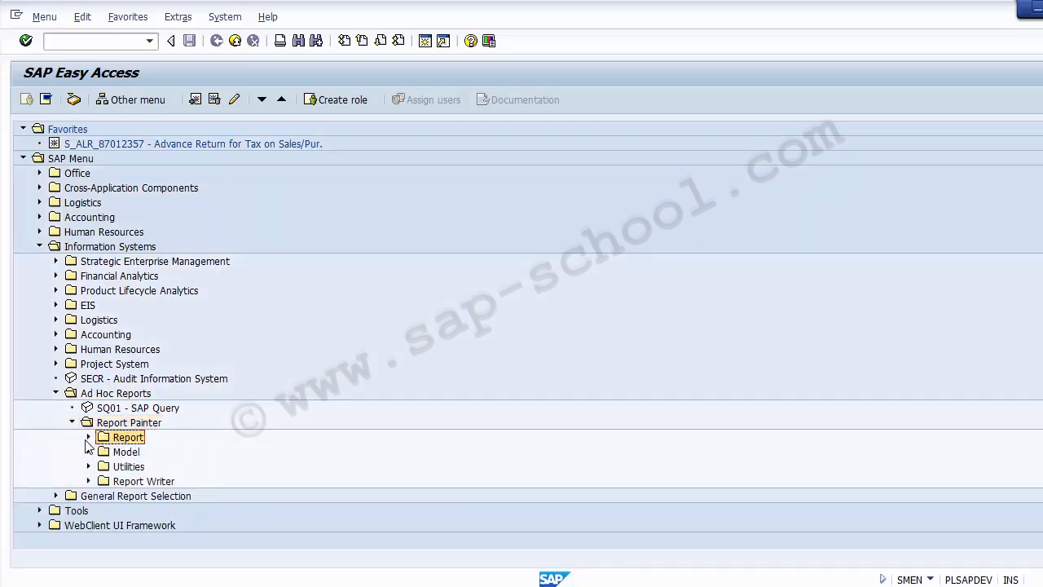
pyautogui.click(88, 437)
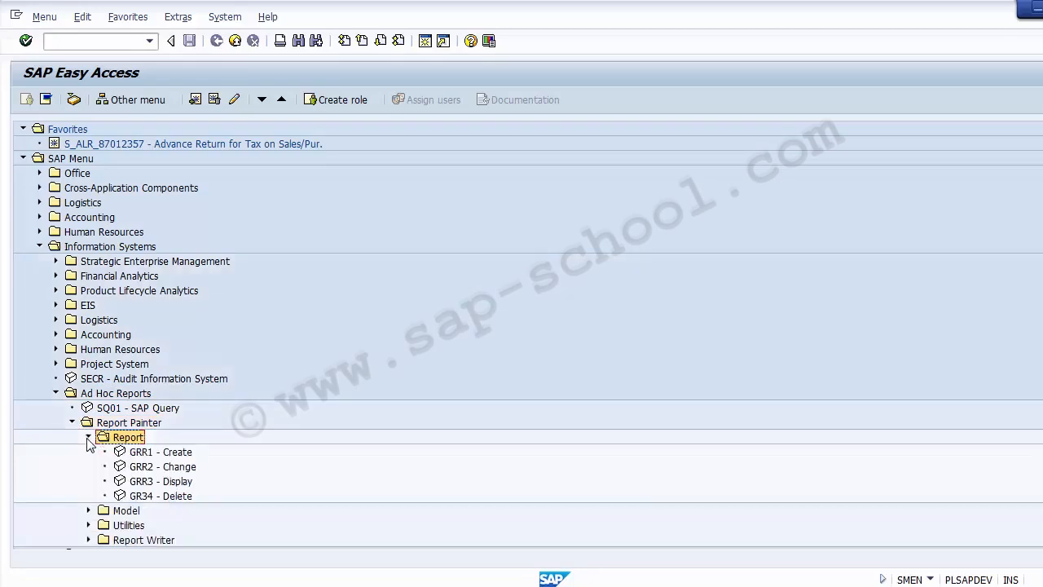
pyautogui.click(181, 455)
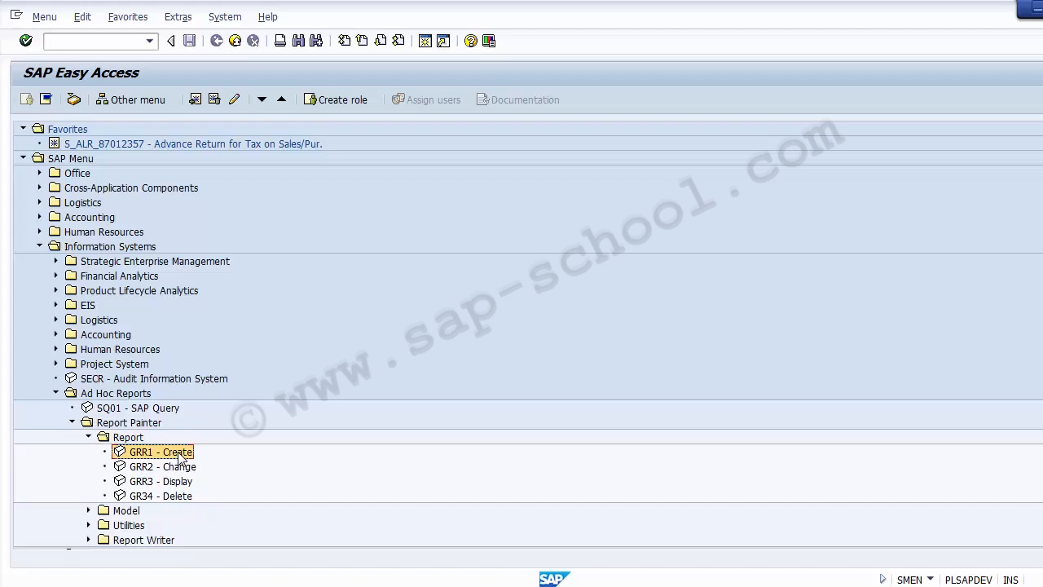
pyautogui.press('Down')
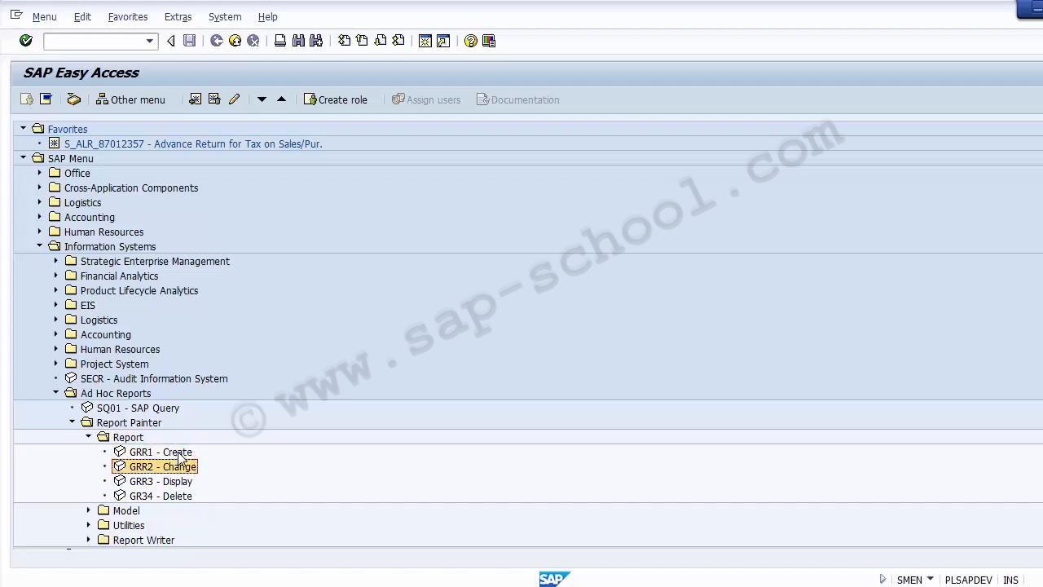
pyautogui.press('Down')
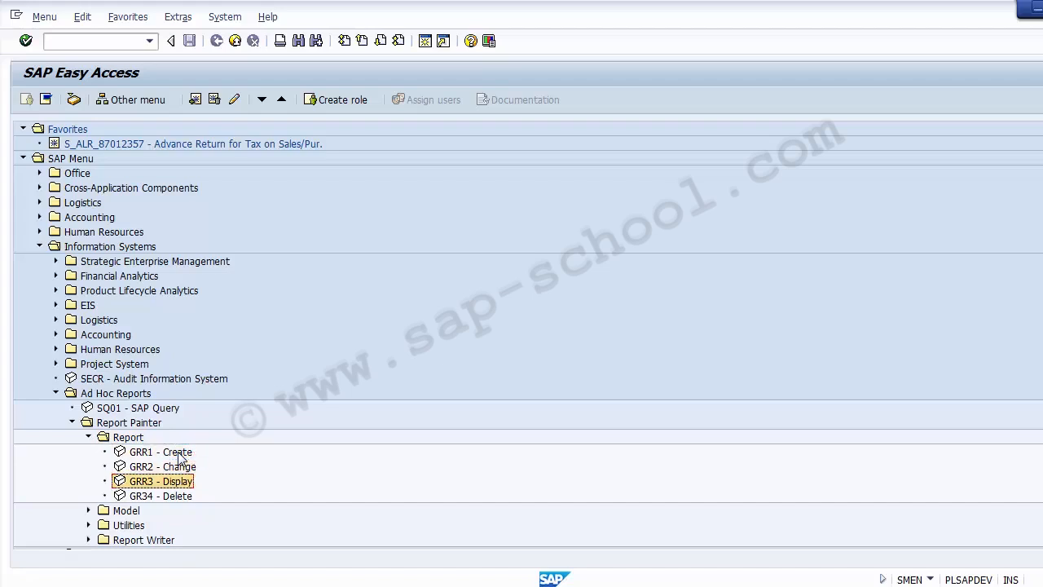
pyautogui.press('Down')
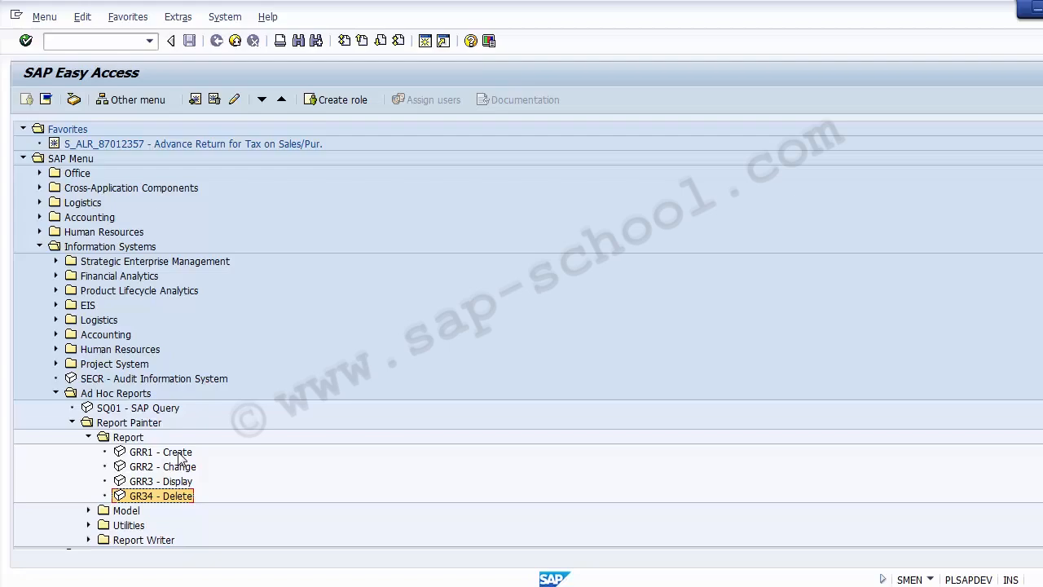
# Return to the presentation on slide 5, Elements of Report Painter
pyautogui.hotkey('alt', 'Tab')
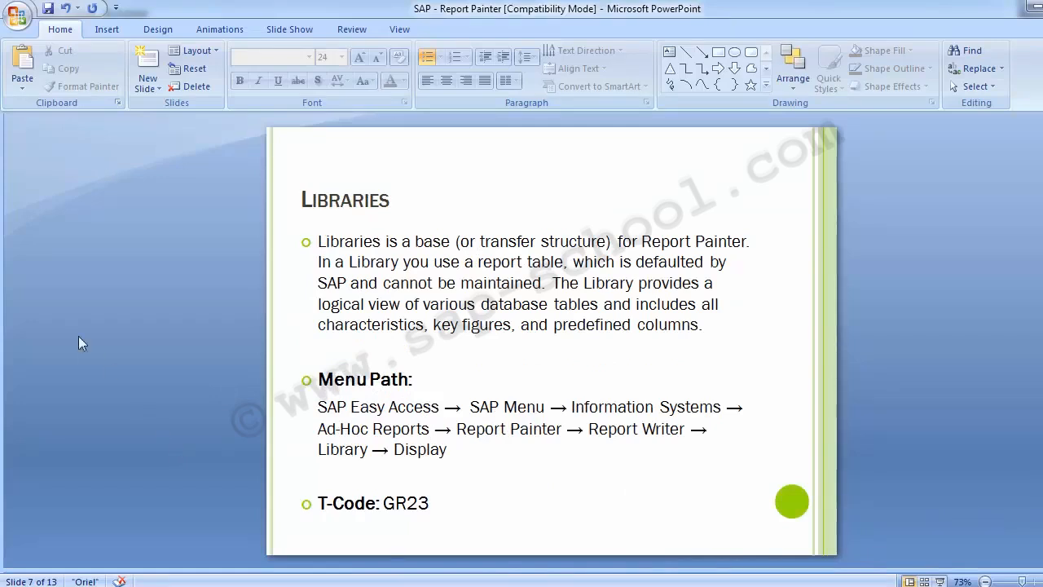
pyautogui.press('pageup')
pyautogui.press('pageup')
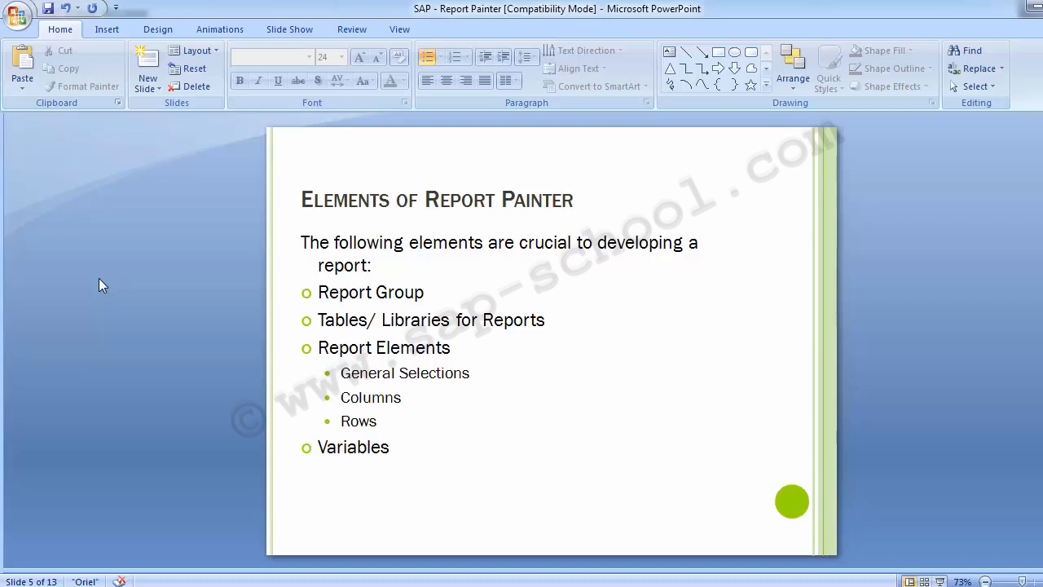
# Advance to slide 8, Create Variable, with T-Codes GS11/GS12/GS13
pyautogui.press('pagedown')
pyautogui.press('pagedown')
pyautogui.press('pagedown')
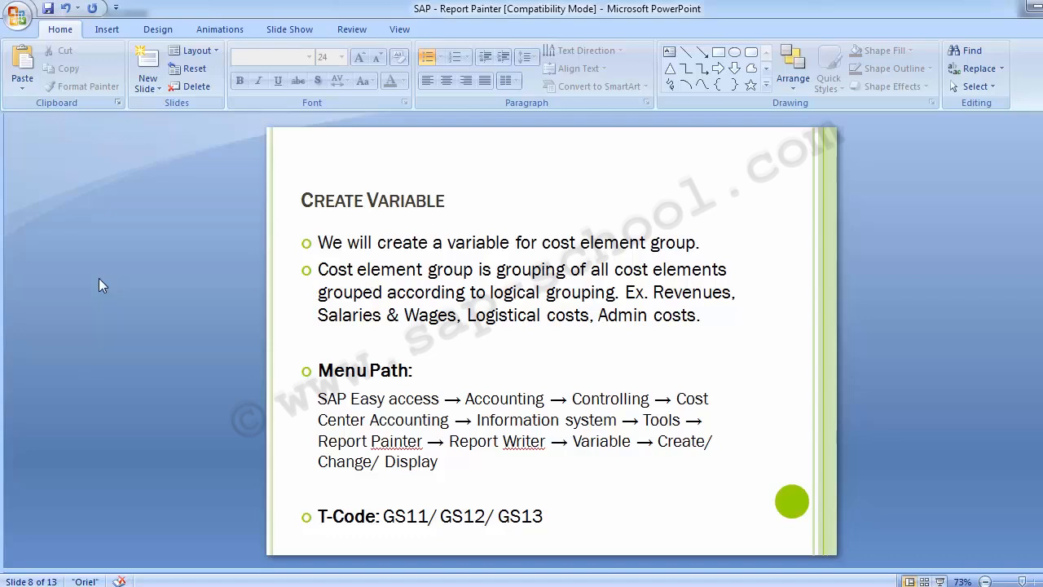
# Move back to slide 6, Report Group, showing T-Codes GR51/GR52/GR53
pyautogui.press('pageup')
pyautogui.press('pageup')
pyautogui.press('pageup')
pyautogui.press('pageup')
pyautogui.press('pagedown')
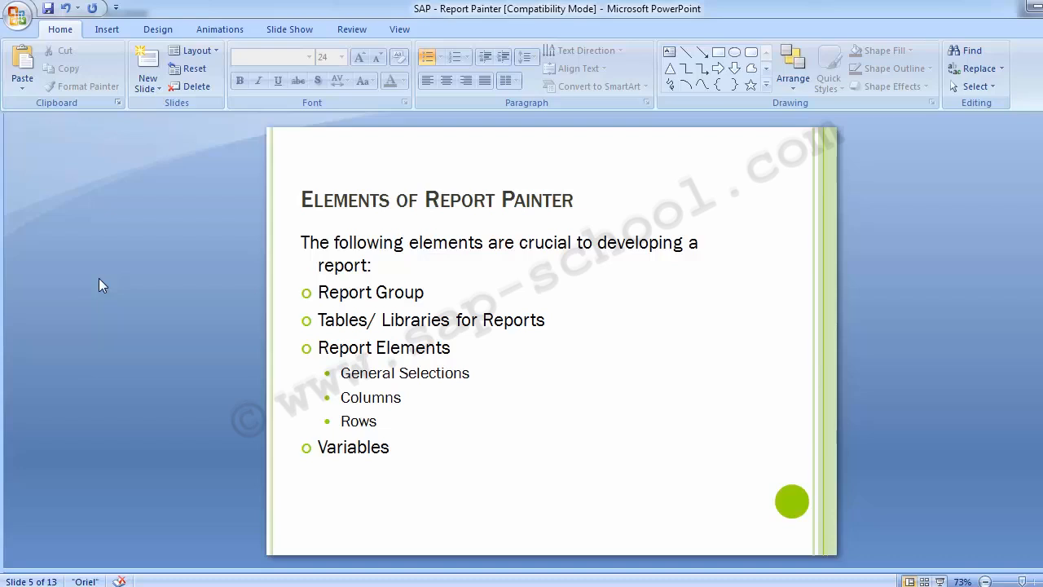
pyautogui.press('pagedown')
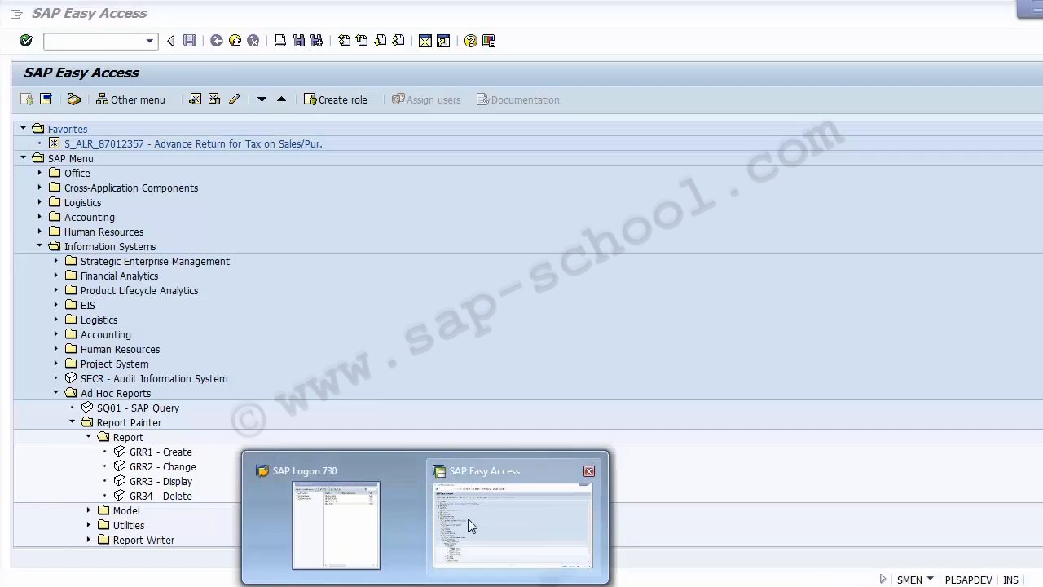
# Bring SAP Easy Access forward with Information Systems collapsed to the top-level folders
pyautogui.click(468, 518)
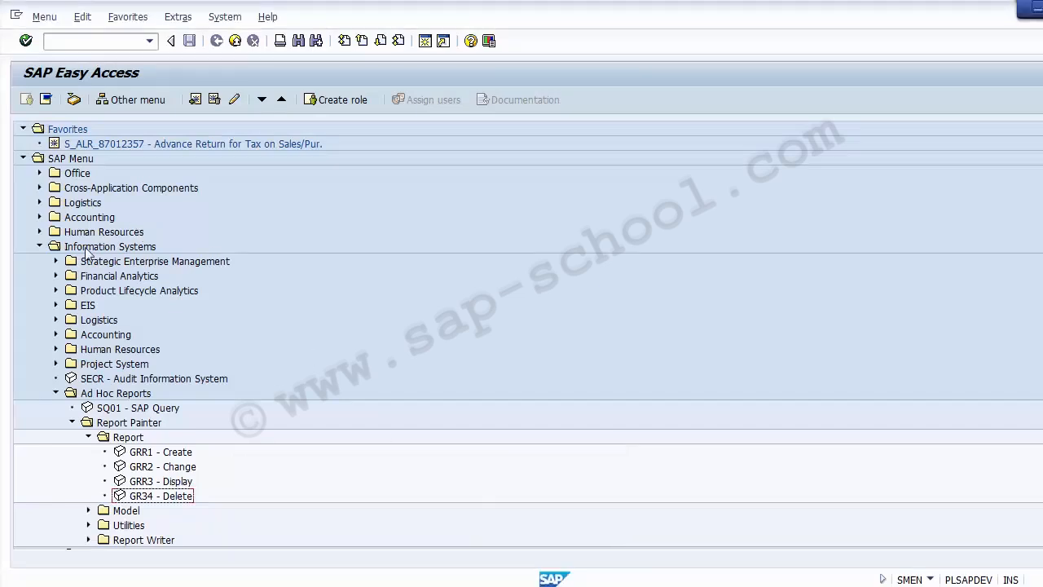
pyautogui.click(39, 246)
pyautogui.hotkey('alt', 'Tab')
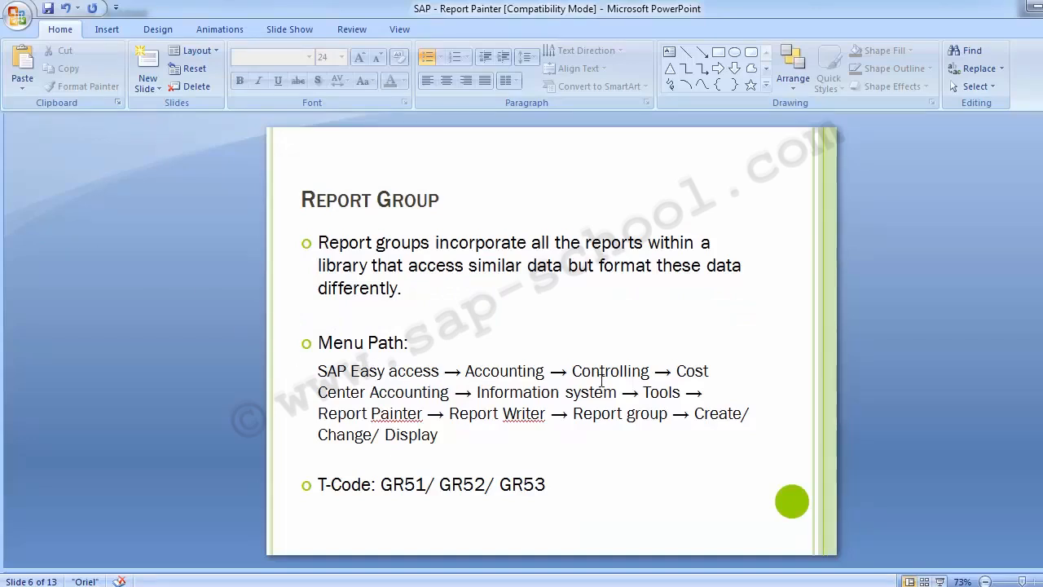
pyautogui.hotkey('alt', 'Tab')
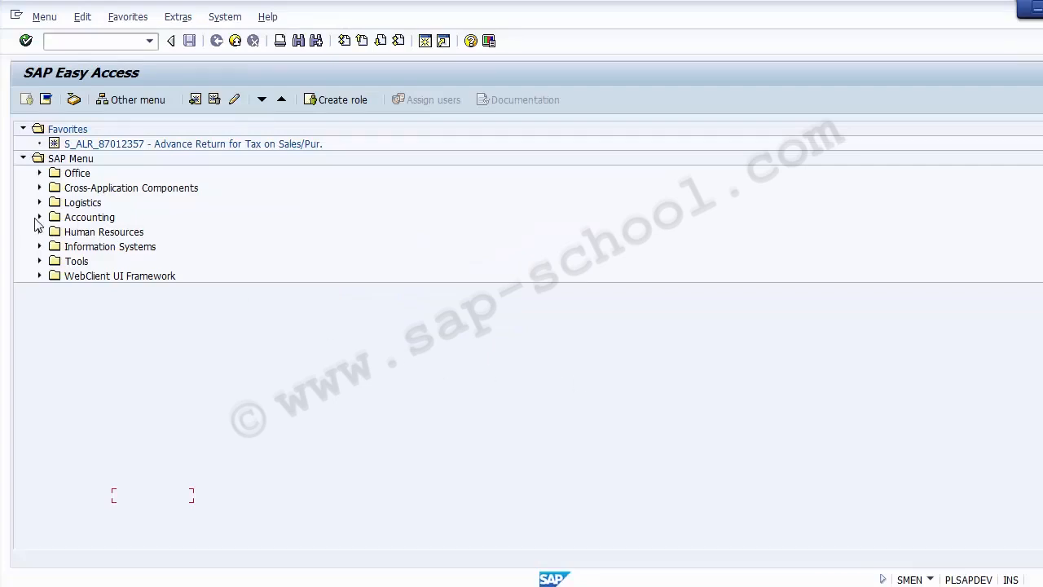
# Expand Accounting > Controlling > Cost Center Accounting, checking the path on the Report Group slide
pyautogui.click(39, 218)
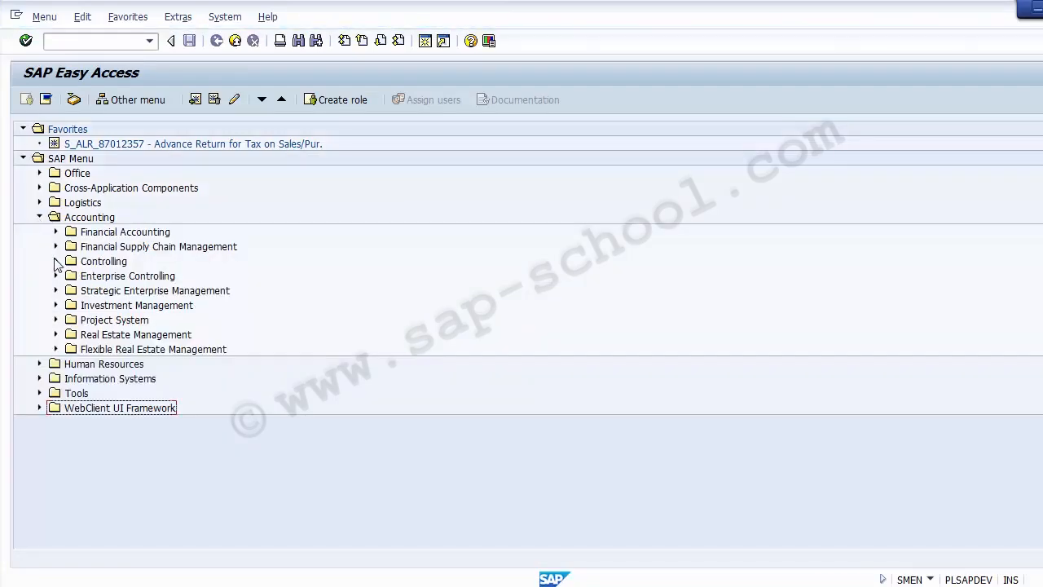
pyautogui.click(56, 260)
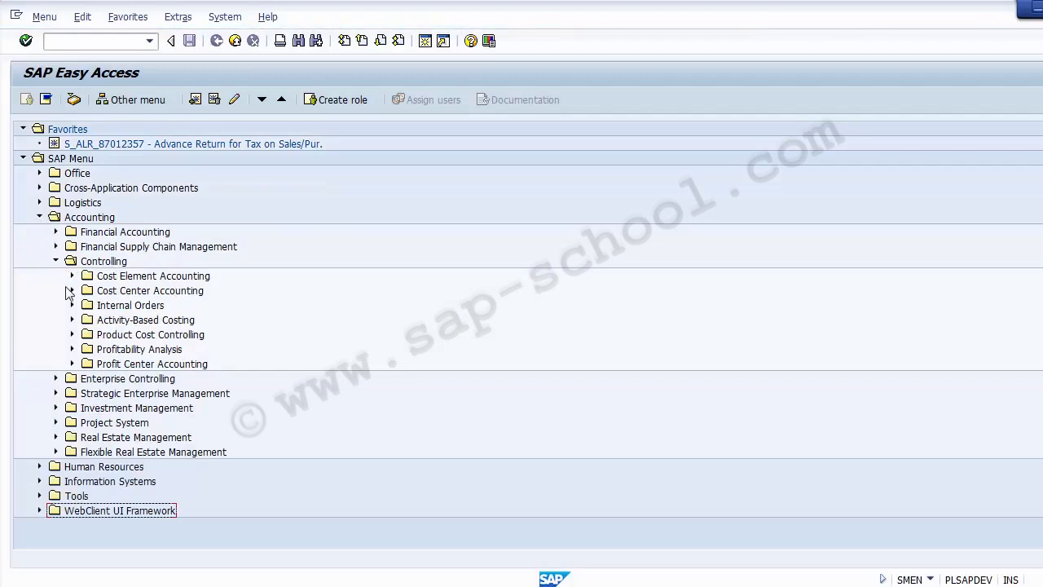
pyautogui.click(72, 291)
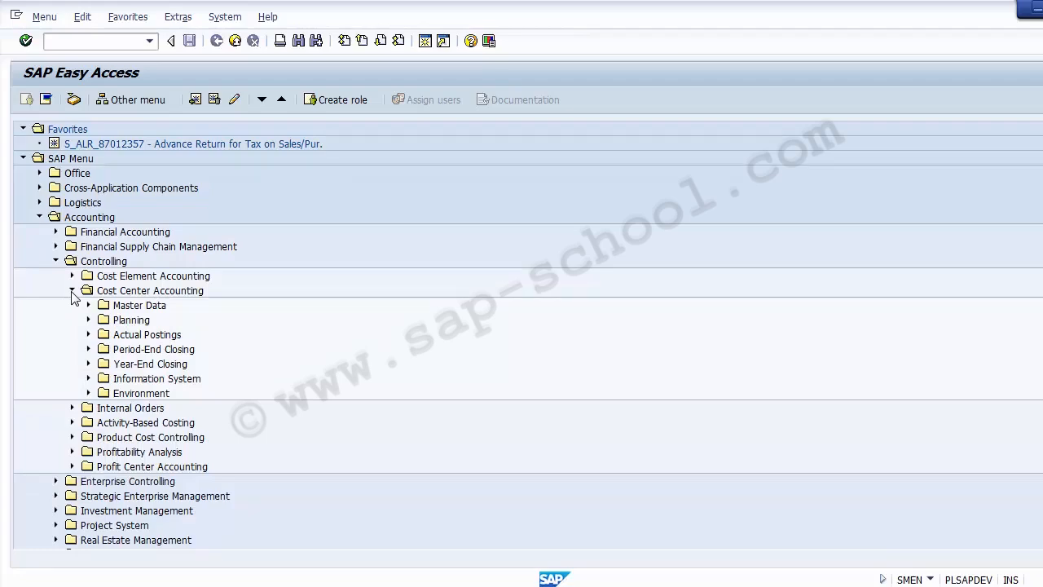
pyautogui.hotkey('alt', 'Tab')
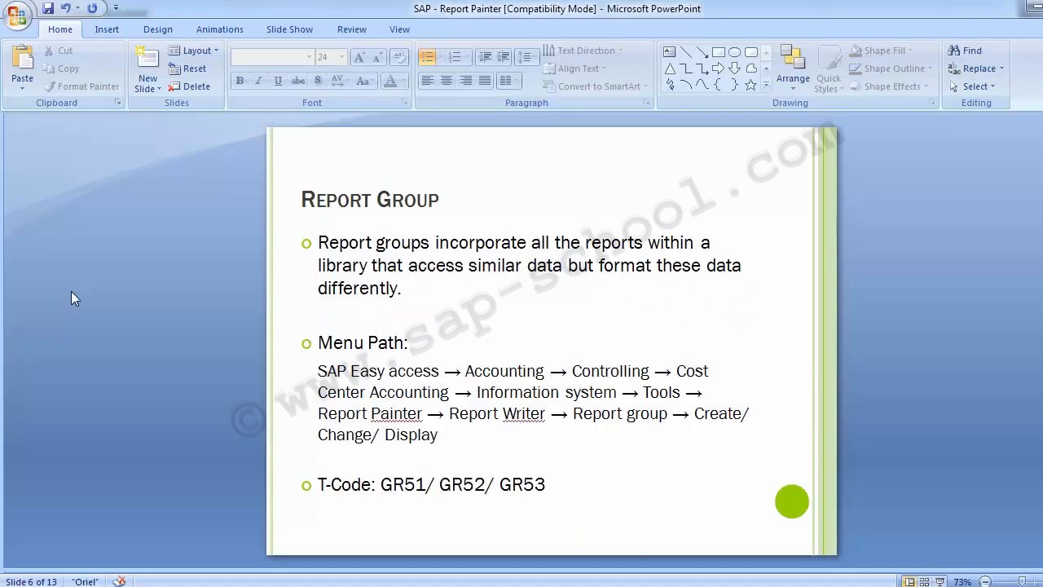
pyautogui.hotkey('alt', 'Tab')
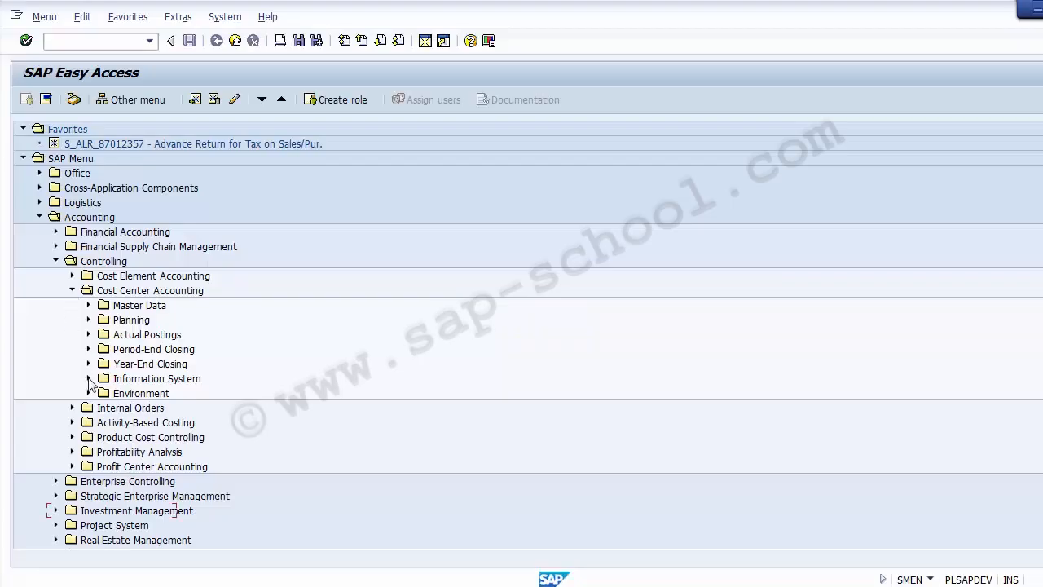
# Expand Information System > Tools > Report Painter > Report Writer to list Set through Report Group
pyautogui.click(88, 379)
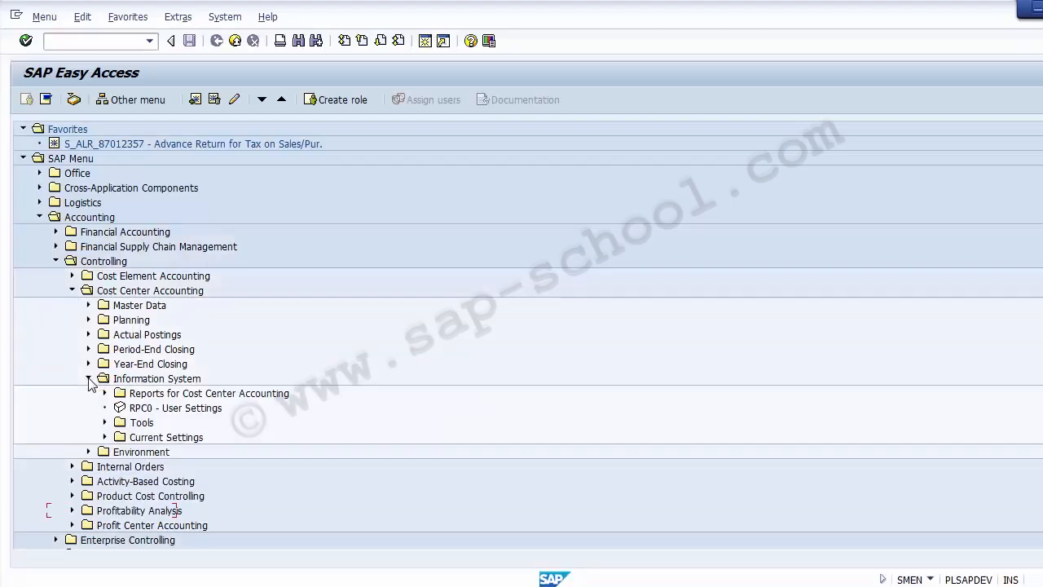
pyautogui.click(104, 423)
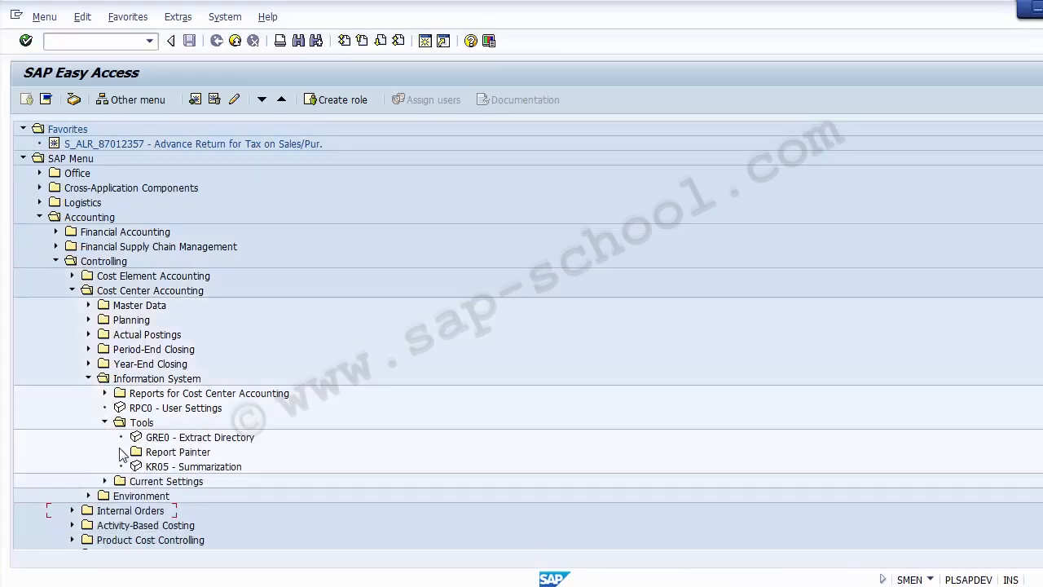
pyautogui.click(120, 452)
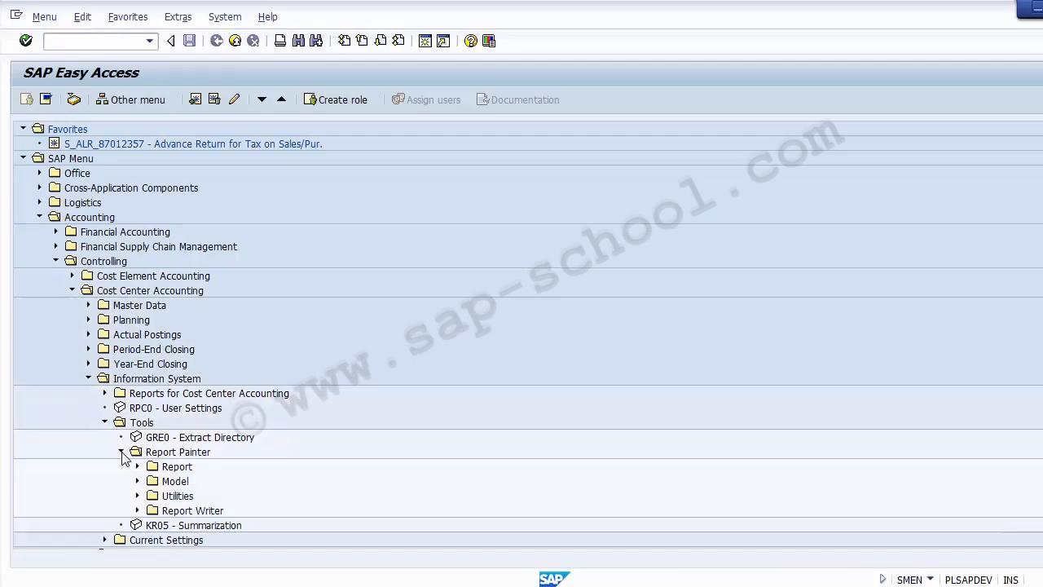
pyautogui.hotkey('alt', 'Tab')
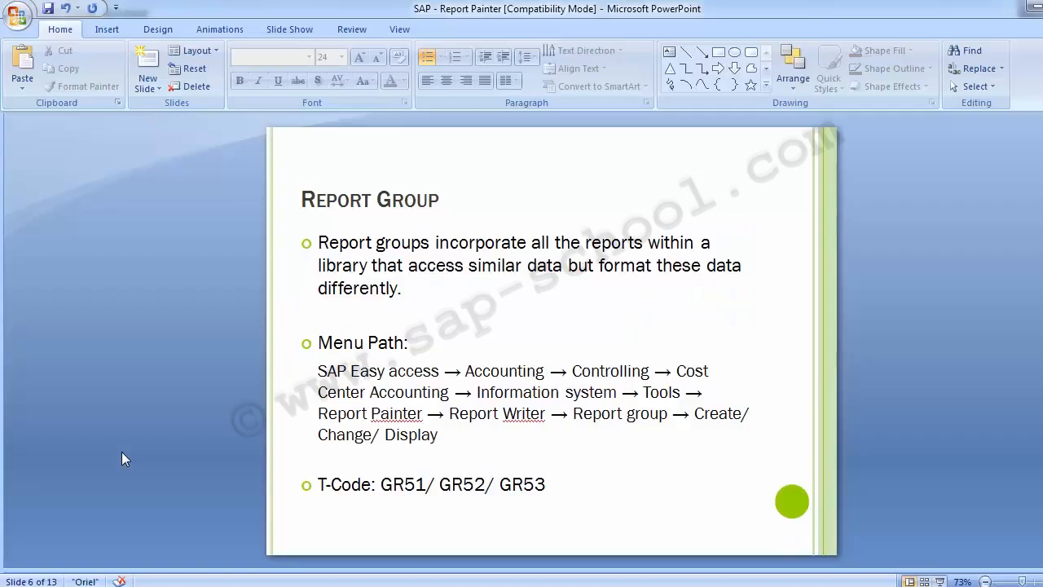
pyautogui.hotkey('alt', 'Tab')
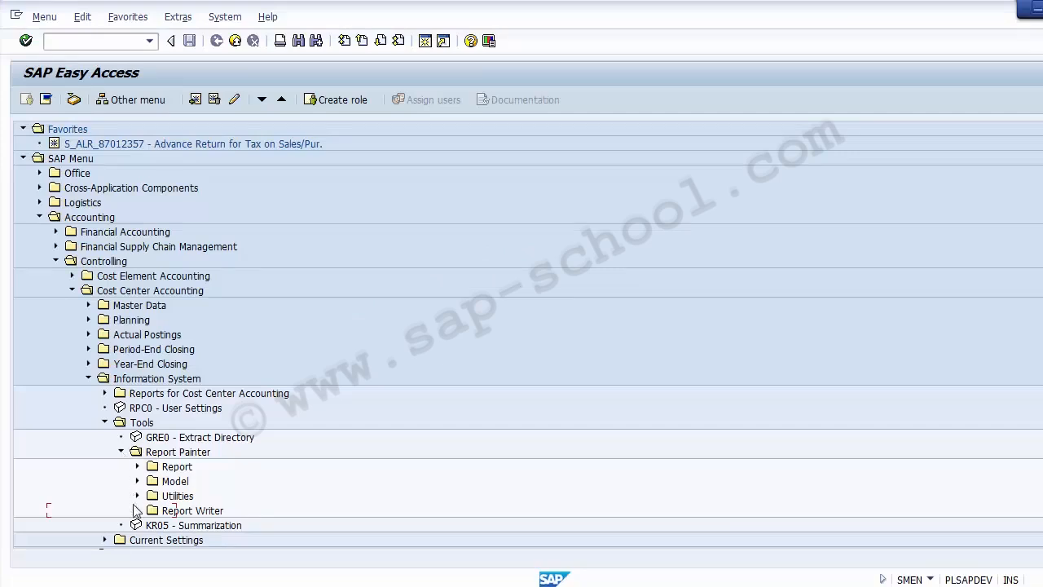
pyautogui.click(137, 511)
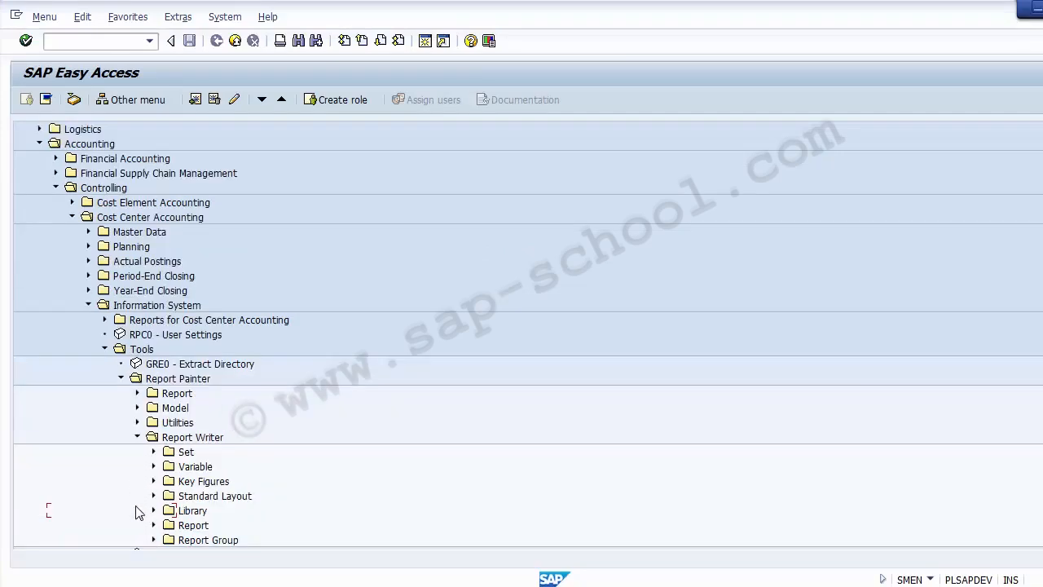
# Expand Report Group, then retrace Cost Center Accounting > Information System > Tools > Report Painter > Report Writer > Report Group
pyautogui.click(190, 541)
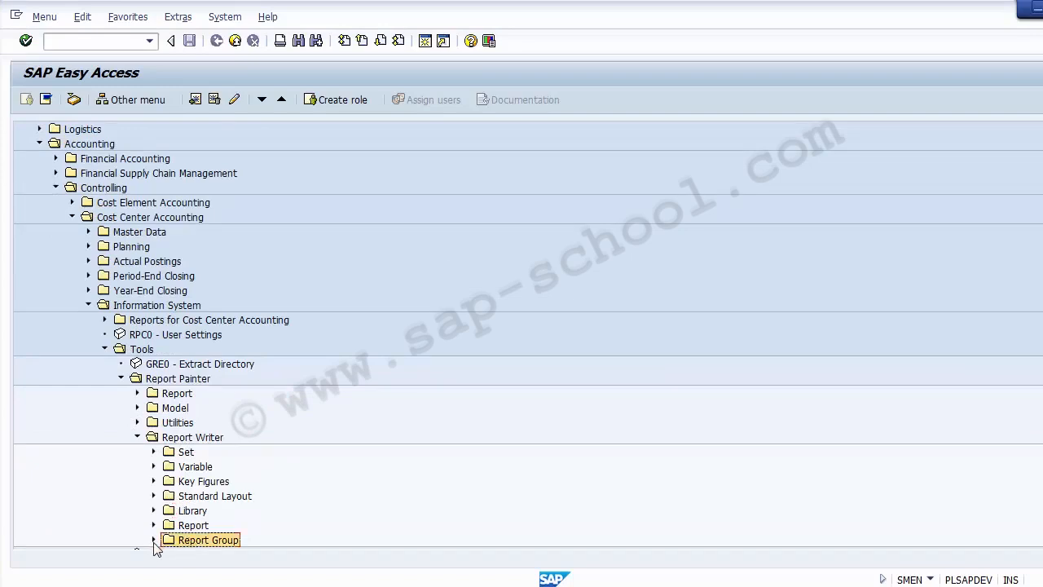
pyautogui.click(154, 540)
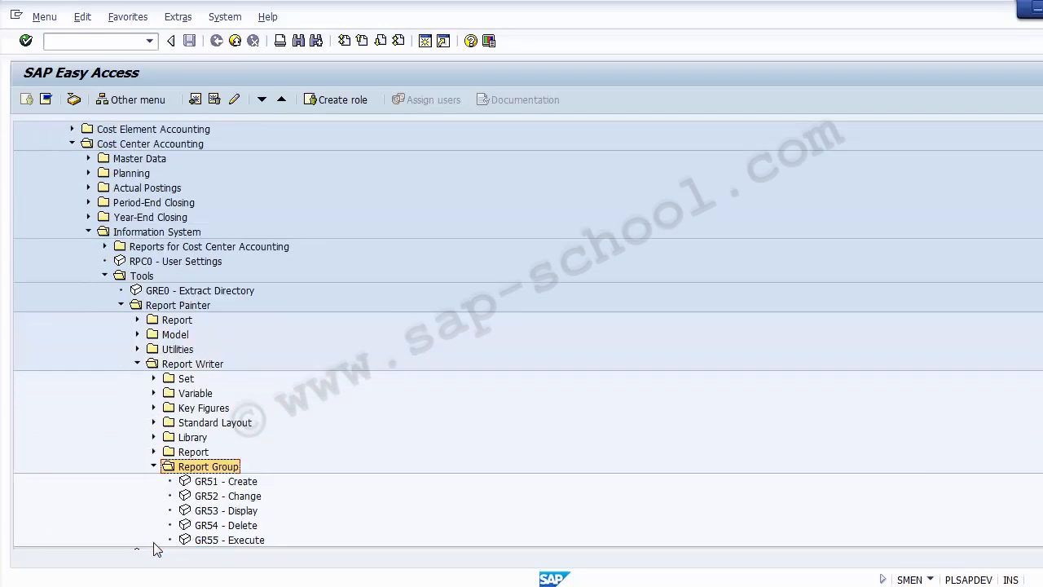
pyautogui.click(147, 145)
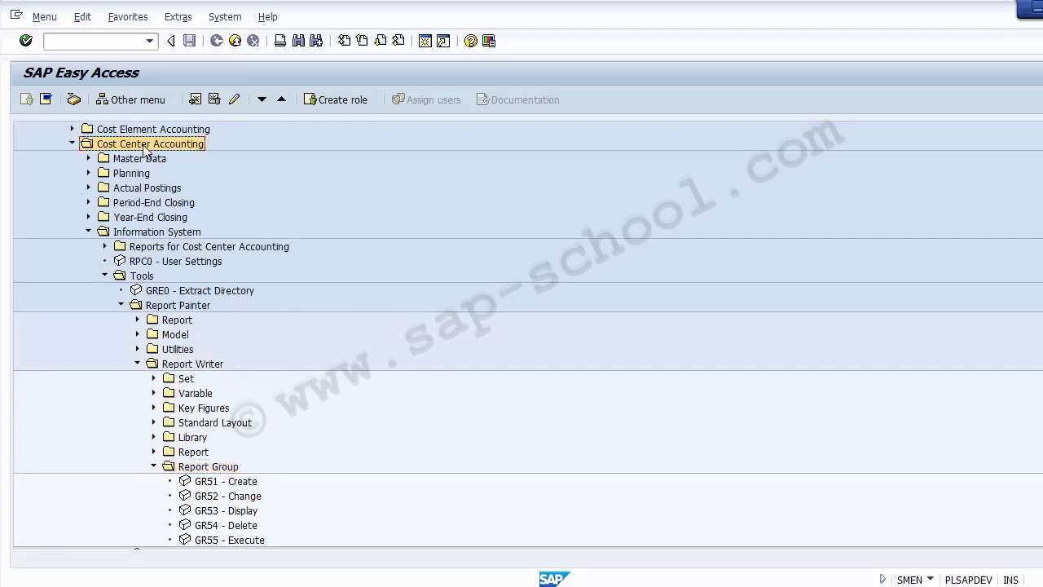
pyautogui.click(149, 233)
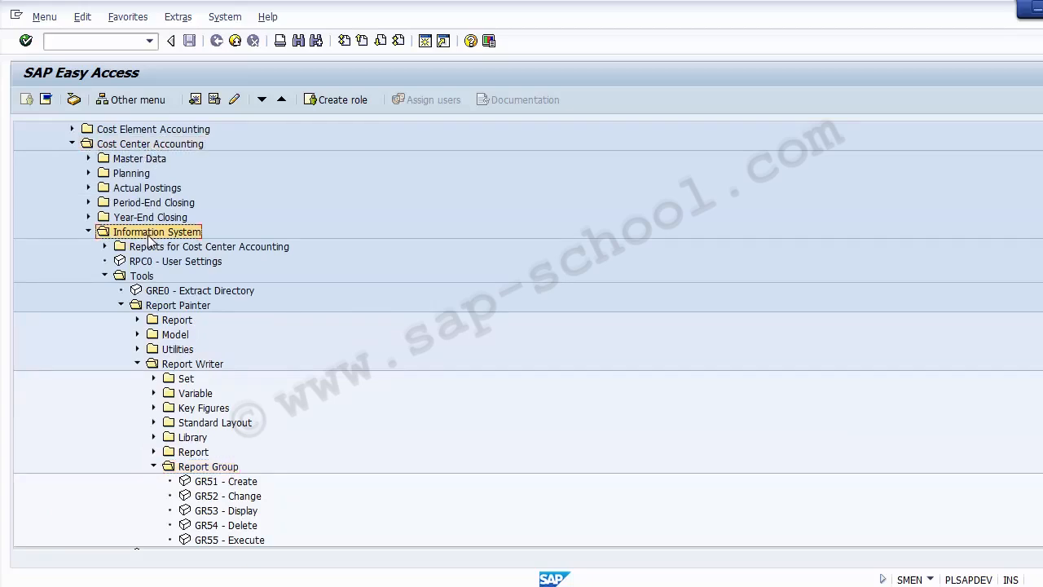
pyautogui.click(149, 278)
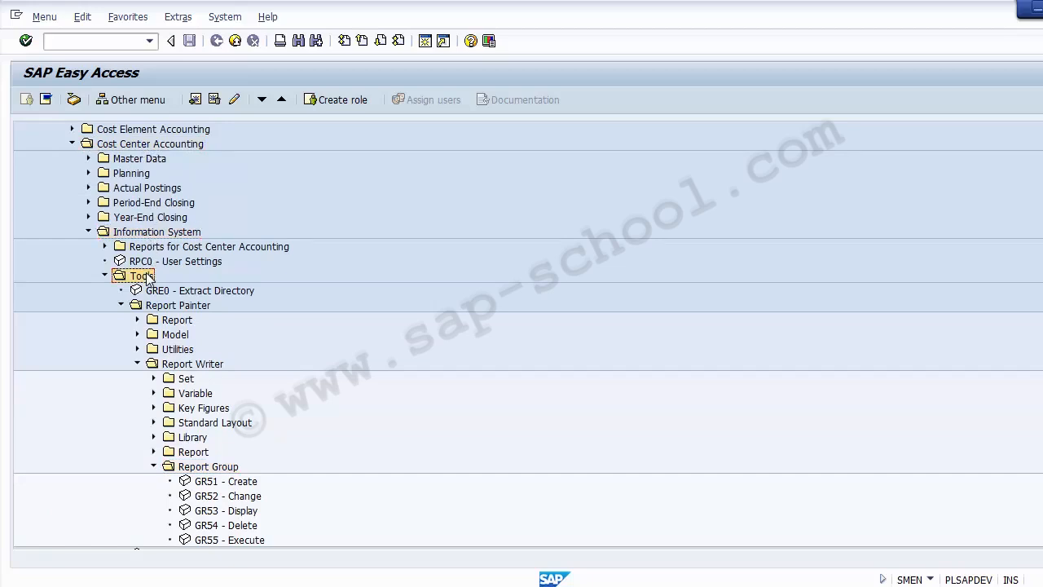
pyautogui.click(167, 306)
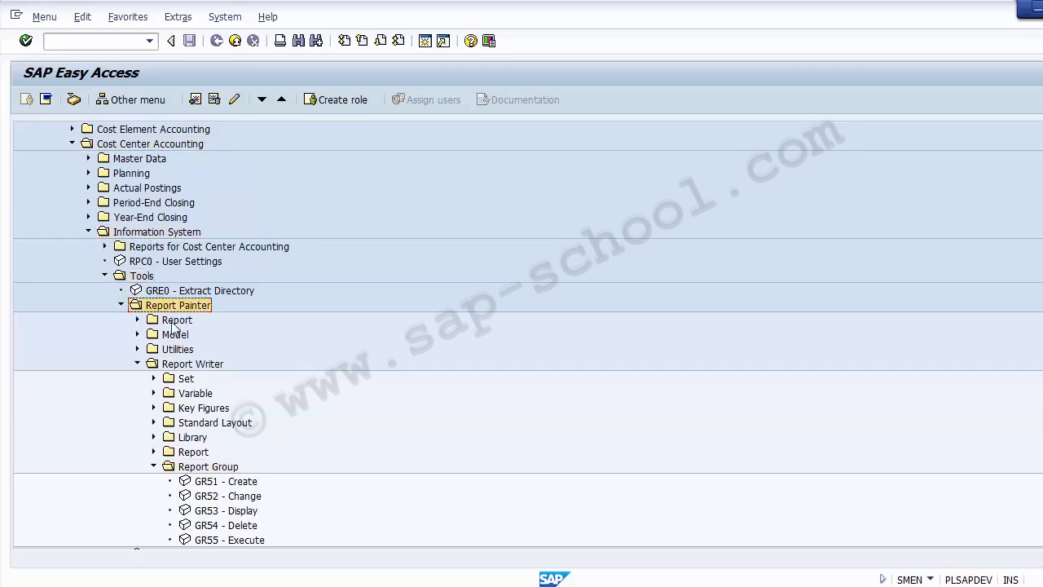
pyautogui.click(179, 368)
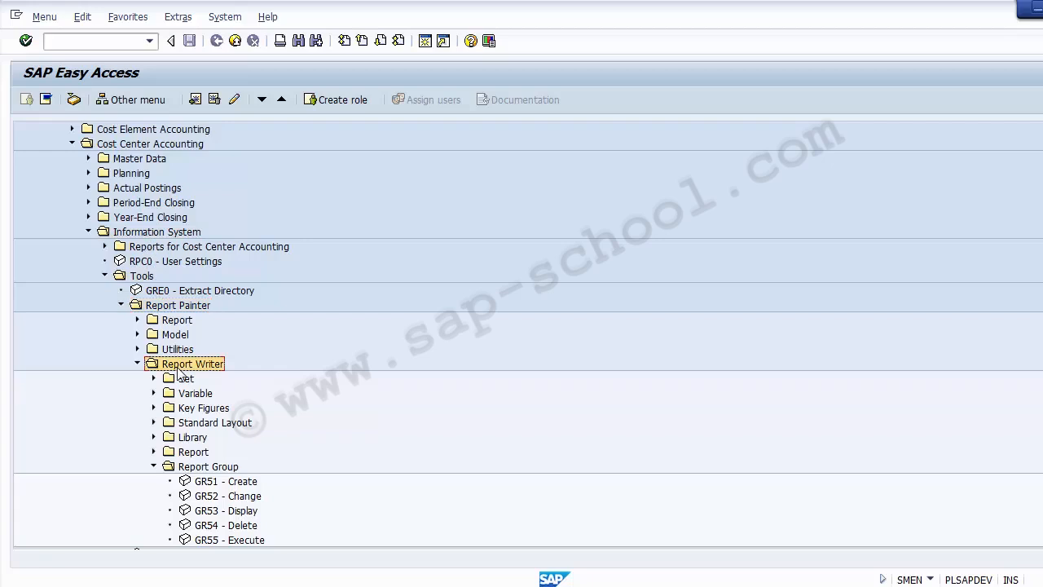
pyautogui.click(193, 469)
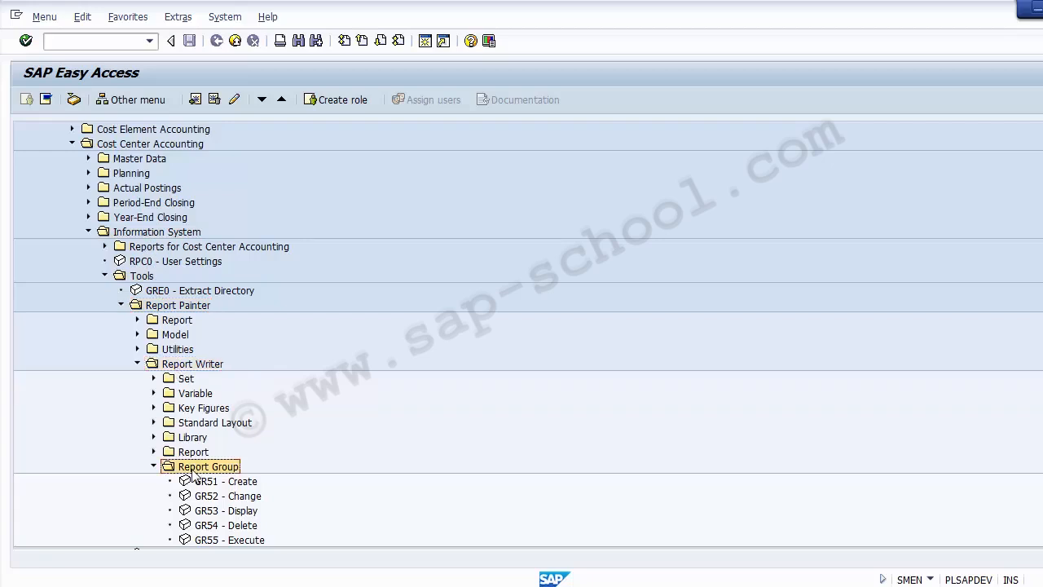
# Step through the Report Group transactions, starting from GR51 Create
pyautogui.click(231, 483)
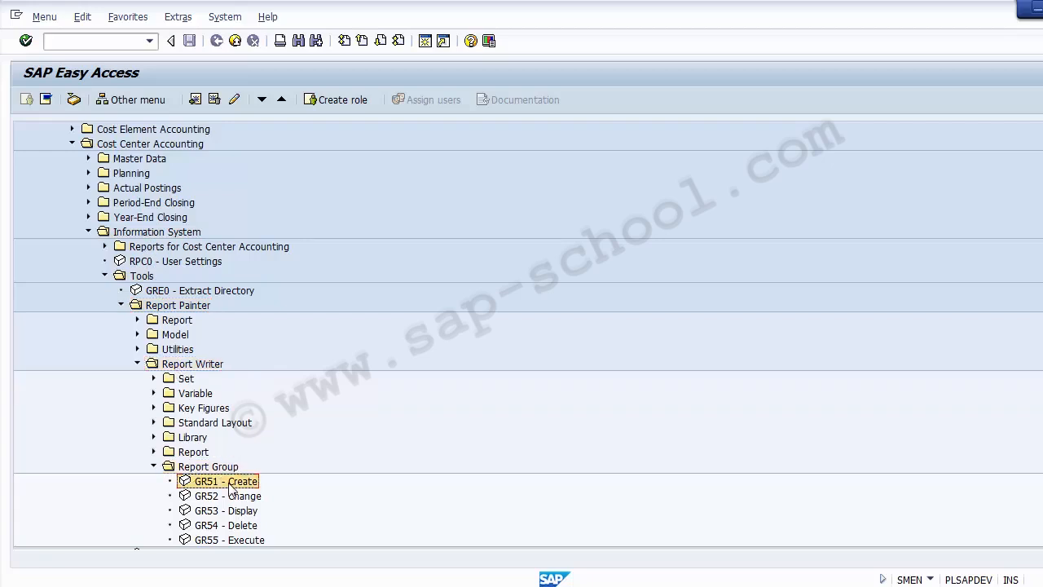
pyautogui.press('Down')
pyautogui.press('Down')
pyautogui.press('Down')
pyautogui.press('Down')
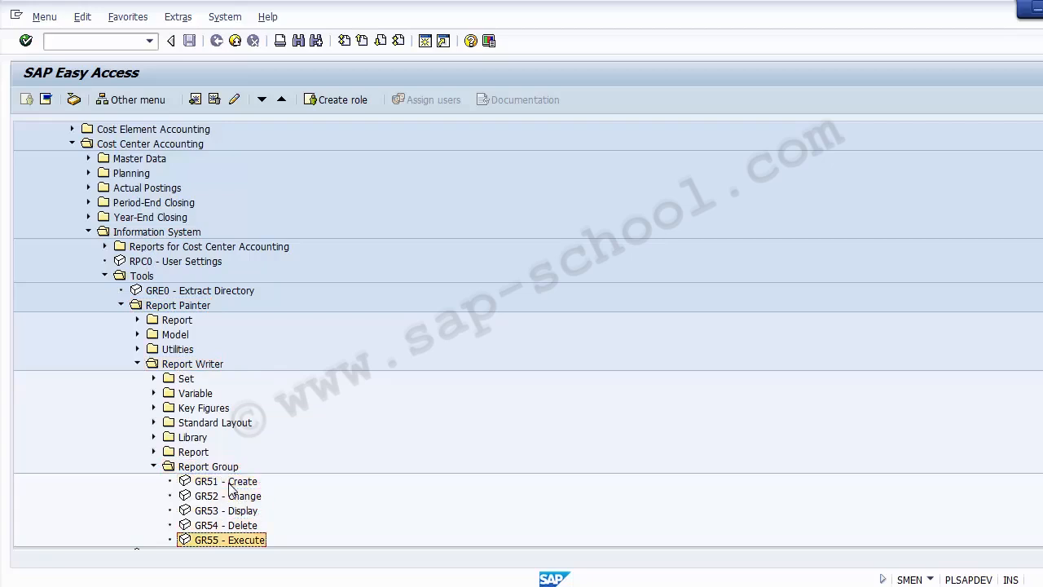
pyautogui.press('Up')
pyautogui.press('Up')
pyautogui.press('Up')
pyautogui.press('Up')
pyautogui.press('Up')
pyautogui.press('Down')
pyautogui.press('Down')
pyautogui.press('Down')
pyautogui.press('Down')
pyautogui.press('Down')
pyautogui.press('Down')
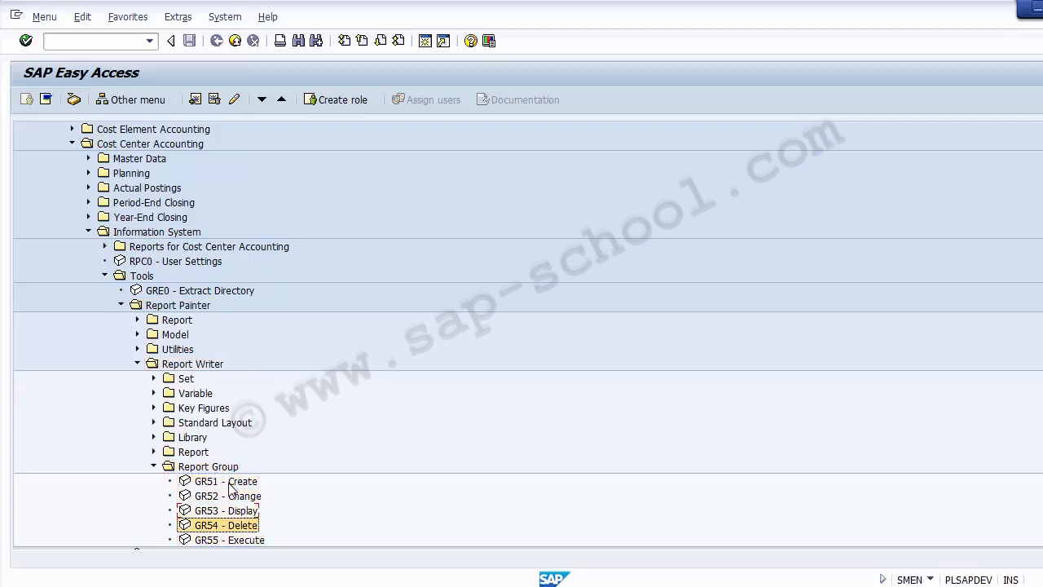
pyautogui.press('Up')
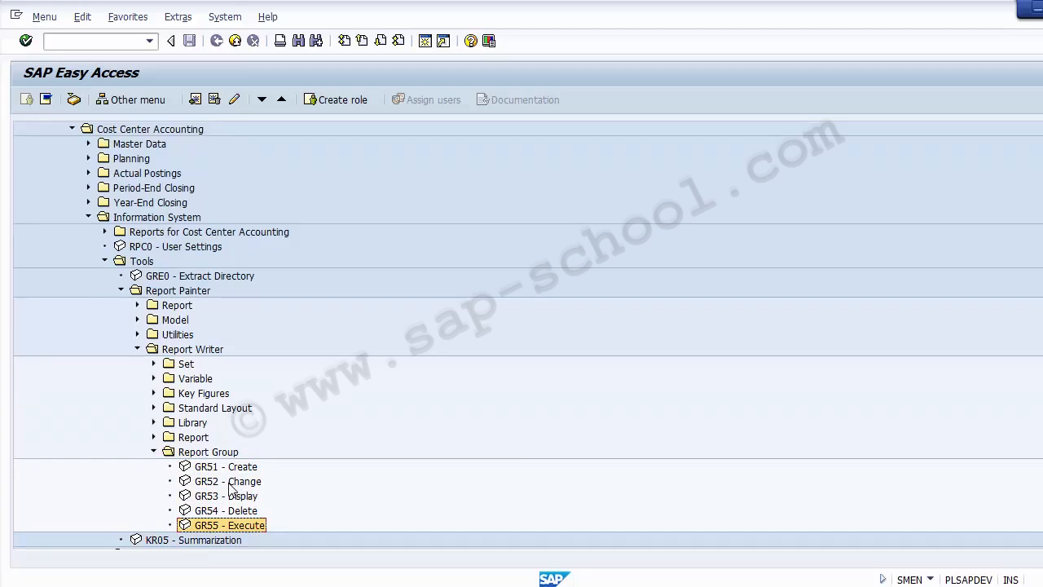
# Start GR55 Execute and open the 602-entry report group hit list, moving to 1EP1
pyautogui.doubleClick(208, 525)
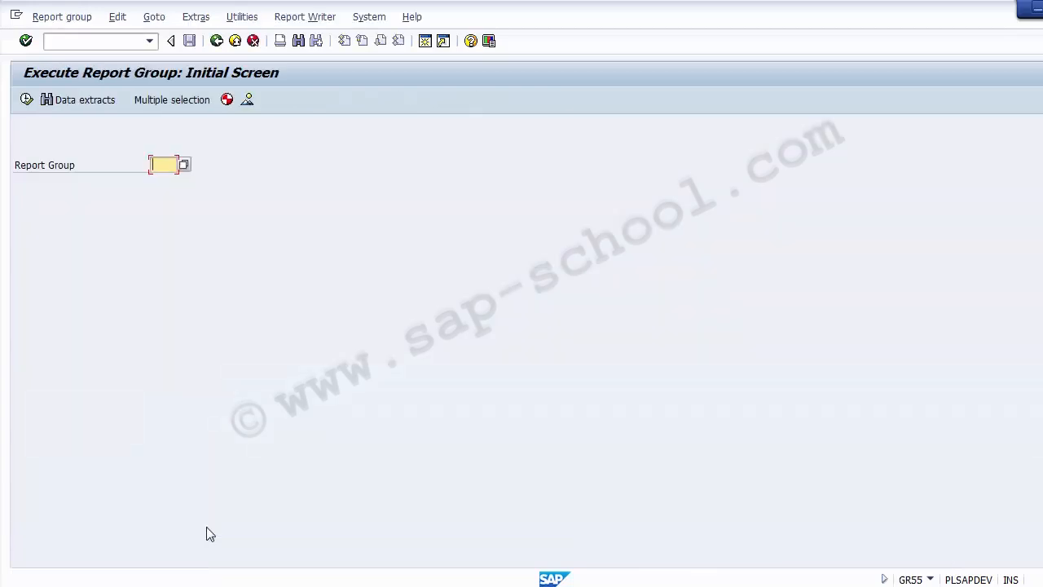
pyautogui.click(184, 166)
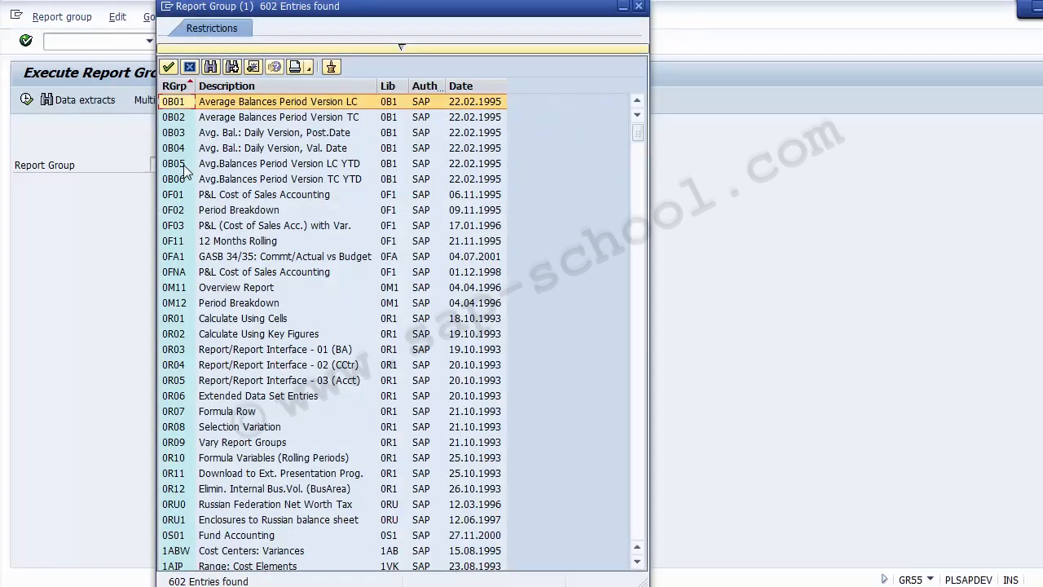
pyautogui.press('Down')
pyautogui.press('Down')
pyautogui.press('Down')
pyautogui.press('Down')
pyautogui.press('Down')
pyautogui.press('Down')
pyautogui.press('Down')
pyautogui.press('Down')
pyautogui.press('Down')
pyautogui.press('Down')
pyautogui.press('Down')
pyautogui.press('Down')
pyautogui.press('Down')
pyautogui.press('Down')
pyautogui.press('Down')
pyautogui.press('Down')
pyautogui.press('Down')
pyautogui.press('Down')
pyautogui.press('Down')
pyautogui.press('Down')
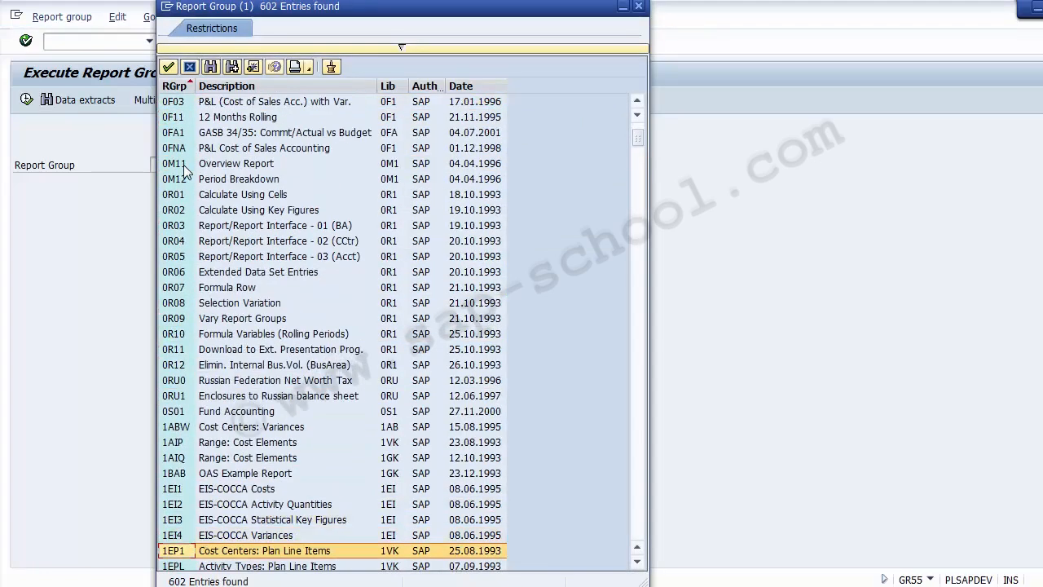
# Move down the report group list and back up to 1SIP, Cost Centers: Actual/Plan/Variance
pyautogui.press('Down')
pyautogui.press('Down')
pyautogui.press('Down')
pyautogui.press('Down')
pyautogui.press('Down')
pyautogui.press('Down')
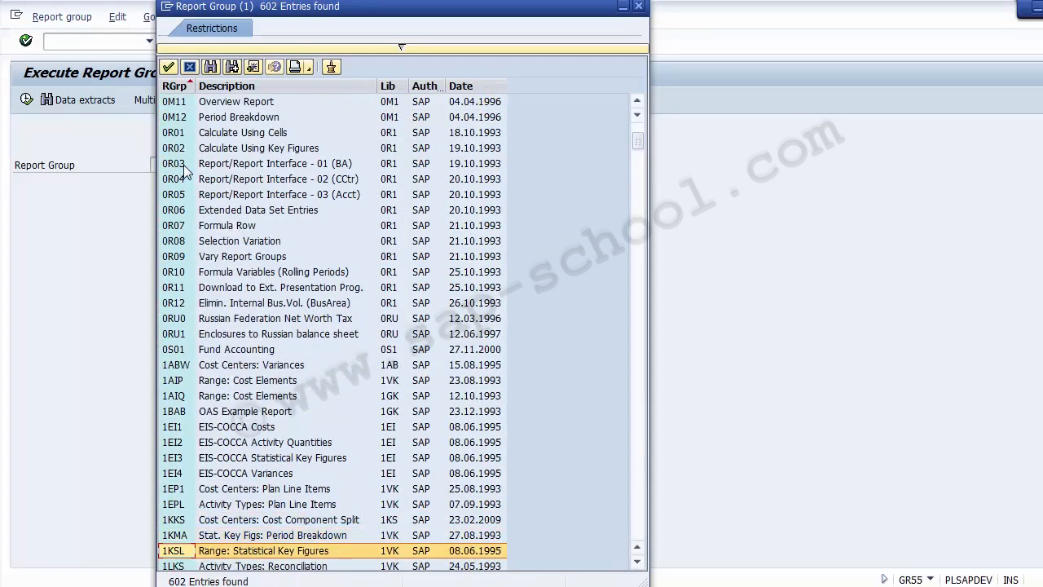
pyautogui.press('Down')
pyautogui.press('Down')
pyautogui.press('Down')
pyautogui.press('Down')
pyautogui.press('Down')
pyautogui.press('Down')
pyautogui.press('Down')
pyautogui.press('Down')
pyautogui.press('Down')
pyautogui.press('Down')
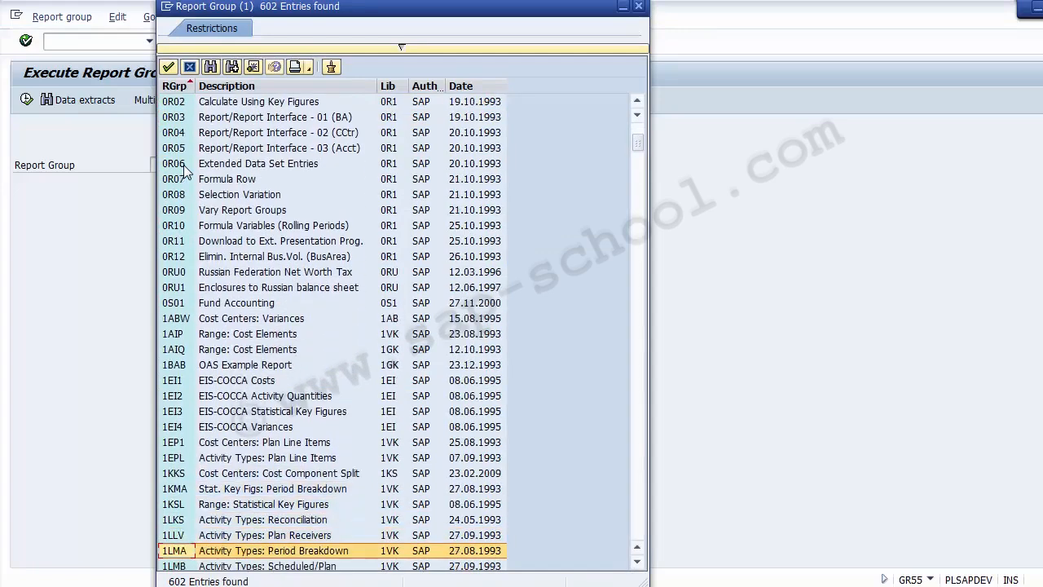
pyautogui.press('Down')
pyautogui.press('Down')
pyautogui.press('Down')
pyautogui.press('Down')
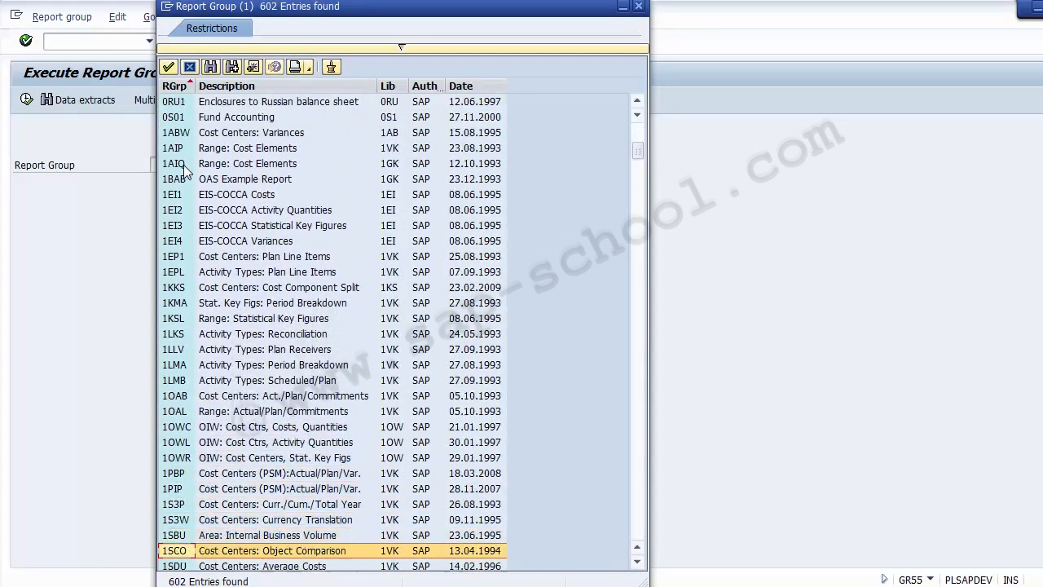
pyautogui.press('Down')
pyautogui.press('Down')
pyautogui.press('Down')
pyautogui.press('Down')
pyautogui.press('Down')
pyautogui.press('Down')
pyautogui.press('Down')
pyautogui.press('Down')
pyautogui.press('Down')
pyautogui.press('Down')
pyautogui.press('Down')
pyautogui.press('Down')
pyautogui.press('Down')
pyautogui.press('Down')
pyautogui.press('Down')
pyautogui.press('Down')
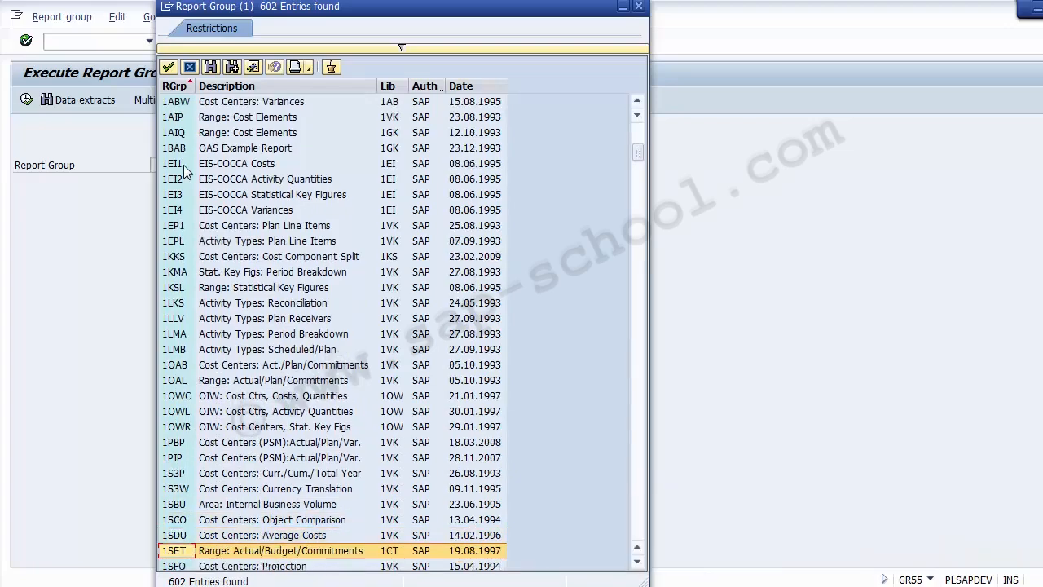
pyautogui.press('Down')
pyautogui.press('Down')
pyautogui.press('Down')
pyautogui.press('Down')
pyautogui.press('Down')
pyautogui.press('Down')
pyautogui.press('Down')
pyautogui.press('Down')
pyautogui.press('Down')
pyautogui.press('Down')
pyautogui.press('Down')
pyautogui.press('Down')
pyautogui.press('Down')
pyautogui.press('Down')
pyautogui.press('Down')
pyautogui.press('Down')
pyautogui.press('Down')
pyautogui.press('Down')
pyautogui.press('Down')
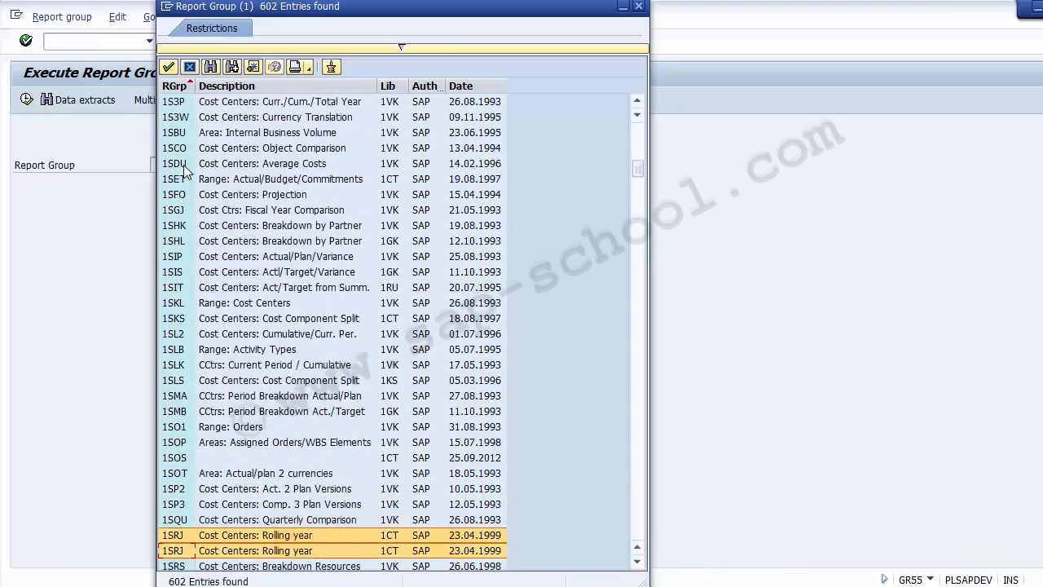
pyautogui.press('Down')
pyautogui.press('Down')
pyautogui.press('Down')
pyautogui.press('Down')
pyautogui.press('Down')
pyautogui.press('Down')
pyautogui.press('Down')
pyautogui.press('Down')
pyautogui.press('Down')
pyautogui.press('Down')
pyautogui.press('Down')
pyautogui.press('Down')
pyautogui.press('Down')
pyautogui.press('Down')
pyautogui.press('Down')
pyautogui.press('Down')
pyautogui.press('Down')
pyautogui.press('Down')
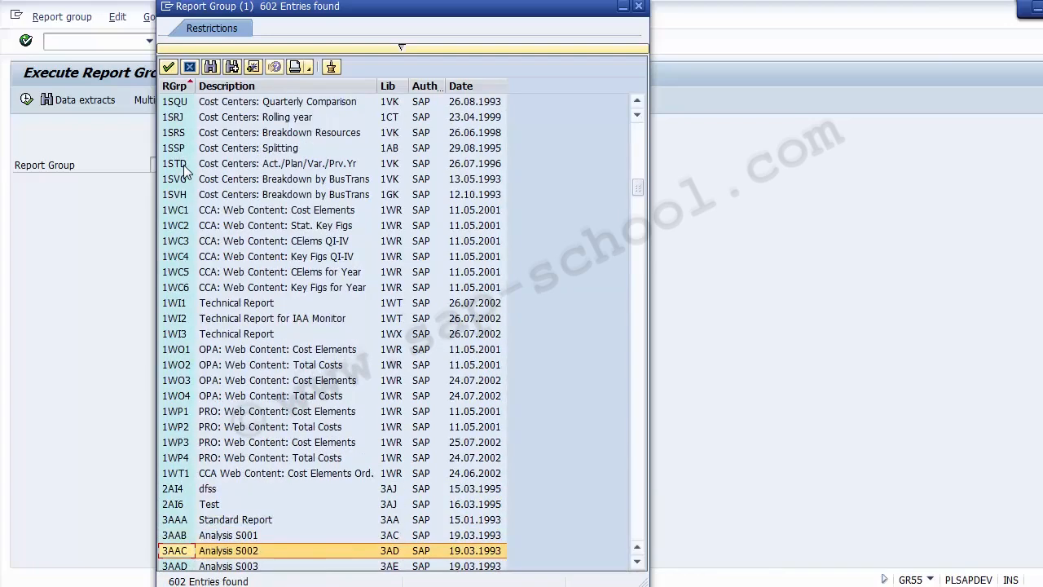
pyautogui.press('Up')
pyautogui.press('Up')
pyautogui.press('Up')
pyautogui.press('Up')
pyautogui.press('Up')
pyautogui.press('Up')
pyautogui.press('Up')
pyautogui.press('Up')
pyautogui.press('Up')
pyautogui.press('Up')
pyautogui.press('Up')
pyautogui.press('Up')
pyautogui.press('Up')
pyautogui.press('Up')
pyautogui.press('Up')
pyautogui.press('Up')
pyautogui.press('Up')
pyautogui.press('Up')
pyautogui.press('Up')
pyautogui.press('Up')
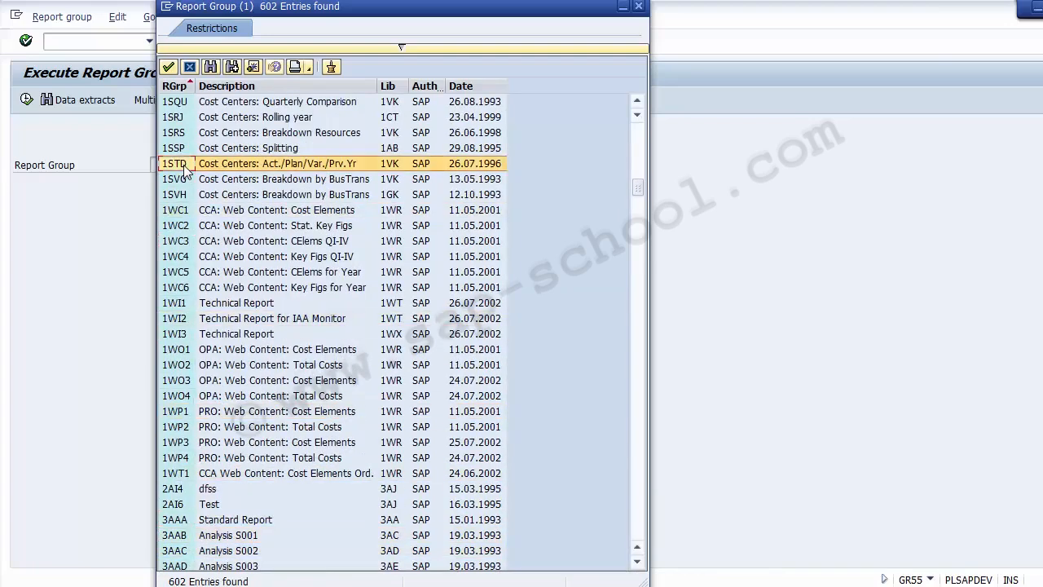
pyautogui.press('Up')
pyautogui.press('Up')
pyautogui.press('Up')
pyautogui.press('Up')
pyautogui.press('Up')
pyautogui.press('Up')
pyautogui.press('Up')
pyautogui.press('Up')
pyautogui.press('Up')
pyautogui.press('Up')
pyautogui.press('Up')
pyautogui.press('Up')
pyautogui.press('Up')
pyautogui.press('Up')
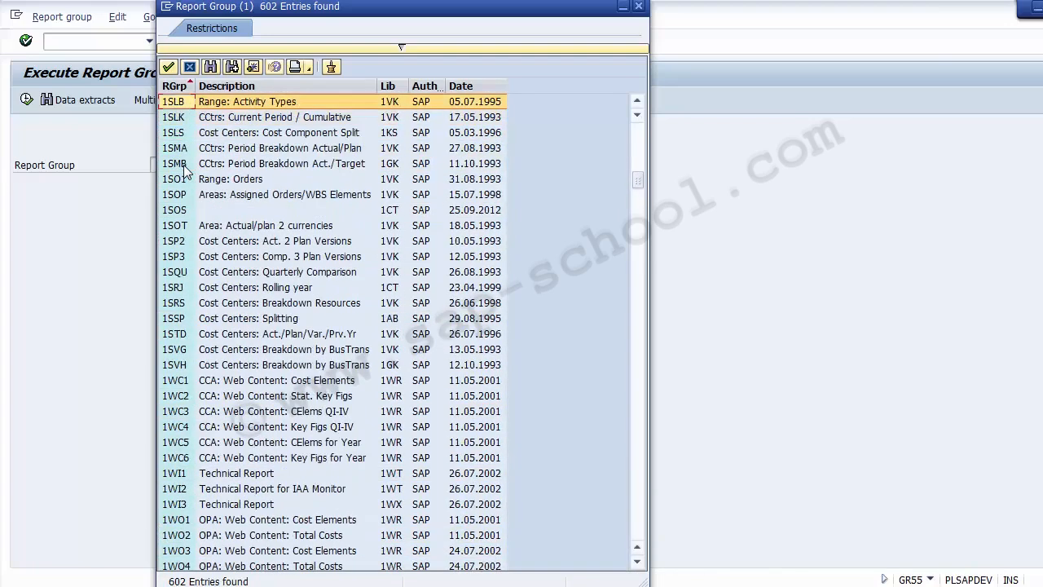
pyautogui.press('Up')
pyautogui.press('Up')
pyautogui.press('Up')
pyautogui.press('Up')
pyautogui.press('Up')
pyautogui.press('Up')
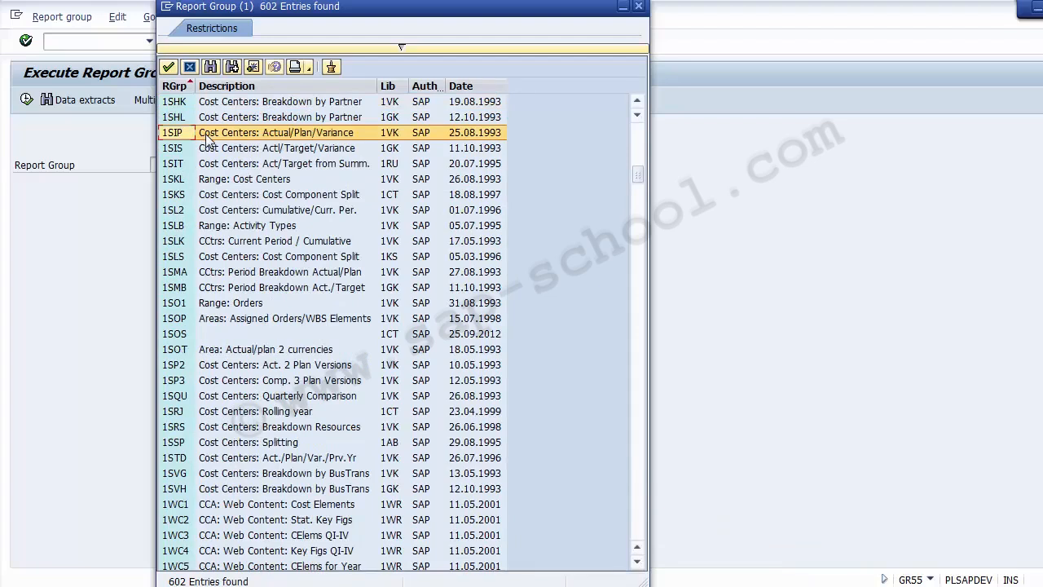
# Pick 1SIP, preview its selection screen via Execute, then go back with 1SIP still entered
pyautogui.doubleClick(263, 140)
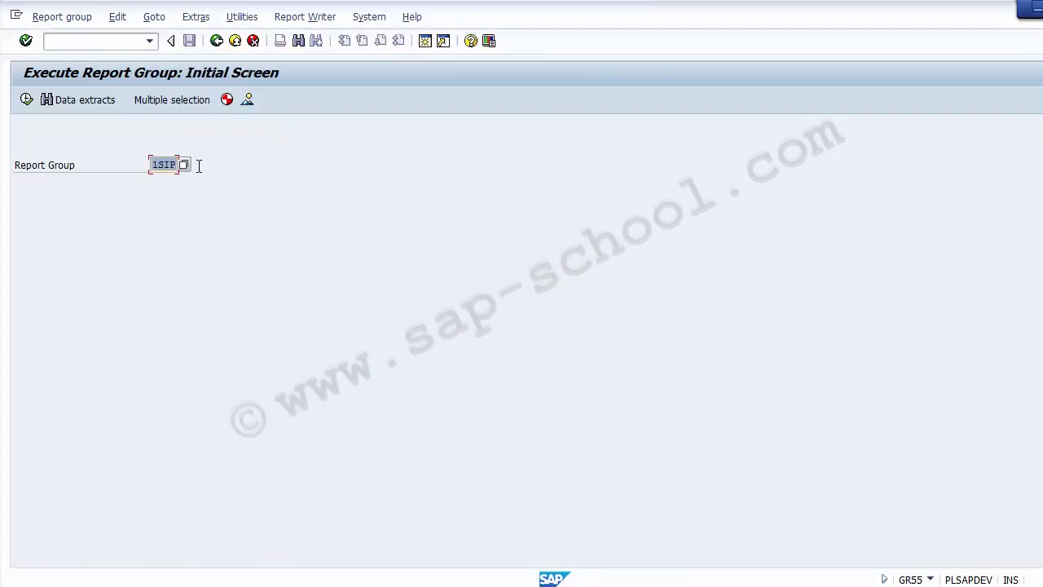
pyautogui.click(26, 103)
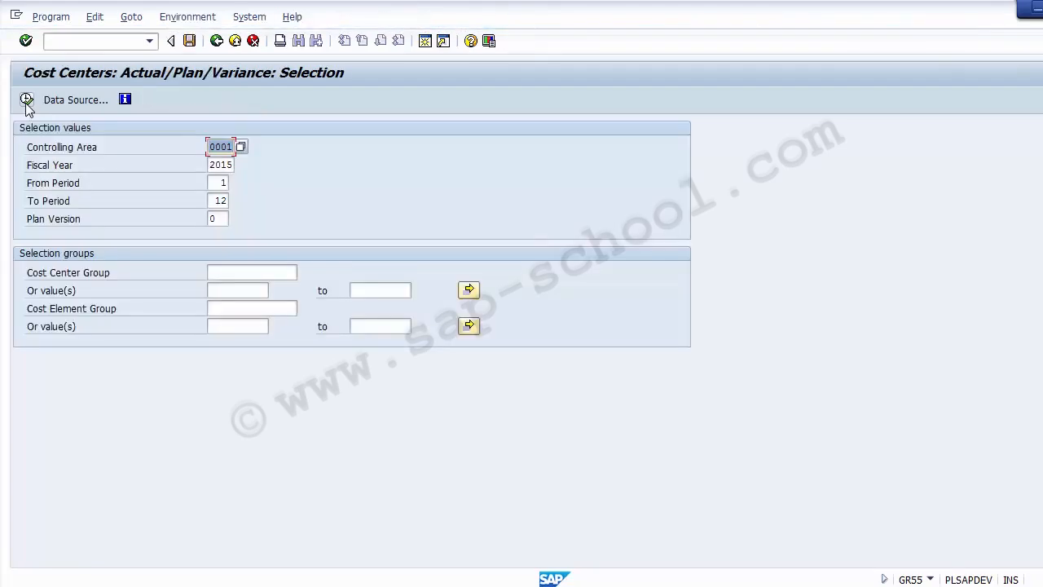
pyautogui.click(213, 43)
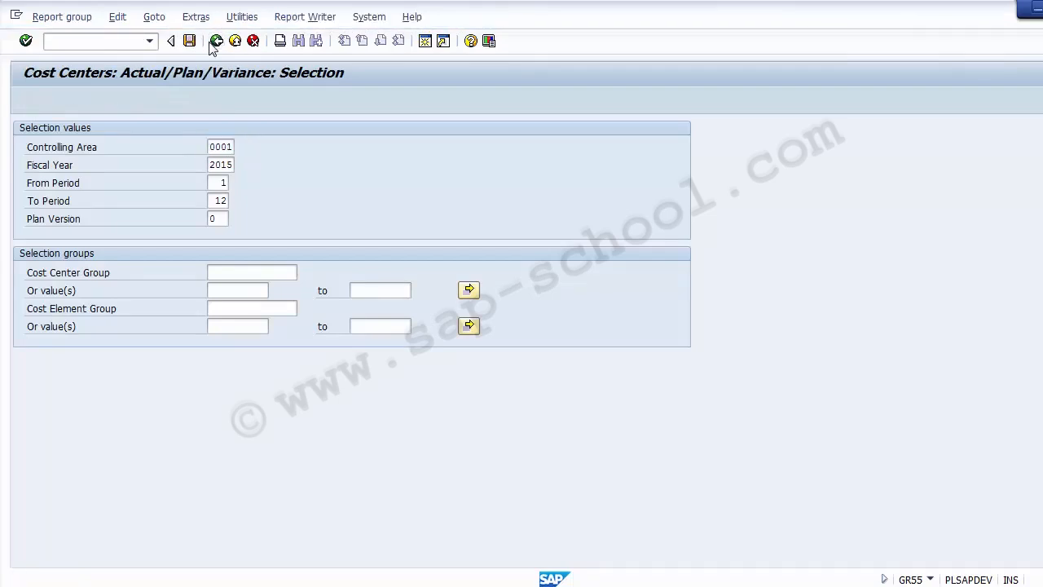
pyautogui.click(215, 43)
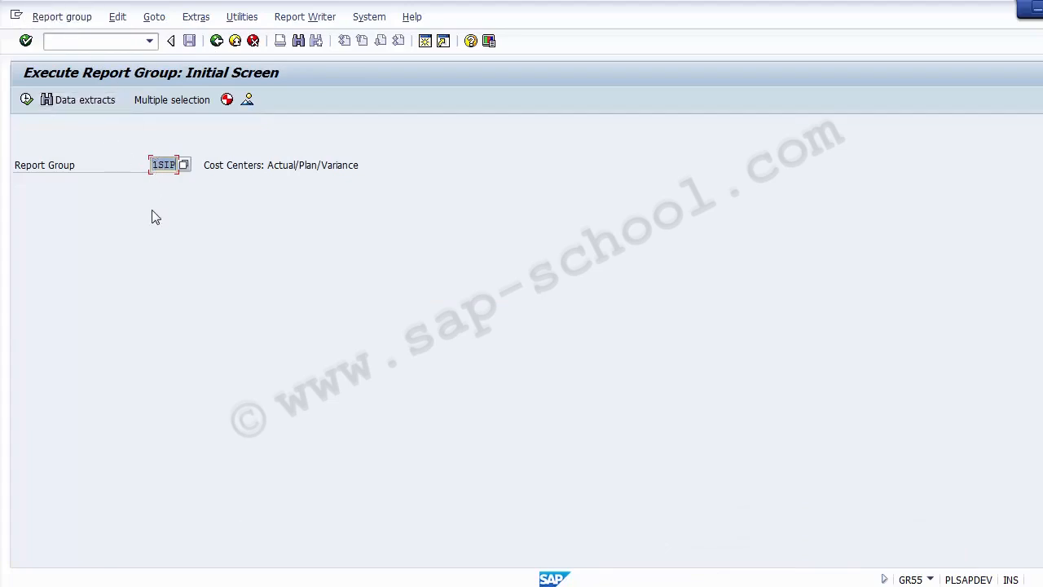
# Switch to Display Report Group for 1SIP from the Report group menu
pyautogui.click(63, 17)
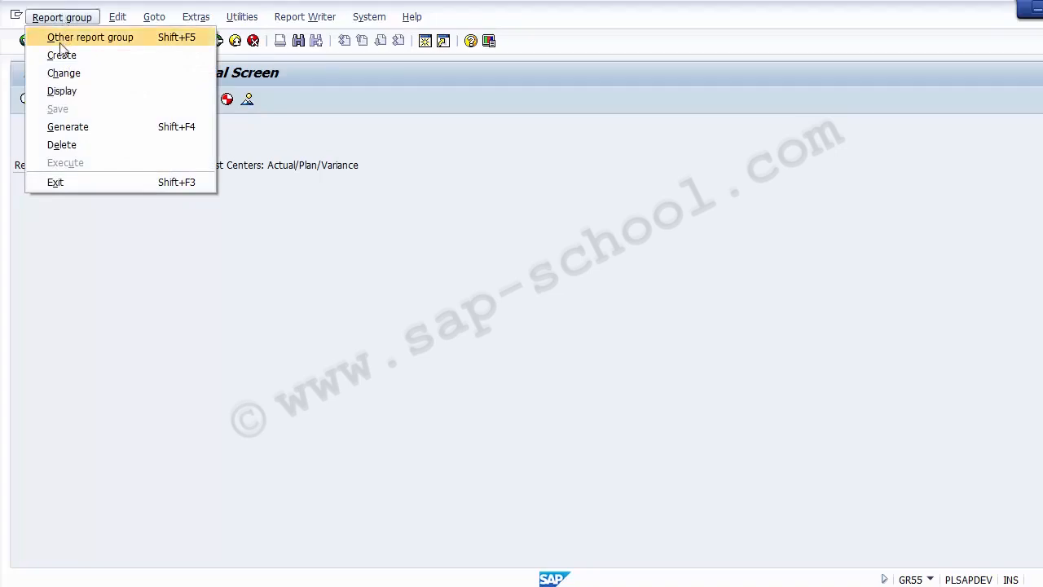
pyautogui.click(63, 92)
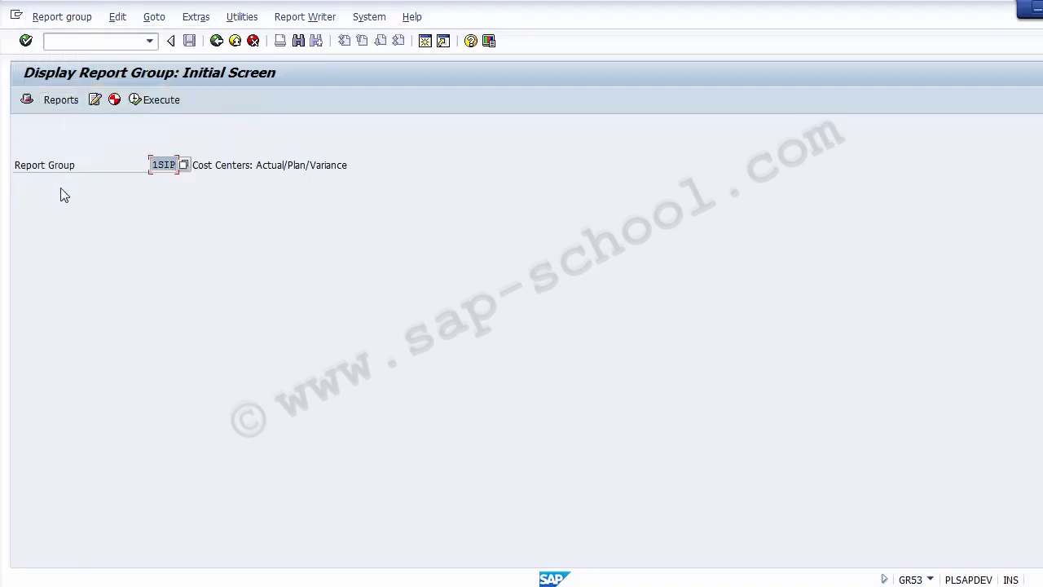
# Show the 1SIP header and highlight library 1VK, table CCSS and report group 1SIP
pyautogui.click(29, 107)
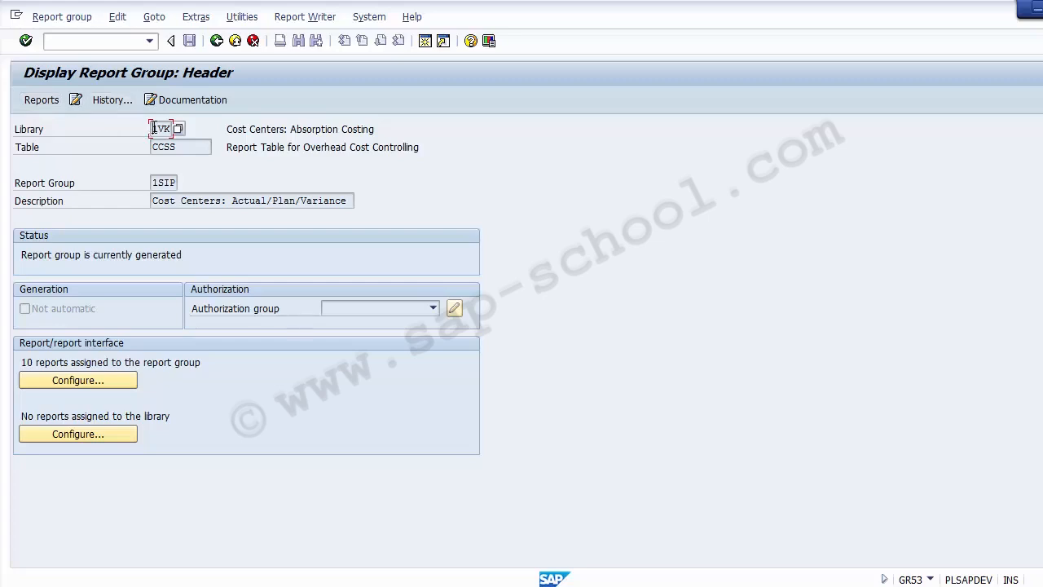
pyautogui.moveTo(152, 129); pyautogui.dragTo(171, 128)
pyautogui.click(176, 148)
pyautogui.moveTo(175, 148); pyautogui.dragTo(149, 147)
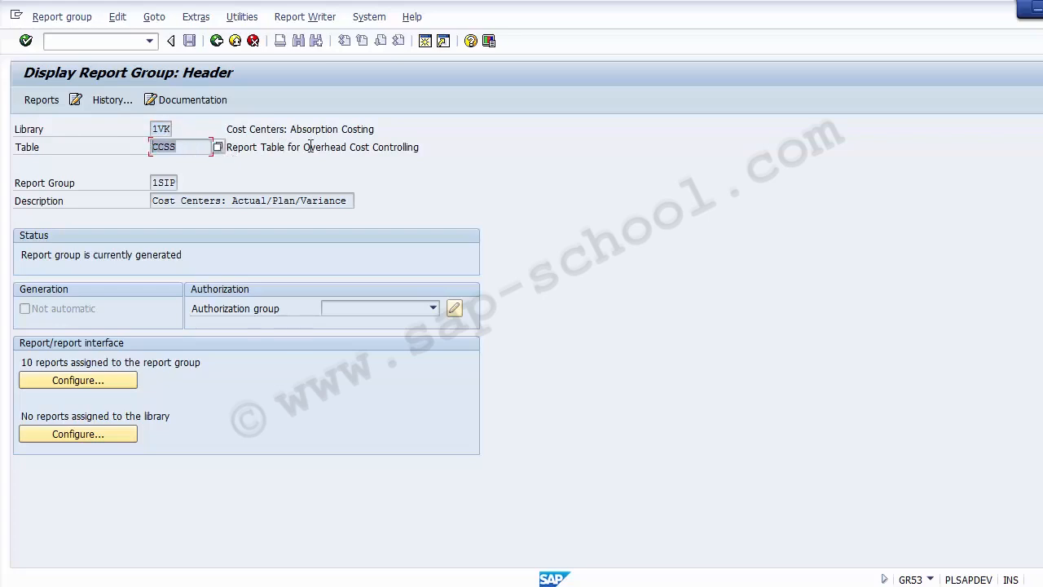
pyautogui.moveTo(152, 183); pyautogui.dragTo(186, 183)
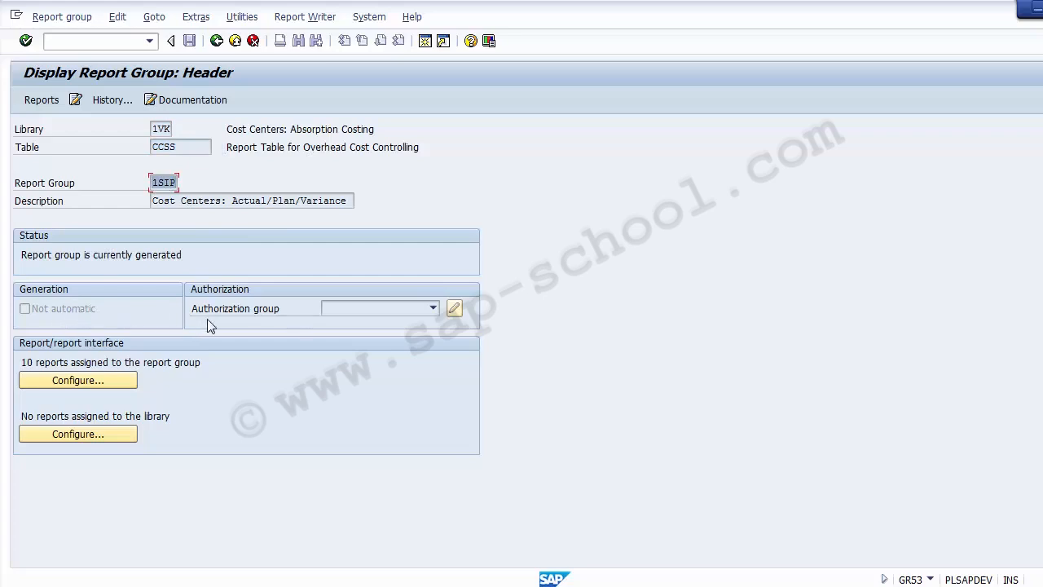
# Point out the authorization group, 10 assigned reports, generated status and table CCSS
pyautogui.click(358, 308)
pyautogui.moveTo(22, 362); pyautogui.dragTo(239, 376)
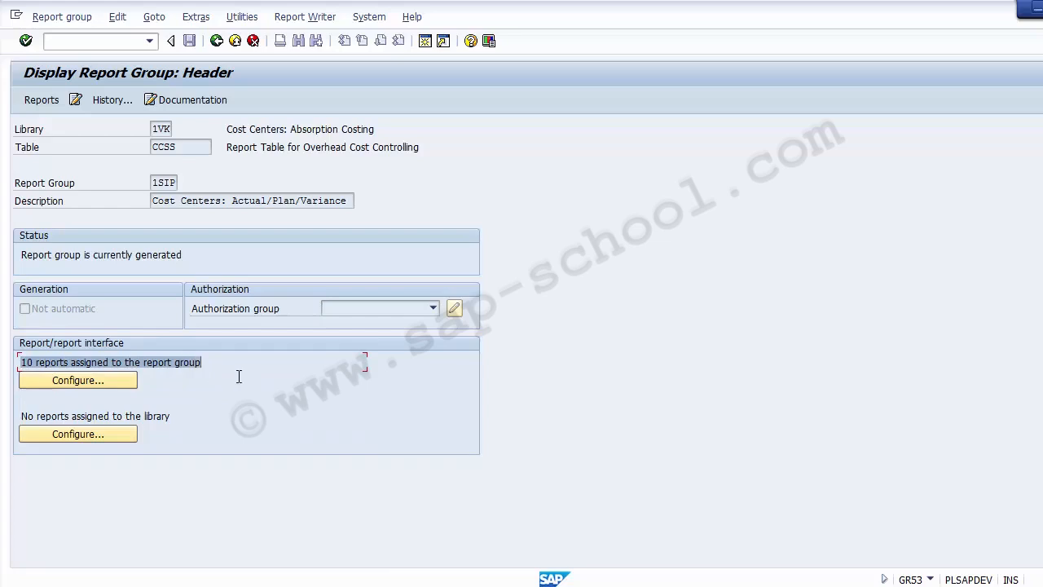
pyautogui.click(276, 250)
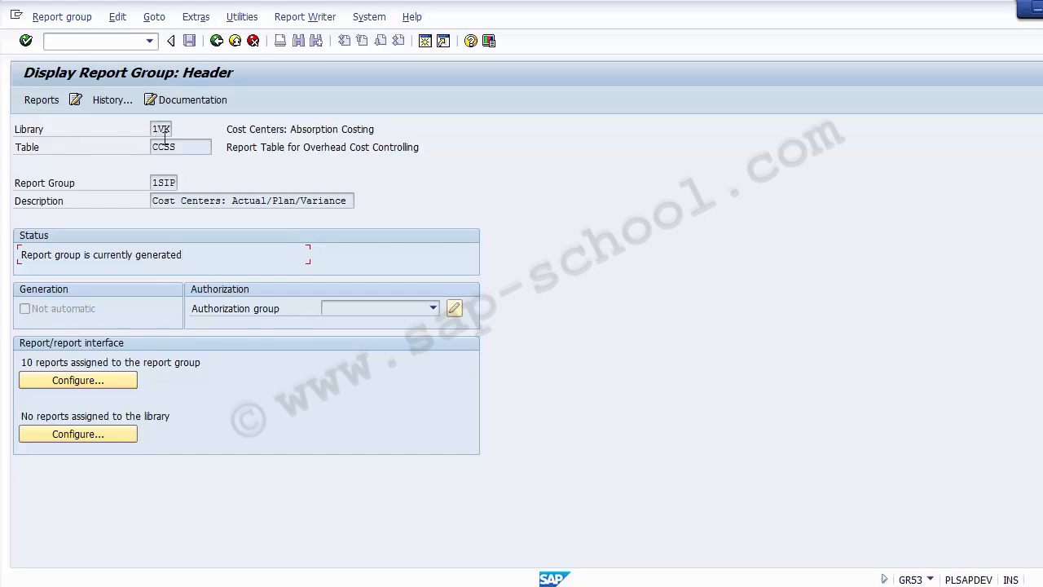
pyautogui.moveTo(191, 145); pyautogui.dragTo(154, 147)
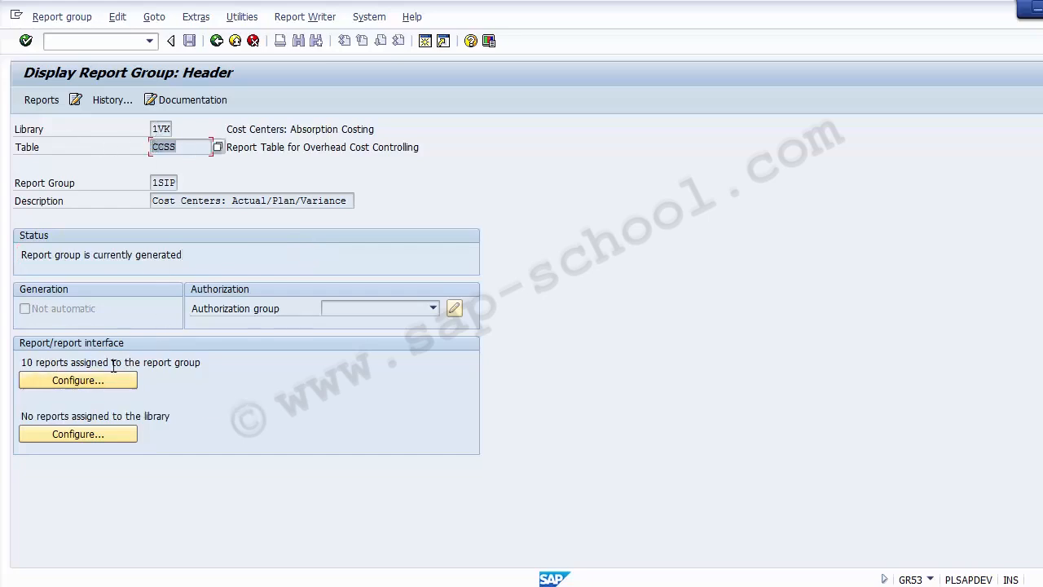
pyautogui.click(69, 388)
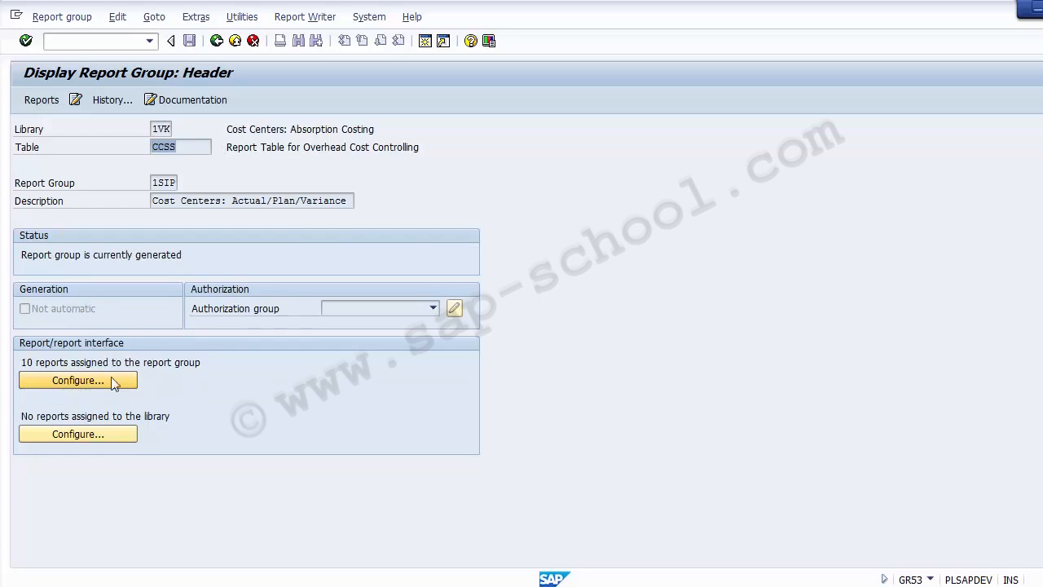
pyautogui.click(103, 387)
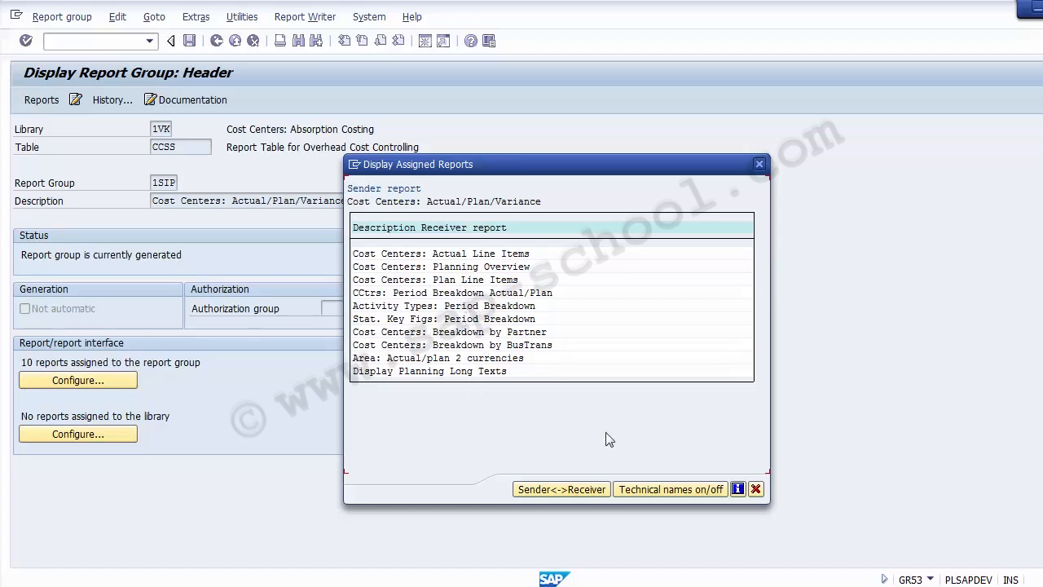
pyautogui.click(657, 489)
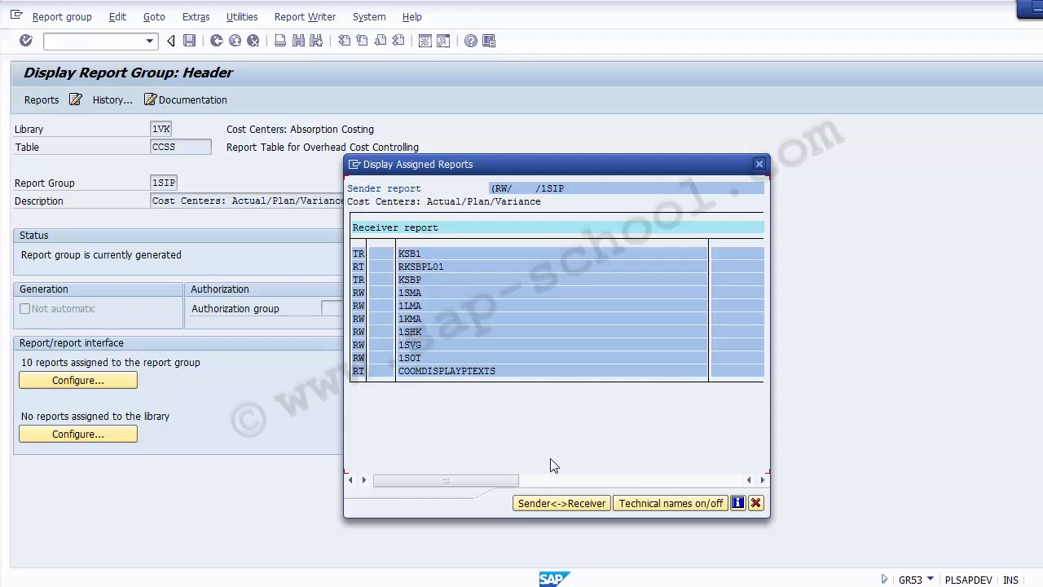
pyautogui.click(644, 505)
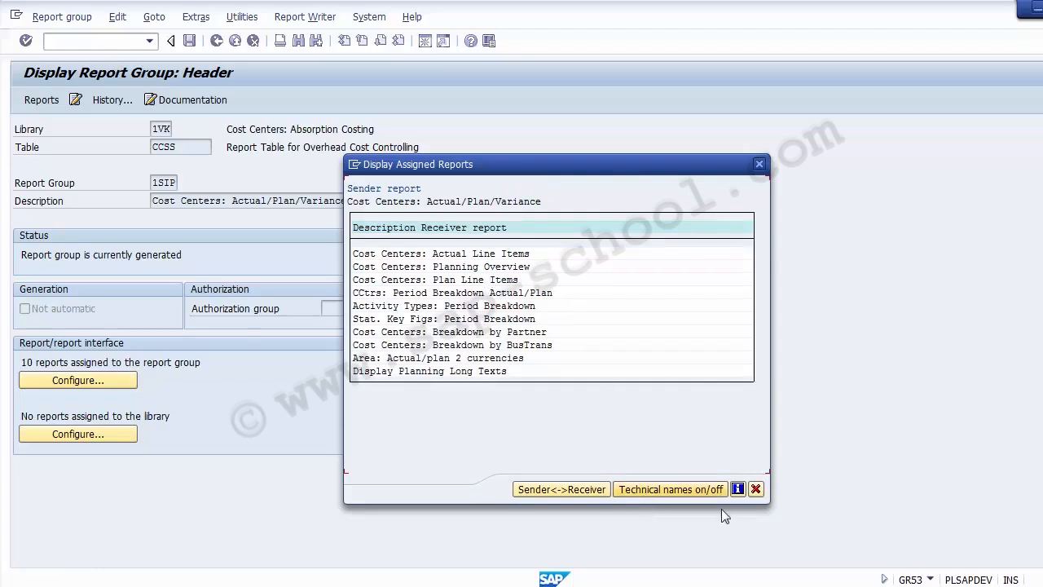
pyautogui.click(755, 489)
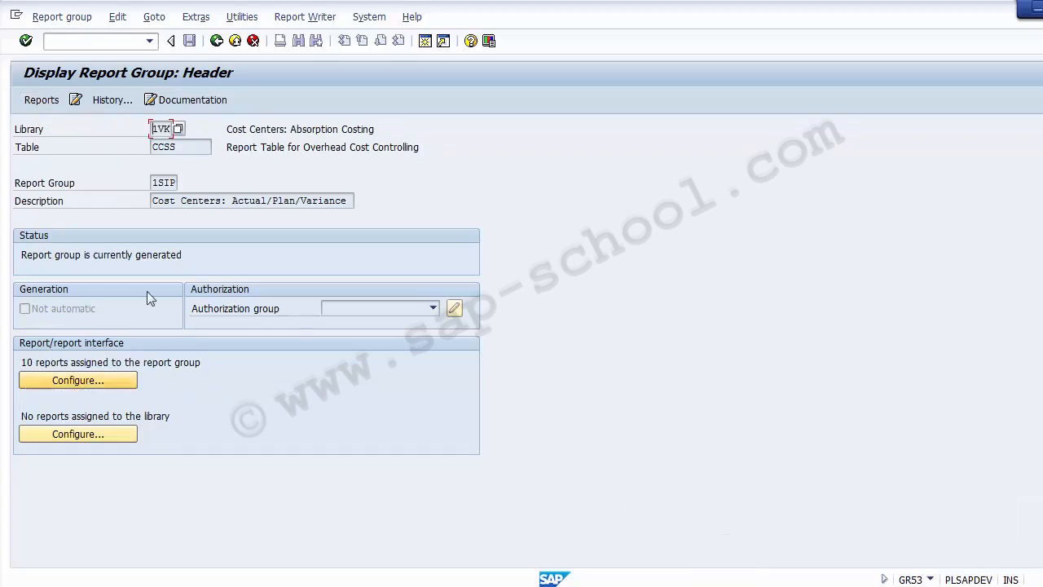
# List 1SIP's reports, reviewing 1SIP-001, its description and date 31.05.2013, then go back
pyautogui.click(39, 104)
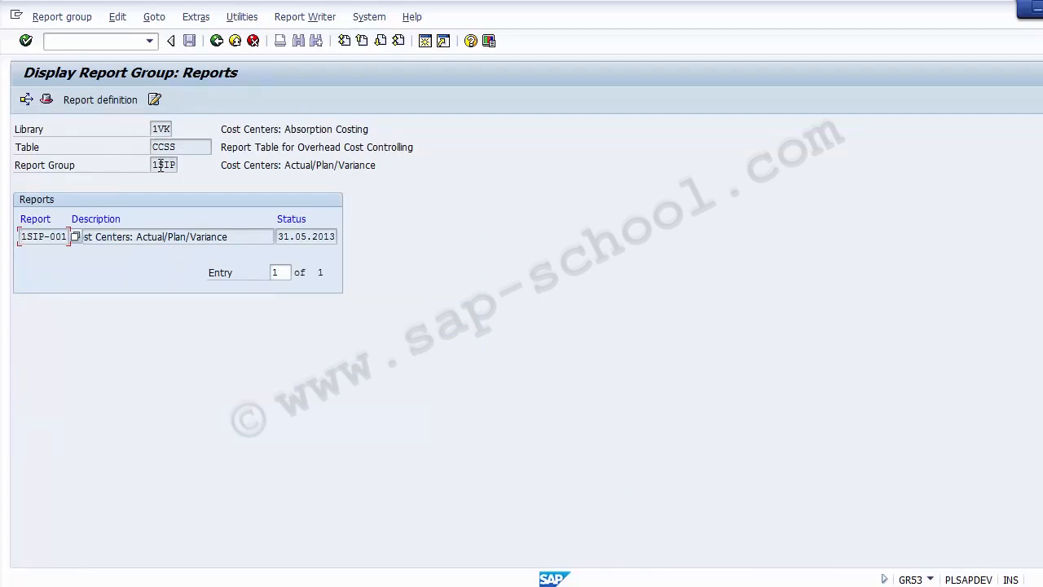
pyautogui.moveTo(155, 166); pyautogui.dragTo(177, 165)
pyautogui.moveTo(22, 237); pyautogui.dragTo(72, 237)
pyautogui.moveTo(228, 236); pyautogui.dragTo(106, 235)
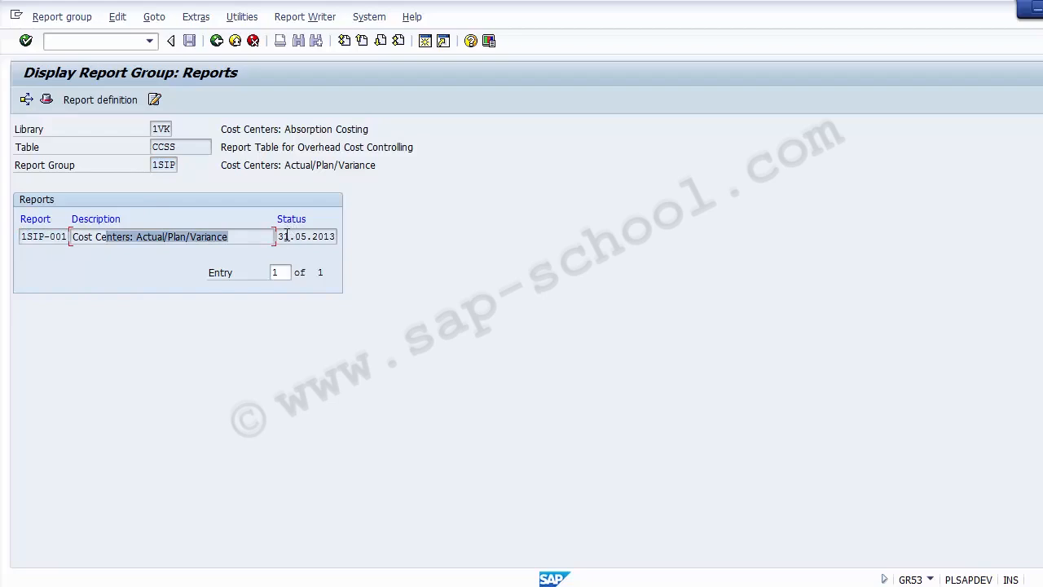
pyautogui.moveTo(278, 236); pyautogui.dragTo(343, 236)
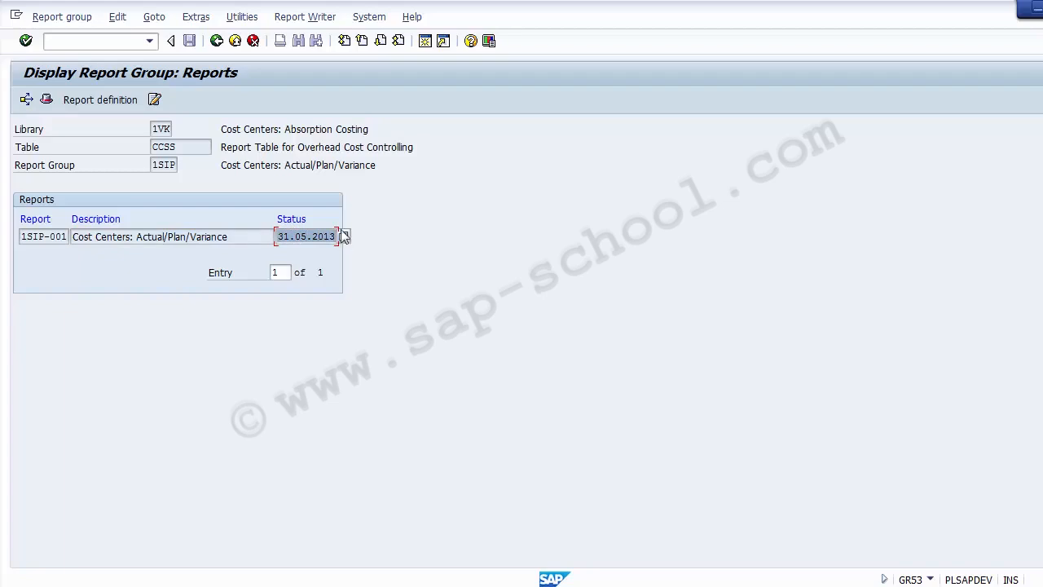
pyautogui.click(217, 41)
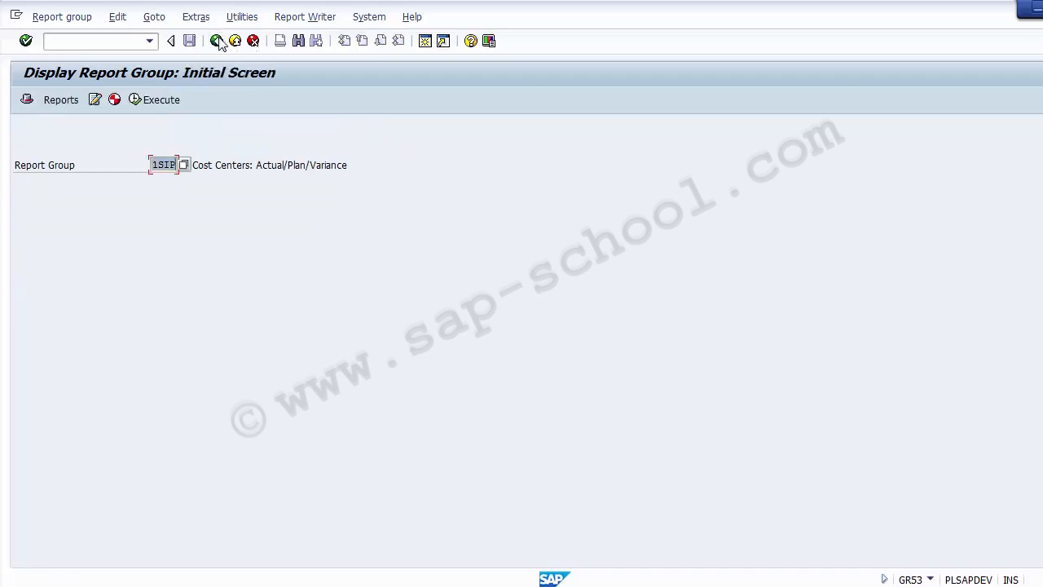
# Go back to the SAP Easy Access menu with GR51–GR55 listed under Report Group
pyautogui.click(217, 40)
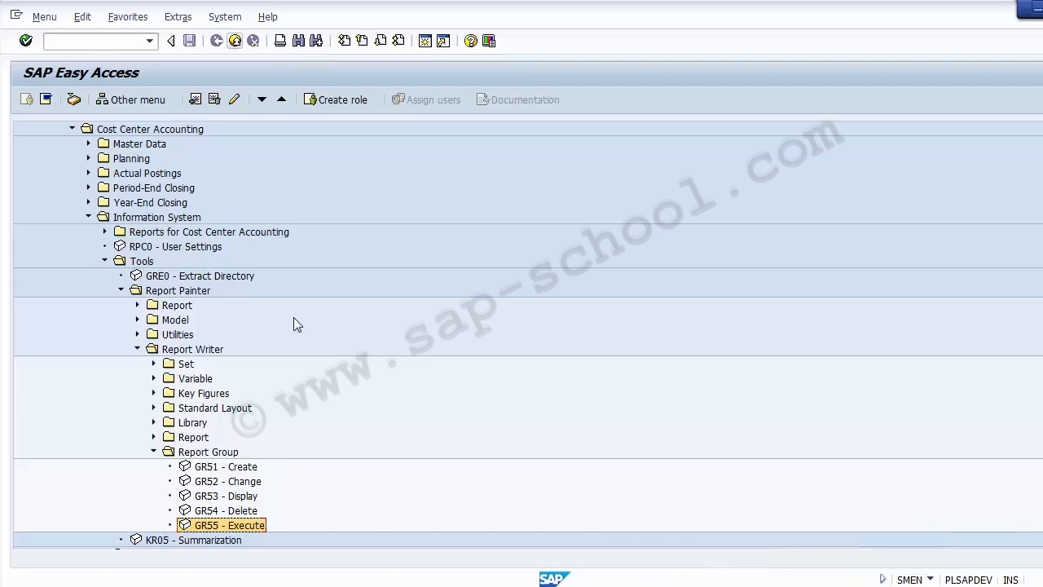
# Start GR55 for report group 1SIP and enter controlling area 1000
pyautogui.doubleClick(204, 530)
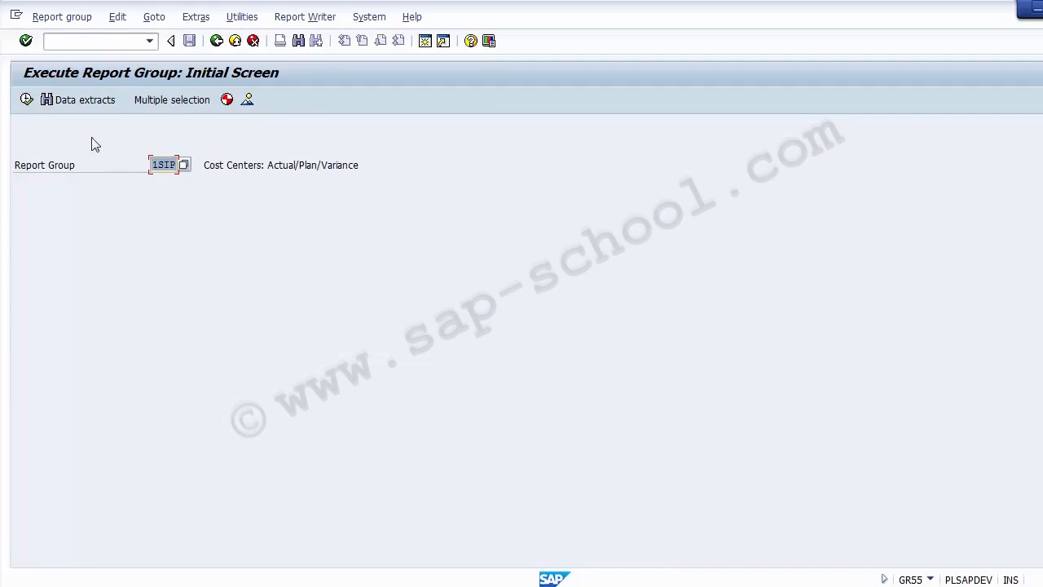
pyautogui.click(26, 100)
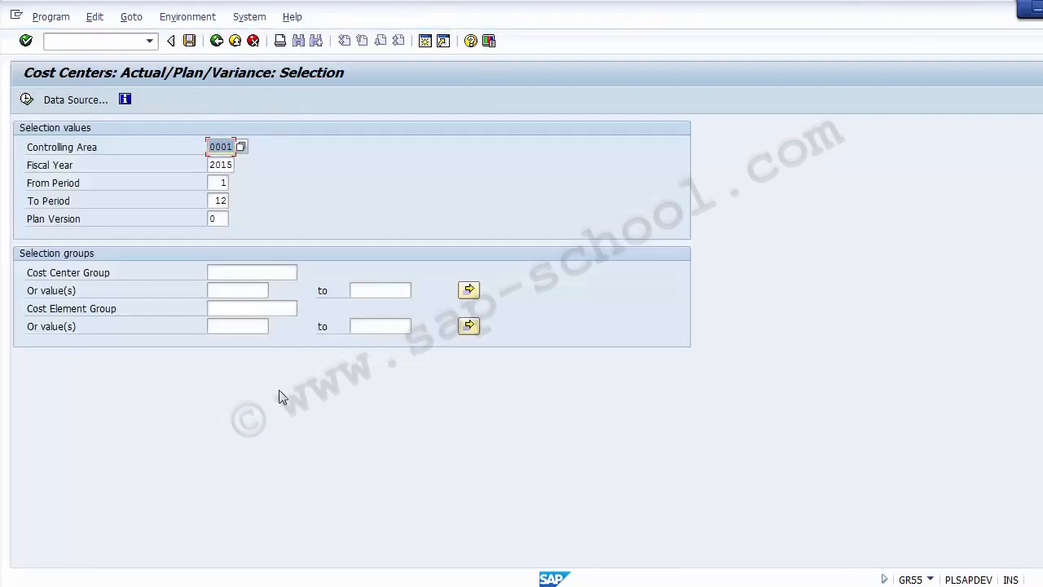
pyautogui.write('1000')
# Change the fiscal year to 2014 and run the report
pyautogui.click(230, 165)
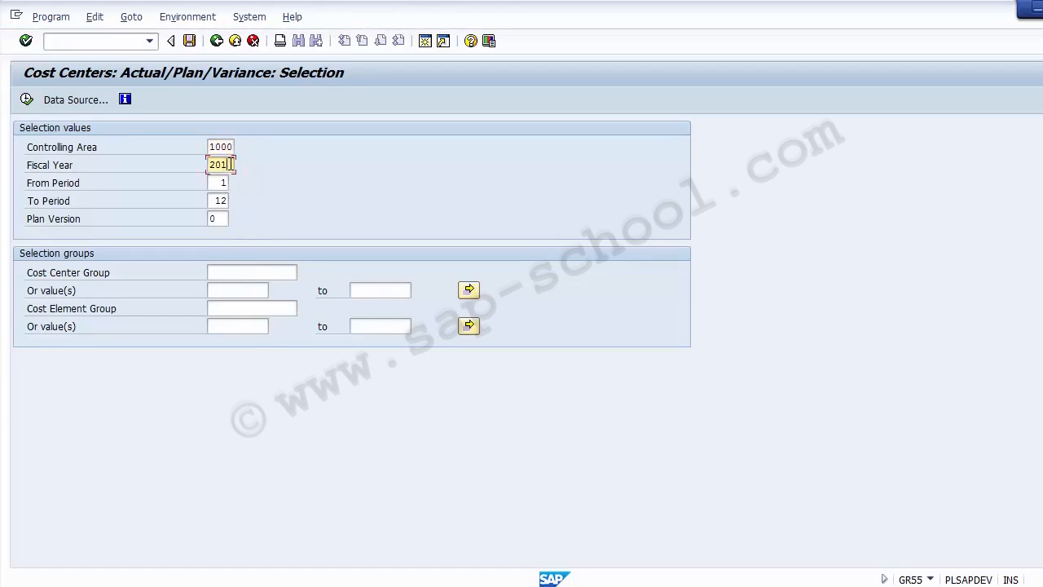
pyautogui.press('BackSpace')
pyautogui.write('4')
pyautogui.click(227, 145)
pyautogui.click(229, 164)
pyautogui.click(225, 182)
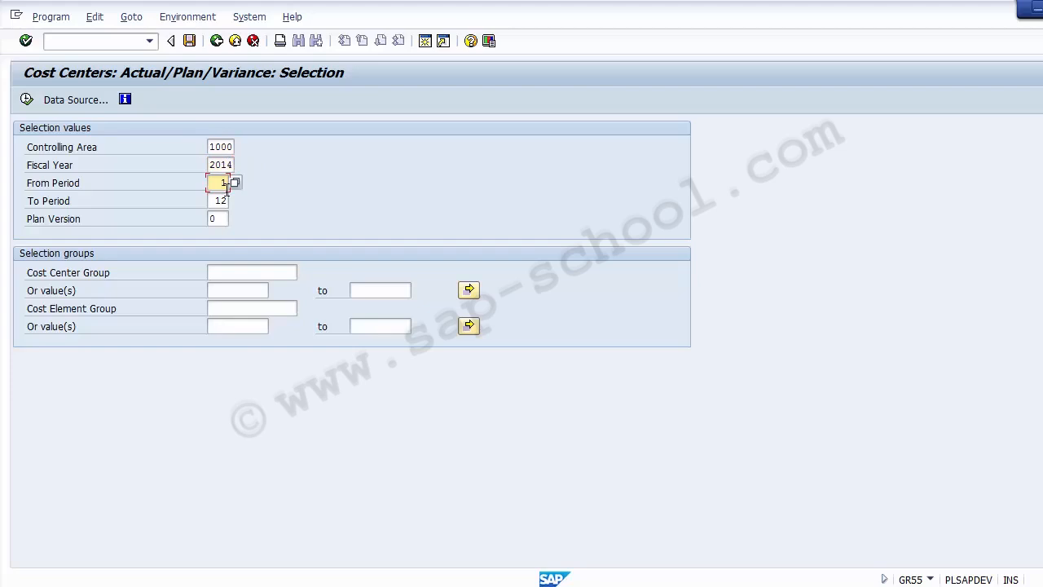
pyautogui.click(26, 100)
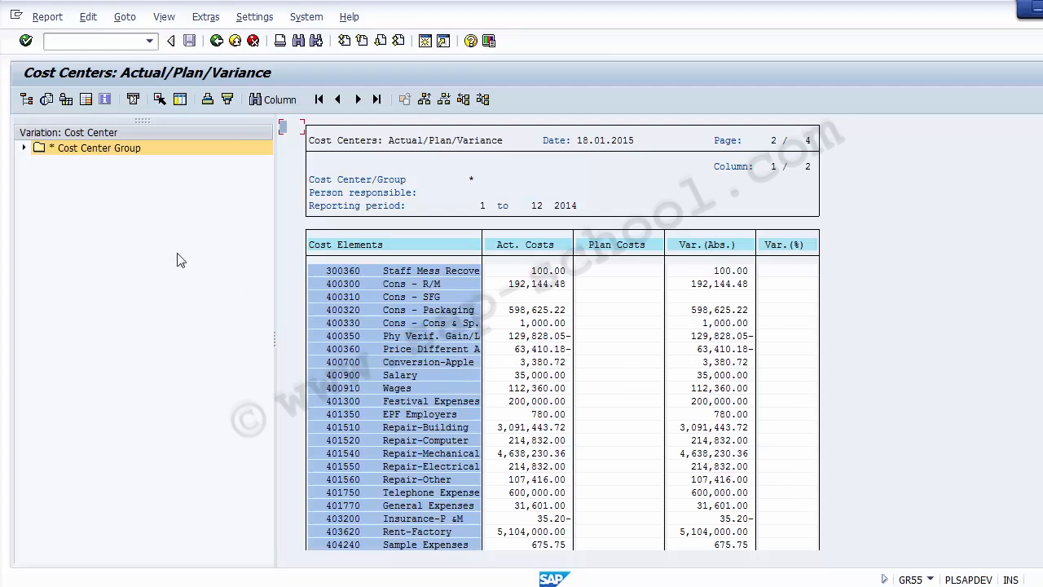
pyautogui.click(24, 148)
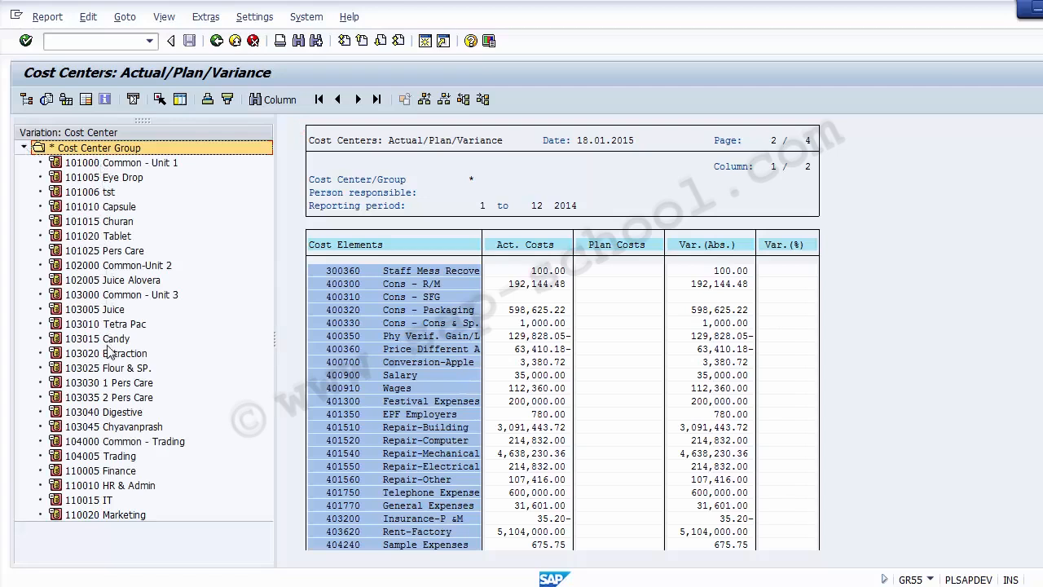
pyautogui.click(105, 163)
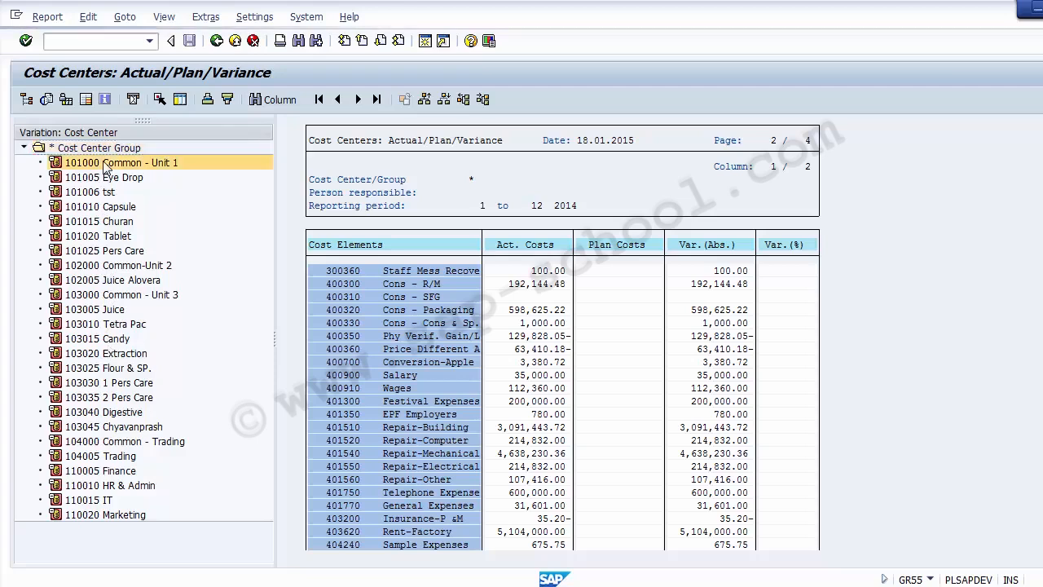
pyautogui.click(105, 207)
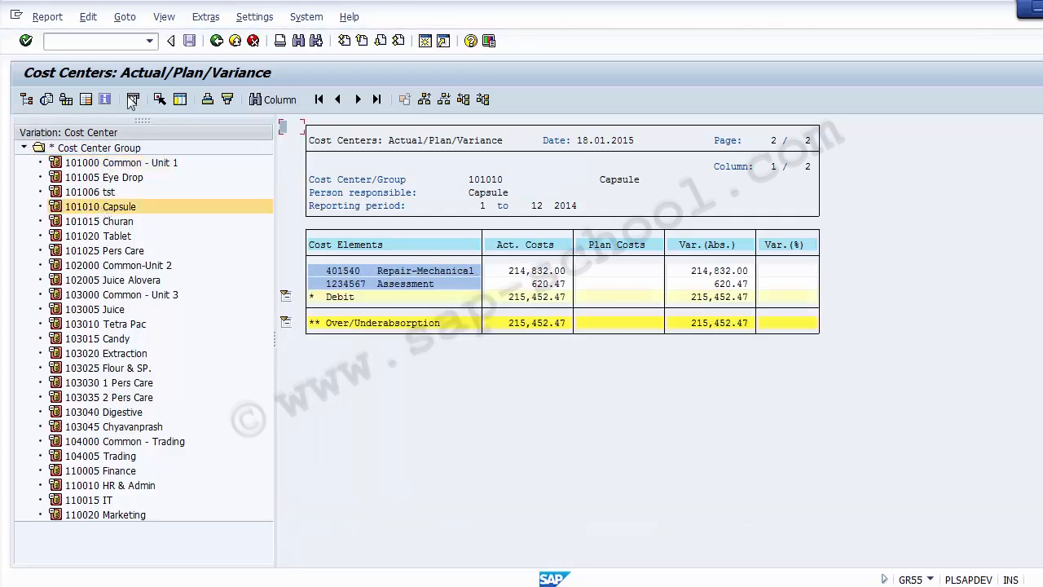
pyautogui.click(216, 40)
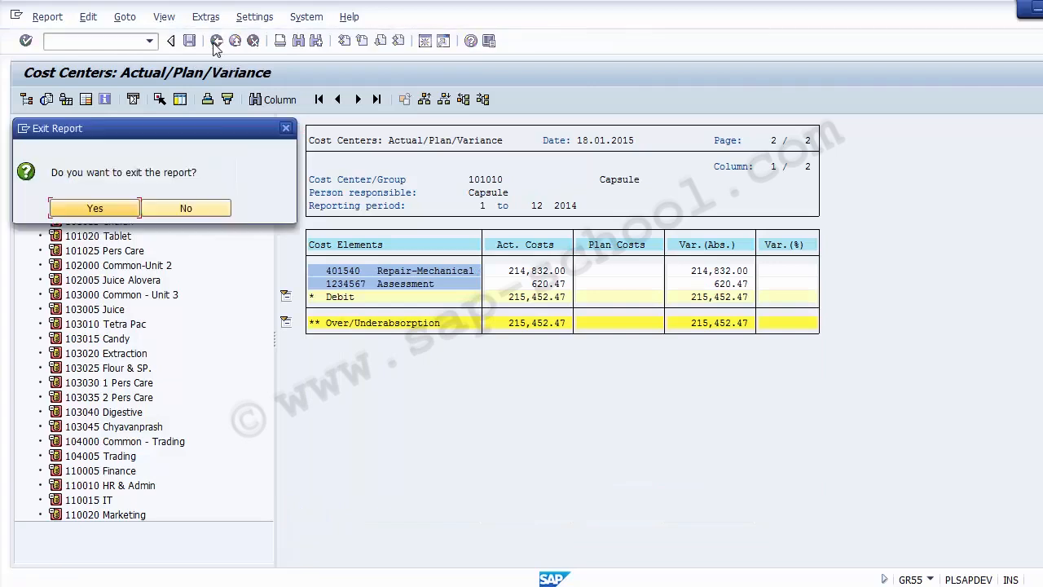
pyautogui.click(92, 207)
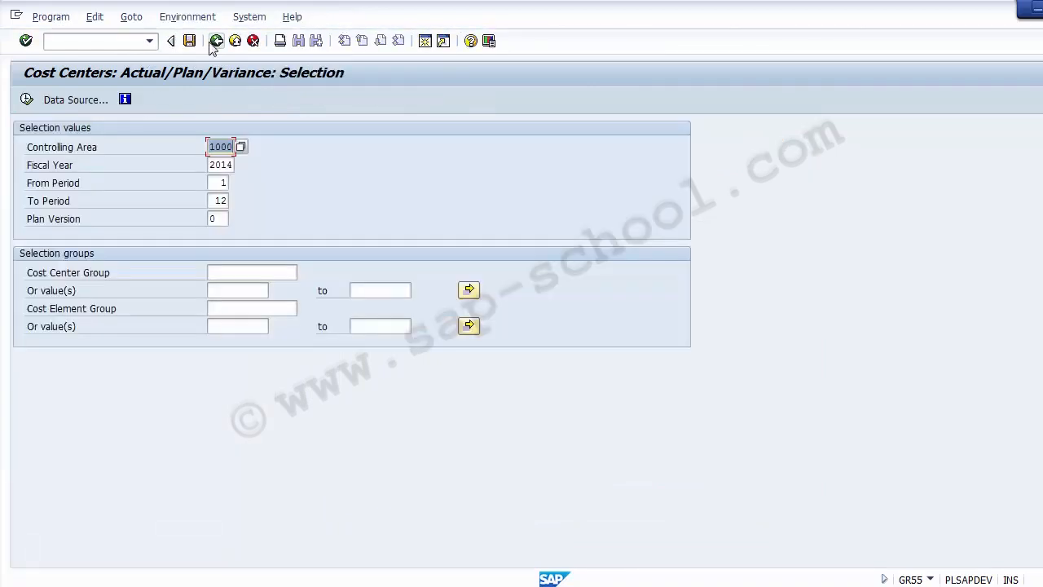
# Go back to the GR55 initial screen and rerun 1SIP with the same 2014 selections
pyautogui.click(216, 41)
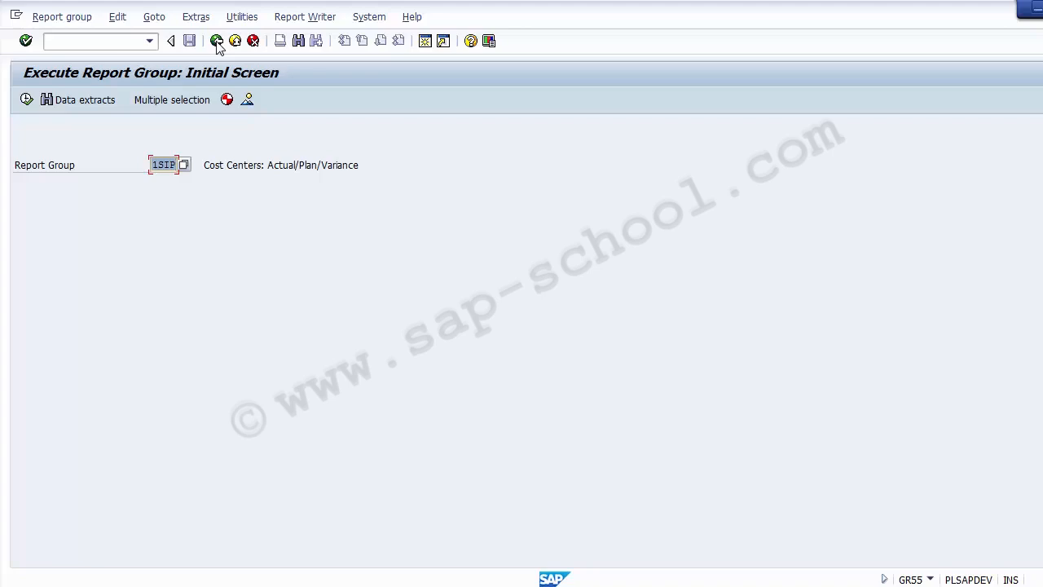
pyautogui.click(26, 99)
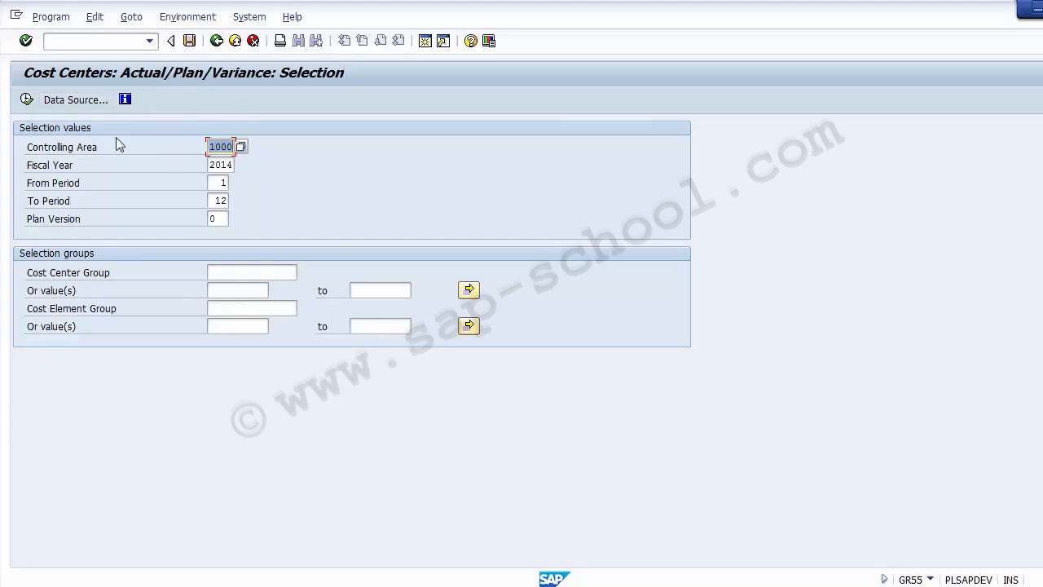
pyautogui.click(26, 99)
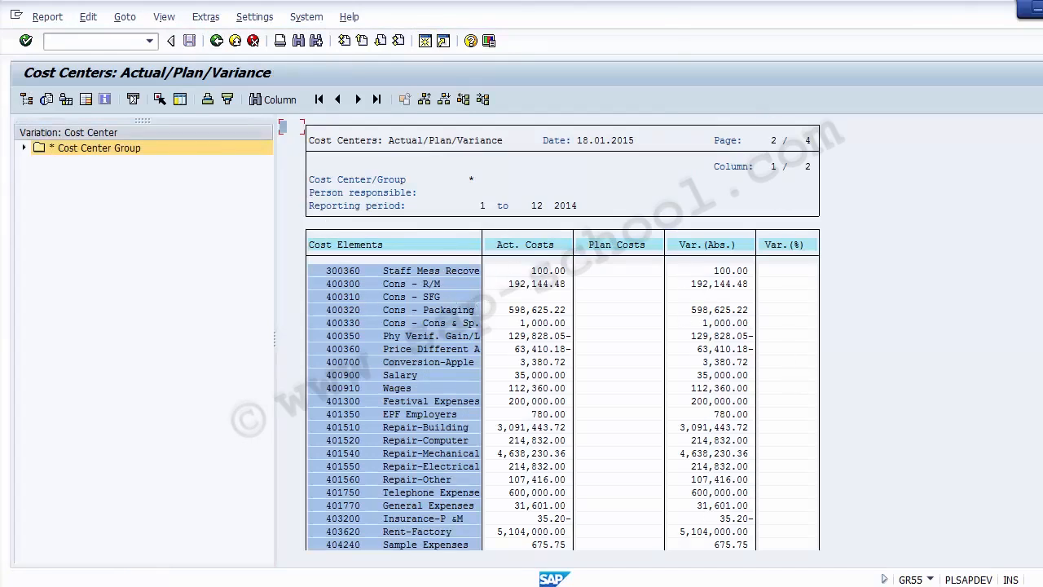
# Show the Elements of Report Painter slide in PowerPoint, then return to SAP
pyautogui.hotkey('alt', 'Tab')
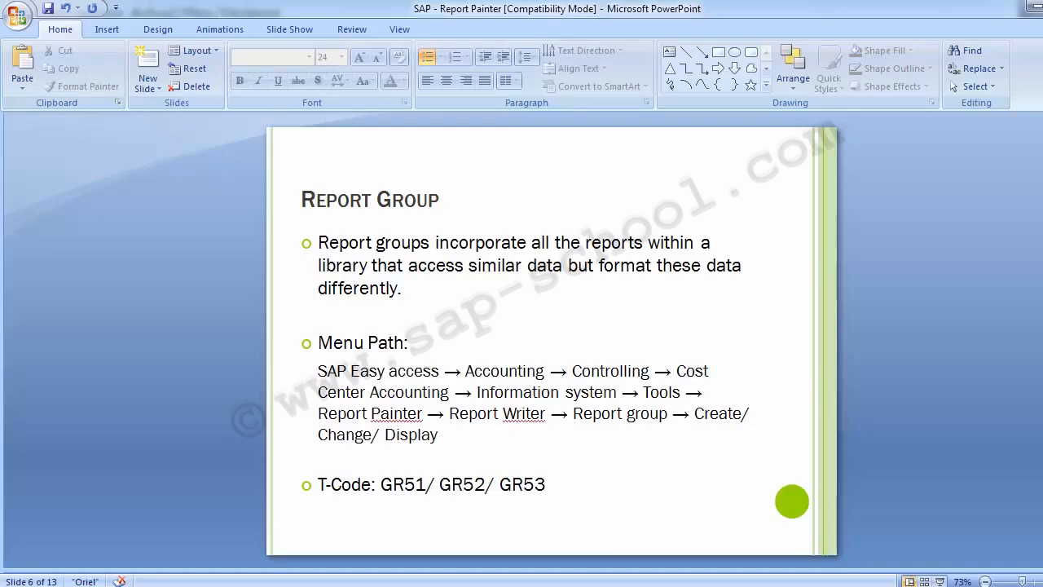
pyautogui.press('pageup')
pyautogui.press('pageup')
pyautogui.press('pageup')
pyautogui.press('pagedown')
pyautogui.press('pagedown')
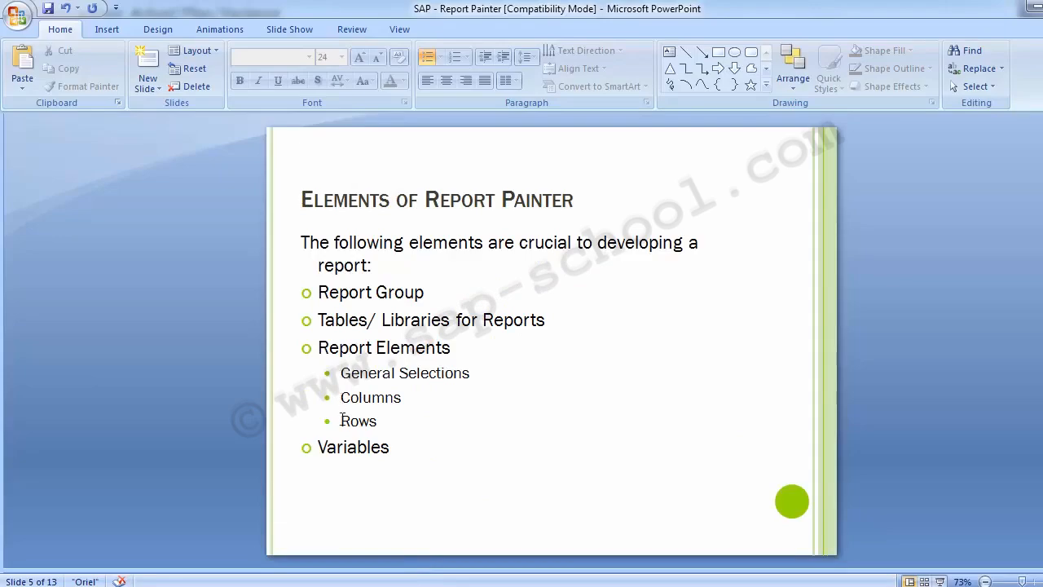
pyautogui.hotkey('alt', 'Tab')
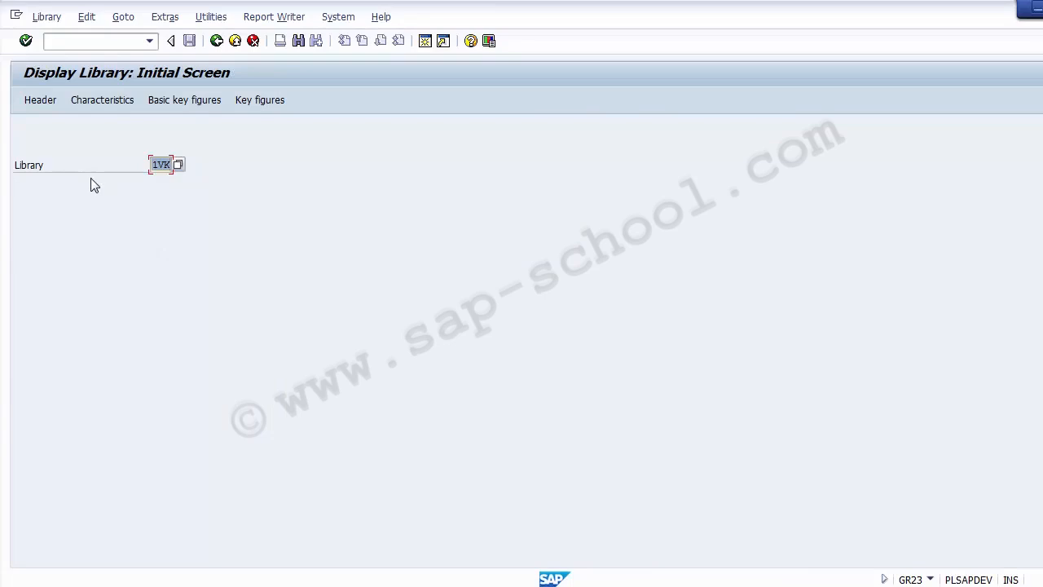
# Open library 1VK's header and highlight its name, table CCSS, description and component CO-OM-IS-CC
pyautogui.press('Return')
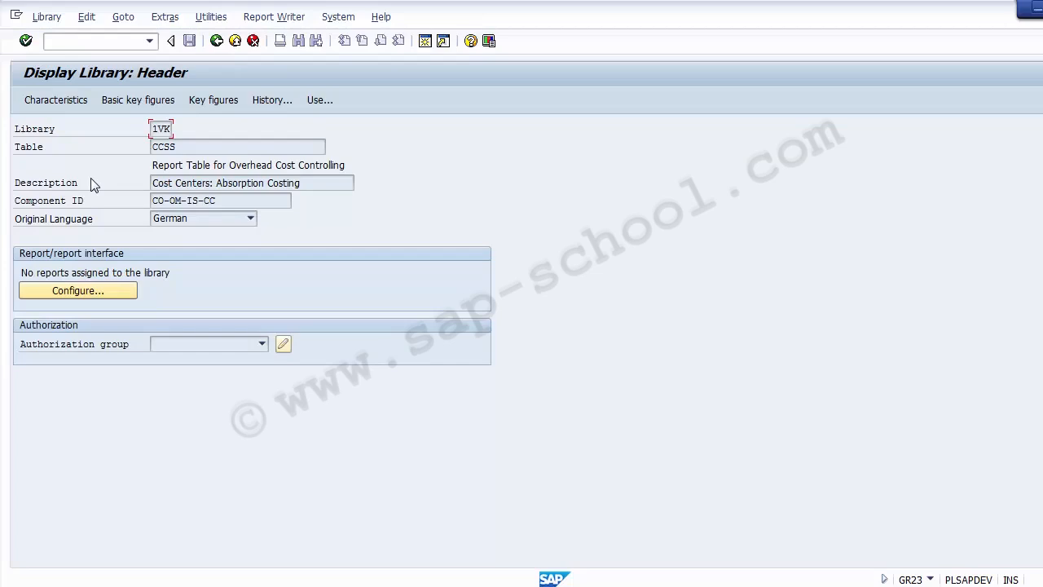
pyautogui.doubleClick(165, 130)
pyautogui.moveTo(177, 147); pyautogui.dragTo(142, 147)
pyautogui.moveTo(312, 181); pyautogui.dragTo(155, 183)
pyautogui.click(236, 200)
pyautogui.moveTo(236, 200); pyautogui.dragTo(135, 206)
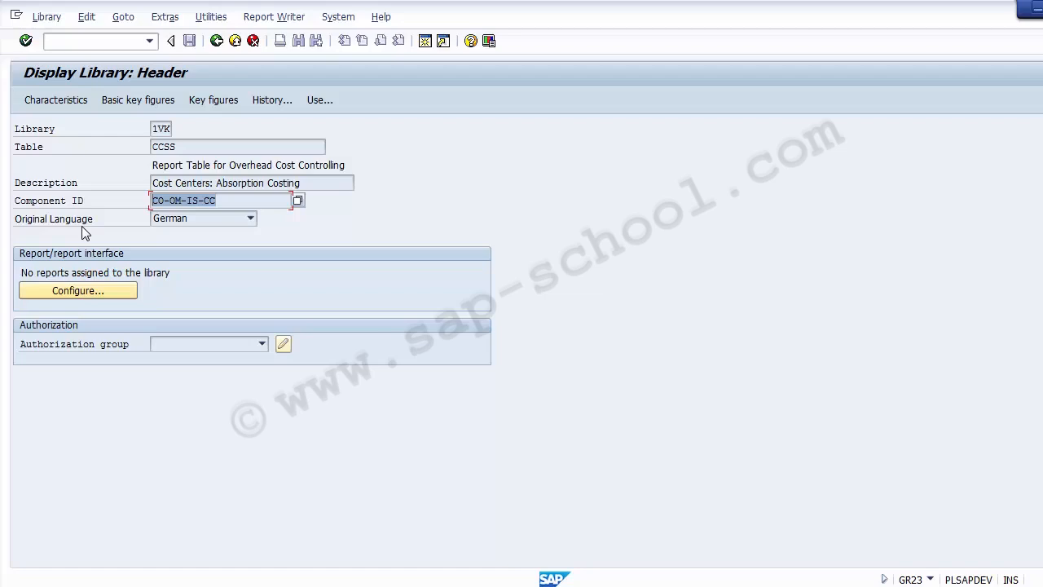
pyautogui.click(55, 99)
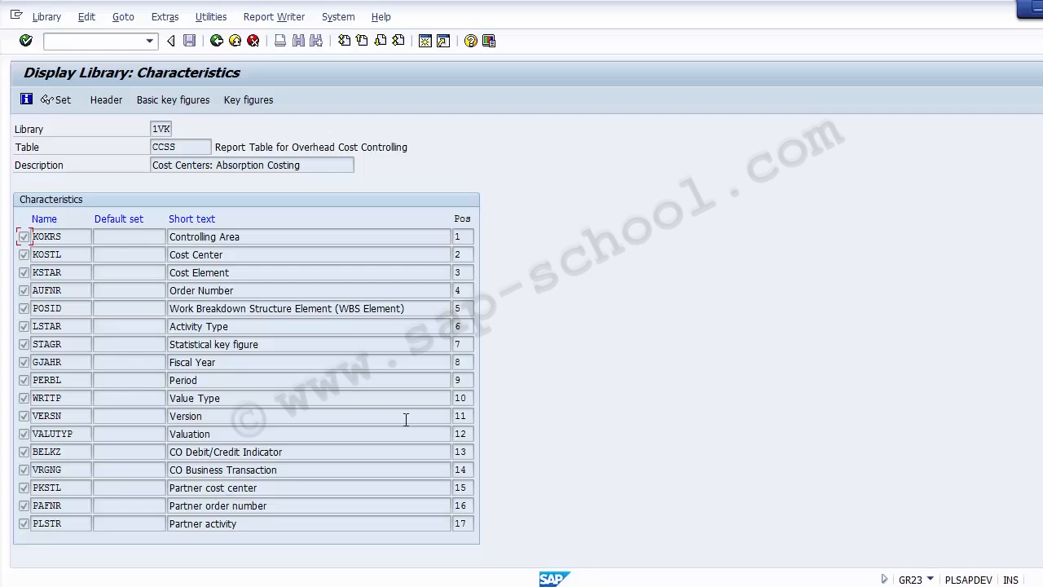
pyautogui.moveTo(242, 236); pyautogui.dragTo(150, 242)
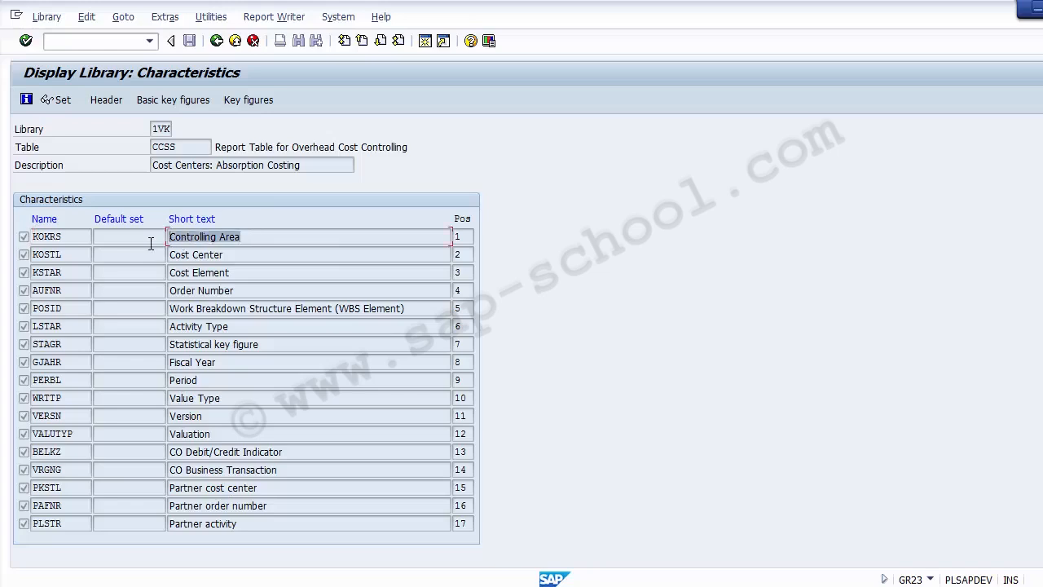
pyautogui.moveTo(226, 362); pyautogui.dragTo(169, 361)
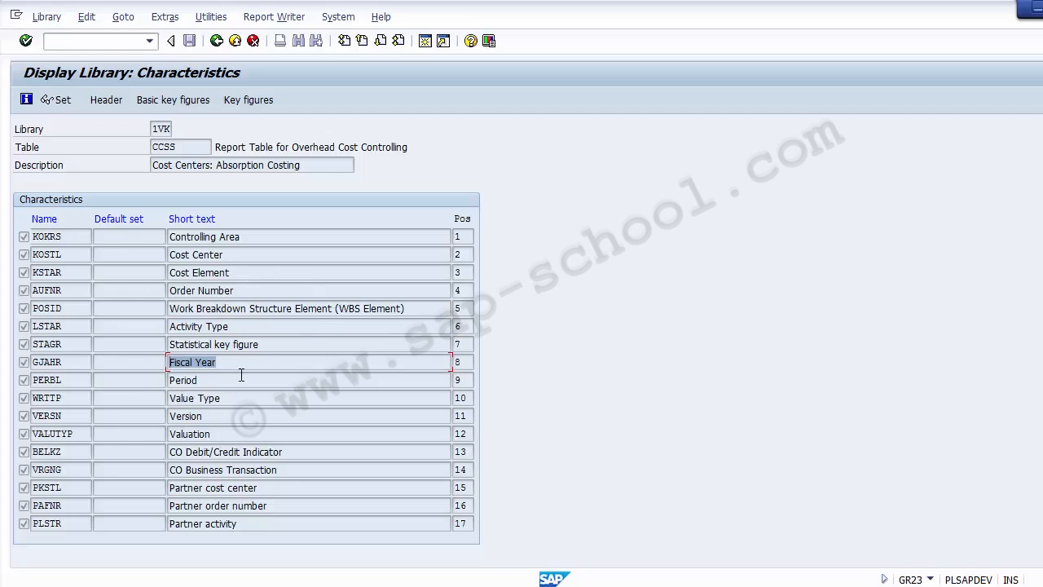
pyautogui.moveTo(241, 377); pyautogui.dragTo(173, 376)
pyautogui.moveTo(241, 254); pyautogui.dragTo(170, 254)
pyautogui.moveTo(228, 272); pyautogui.dragTo(154, 272)
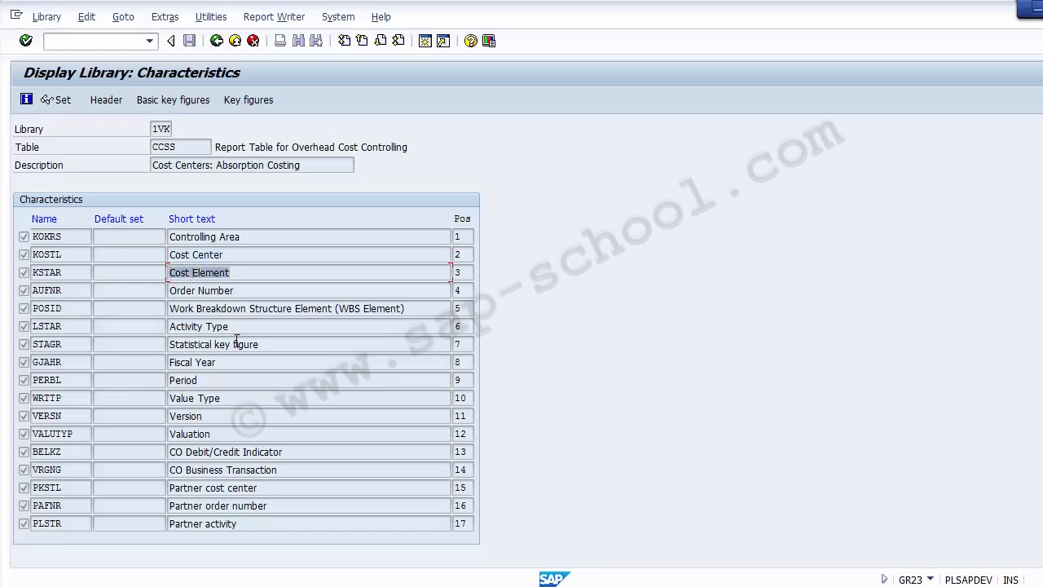
pyautogui.moveTo(230, 326); pyautogui.dragTo(169, 327)
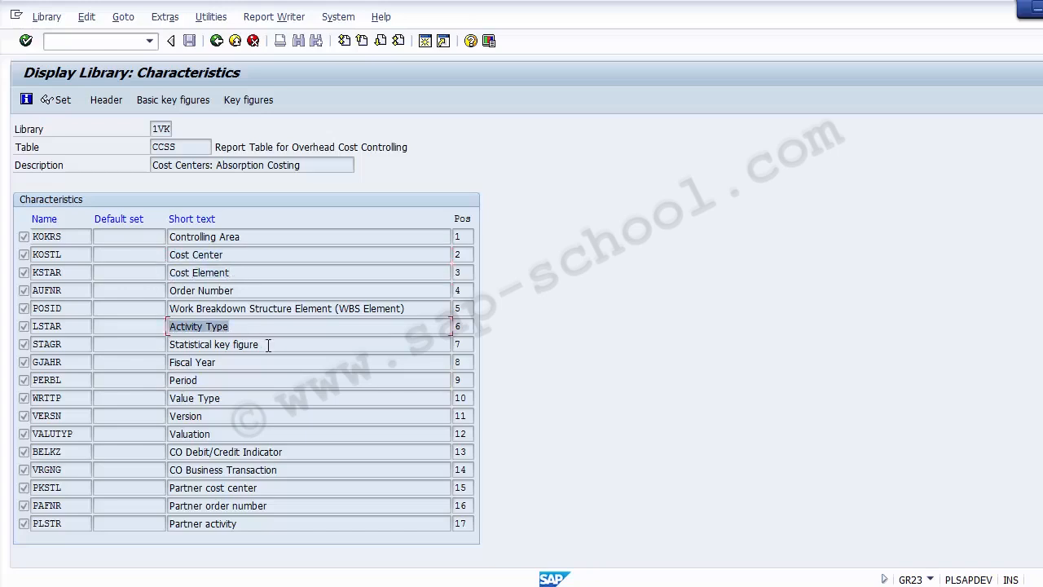
pyautogui.moveTo(268, 345); pyautogui.dragTo(173, 343)
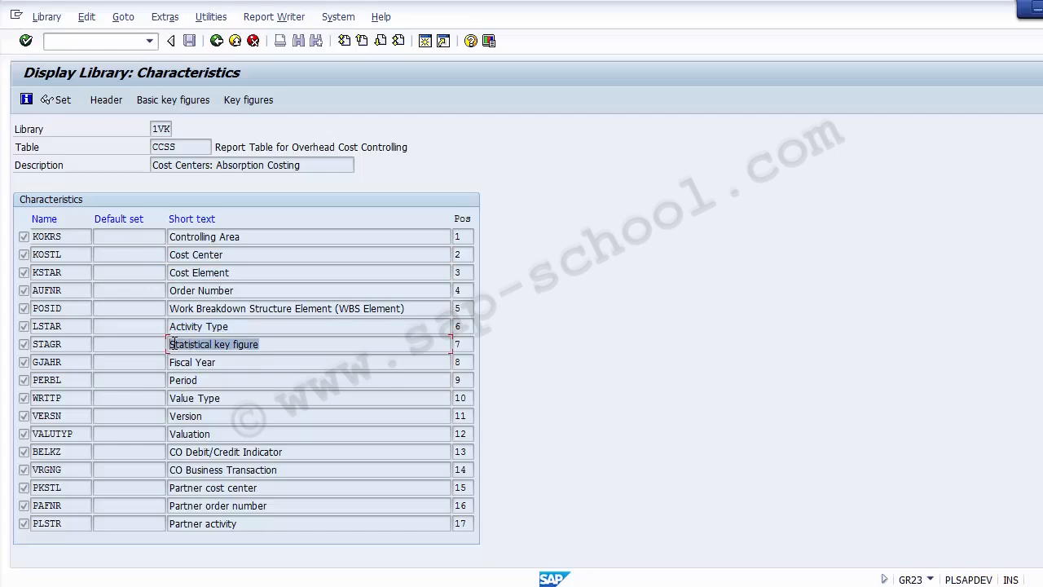
pyautogui.moveTo(238, 398); pyautogui.dragTo(173, 398)
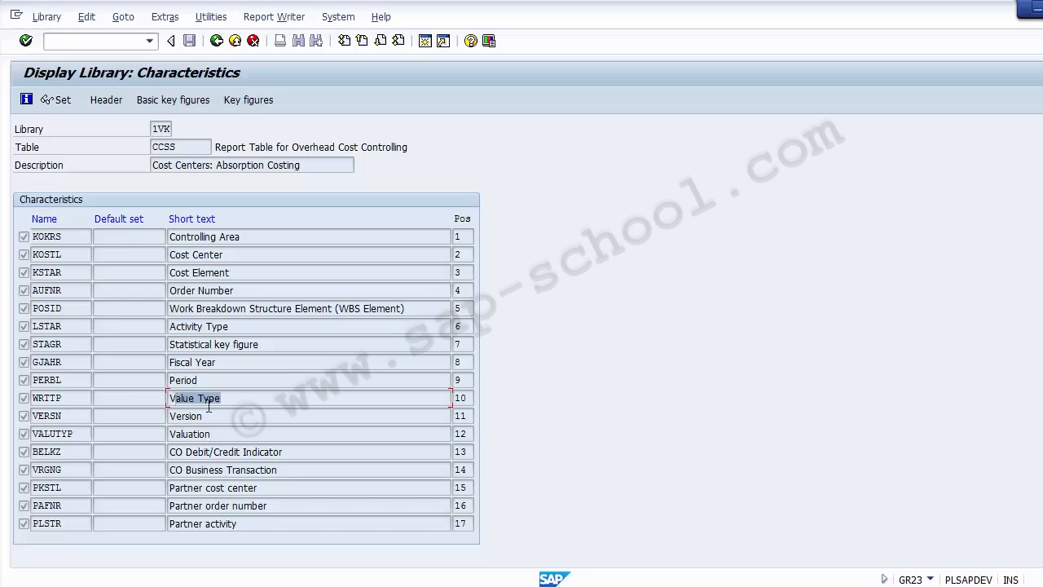
pyautogui.moveTo(234, 399); pyautogui.dragTo(158, 396)
pyautogui.moveTo(204, 416); pyautogui.dragTo(158, 417)
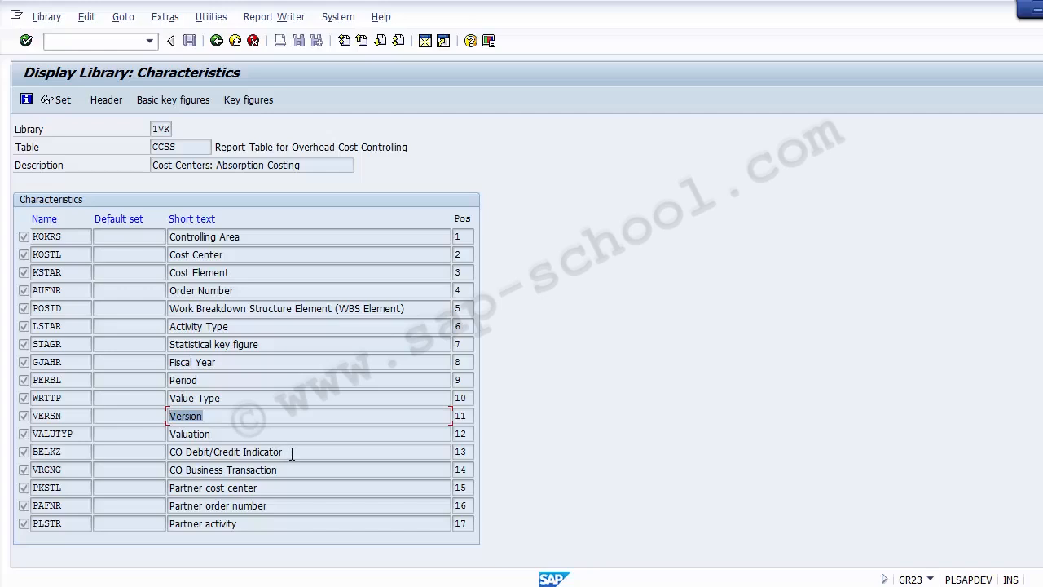
pyautogui.moveTo(292, 453); pyautogui.dragTo(167, 456)
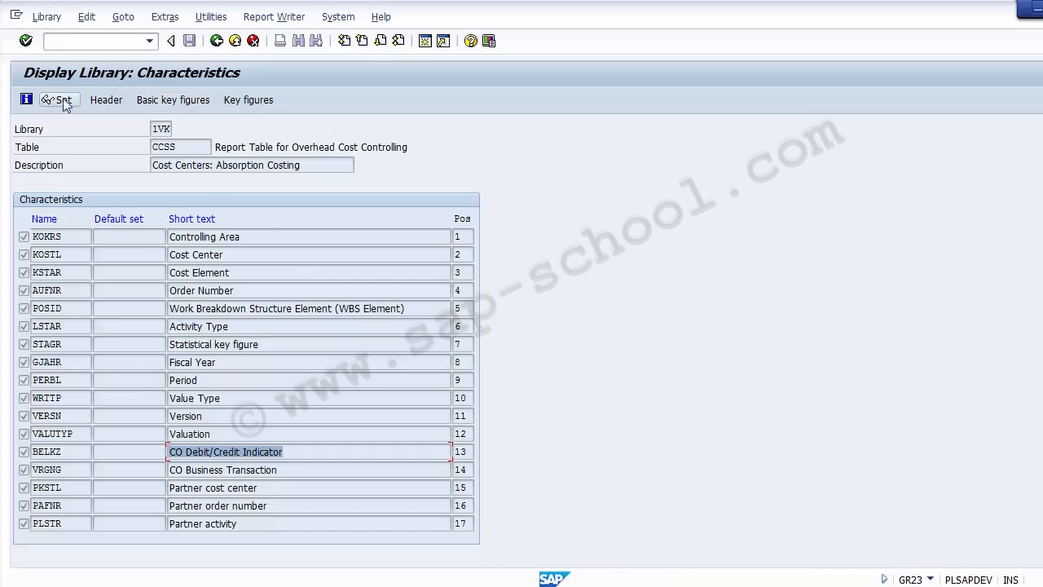
# Display library 1VK's key figures and mark the Total actual costs in CAC entry
pyautogui.click(237, 100)
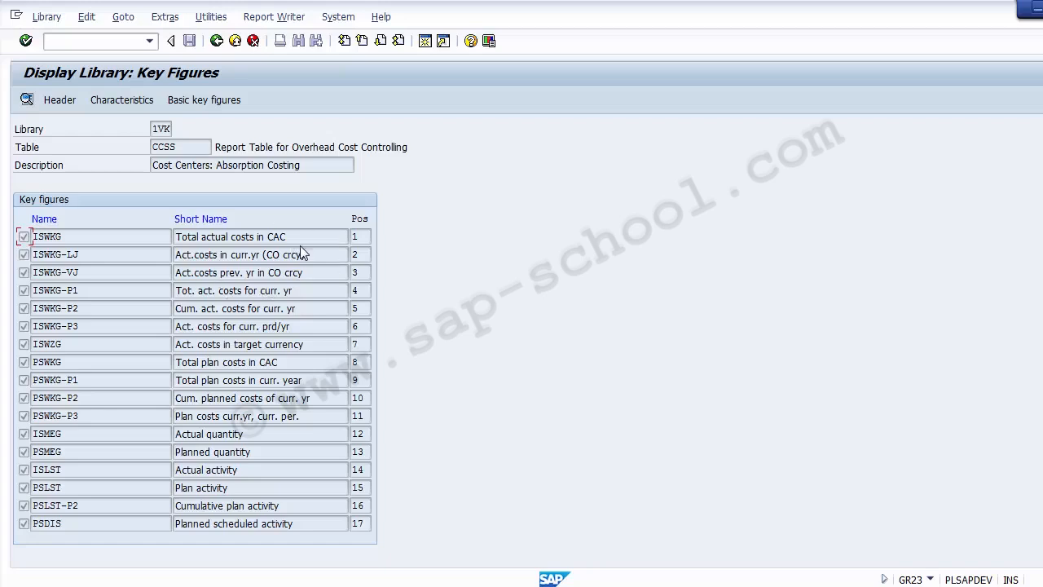
pyautogui.moveTo(308, 242); pyautogui.dragTo(174, 235)
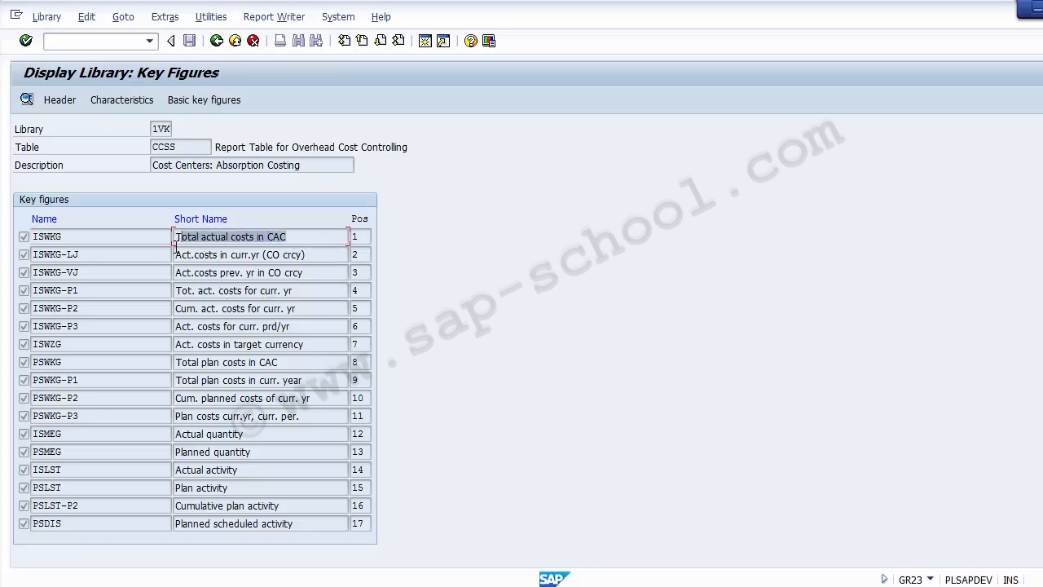
pyautogui.click(295, 236)
pyautogui.moveTo(295, 237); pyautogui.dragTo(168, 226)
# Point out the Total plan costs in CAC, Actual quantity, Planned quantity and Actual activity key figures
pyautogui.moveTo(316, 362); pyautogui.dragTo(155, 360)
pyautogui.click(272, 432)
pyautogui.moveTo(272, 433); pyautogui.dragTo(164, 431)
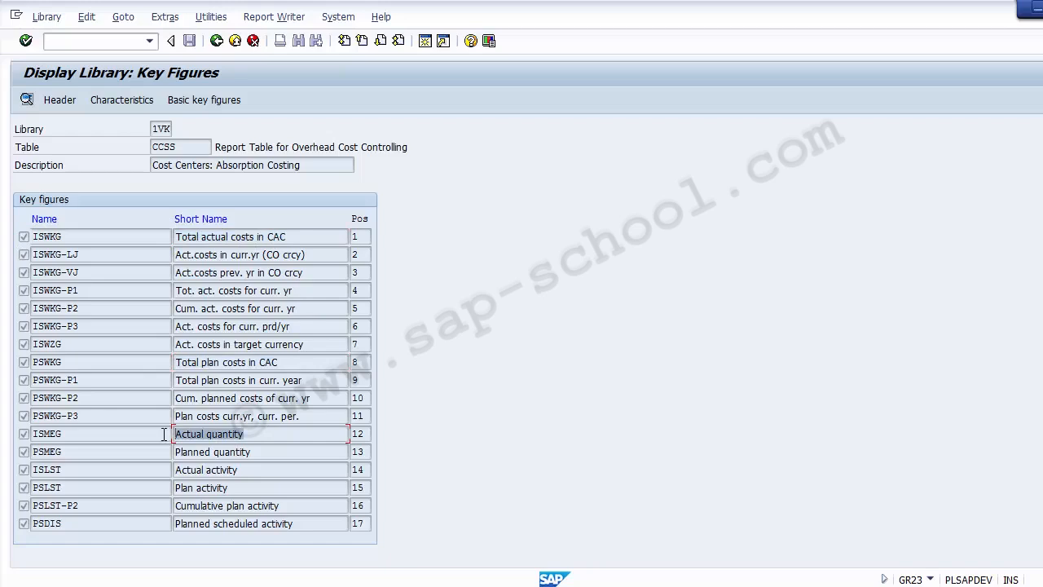
pyautogui.moveTo(258, 450); pyautogui.dragTo(174, 459)
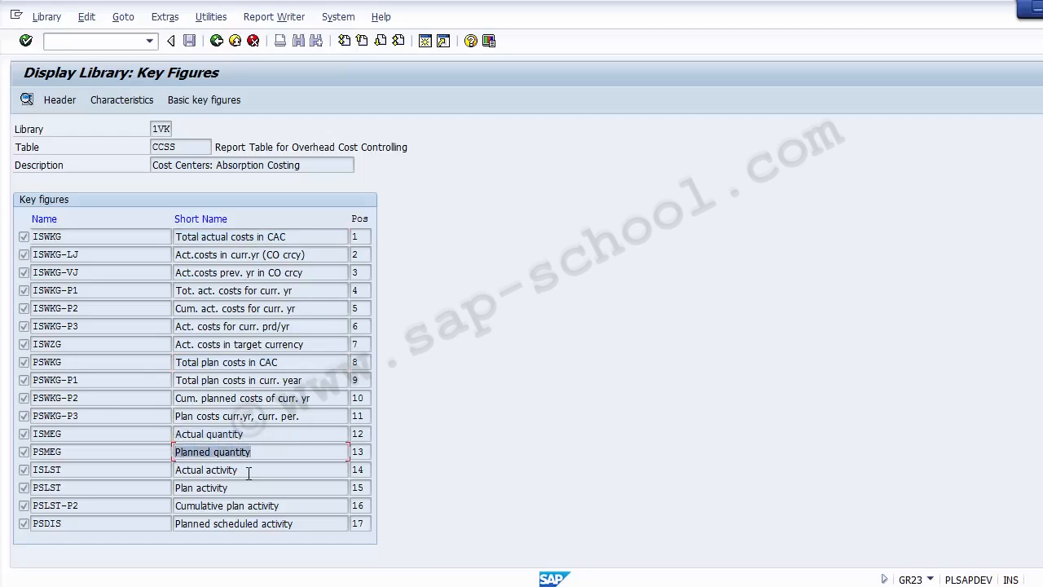
pyautogui.moveTo(249, 471); pyautogui.dragTo(158, 475)
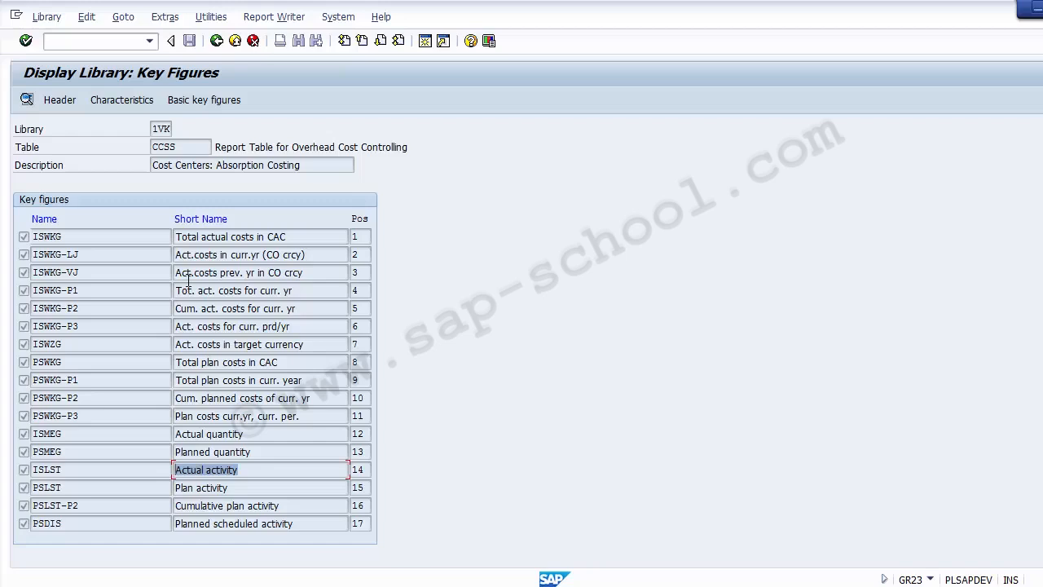
pyautogui.click(206, 104)
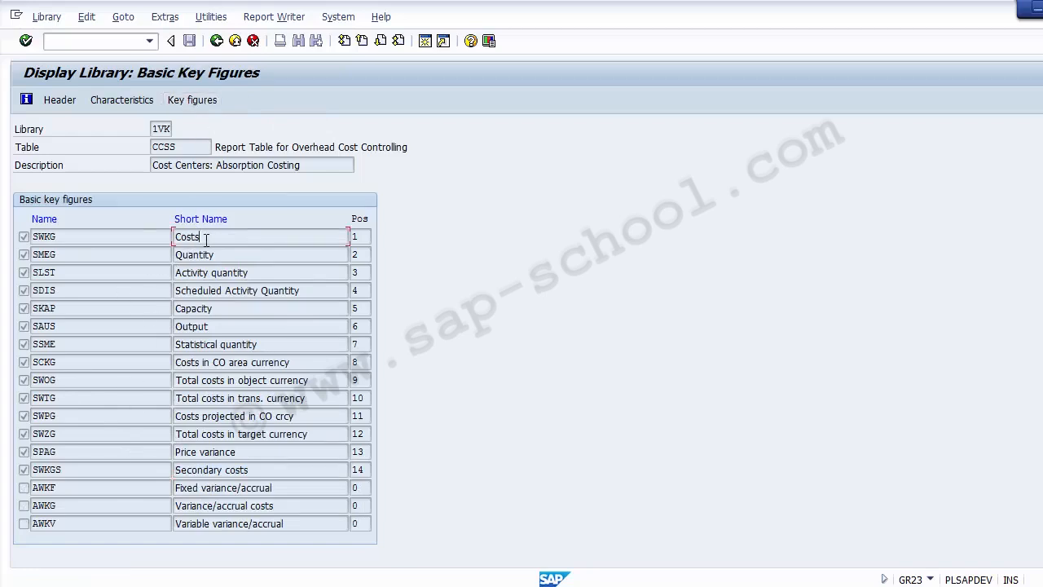
# Highlight basic key figures Costs (SWKG), CO area currency costs, Activity quantity, Statistical quantity and target-currency costs
pyautogui.moveTo(205, 236); pyautogui.dragTo(173, 236)
pyautogui.click(75, 236)
pyautogui.moveTo(76, 236); pyautogui.dragTo(30, 234)
pyautogui.moveTo(303, 366); pyautogui.dragTo(184, 371)
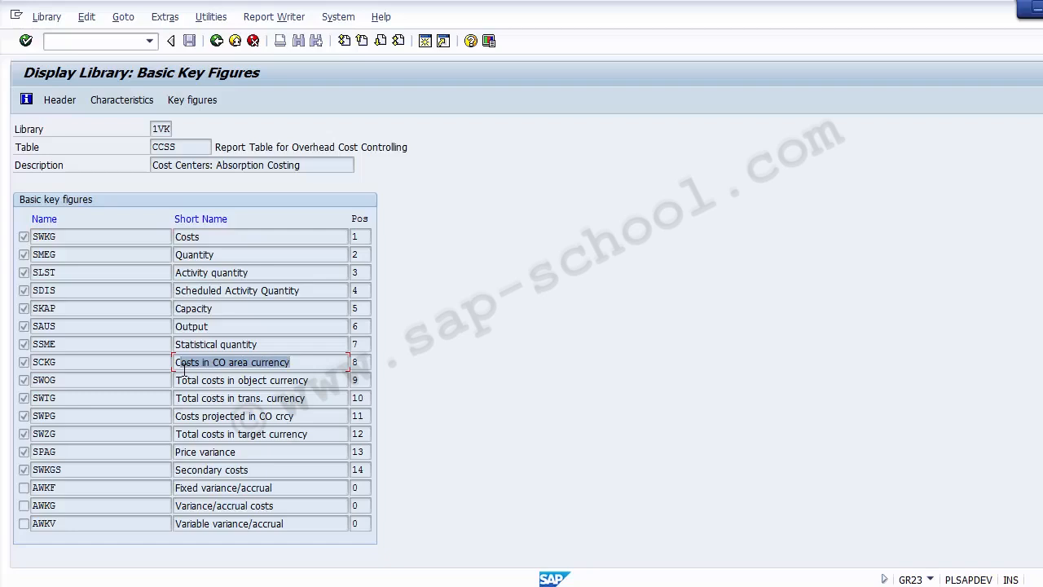
pyautogui.moveTo(255, 272); pyautogui.dragTo(183, 273)
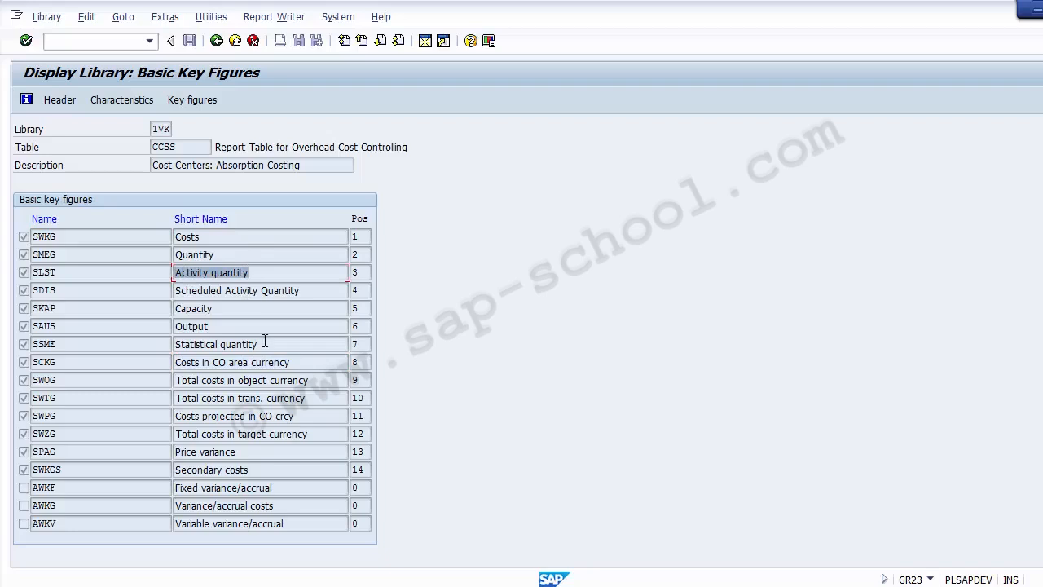
pyautogui.moveTo(262, 343); pyautogui.dragTo(174, 345)
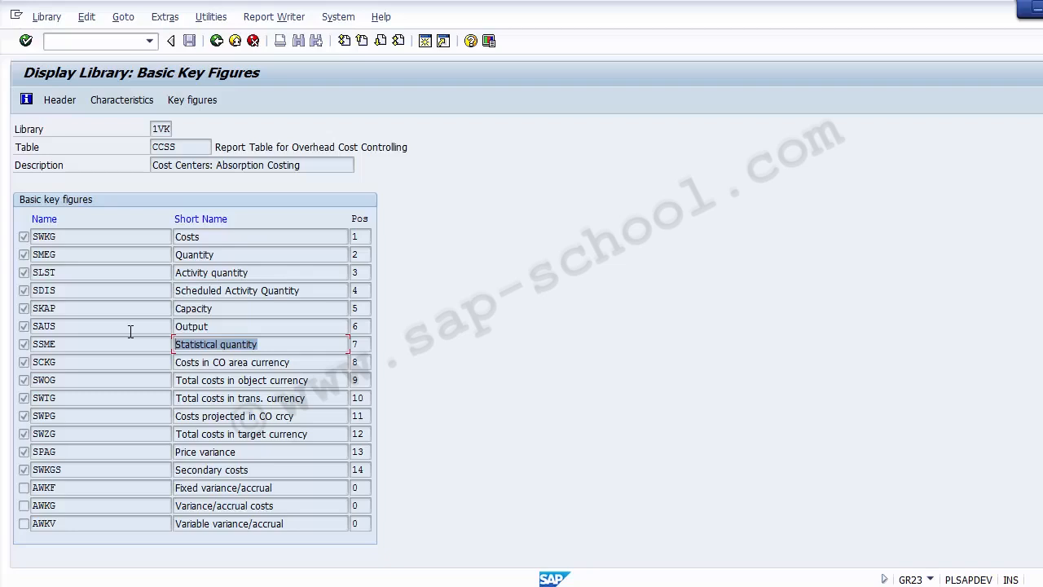
pyautogui.moveTo(315, 433); pyautogui.dragTo(160, 430)
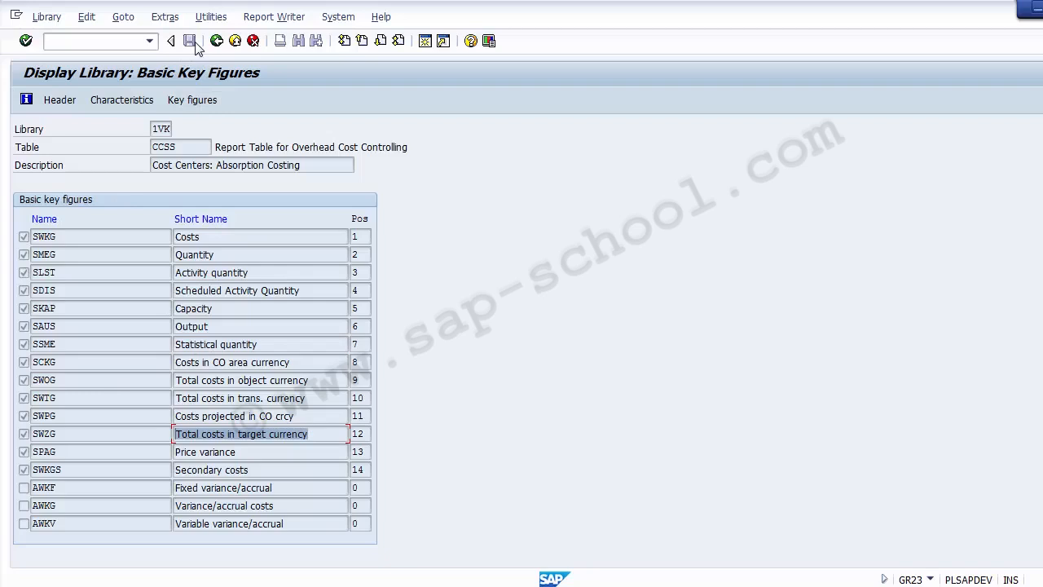
pyautogui.click(59, 103)
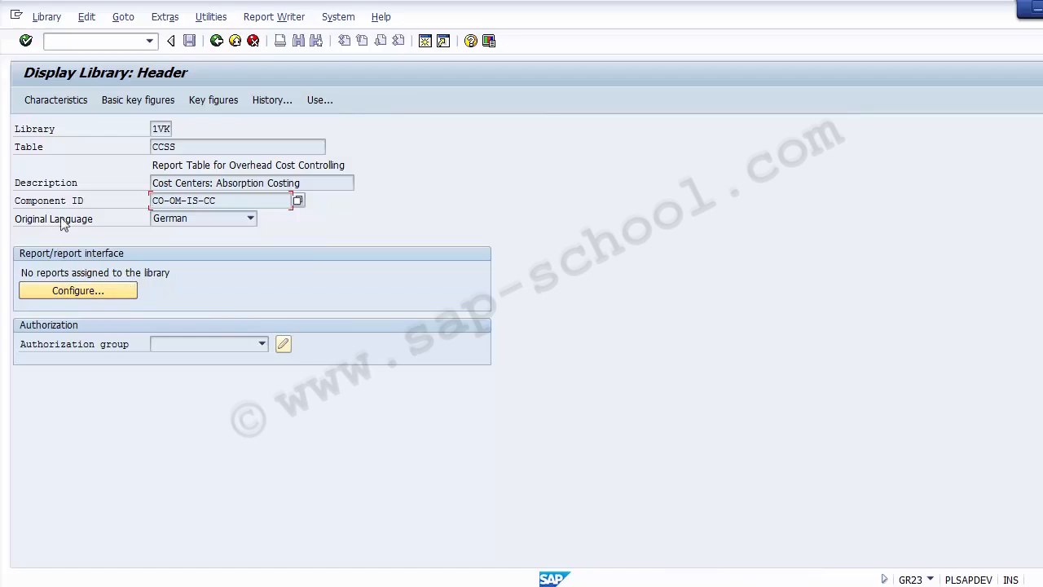
# List the reports using library 1VK, such as 1AIP-001 and 1EP1-001
pyautogui.click(315, 99)
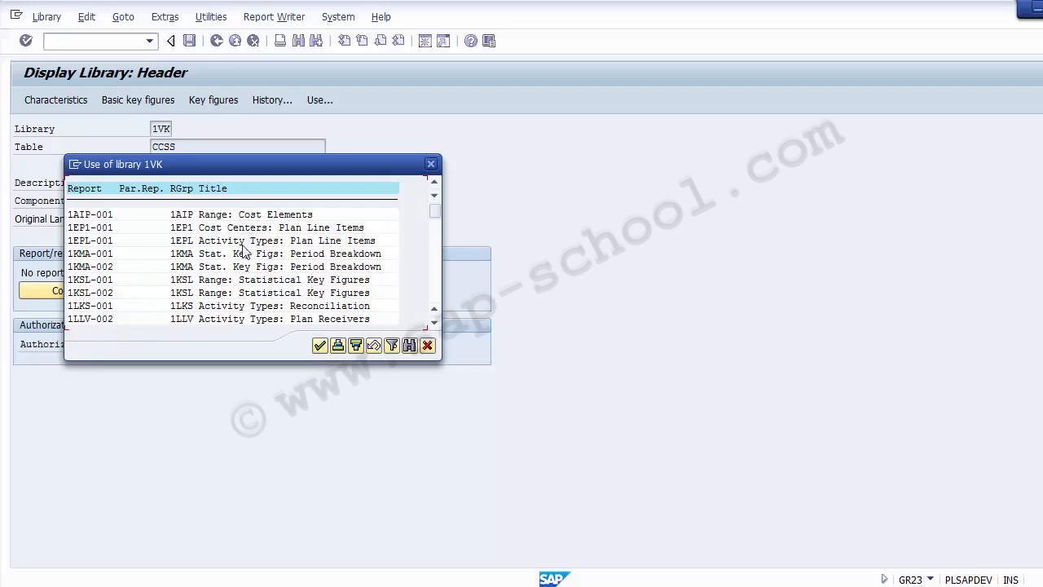
# Cancel the Use of library 1VK list to return to the header
pyautogui.click(427, 349)
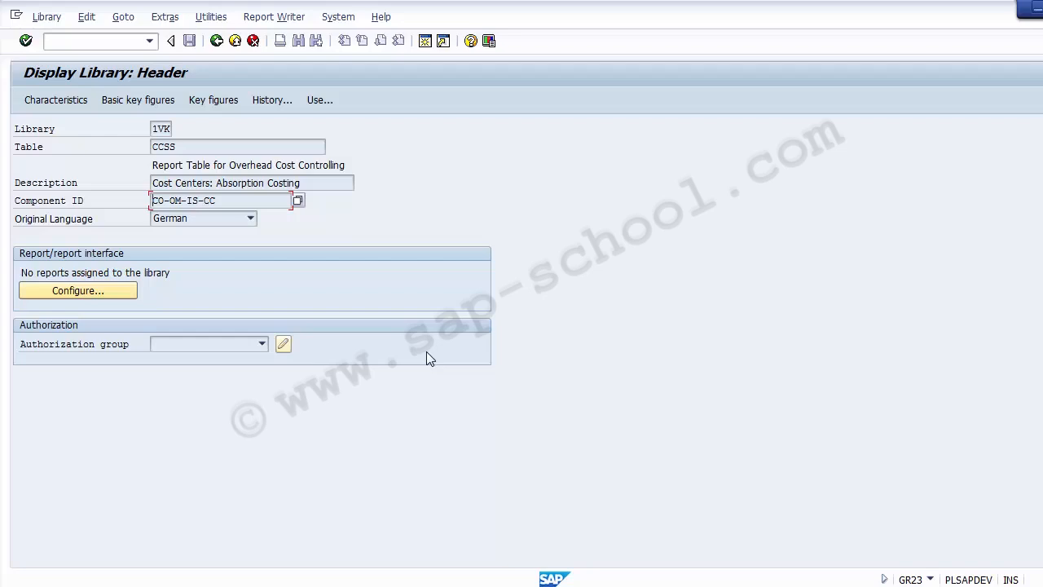
# Go back to the initial Display Library screen, then bring PowerPoint's Create Variable slide forward
pyautogui.click(215, 40)
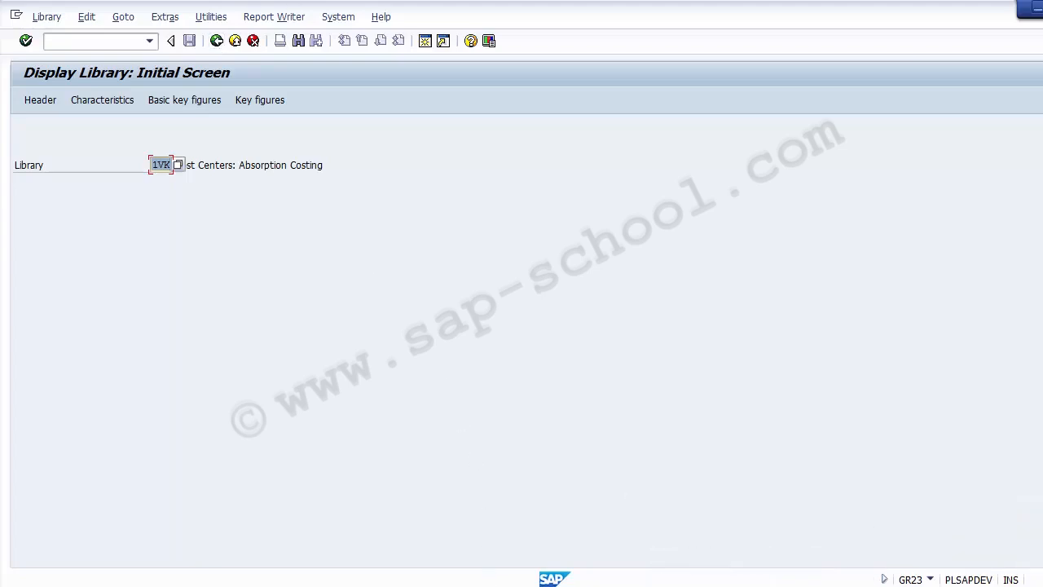
pyautogui.click(487, 586)
# Highlight slide 8's menu path and T-Codes GS11/GS12/GS13, then advance to slide 9, Copy Existing Report
pyautogui.scroll(-1, 326, 288)
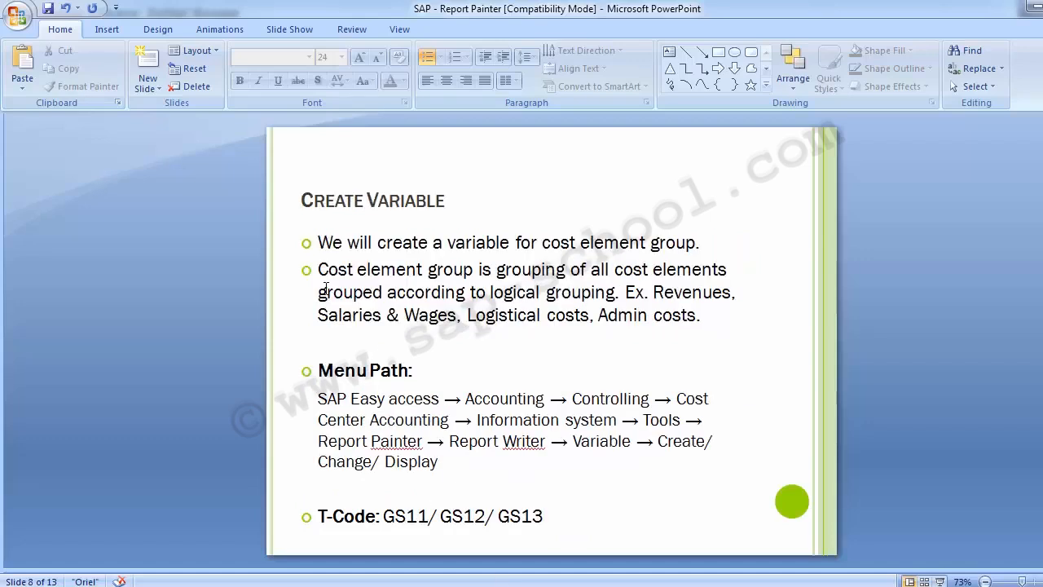
pyautogui.moveTo(318, 398); pyautogui.dragTo(442, 464)
pyautogui.click(383, 516)
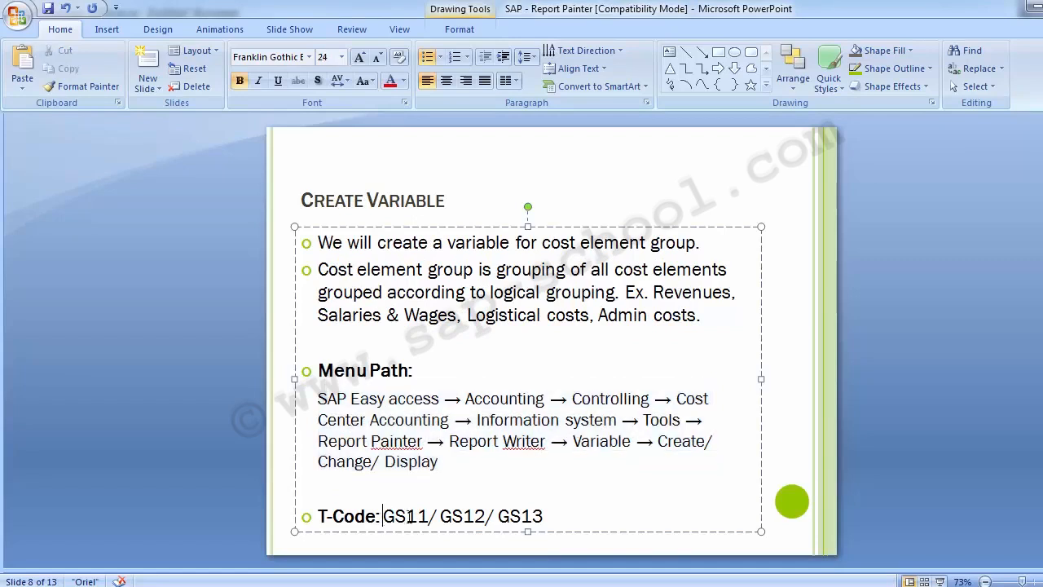
pyautogui.moveTo(408, 516); pyautogui.dragTo(544, 516)
pyautogui.click(178, 337)
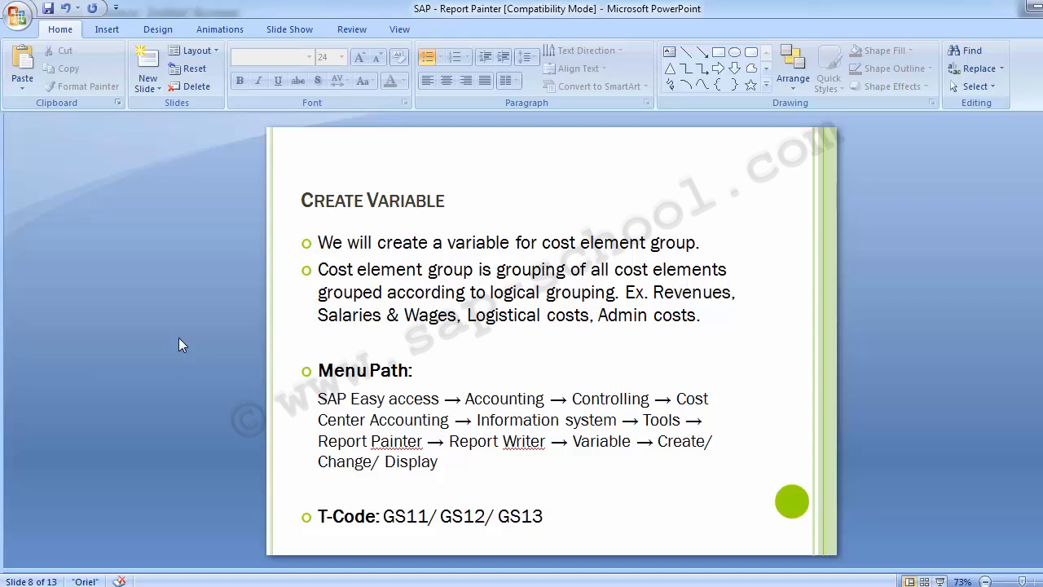
pyautogui.press('pagedown')
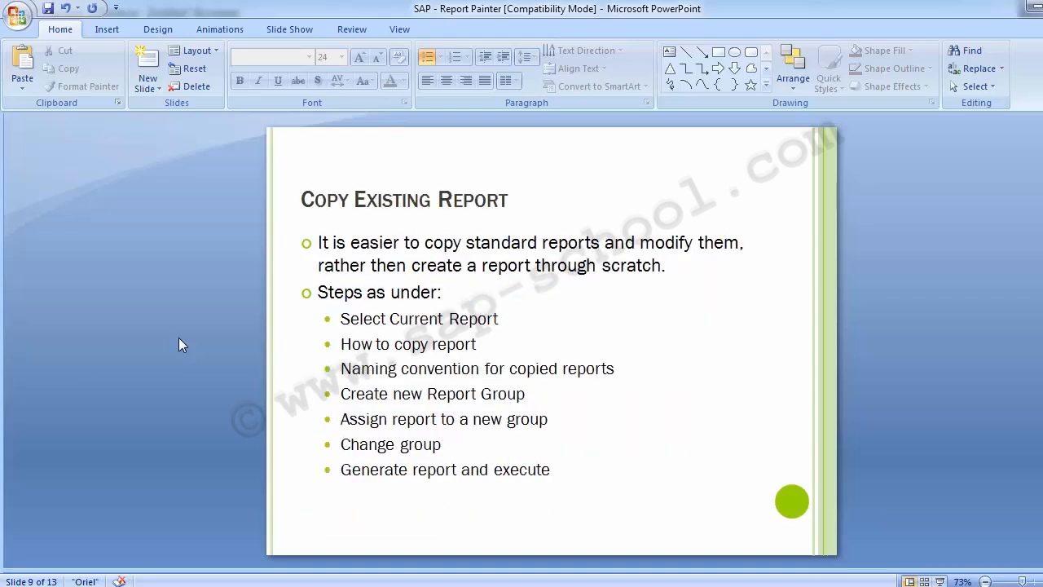
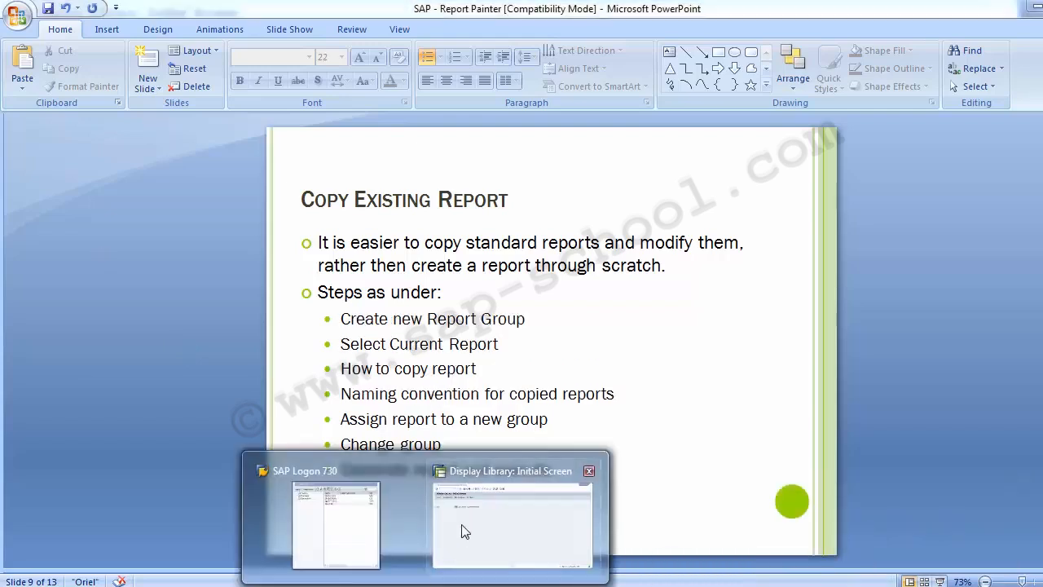
# Switch to the SAP Display Library window for library 1VK
pyautogui.click(461, 530)
# Leave the library with /n and re-expand Accounting > Controlling in SAP Easy Access
pyautogui.click(107, 42)
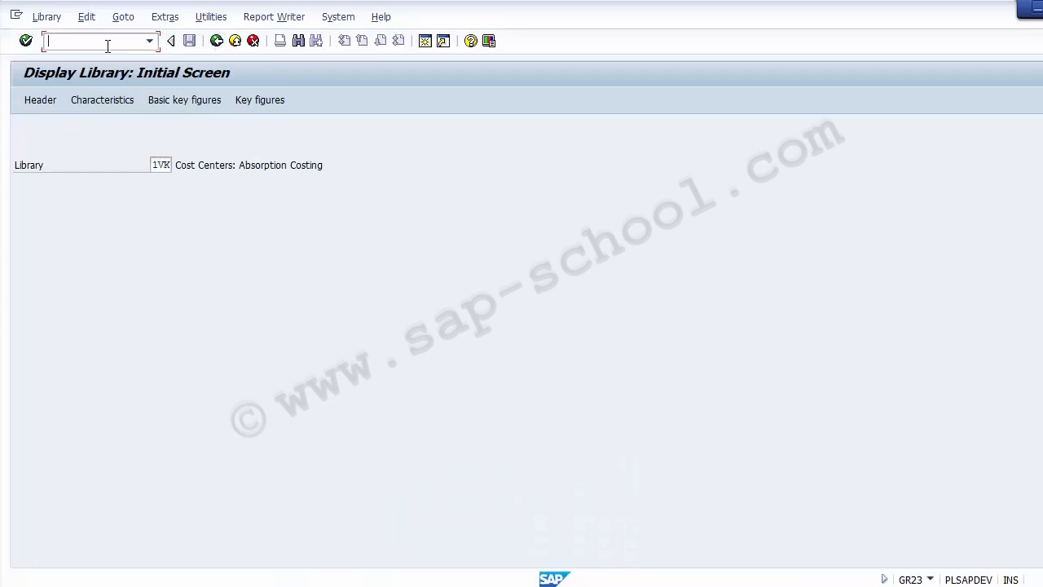
pyautogui.write('/n')
pyautogui.press('Return')
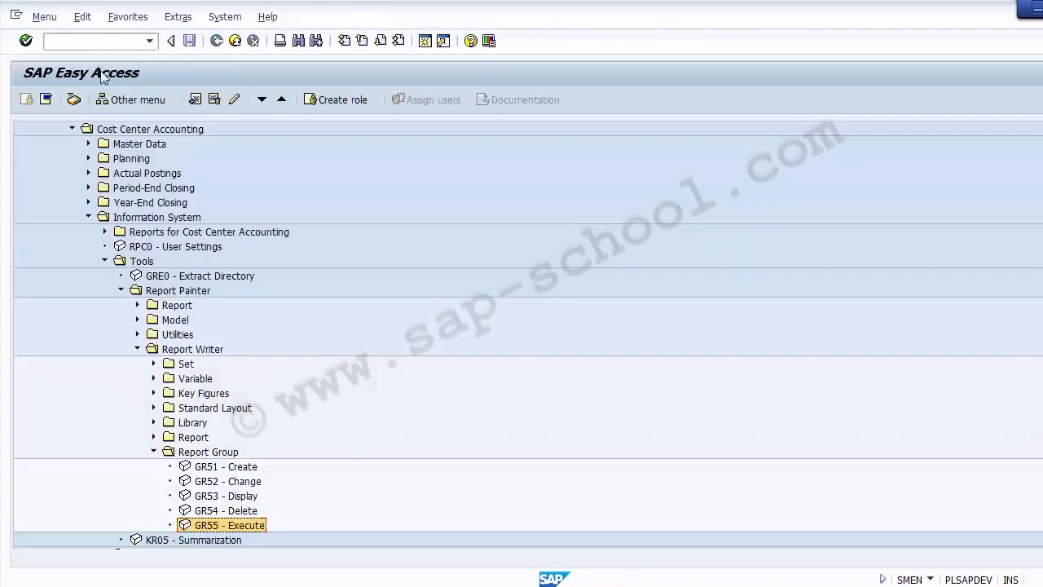
pyautogui.click(88, 216)
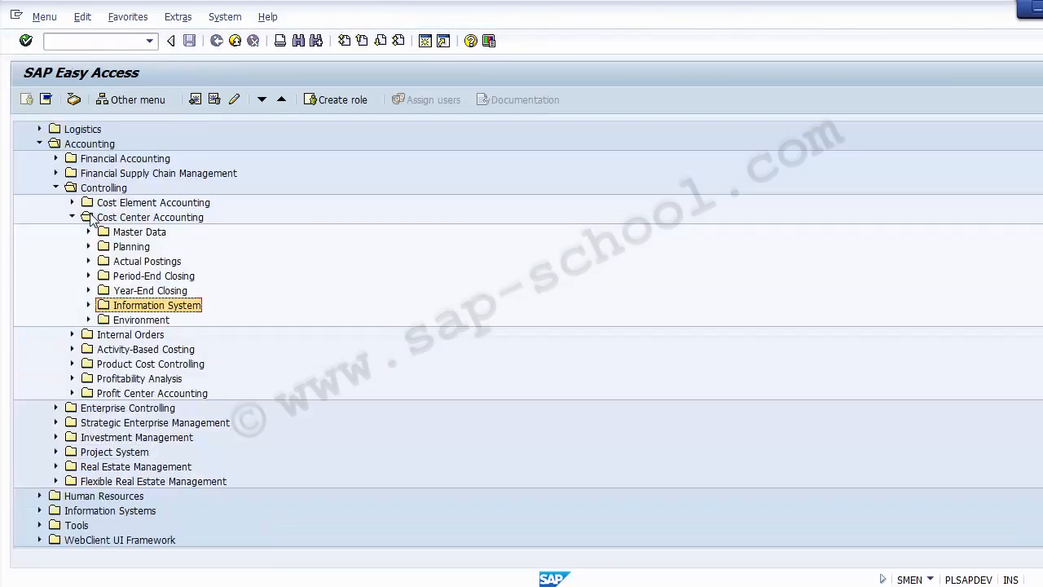
pyautogui.click(55, 187)
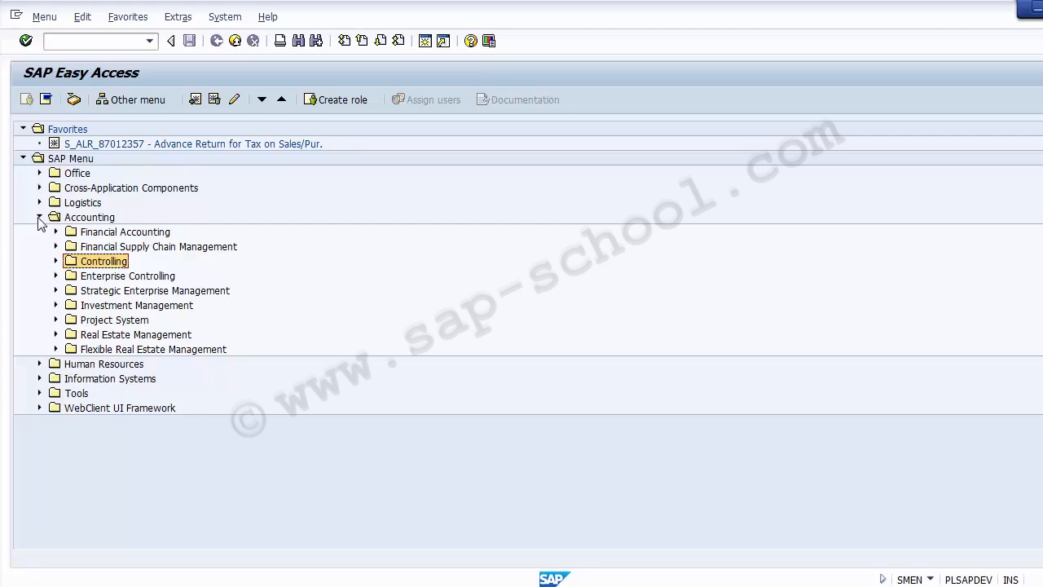
pyautogui.click(55, 262)
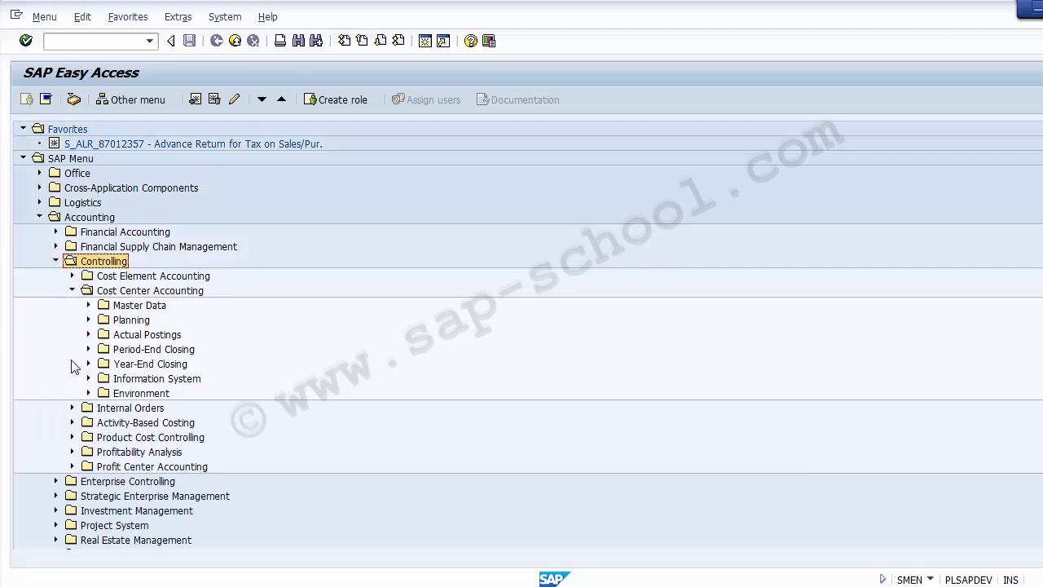
pyautogui.click(56, 261)
pyautogui.click(40, 217)
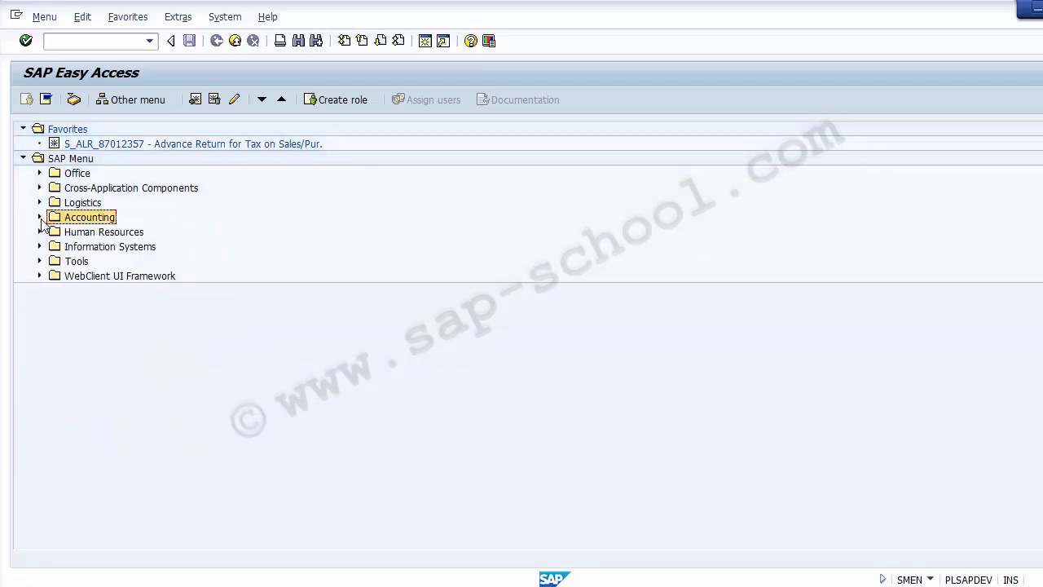
pyautogui.click(39, 217)
pyautogui.click(55, 261)
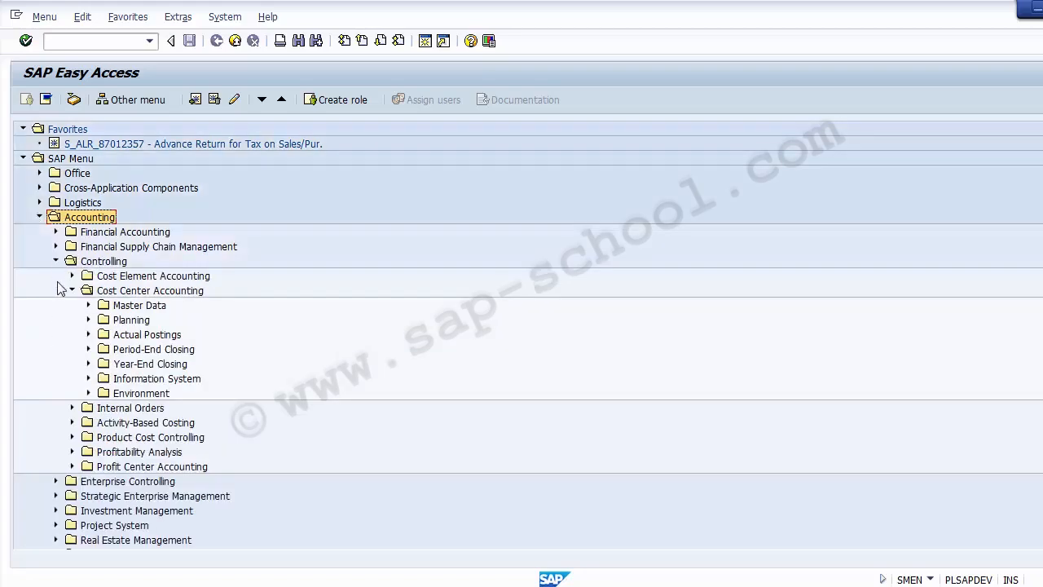
# Expand Cost Center Accounting's Information System, collapsing the Report Painter and Tools folders
pyautogui.click(116, 380)
pyautogui.click(89, 379)
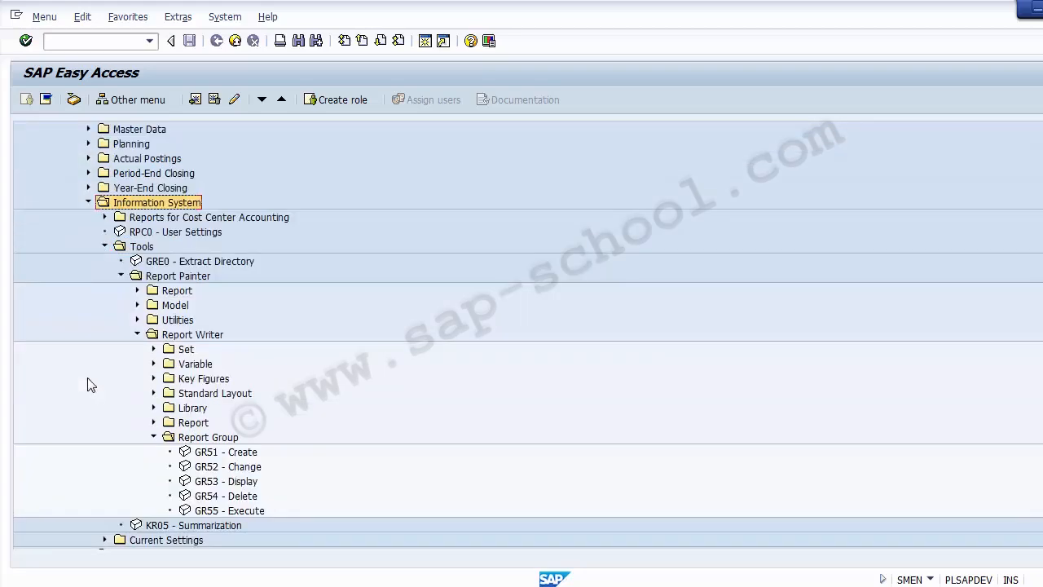
pyautogui.click(152, 438)
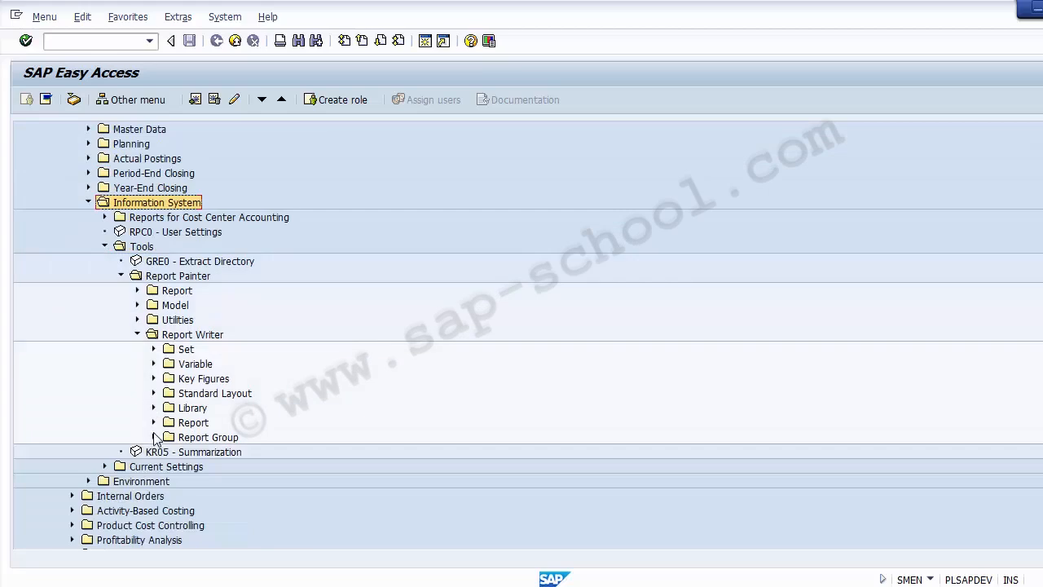
pyautogui.click(137, 334)
pyautogui.click(121, 275)
pyautogui.click(105, 246)
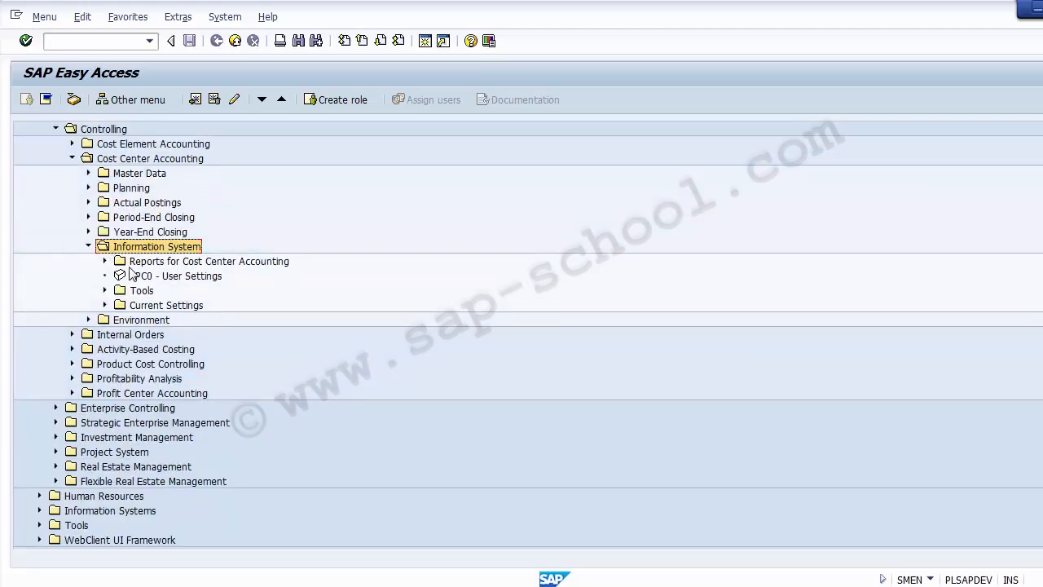
# Expand Reports > Plan/Actual Comparisons and select report S_ALR_87013612
pyautogui.click(139, 264)
pyautogui.click(104, 260)
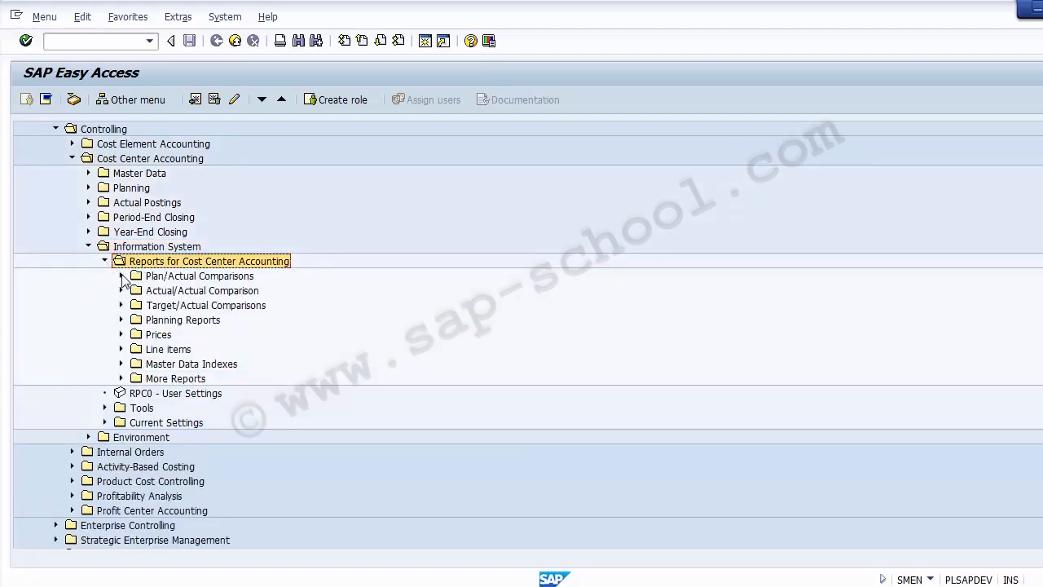
pyautogui.click(121, 276)
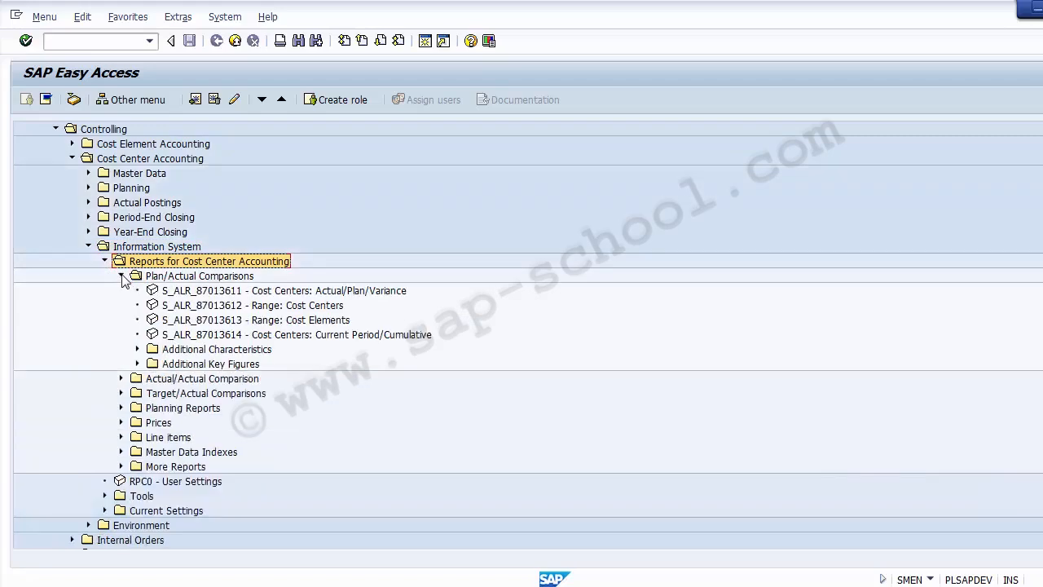
pyautogui.click(268, 291)
pyautogui.click(273, 305)
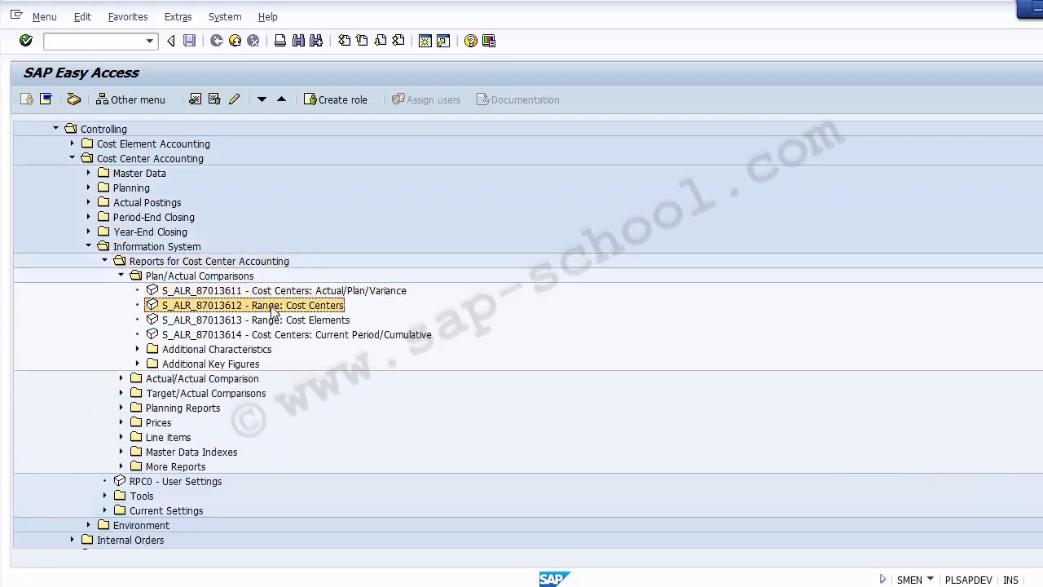
pyautogui.click(276, 320)
pyautogui.click(275, 333)
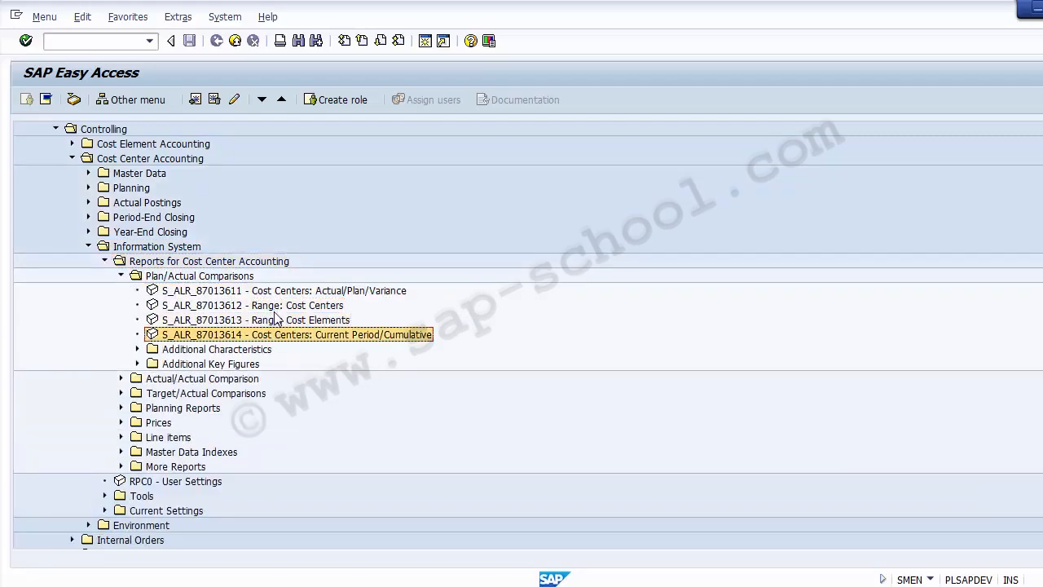
pyautogui.click(275, 310)
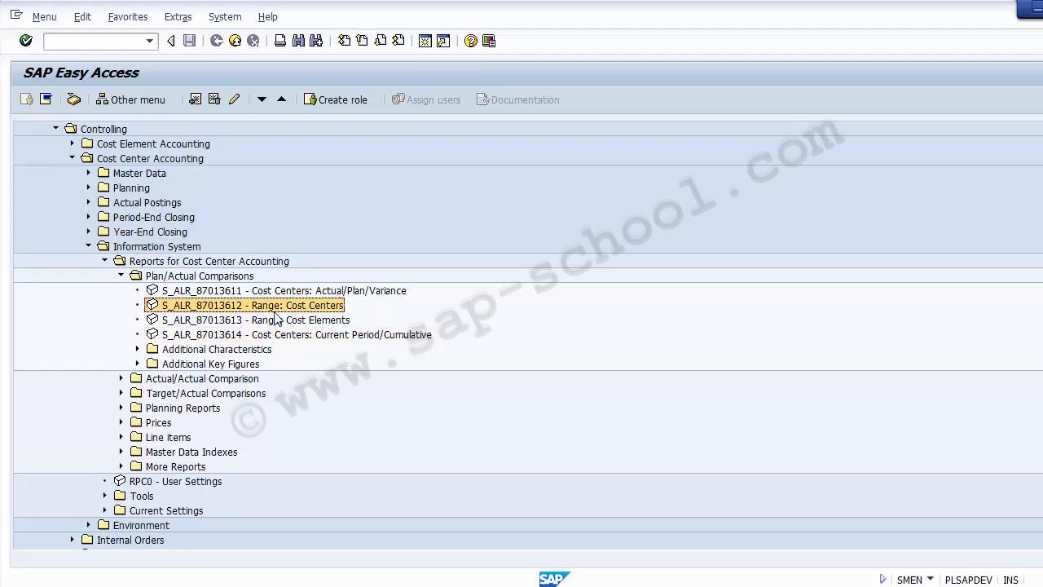
# Run S_ALR_87013612 and show its technical information: table CCSS, library 1VK, report group 1SKL
pyautogui.doubleClick(229, 308)
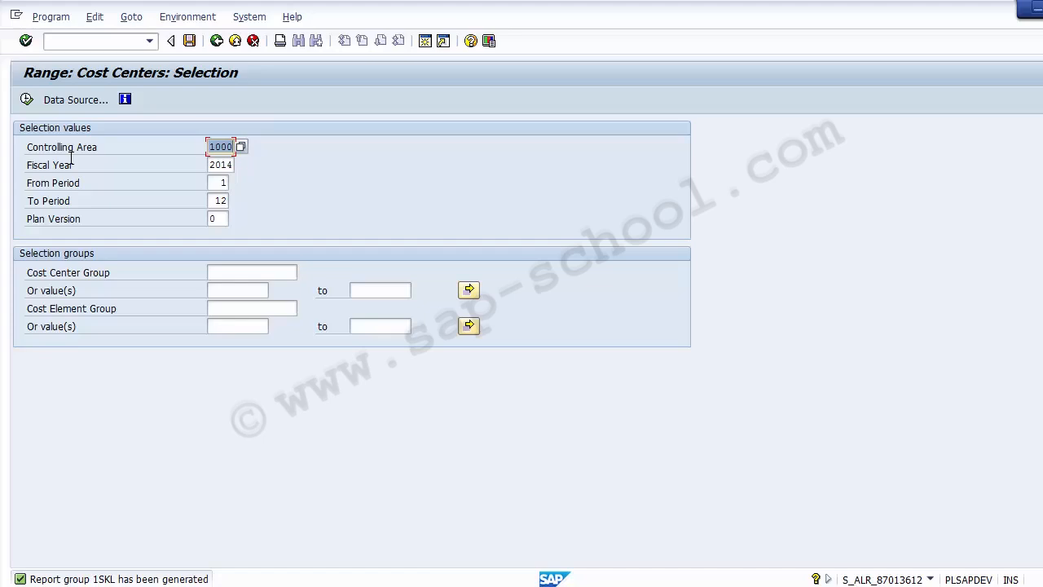
pyautogui.click(181, 20)
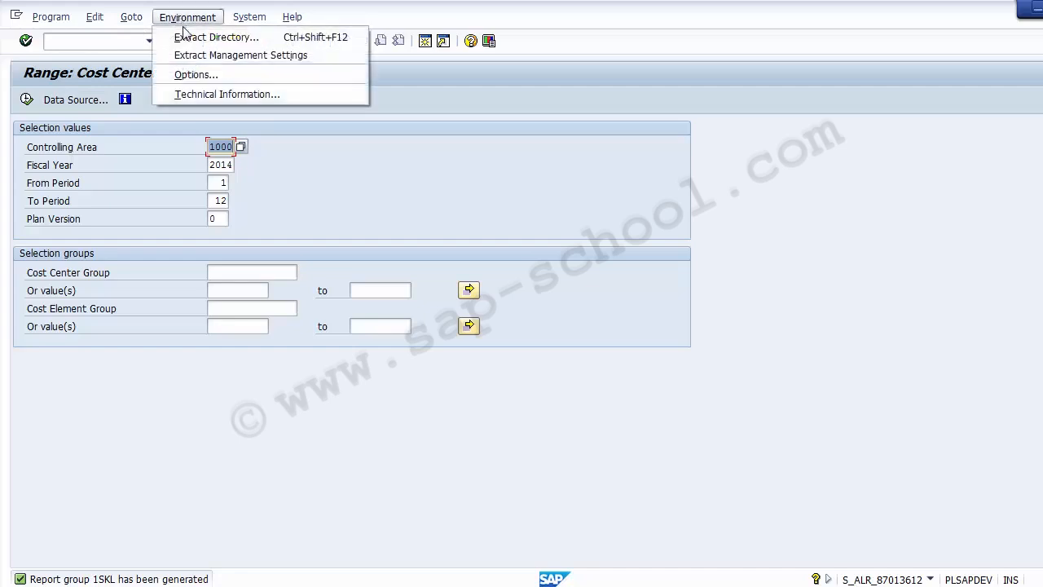
pyautogui.click(196, 94)
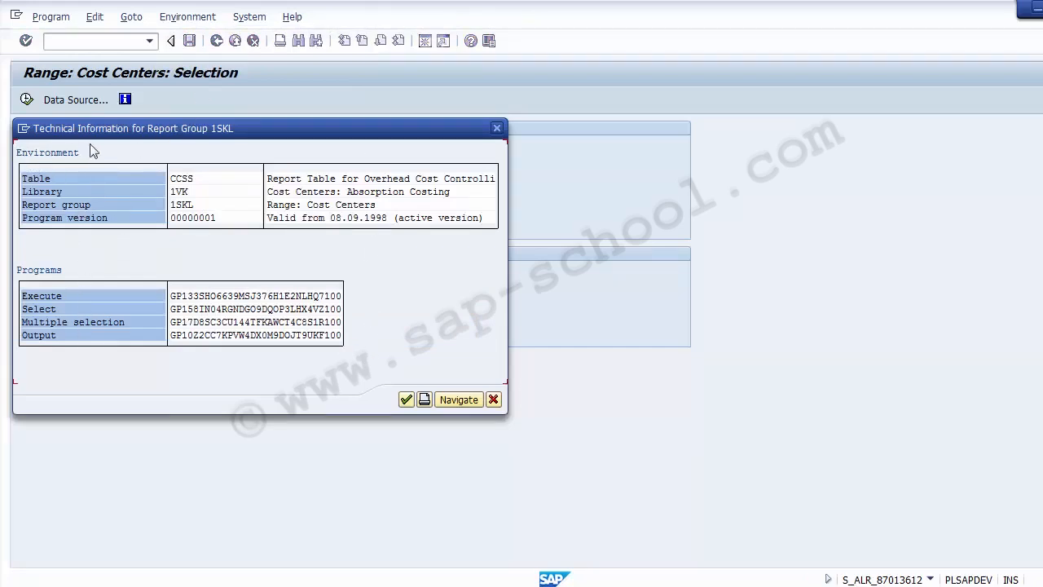
pyautogui.click(195, 180)
pyautogui.click(179, 191)
pyautogui.click(179, 206)
pyautogui.click(194, 207)
# Reopen the technical information to check the program version, then exit the report
pyautogui.click(495, 400)
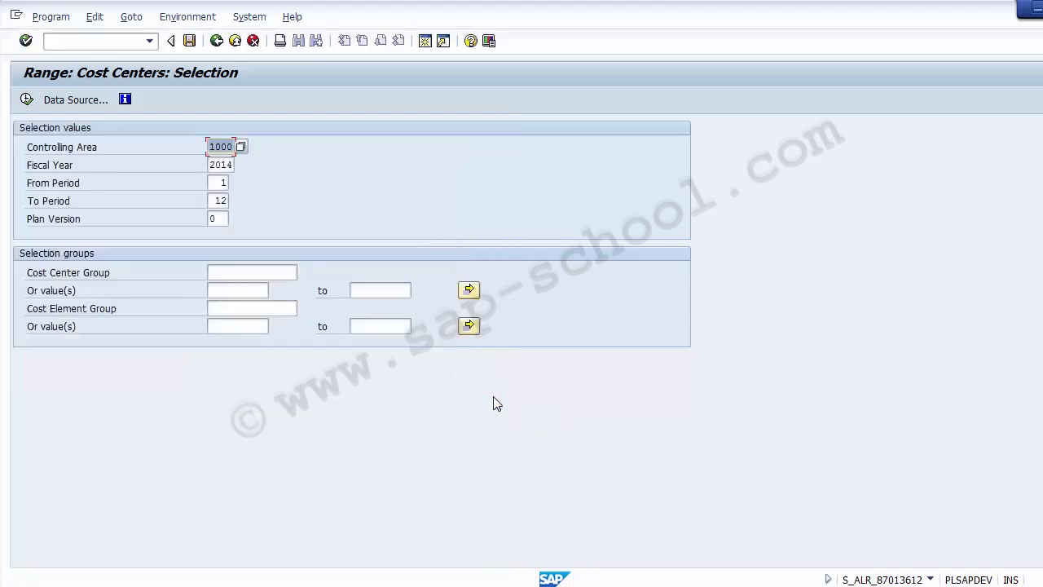
pyautogui.click(190, 19)
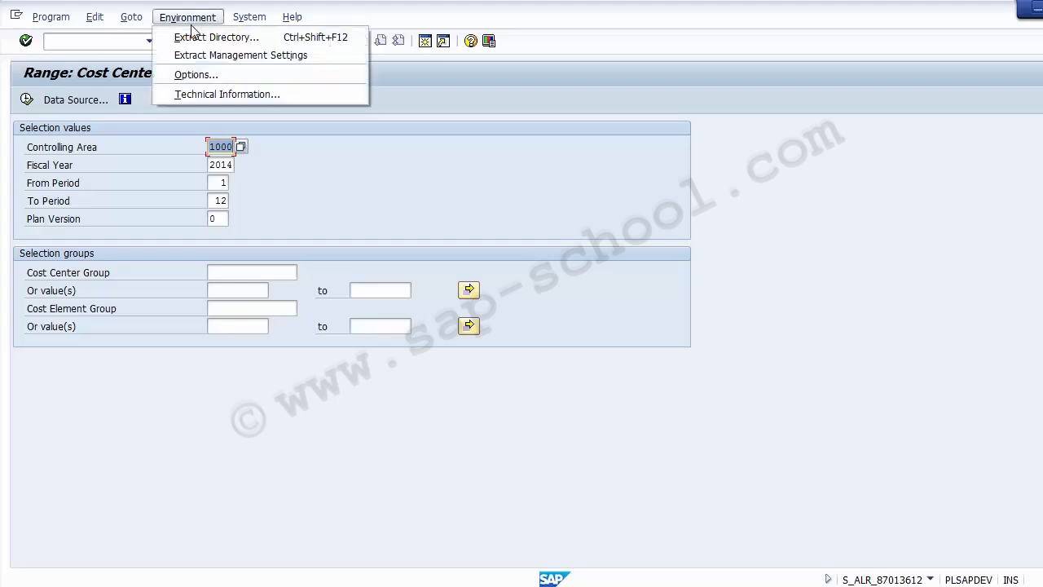
pyautogui.click(199, 95)
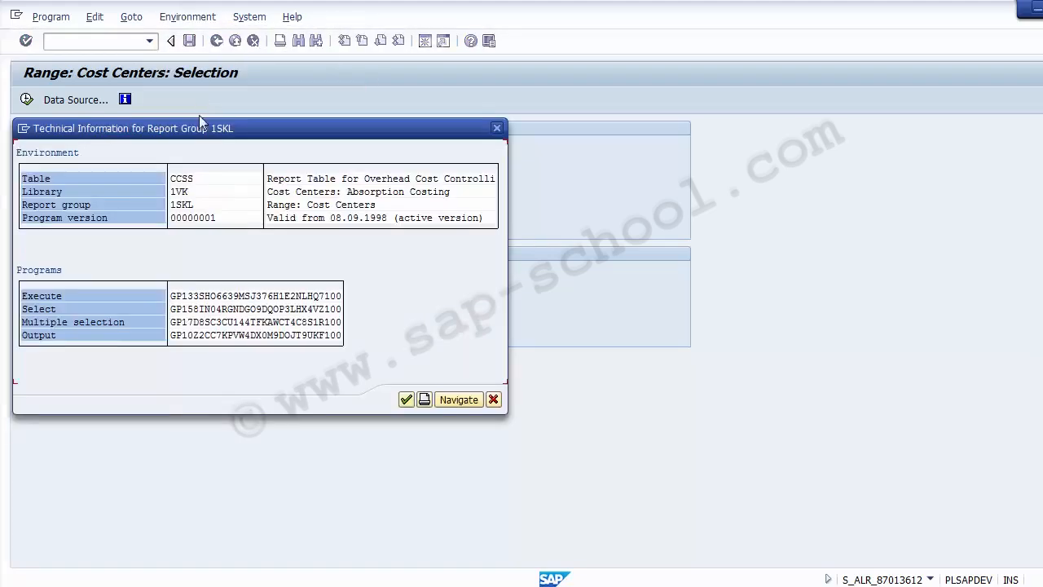
pyautogui.click(104, 225)
pyautogui.click(494, 400)
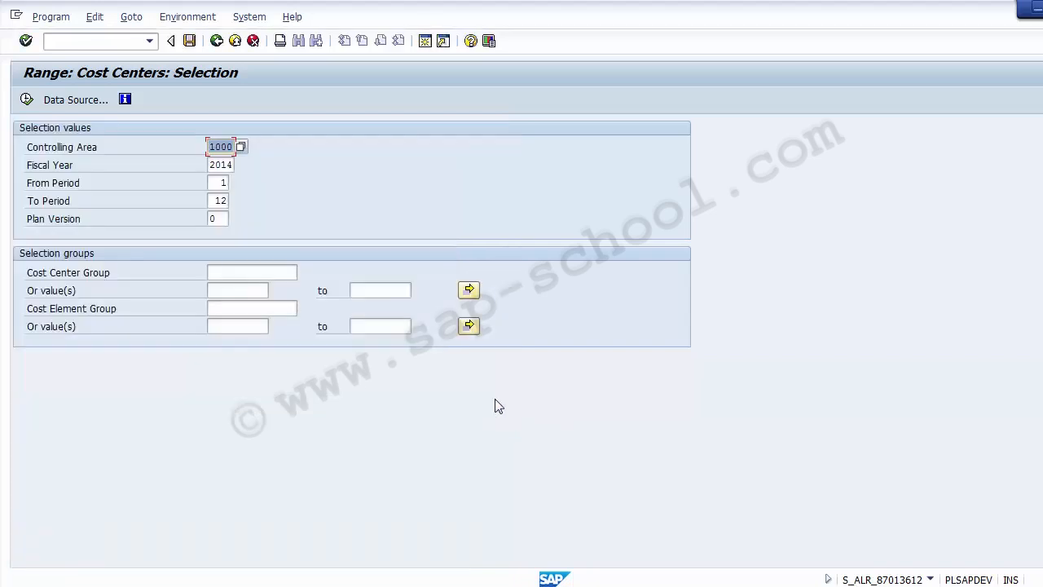
pyautogui.click(234, 42)
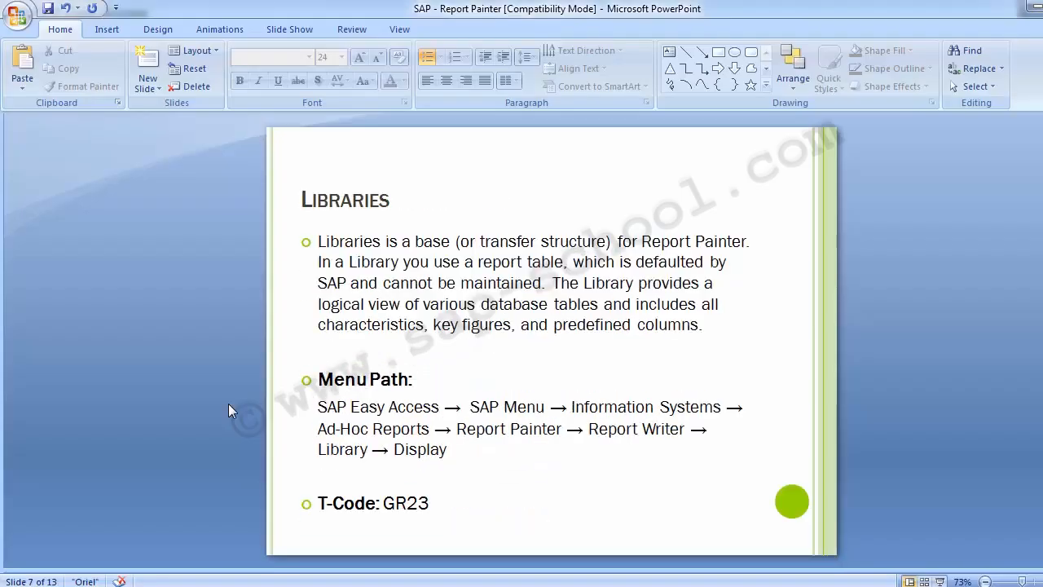
# Go back to the Report Group slide, highlight T-code GR51, then return to SAP
pyautogui.press('pageup')
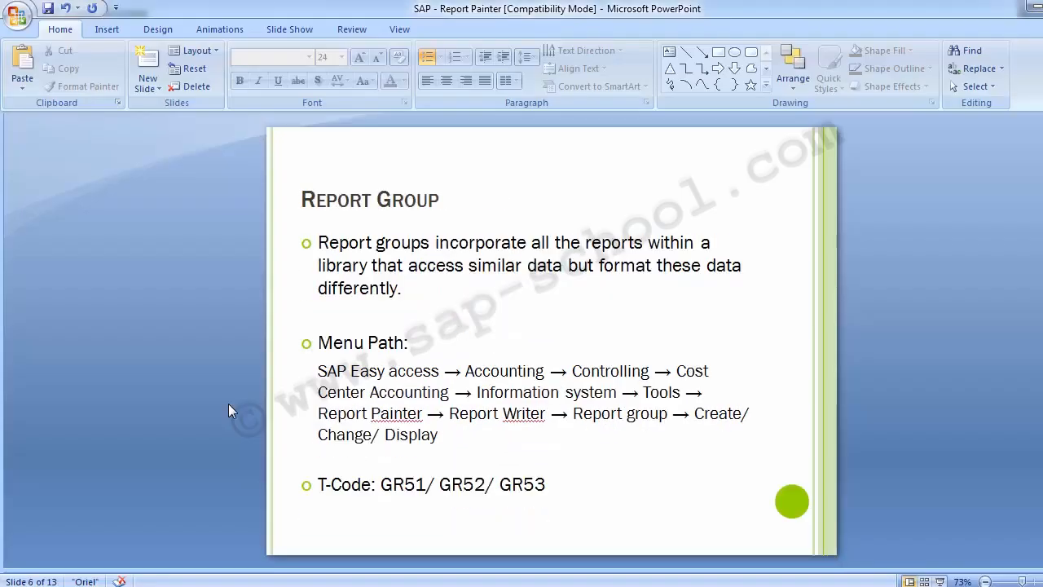
pyautogui.click(383, 484)
pyautogui.moveTo(383, 484); pyautogui.dragTo(554, 487)
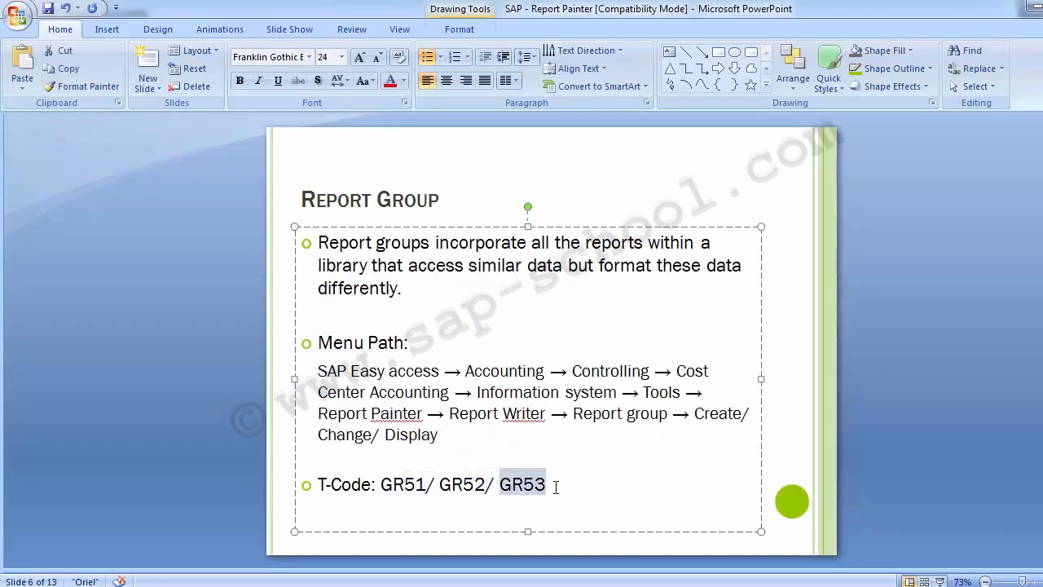
pyautogui.click(46, 332)
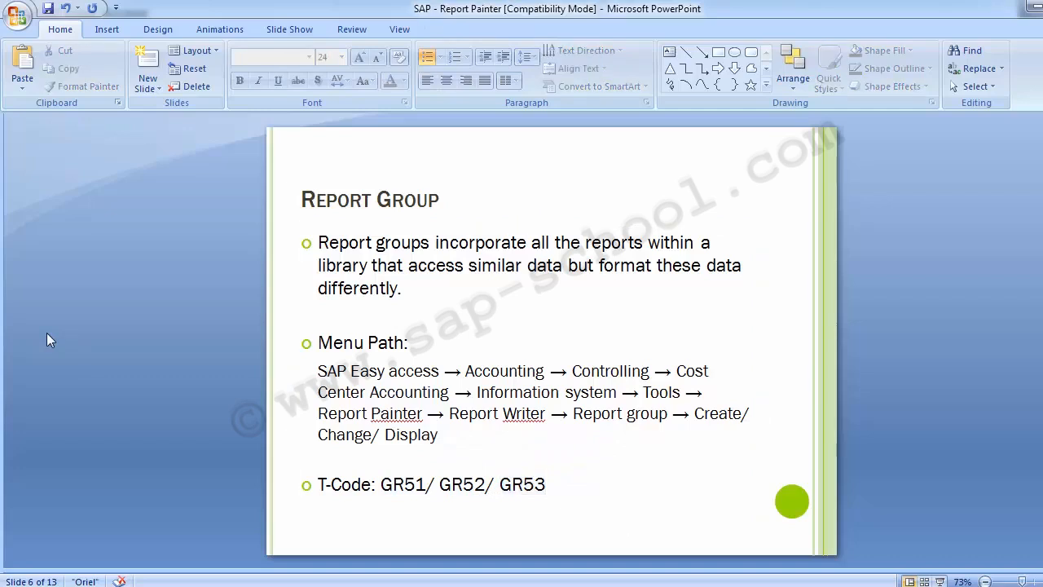
pyautogui.hotkey('alt', 'Tab')
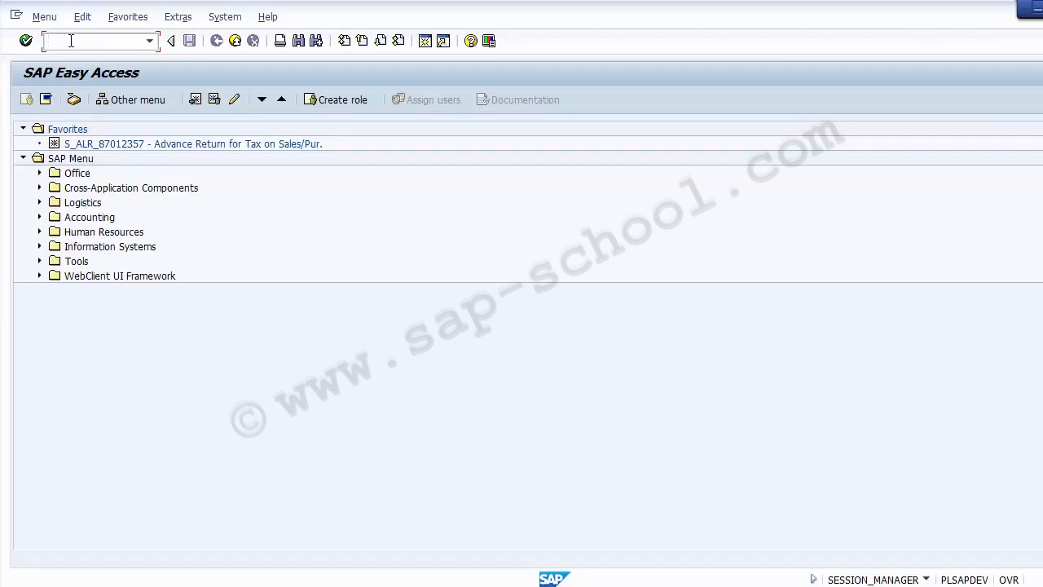
# Run GR51 with new report group ZSKL and start entering 1SKL as the copy source
pyautogui.write('GR51')
pyautogui.press('Return')
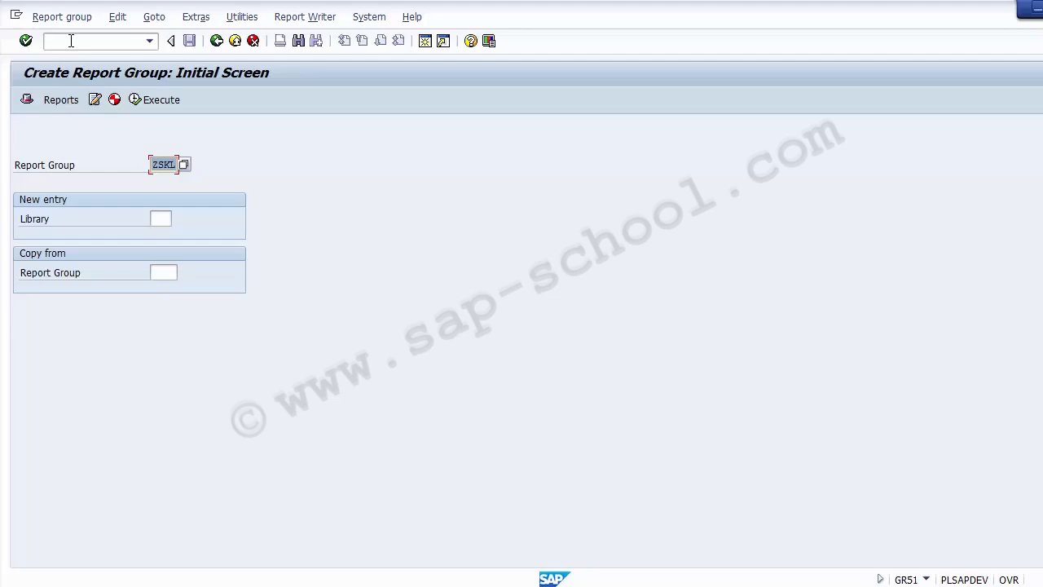
pyautogui.click(45, 167)
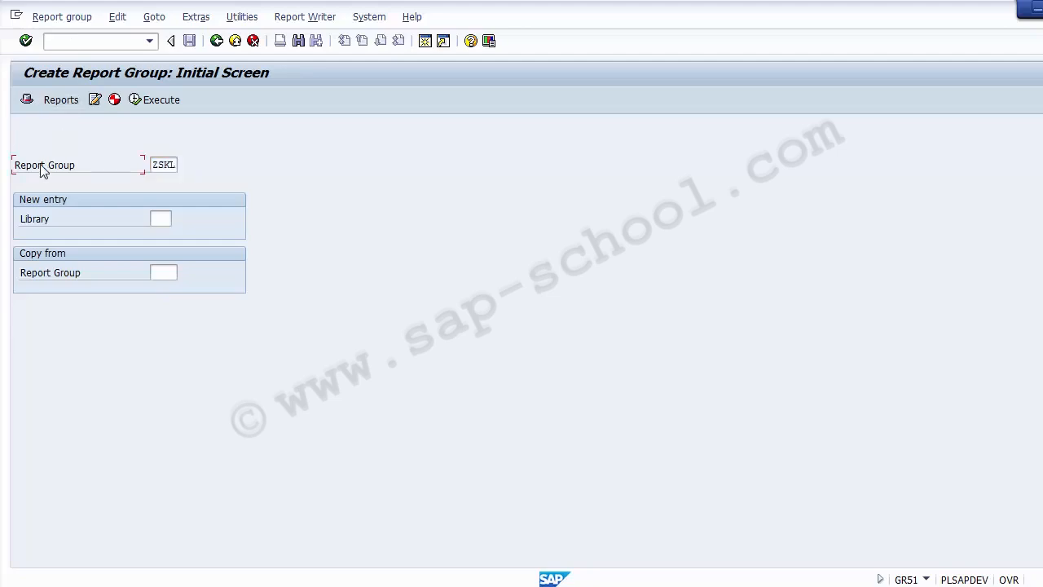
pyautogui.click(154, 164)
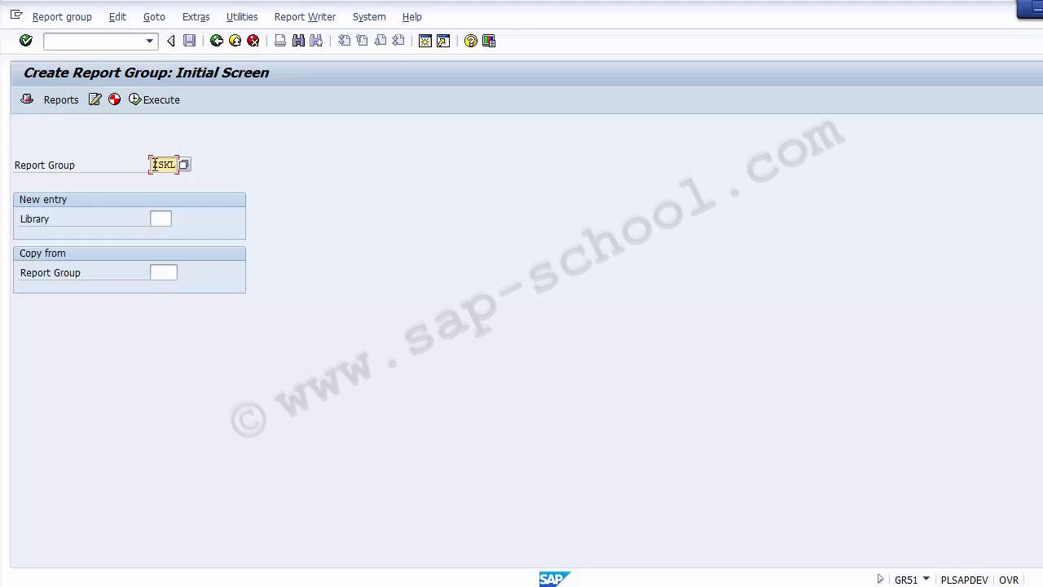
pyautogui.press('Tab')
pyautogui.press('Tab')
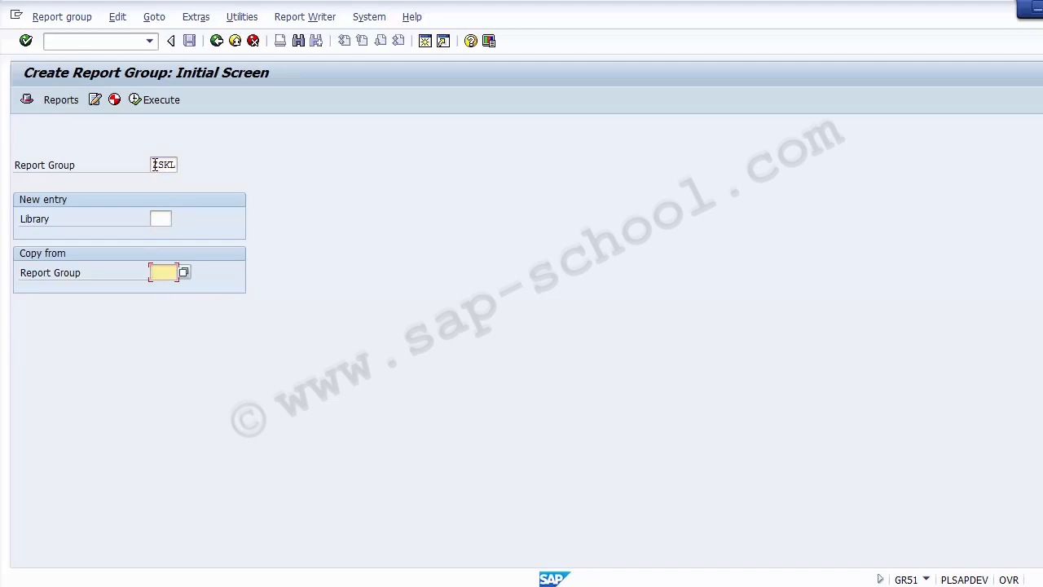
pyautogui.write('1')
pyautogui.press('Down')
# Pick 1SKL (Range: Cost Centers) from the Copy from Report Group value list
pyautogui.press('Return')
pyautogui.press('Return')
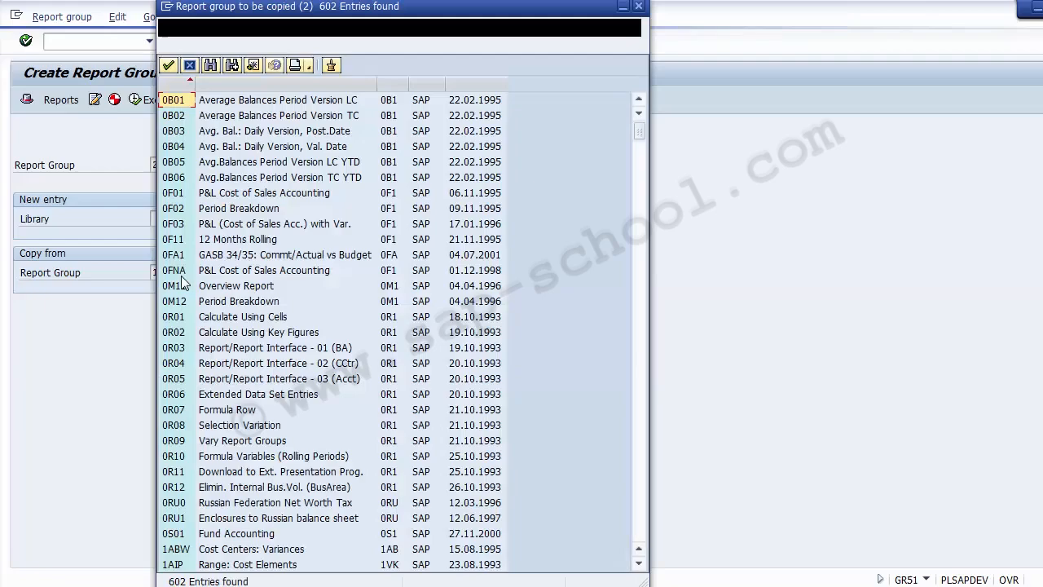
pyautogui.press('Down')
pyautogui.press('Down')
pyautogui.press('Down')
pyautogui.press('Down')
pyautogui.press('Down')
pyautogui.press('Down')
pyautogui.press('Down')
pyautogui.press('Down')
pyautogui.press('Down')
pyautogui.press('Down')
pyautogui.press('Down')
pyautogui.press('Down')
pyautogui.press('Down')
pyautogui.press('Down')
pyautogui.press('Down')
pyautogui.press('Down')
pyautogui.press('Down')
pyautogui.press('Down')
pyautogui.press('Down')
pyautogui.press('Down')
pyautogui.press('Down')
pyautogui.press('Down')
pyautogui.press('Down')
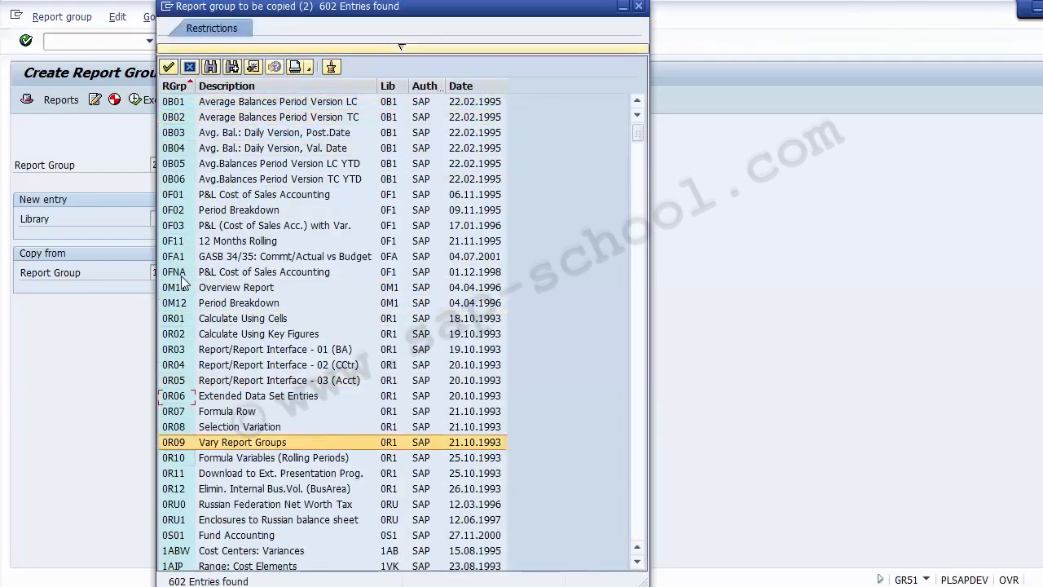
pyautogui.press('Up')
pyautogui.press('Up')
pyautogui.press('Up')
pyautogui.press('Up')
pyautogui.press('Up')
pyautogui.press('Up')
pyautogui.press('Up')
pyautogui.press('Up')
pyautogui.press('Up')
pyautogui.press('Up')
pyautogui.press('Up')
pyautogui.press('Up')
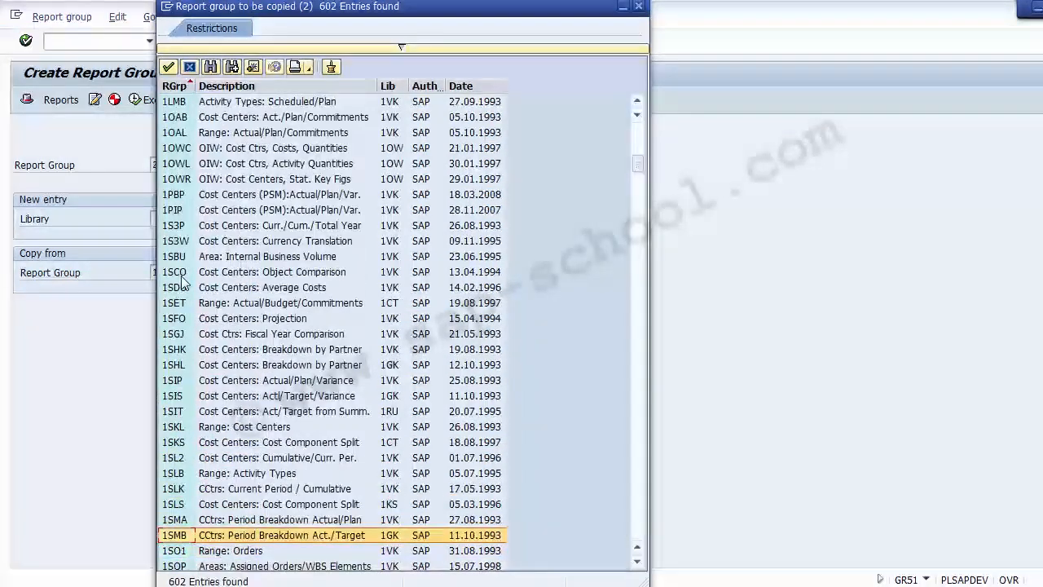
pyautogui.press('Up')
pyautogui.press('Up')
pyautogui.press('Up')
pyautogui.press('Up')
pyautogui.press('Up')
pyautogui.press('Up')
pyautogui.press('Up')
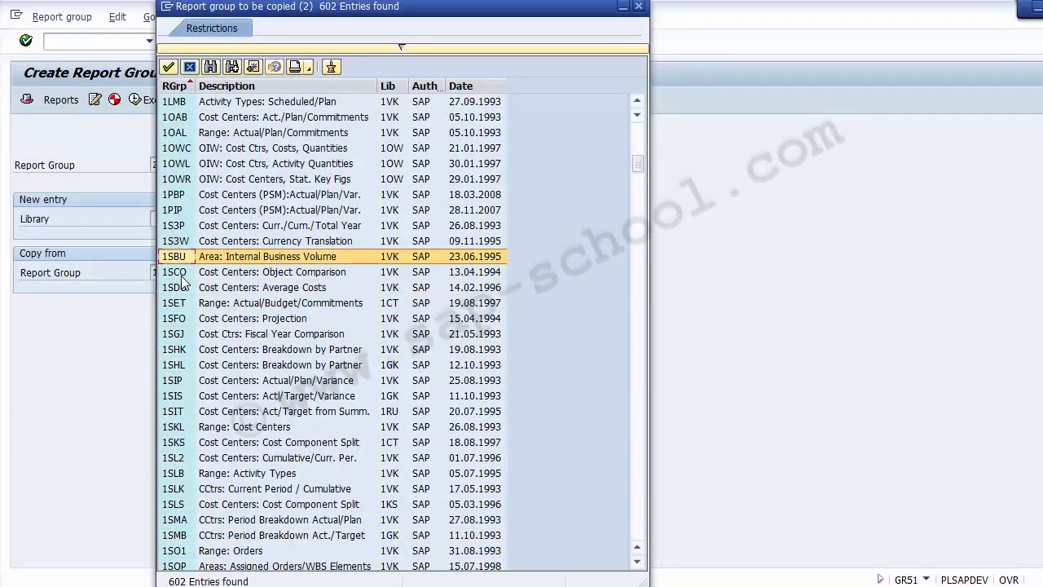
pyautogui.press('Down')
pyautogui.press('Down')
pyautogui.press('Down')
pyautogui.press('Down')
pyautogui.press('Down')
pyautogui.press('Down')
pyautogui.press('Down')
pyautogui.press('Down')
pyautogui.press('Down')
pyautogui.press('Down')
pyautogui.press('Down')
pyautogui.press('Down')
pyautogui.press('Down')
pyautogui.press('Down')
pyautogui.press('Down')
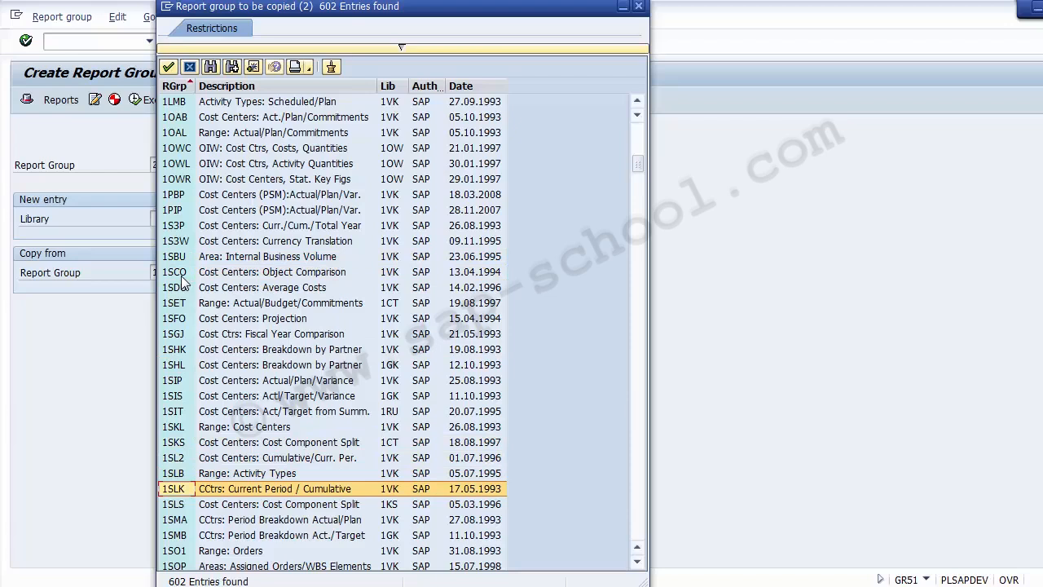
pyautogui.press('Down')
pyautogui.press('Up')
pyautogui.press('Up')
pyautogui.press('Up')
pyautogui.press('Up')
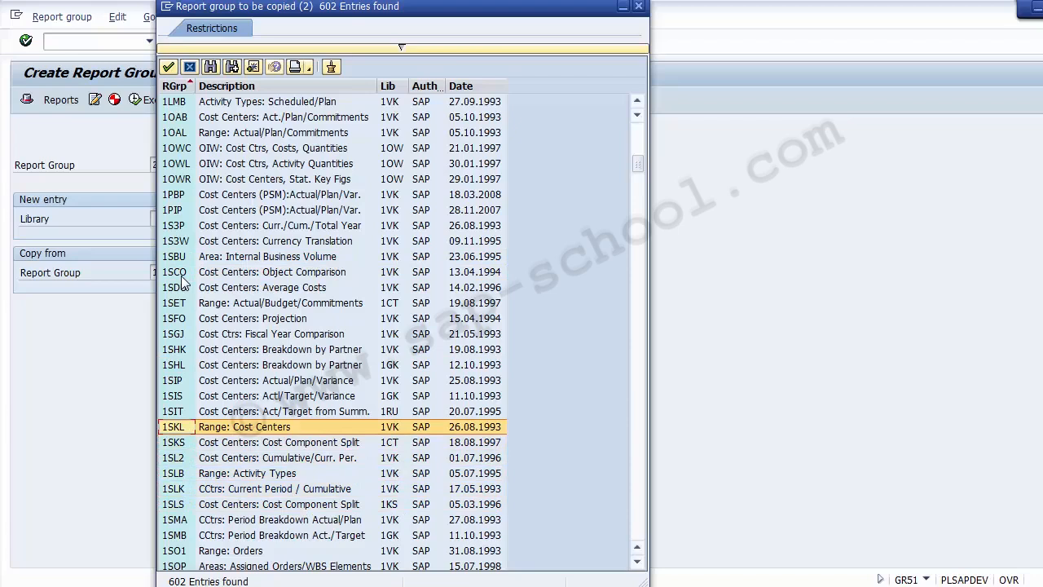
pyautogui.doubleClick(209, 426)
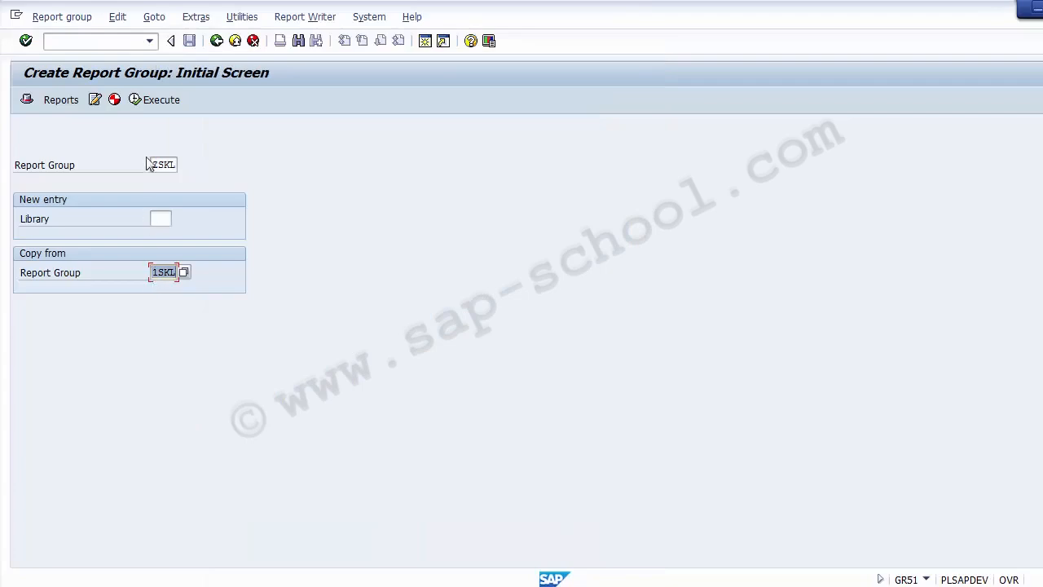
# Describe the new report group ZSKL as 'Testing Report Cost Center' in its header
pyautogui.press('Return')
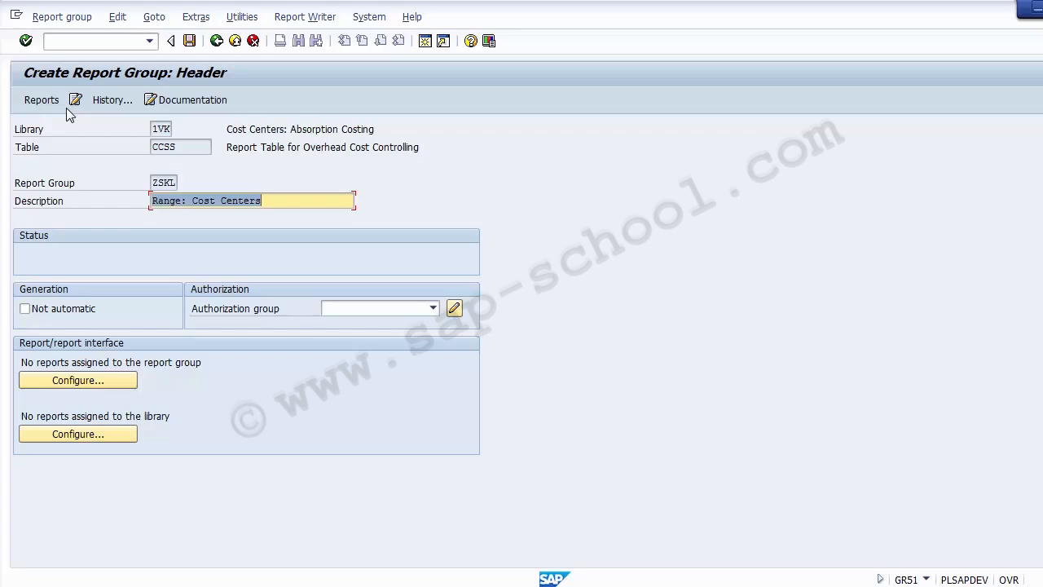
pyautogui.press('End')
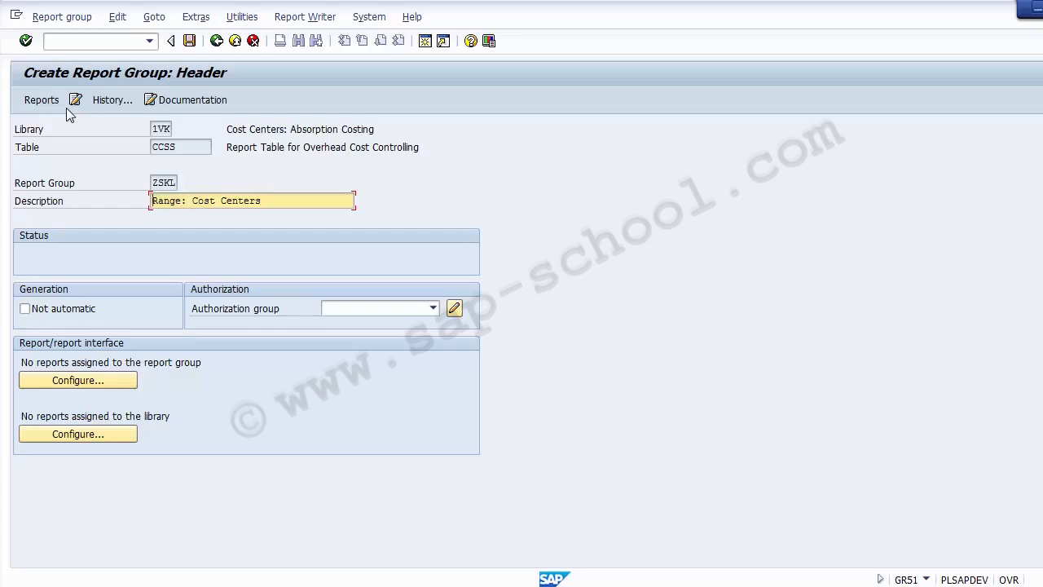
pyautogui.write('Testing Report Cost Center')
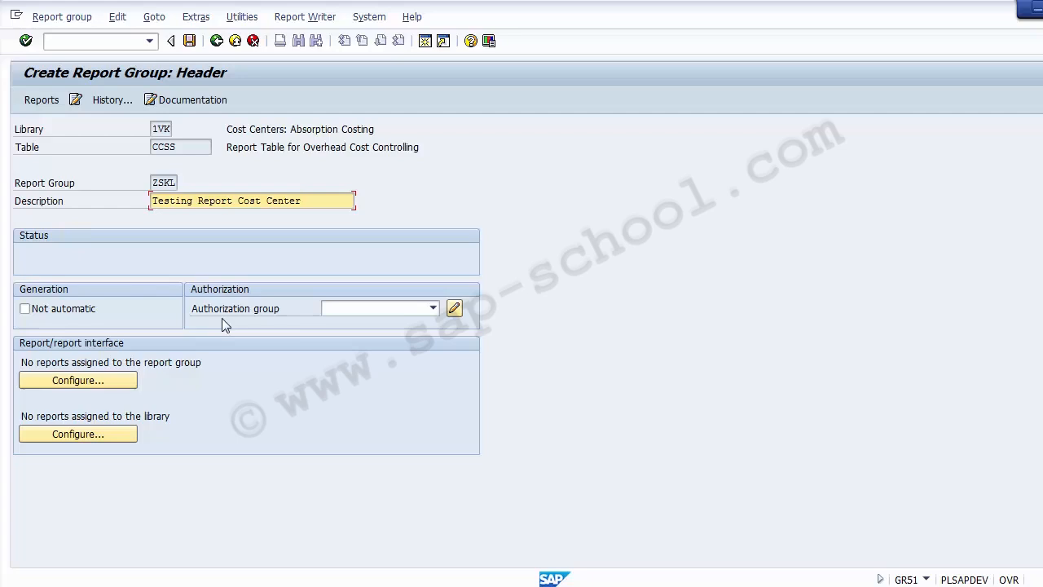
pyautogui.click(363, 309)
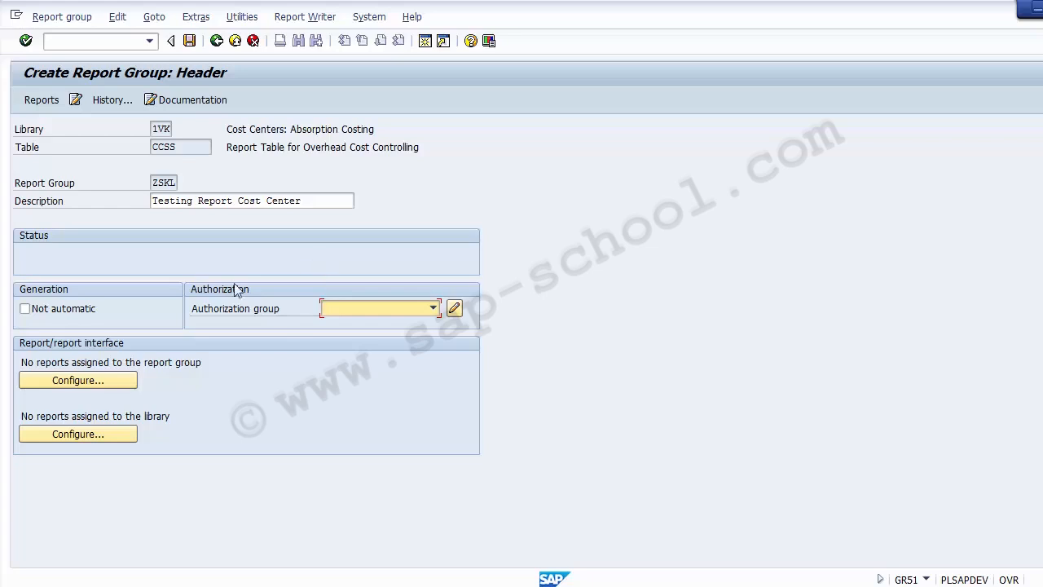
# Dismiss the save-first message and save report group ZSKL
pyautogui.moveTo(24, 364); pyautogui.dragTo(207, 370)
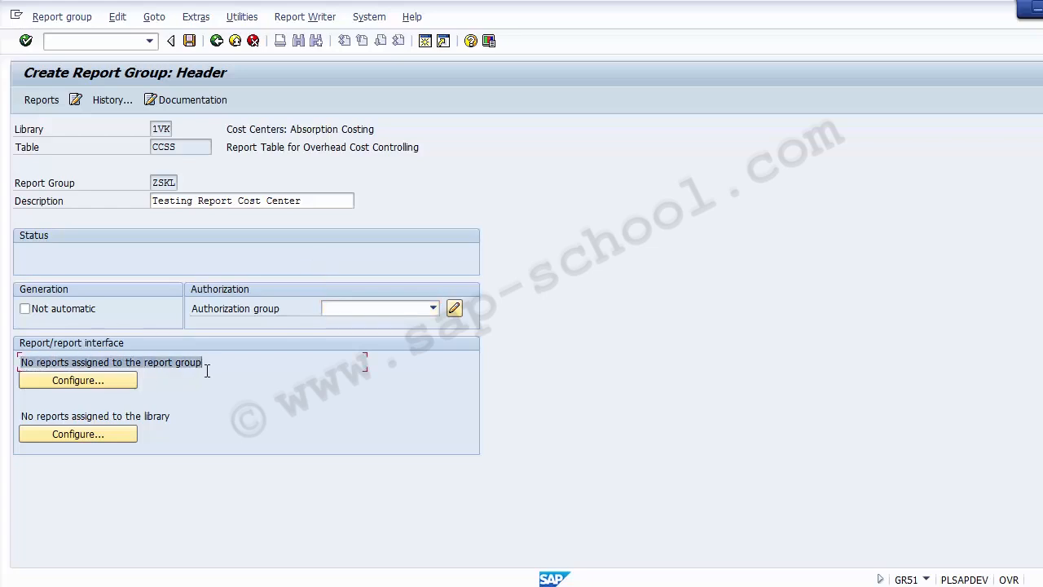
pyautogui.click(78, 383)
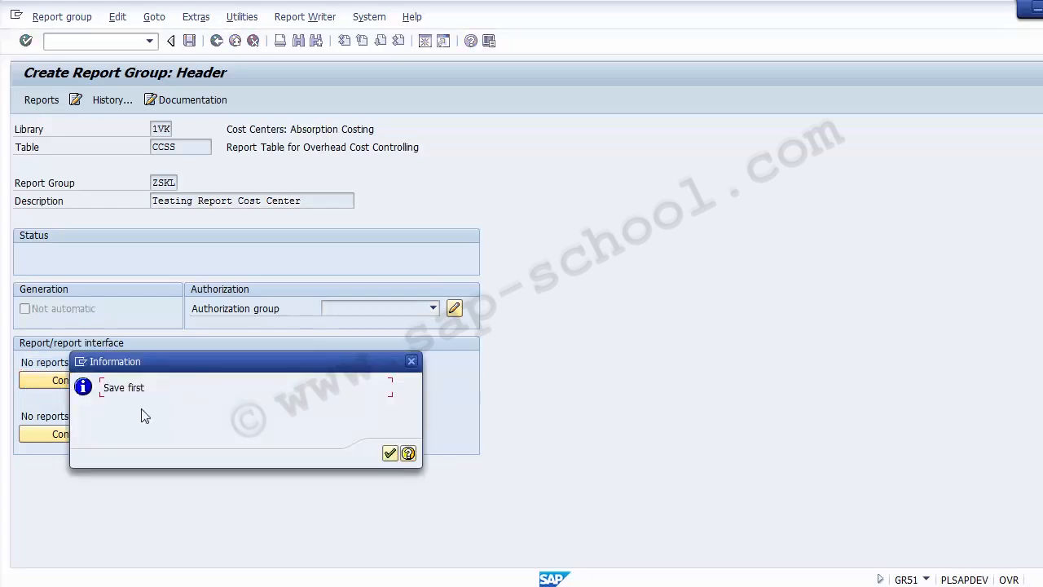
pyautogui.click(391, 454)
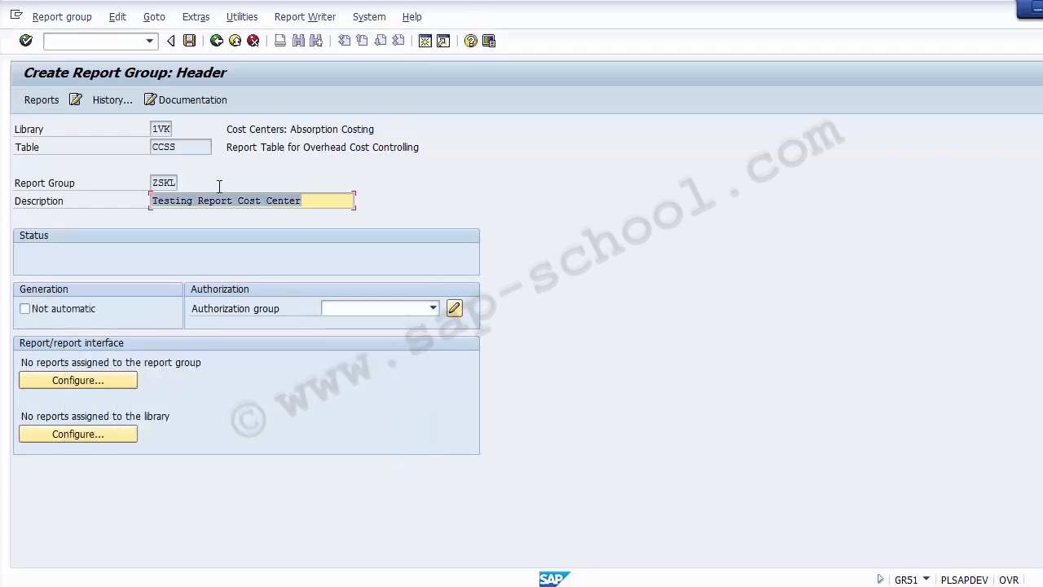
pyautogui.click(189, 41)
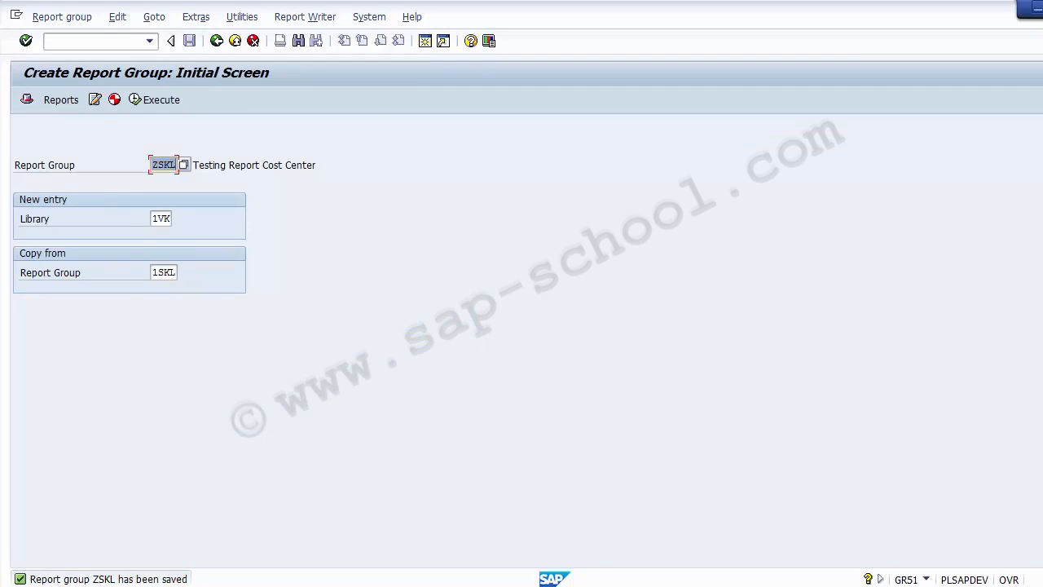
# Switch to Report group > Change to reopen ZSKL for editing
pyautogui.click(27, 101)
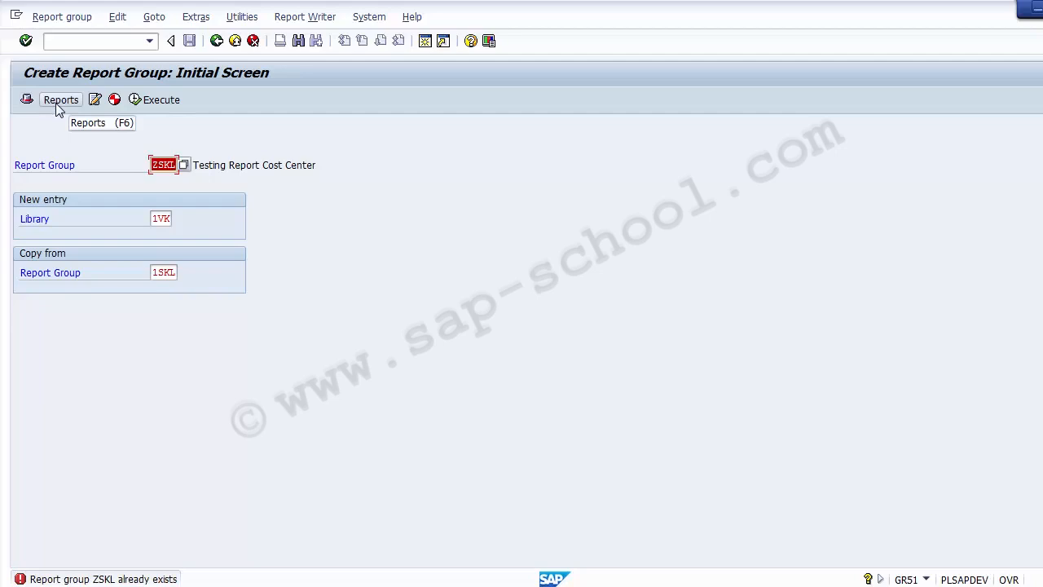
pyautogui.click(59, 18)
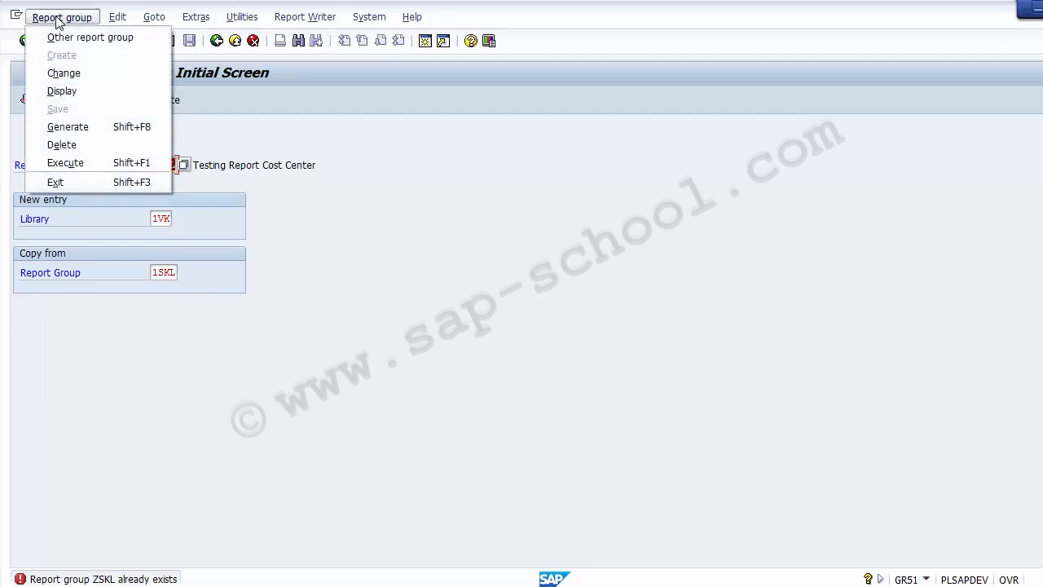
pyautogui.click(66, 75)
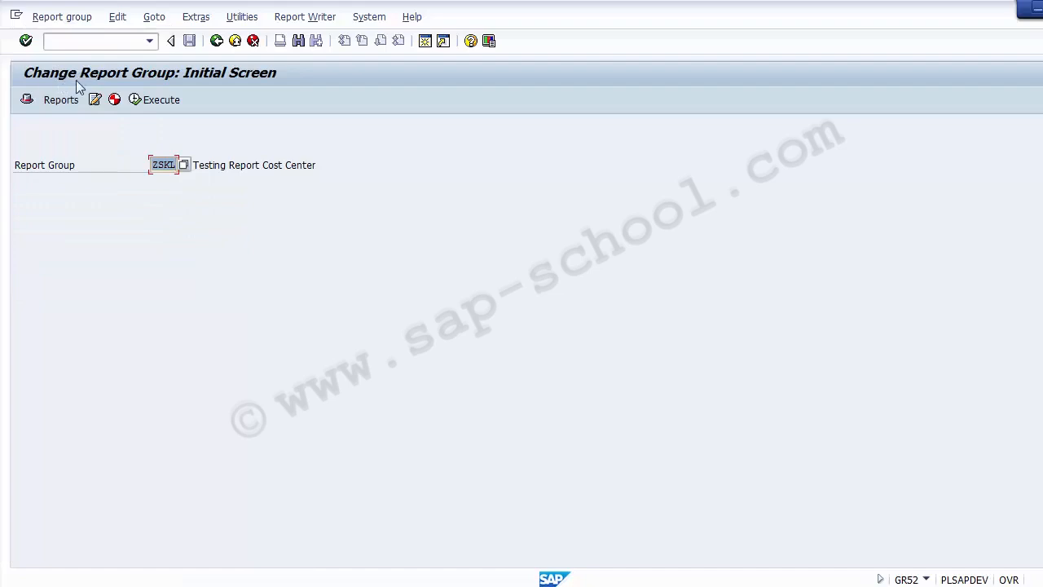
# Open ZSKL's header and highlight the note that 5 reports are assigned
pyautogui.click(28, 101)
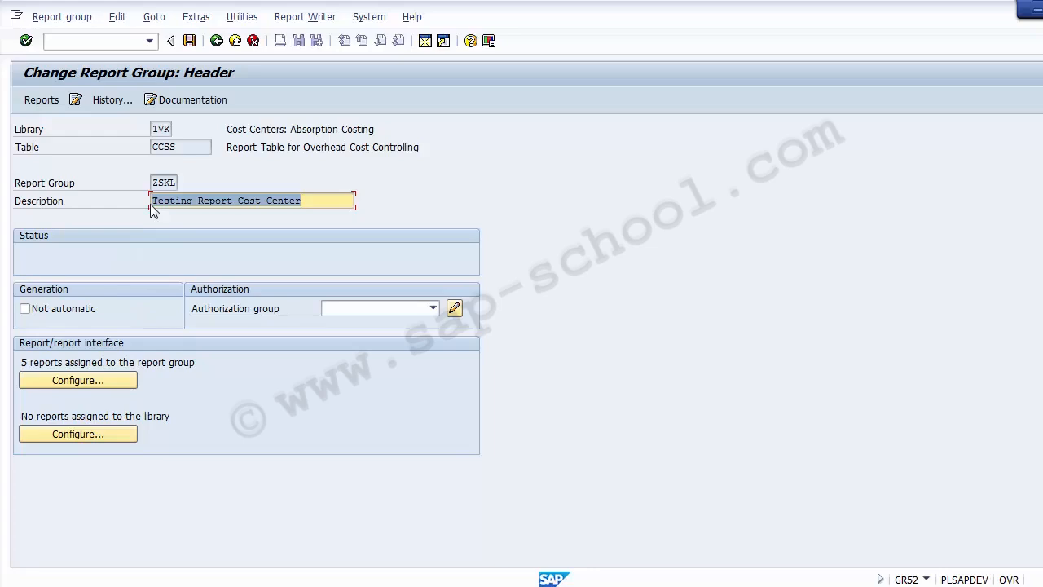
pyautogui.moveTo(152, 182); pyautogui.dragTo(316, 207)
pyautogui.click(128, 254)
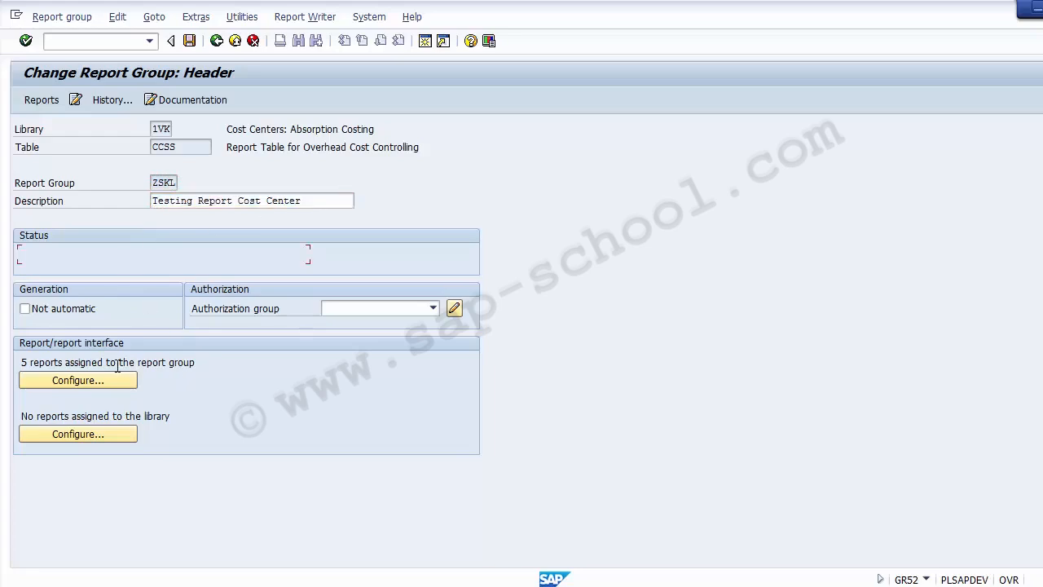
pyautogui.click(37, 365)
pyautogui.moveTo(38, 365); pyautogui.dragTo(212, 364)
pyautogui.click(212, 362)
# List ZSKL's five receiver reports by technical name and insert a new row after 1SVG
pyautogui.click(83, 383)
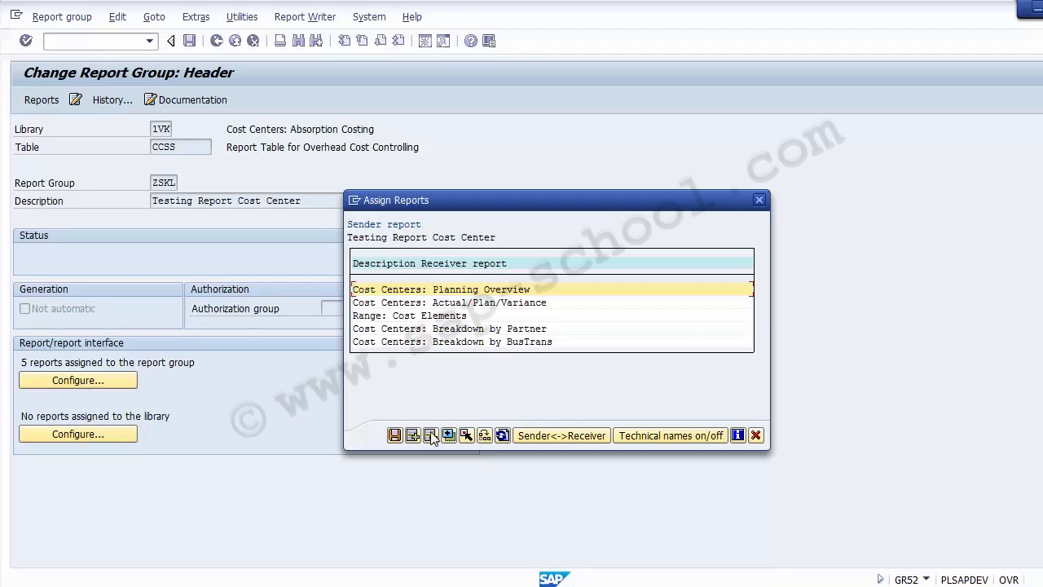
pyautogui.click(651, 435)
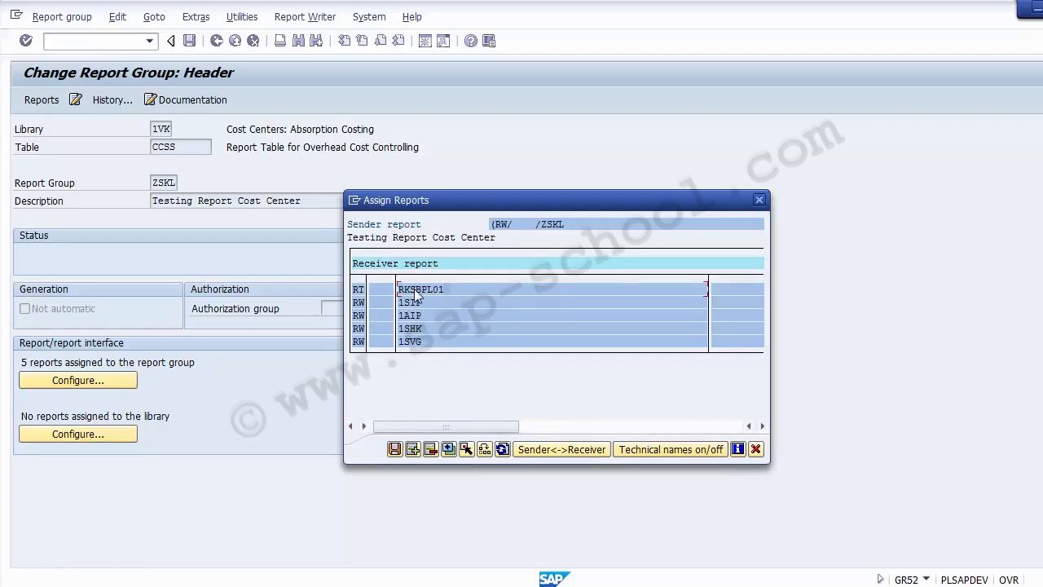
pyautogui.click(413, 342)
pyautogui.click(413, 449)
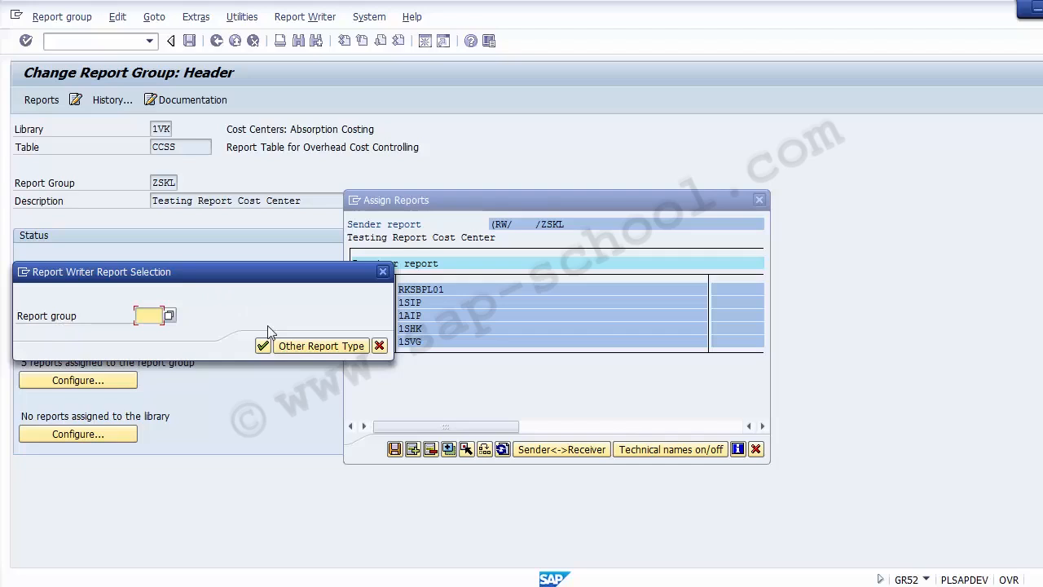
# Add transaction KSB1 as a Transaction-type (TR) receiver report for ZSKL
pyautogui.click(324, 346)
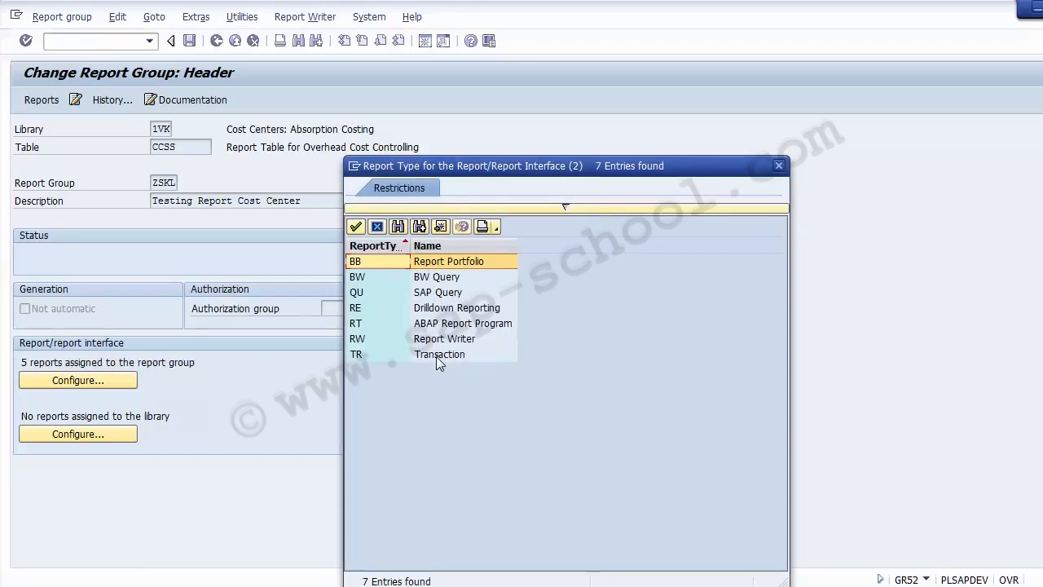
pyautogui.click(457, 311)
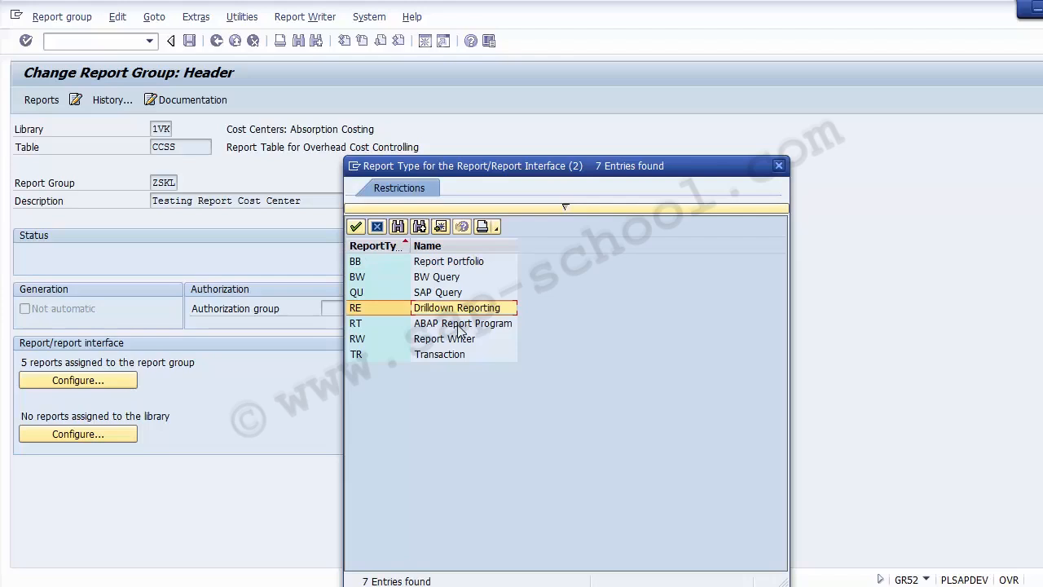
pyautogui.click(459, 325)
pyautogui.click(455, 339)
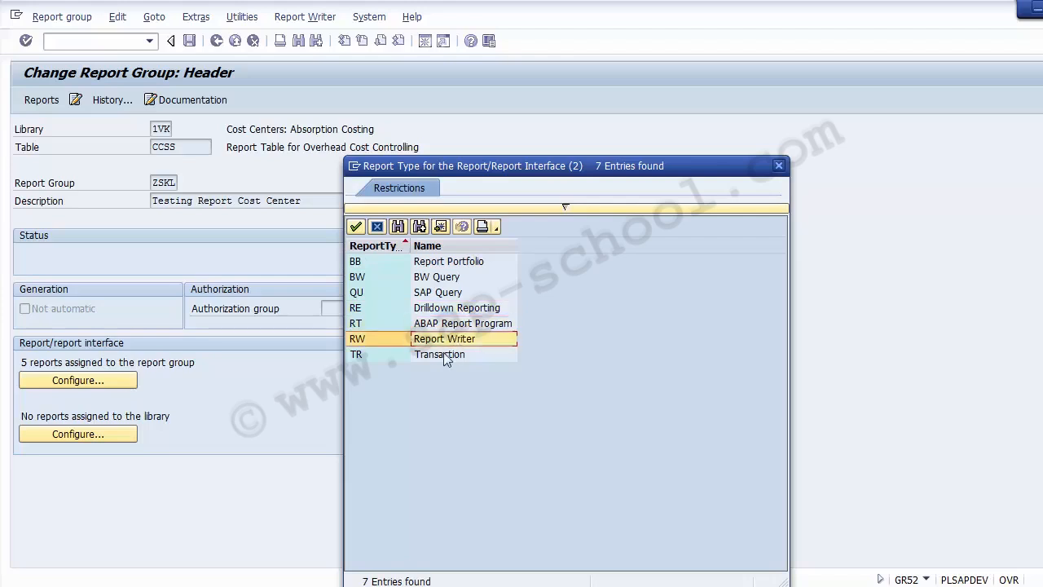
pyautogui.click(444, 356)
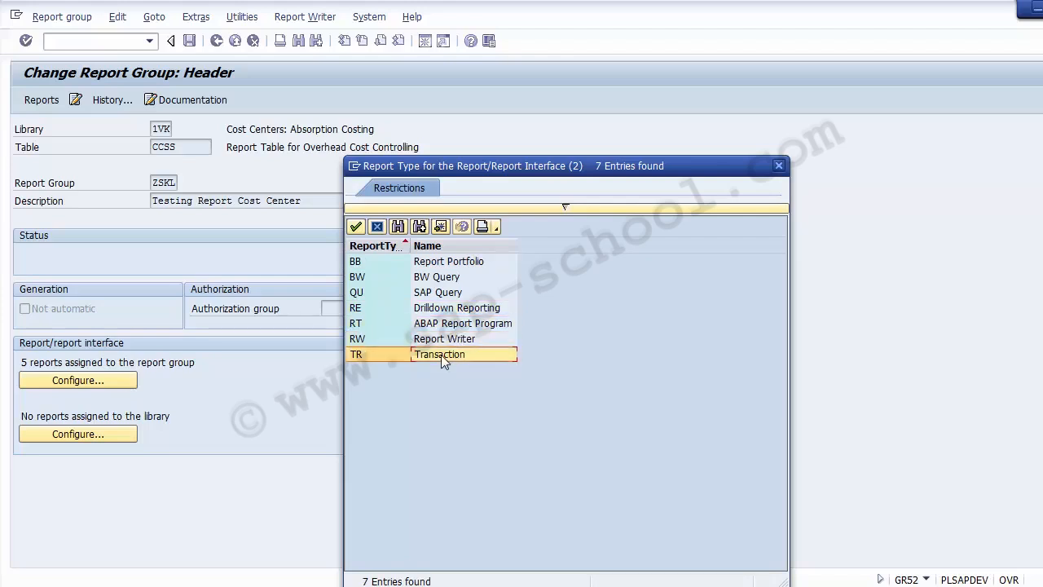
pyautogui.doubleClick(441, 354)
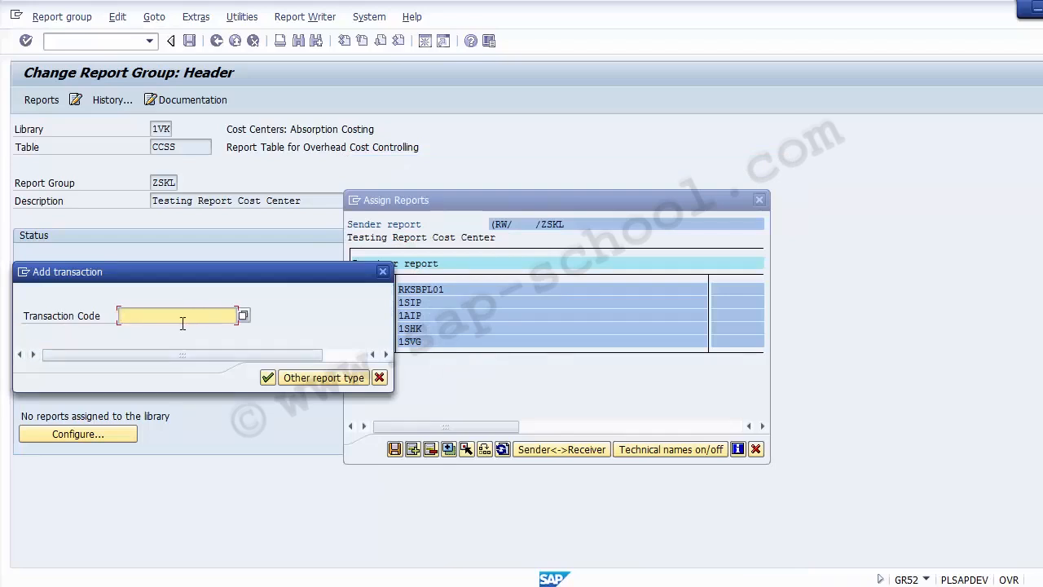
pyautogui.write('ksb1')
pyautogui.moveTo(152, 317); pyautogui.dragTo(75, 304)
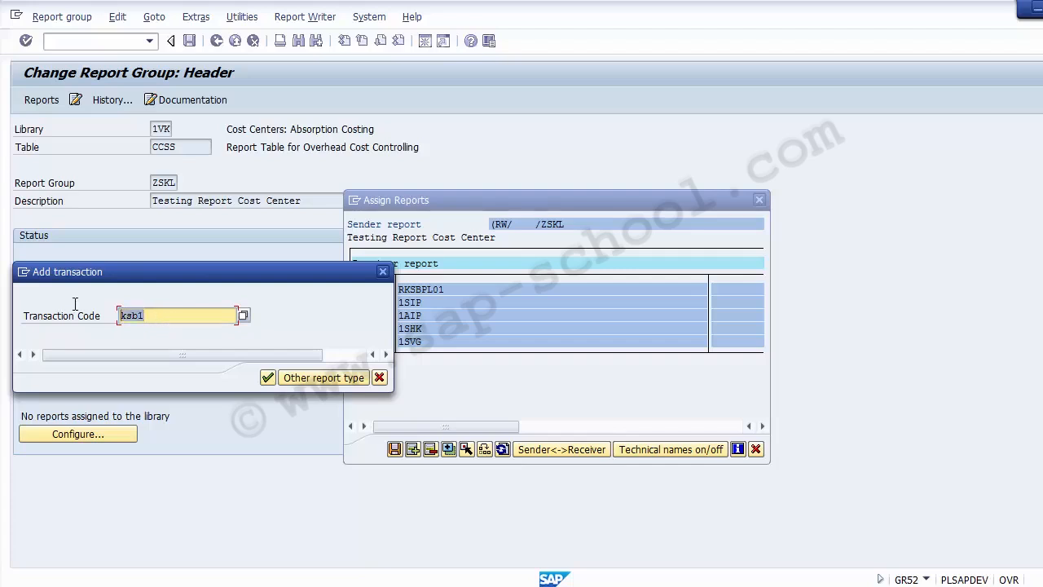
pyautogui.click(268, 378)
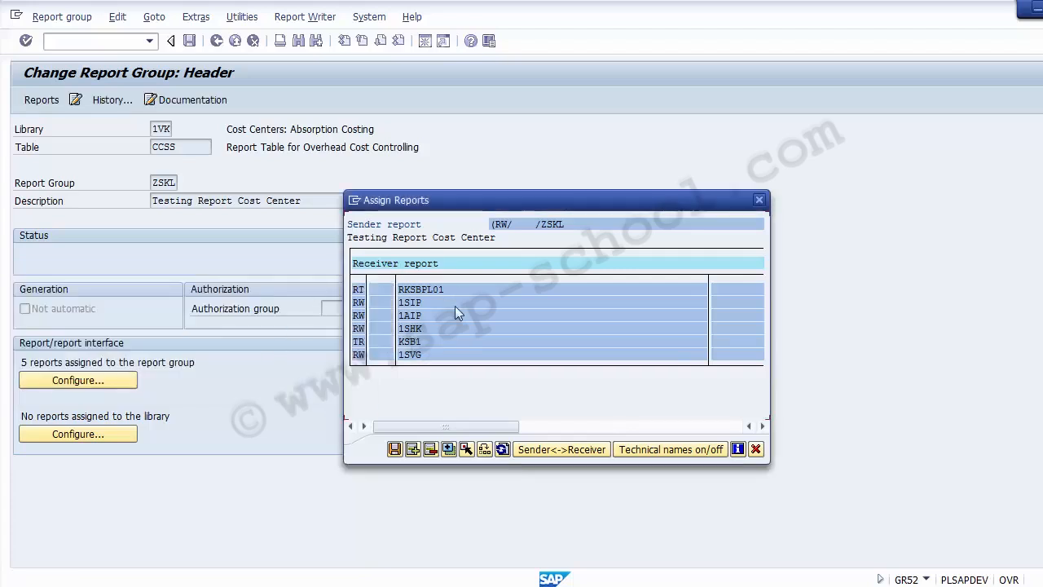
# Save the KSB1 receiver assignment so ZSKL shows 6 assigned reports
pyautogui.click(413, 343)
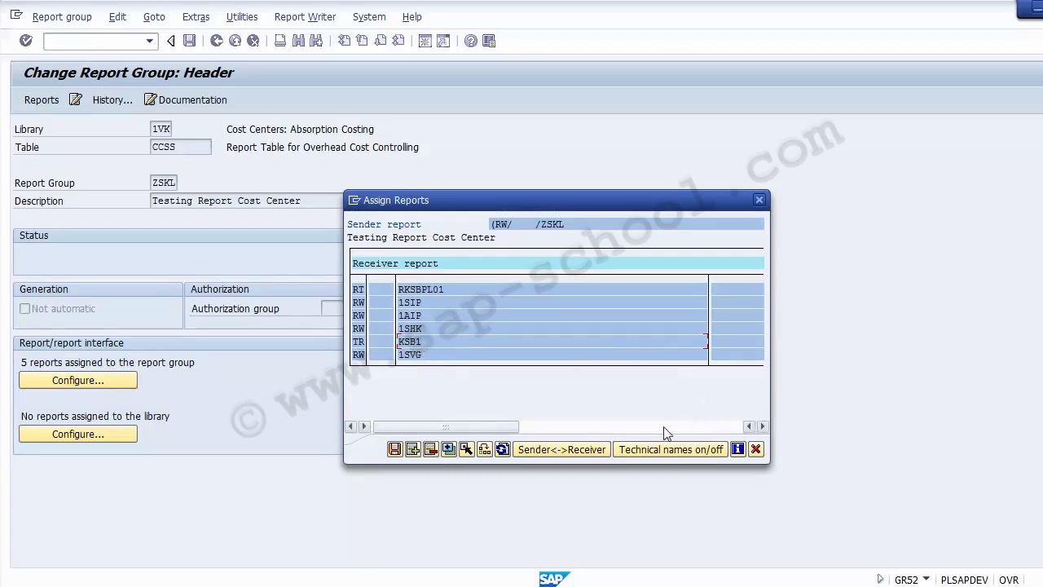
pyautogui.click(394, 449)
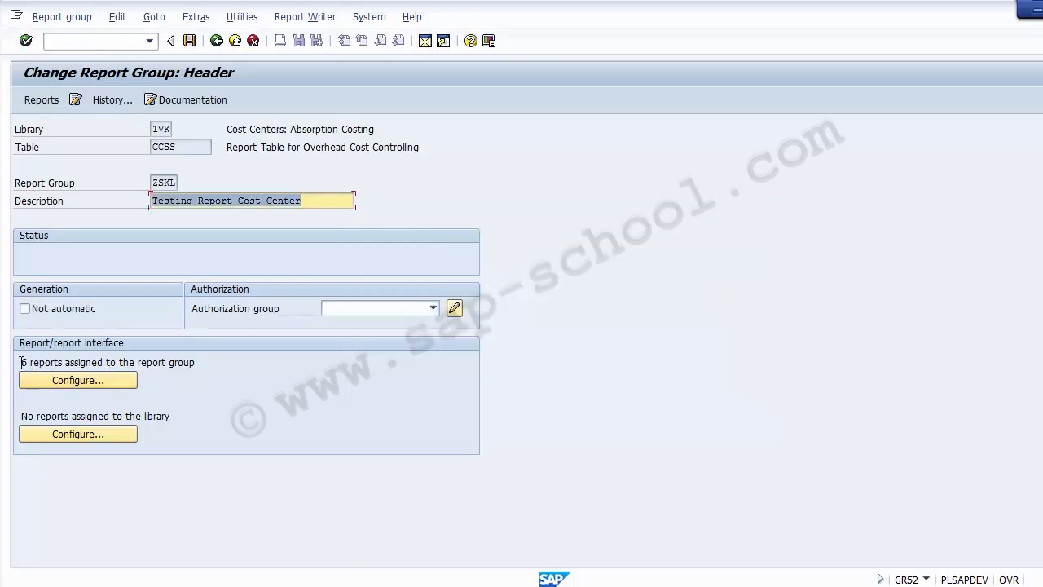
pyautogui.moveTo(24, 362); pyautogui.dragTo(220, 358)
pyautogui.click(220, 358)
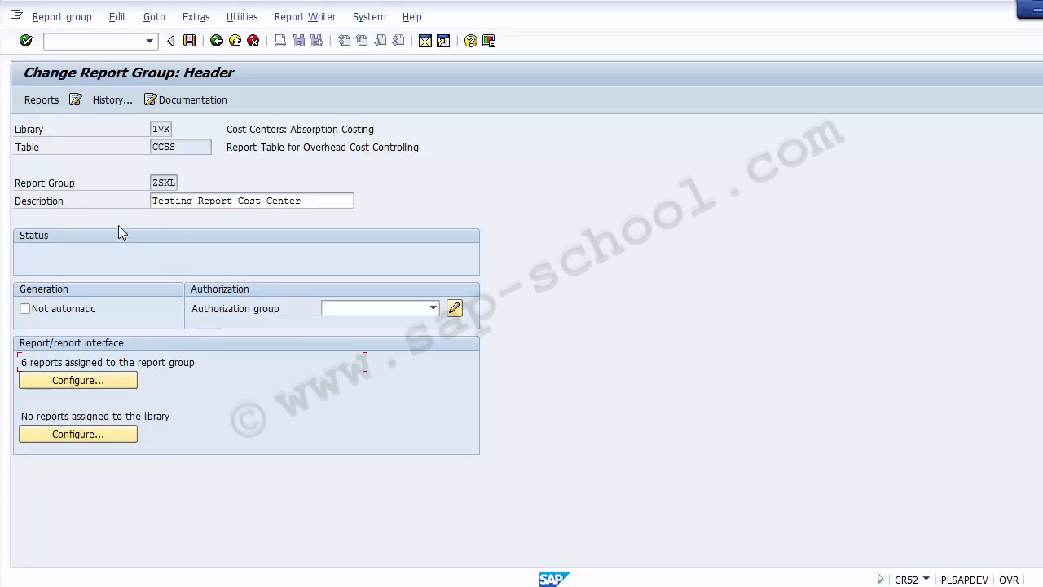
# Review the six receiver reports, including Actual Line Items, then close the list
pyautogui.click(57, 382)
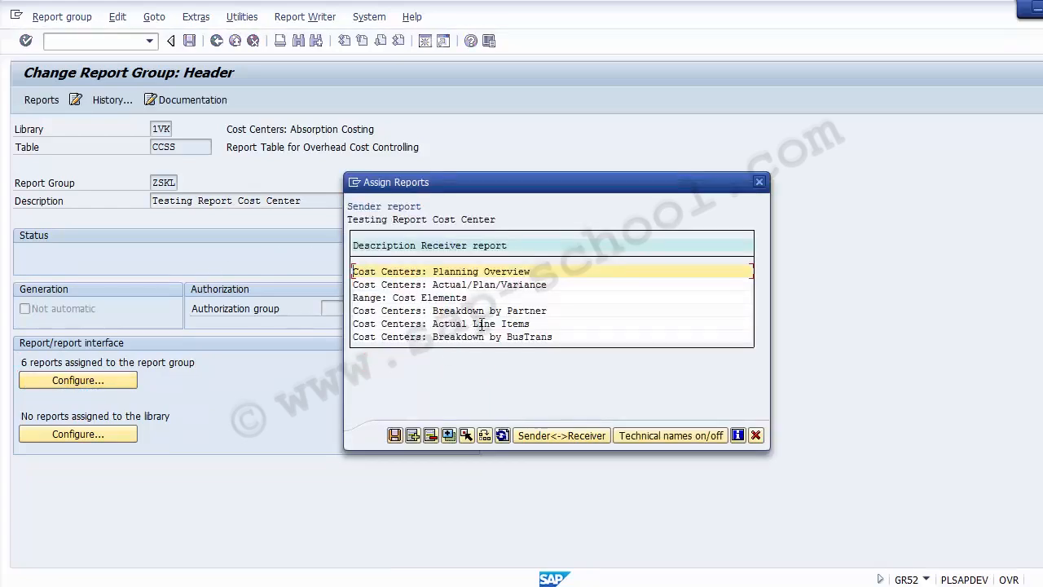
pyautogui.moveTo(532, 324); pyautogui.dragTo(351, 324)
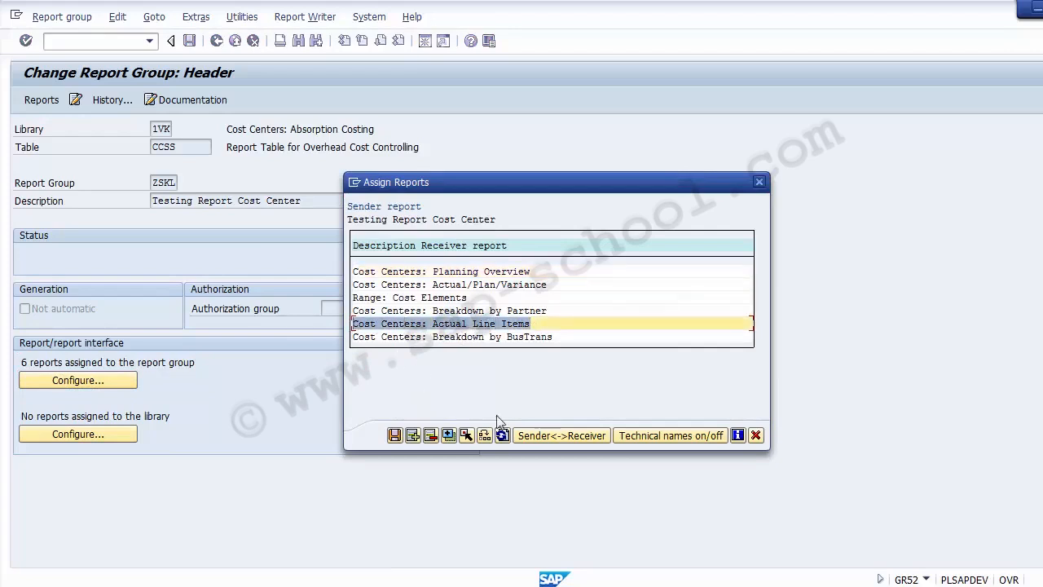
pyautogui.click(755, 437)
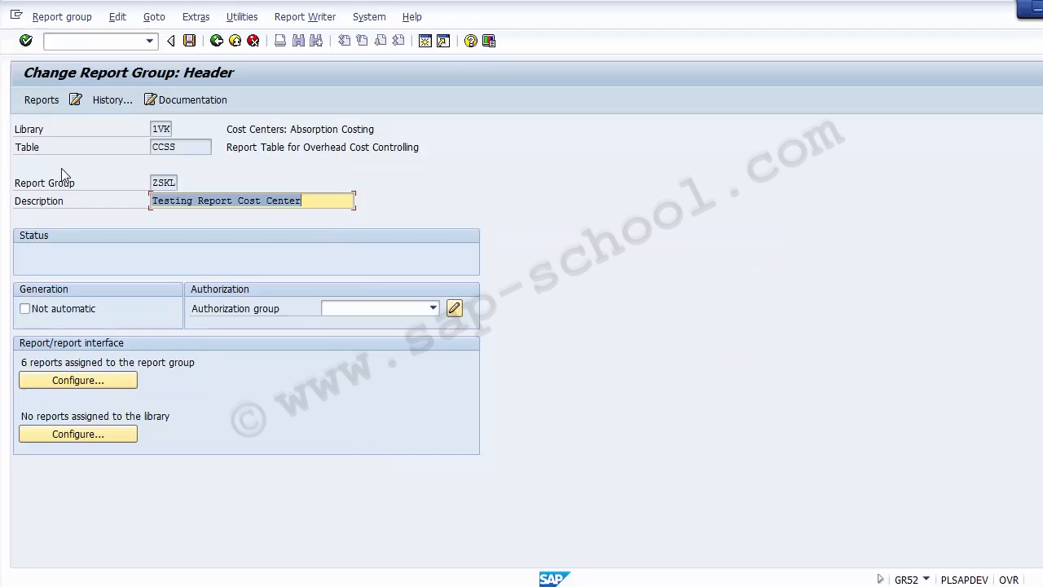
# List group ZSKL's reports and check 1SKL-001's description, Range: Cost Centers
pyautogui.click(42, 103)
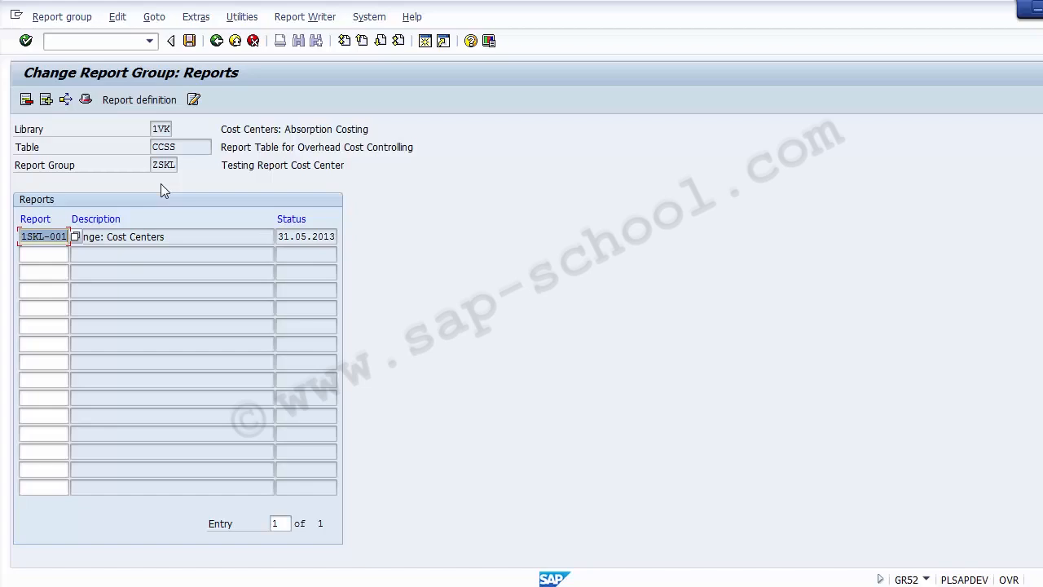
pyautogui.click(156, 235)
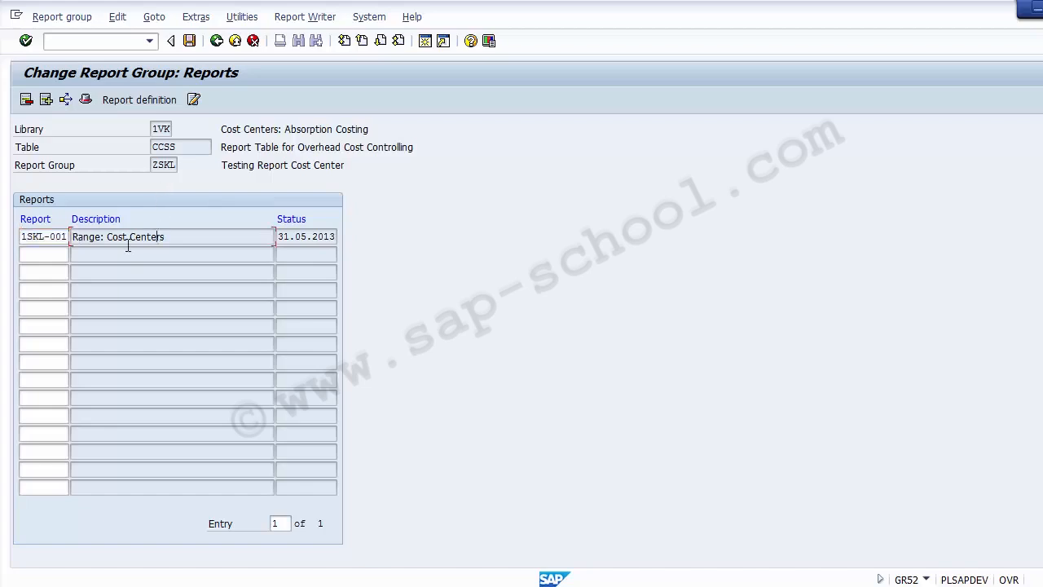
pyautogui.moveTo(176, 236); pyautogui.dragTo(75, 237)
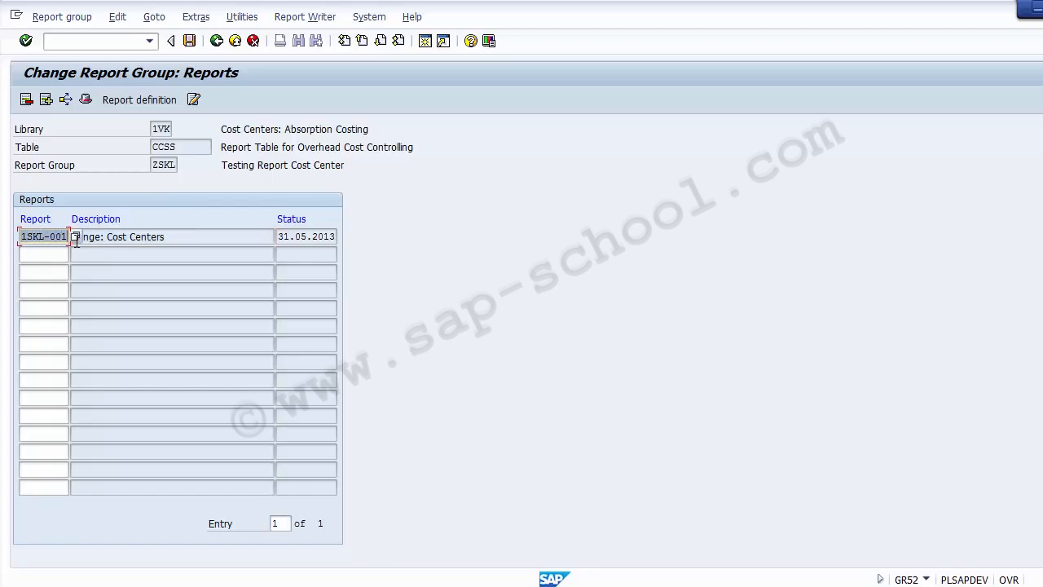
# Step through the empty report slots, then save ZSKL and return to SAP Easy Access
pyautogui.click(89, 259)
pyautogui.click(52, 254)
pyautogui.click(51, 273)
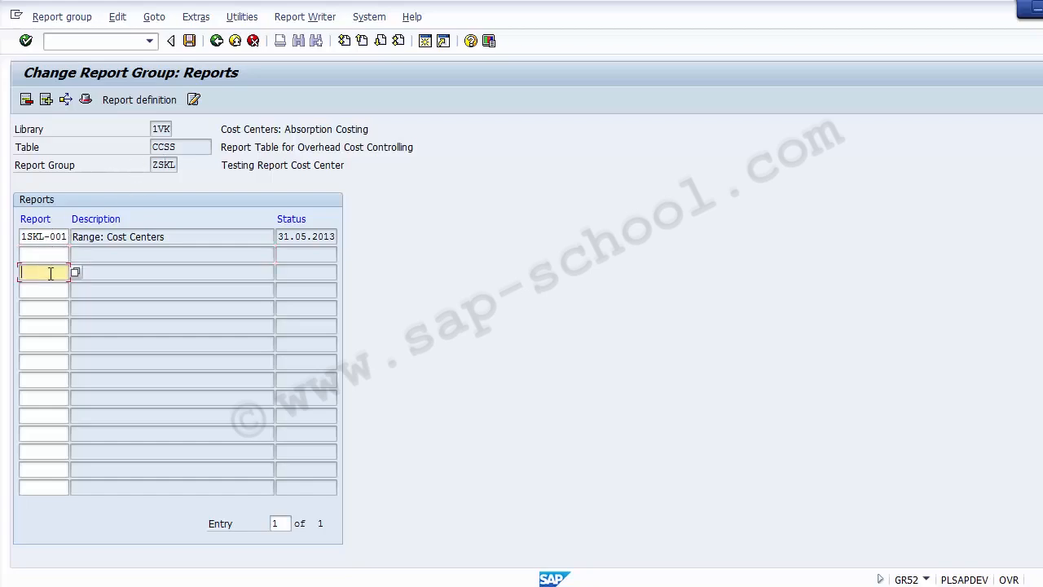
pyautogui.click(48, 290)
pyautogui.click(47, 308)
pyautogui.click(46, 326)
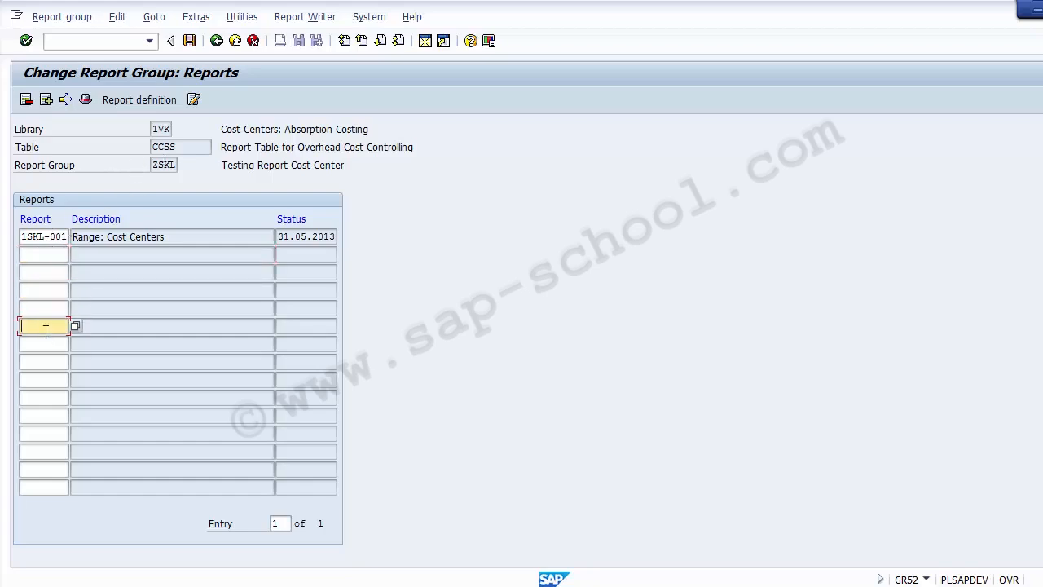
pyautogui.click(46, 344)
pyautogui.click(44, 379)
pyautogui.click(42, 397)
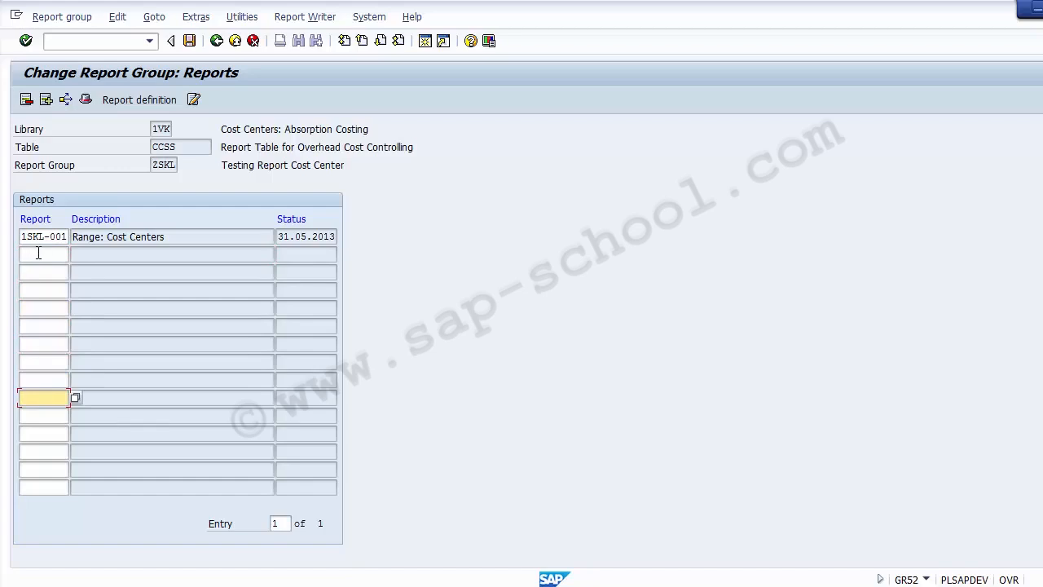
pyautogui.click(38, 253)
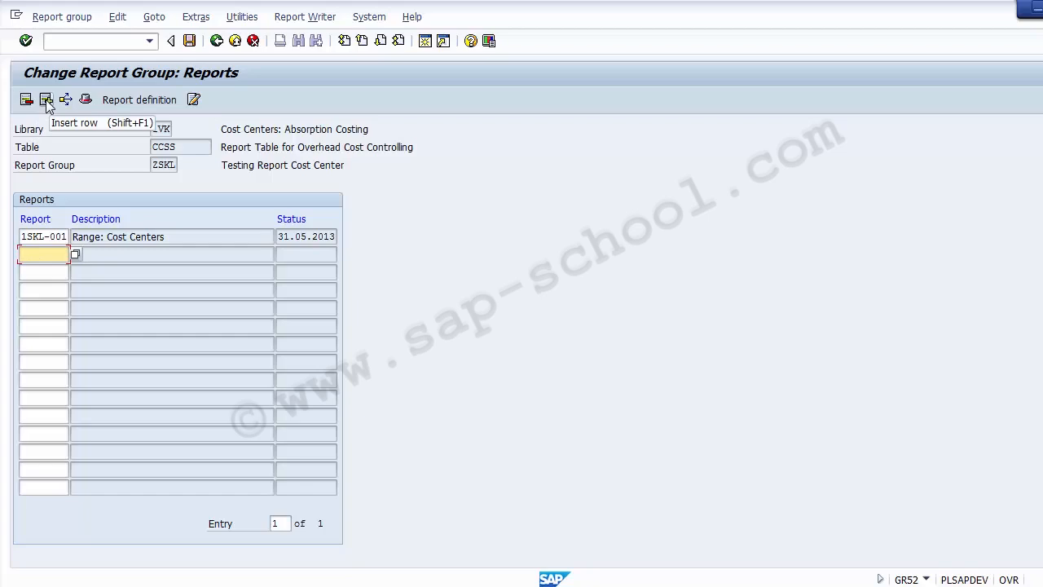
pyautogui.click(189, 41)
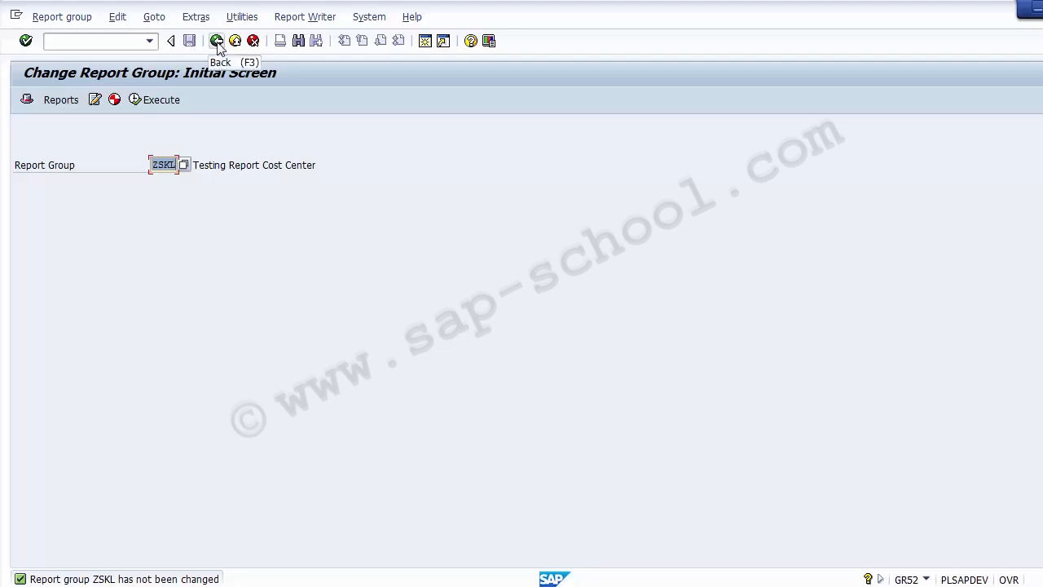
pyautogui.click(216, 41)
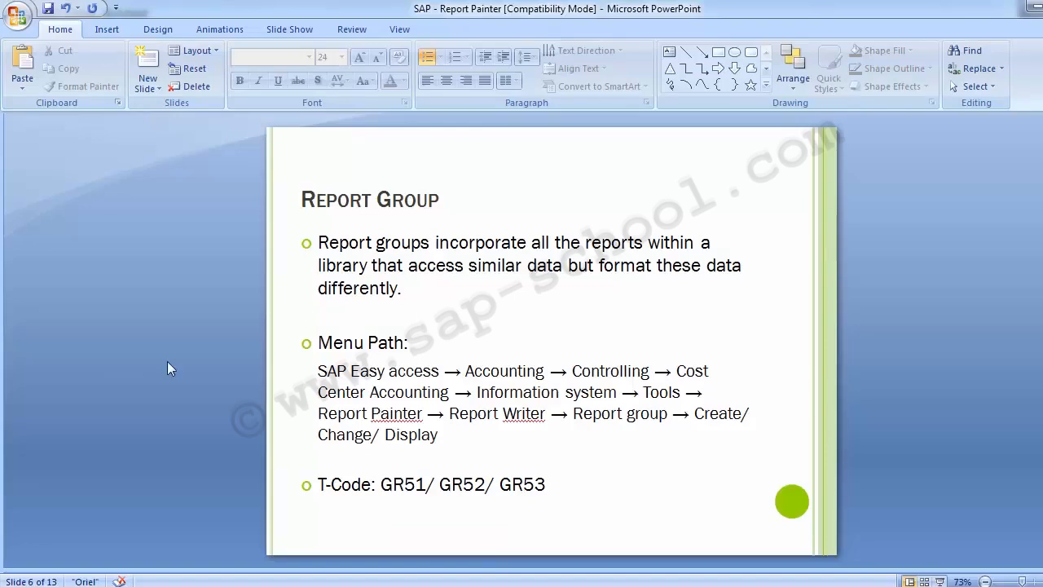
# Page to slide 9, Copy Existing Report, highlight 'Select Current Report', and switch back to SAP
pyautogui.press('pagedown')
pyautogui.press('pagedown')
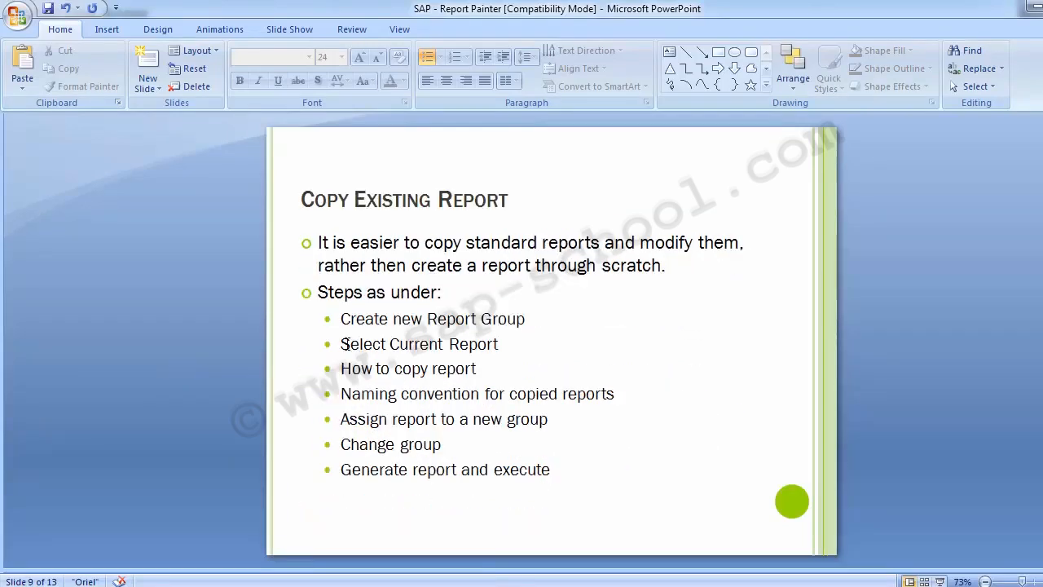
pyautogui.moveTo(341, 343); pyautogui.dragTo(514, 342)
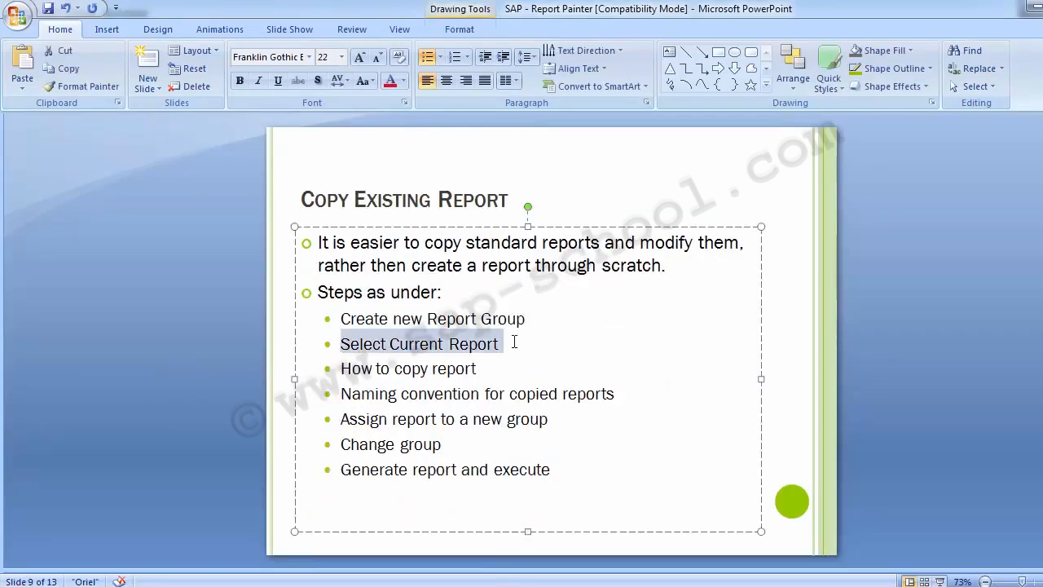
pyautogui.click(131, 297)
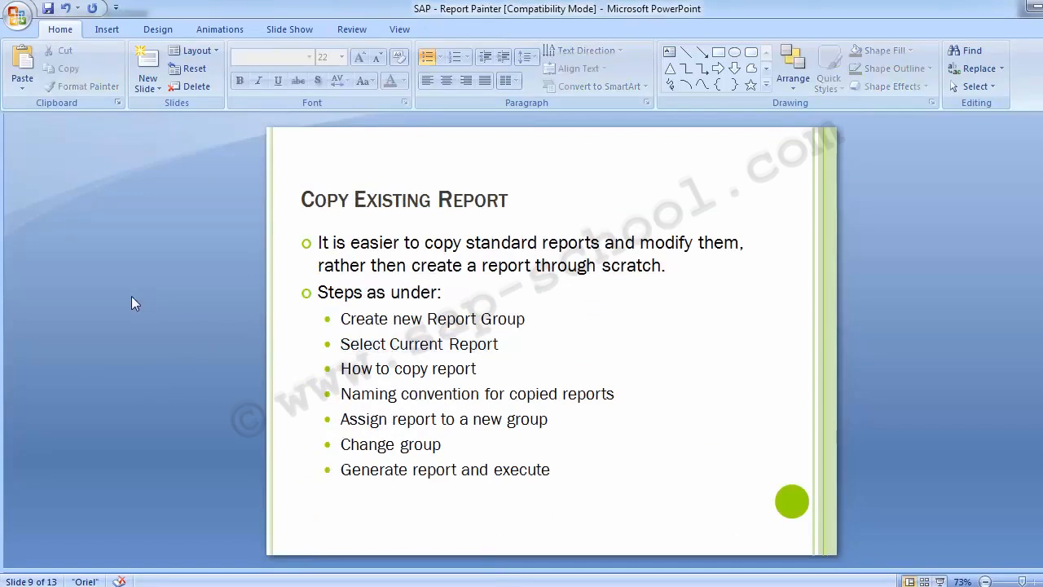
pyautogui.hotkey('alt', 'Tab')
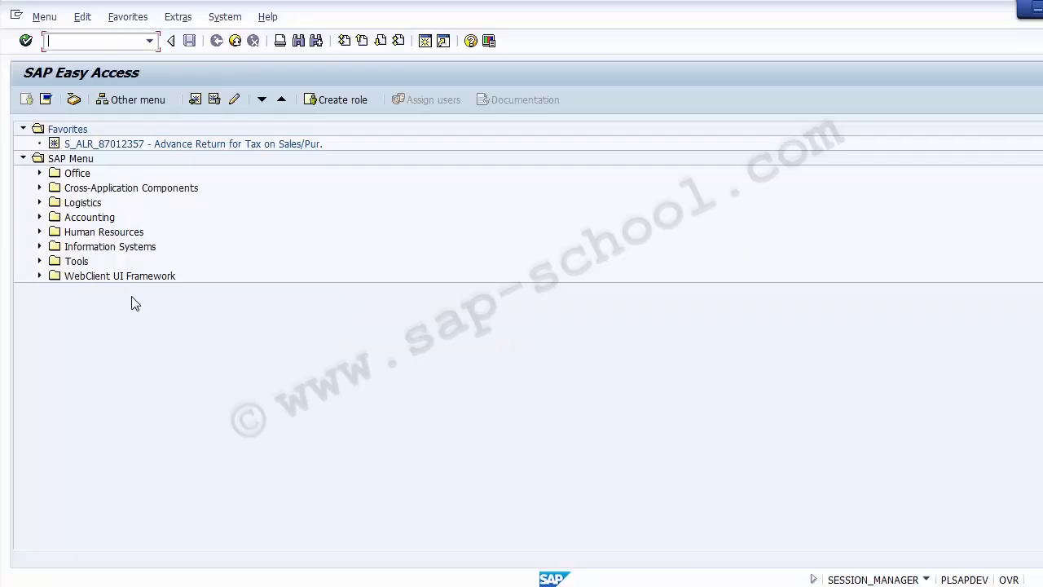
# Expand Cost Center Accounting > Information System > Reports > Plan/Actual Comparisons and run S_ALR_87013612
pyautogui.click(39, 218)
pyautogui.click(55, 262)
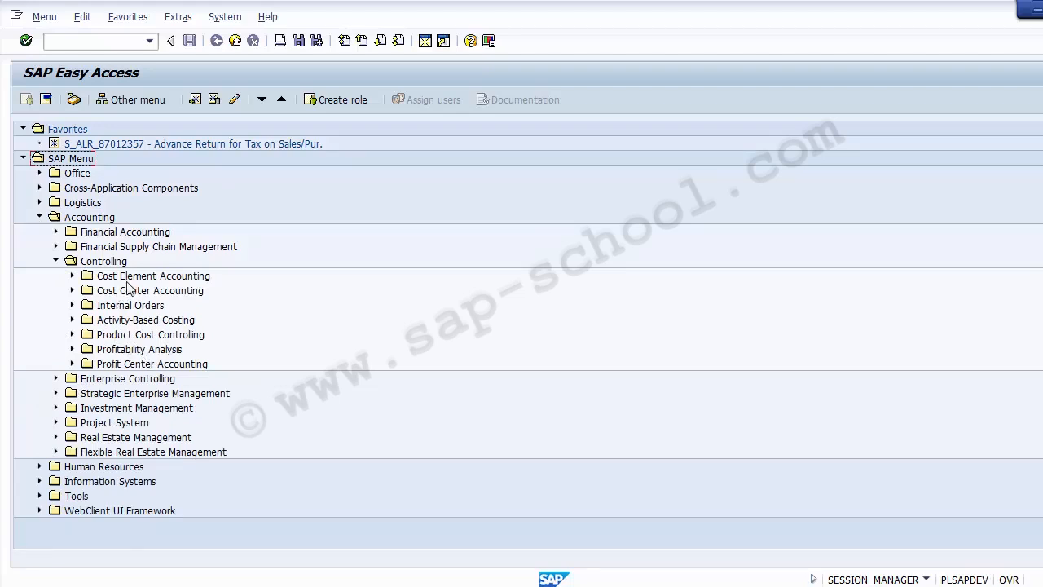
pyautogui.click(72, 291)
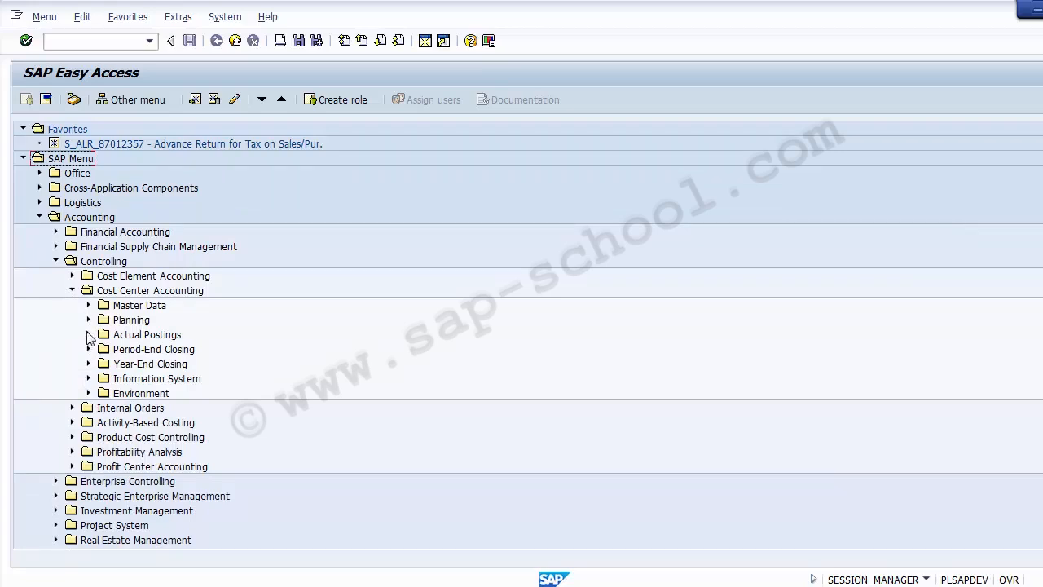
pyautogui.click(88, 378)
pyautogui.click(104, 393)
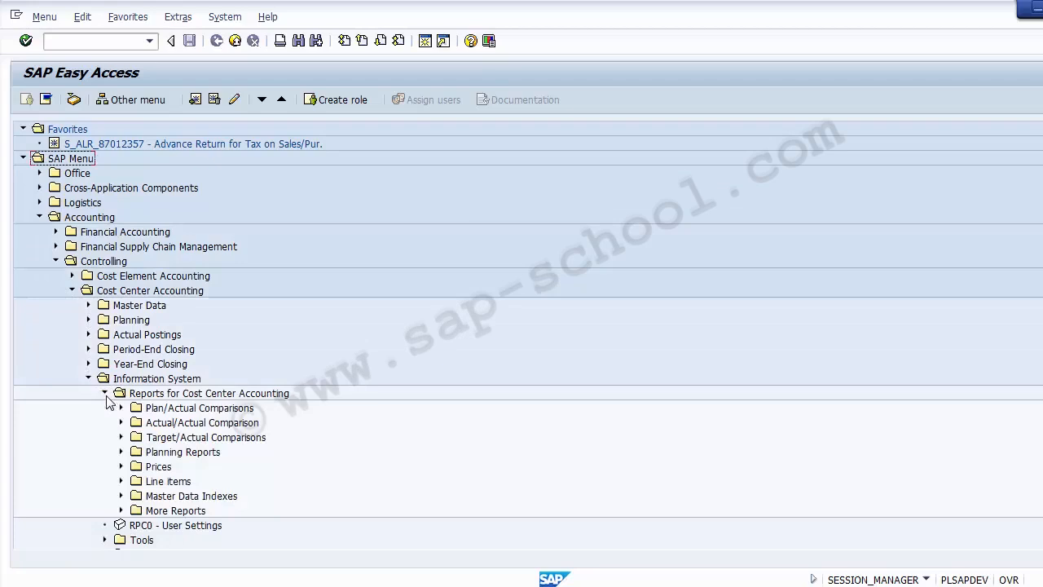
pyautogui.click(121, 408)
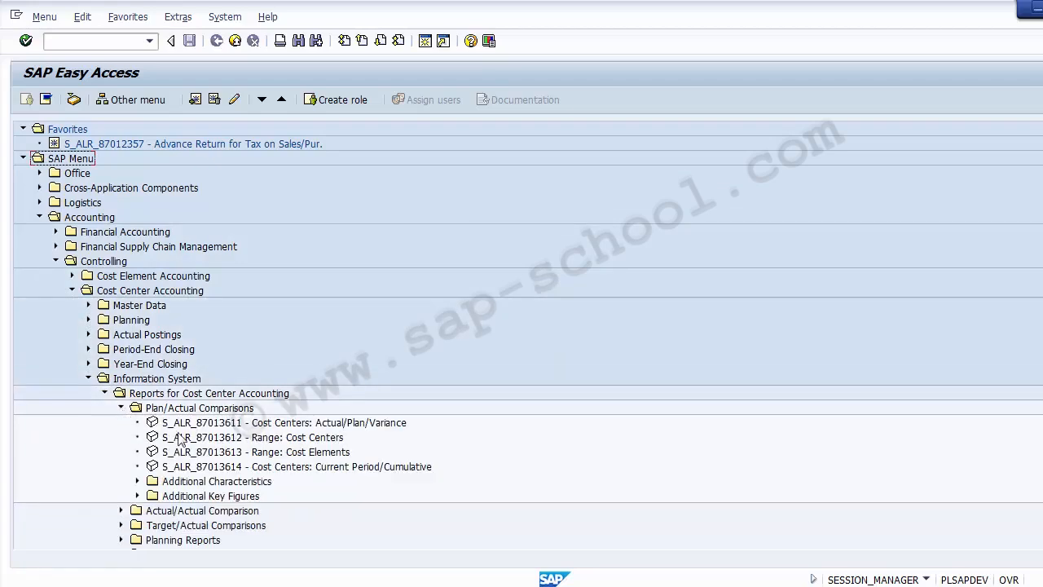
pyautogui.click(265, 438)
pyautogui.doubleClick(219, 441)
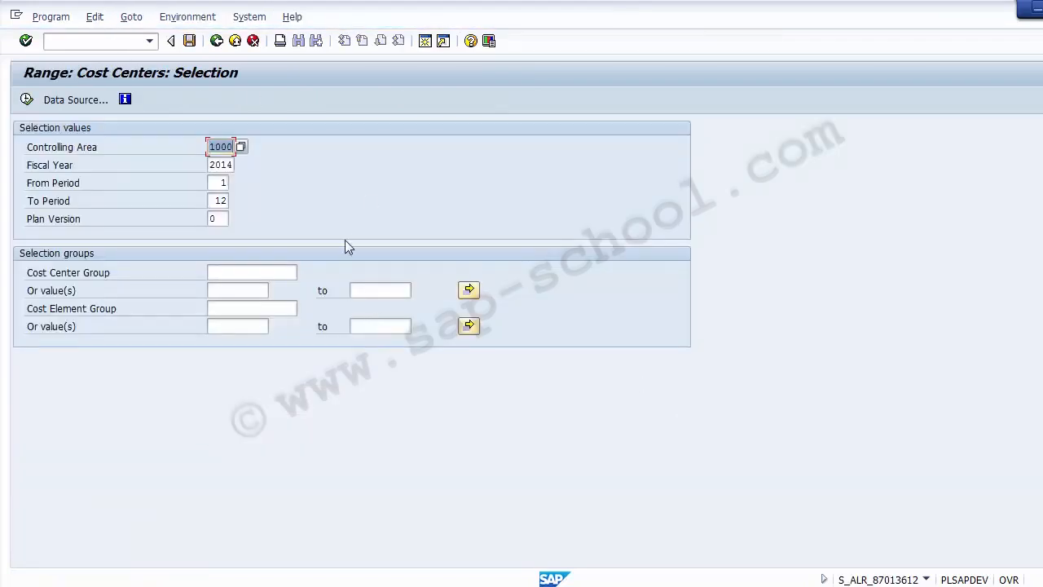
# Inspect Environment > Technical Information for report group 1SKL and its CCSS table entry
pyautogui.click(189, 16)
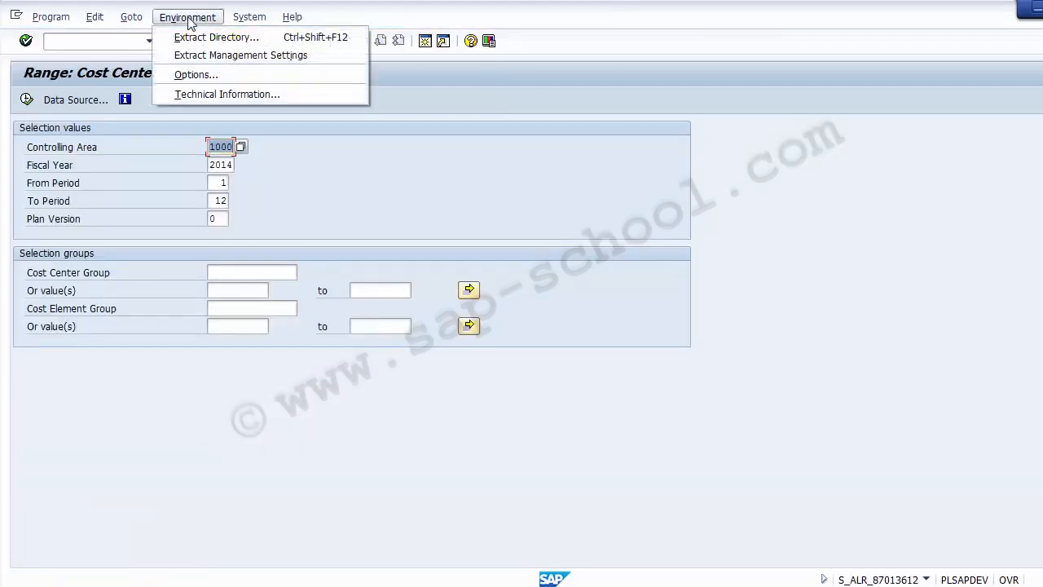
pyautogui.click(232, 93)
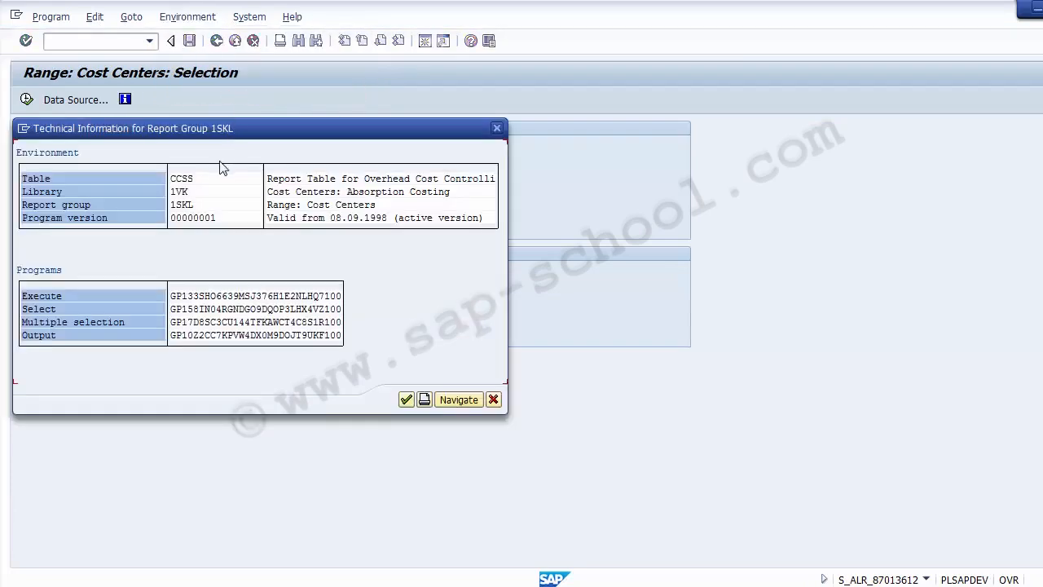
pyautogui.click(188, 207)
pyautogui.click(175, 180)
pyautogui.click(493, 400)
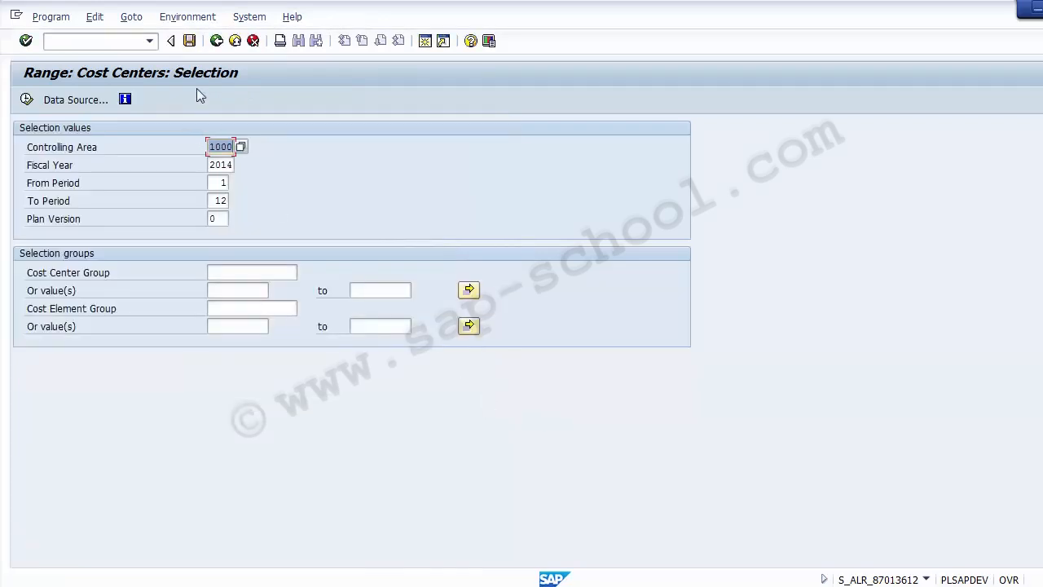
# Return to SAP Easy Access, decline logging off, and show PowerPoint's Create Report slide 4
pyautogui.click(216, 41)
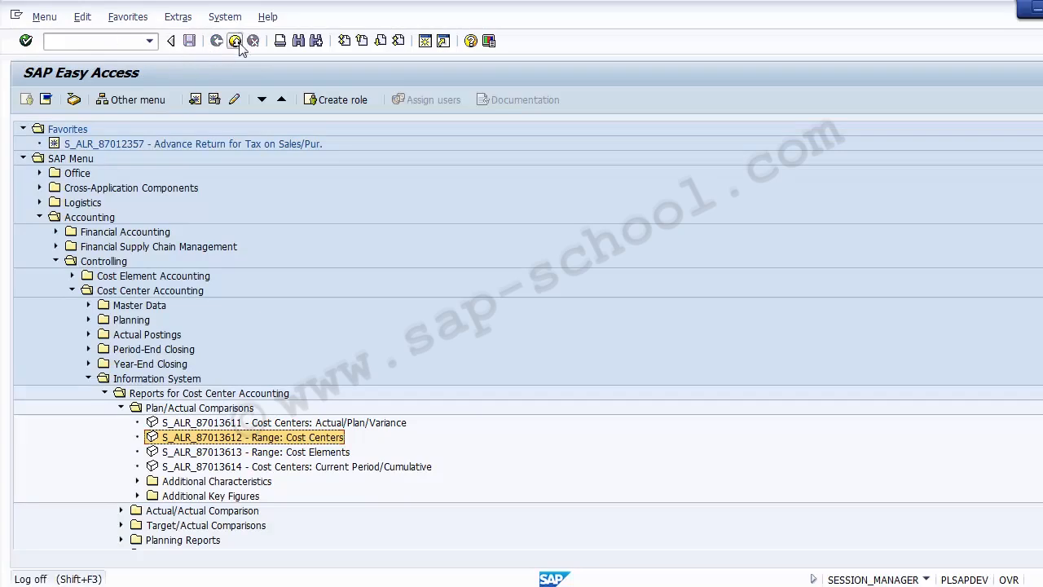
pyautogui.click(234, 41)
pyautogui.click(233, 300)
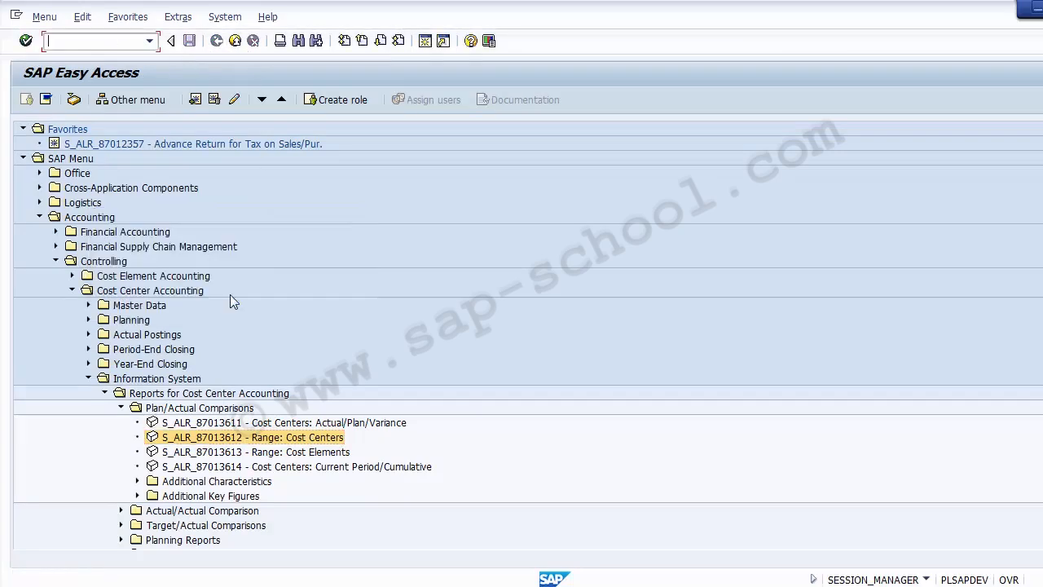
pyautogui.click(515, 585)
pyautogui.press('pageup')
pyautogui.press('pageup')
pyautogui.press('pageup')
pyautogui.press('pageup')
pyautogui.press('pageup')
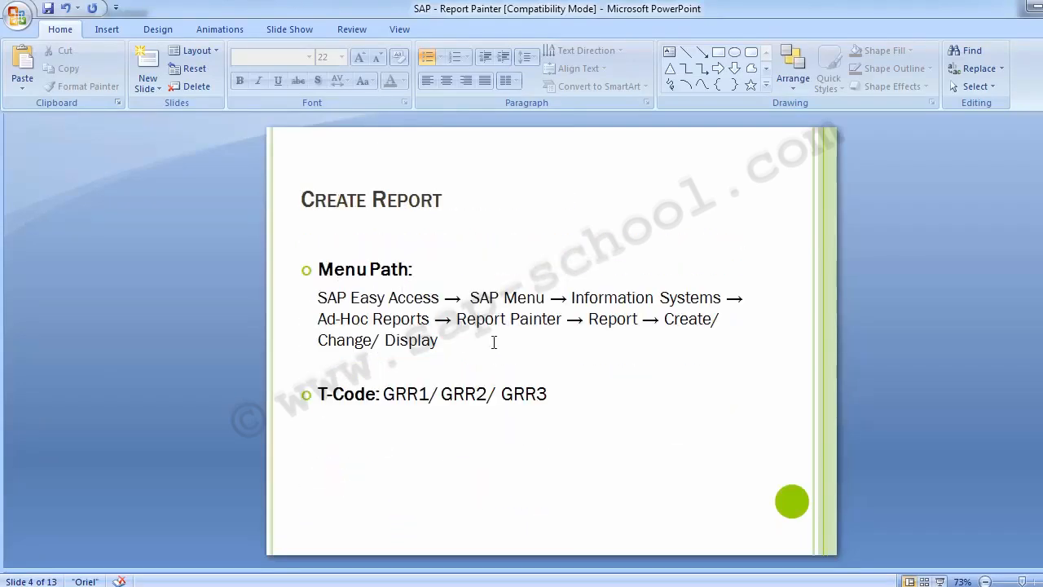
# Highlight the GRR1/GRR2/GRR3 T-codes on the Create Report slide, then switch back to SAP
pyautogui.moveTo(383, 394); pyautogui.dragTo(488, 401)
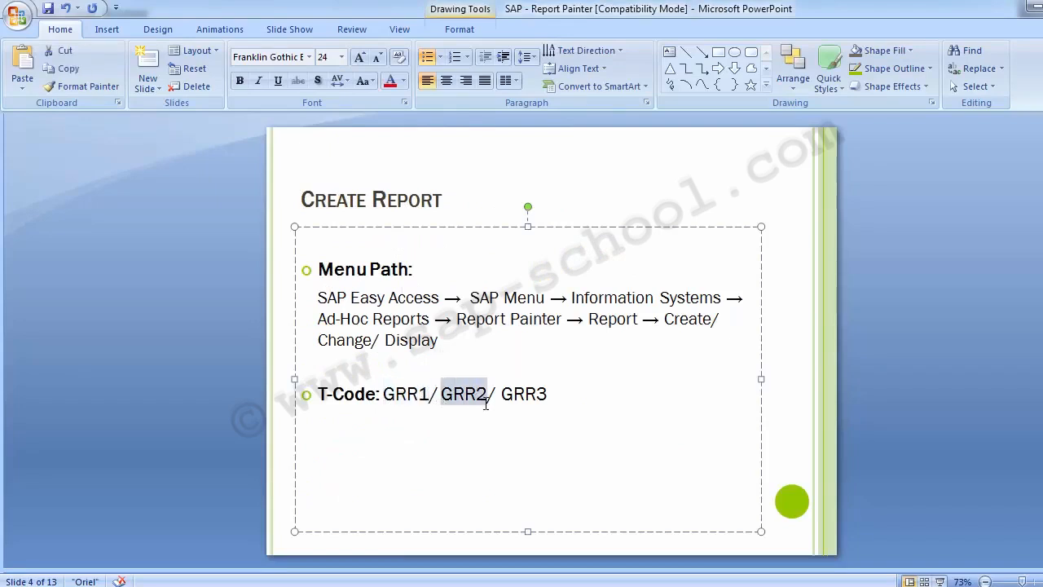
pyautogui.click(150, 338)
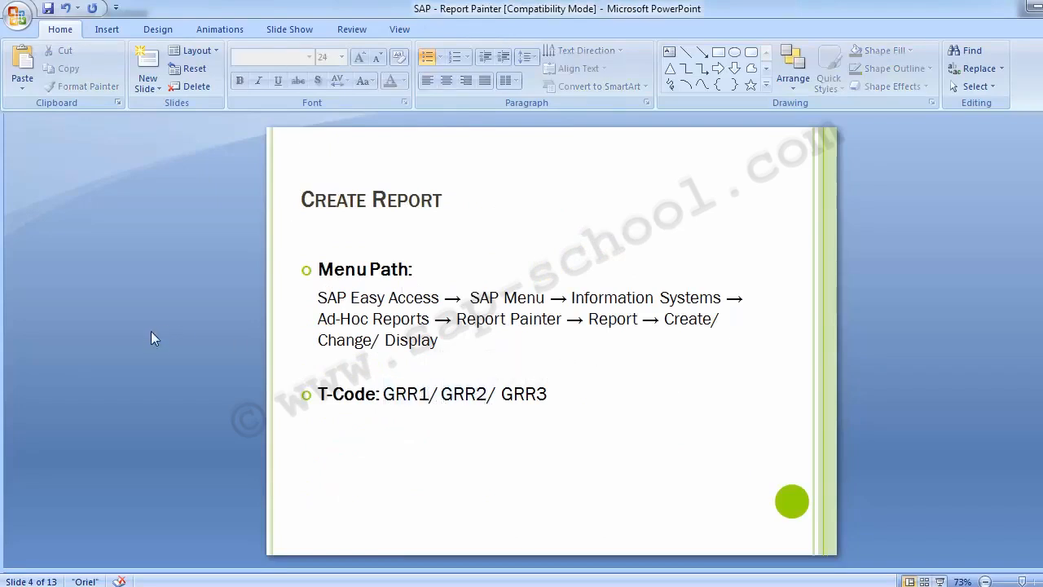
pyautogui.hotkey('alt', 'Tab')
# Open GRR1 and enter report ZSIP001 with description 'Test Cost Center'
pyautogui.write('/')
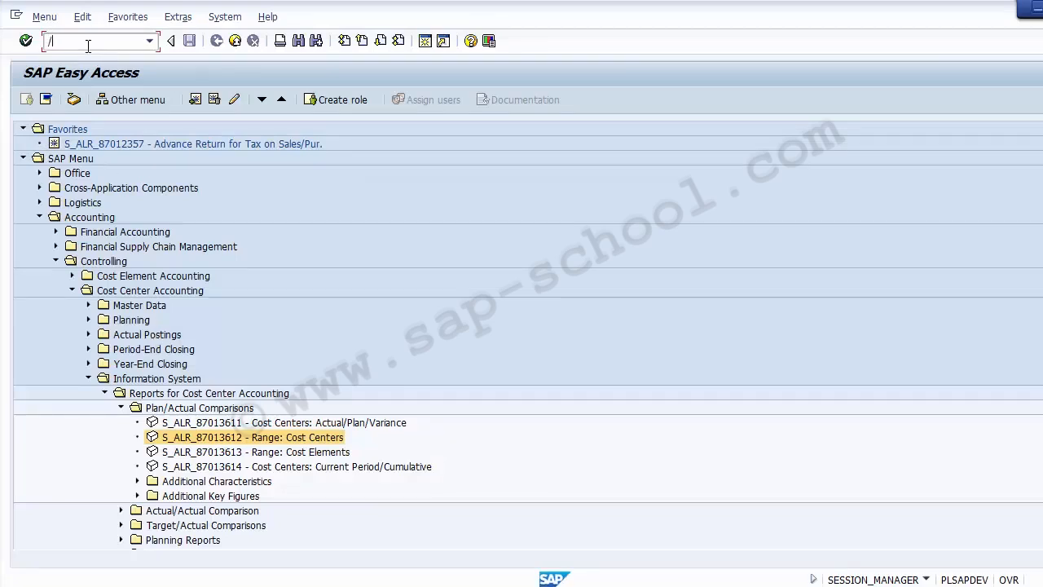
pyautogui.write('nGRR1')
pyautogui.press('Return')
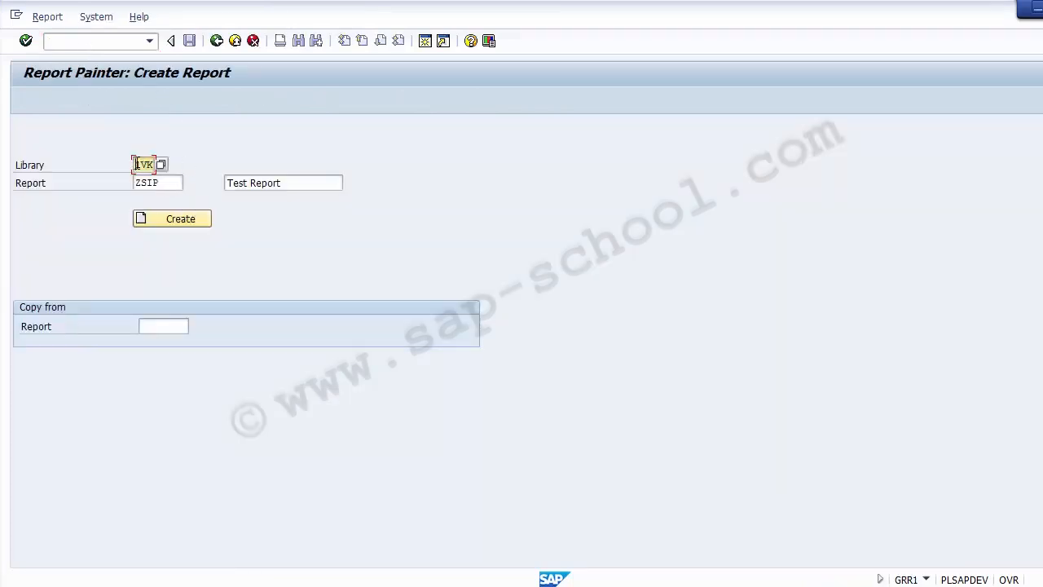
pyautogui.click(175, 183)
pyautogui.press('BackSpace')
pyautogui.press('BackSpace')
pyautogui.press('BackSpace')
pyautogui.press('BackSpace')
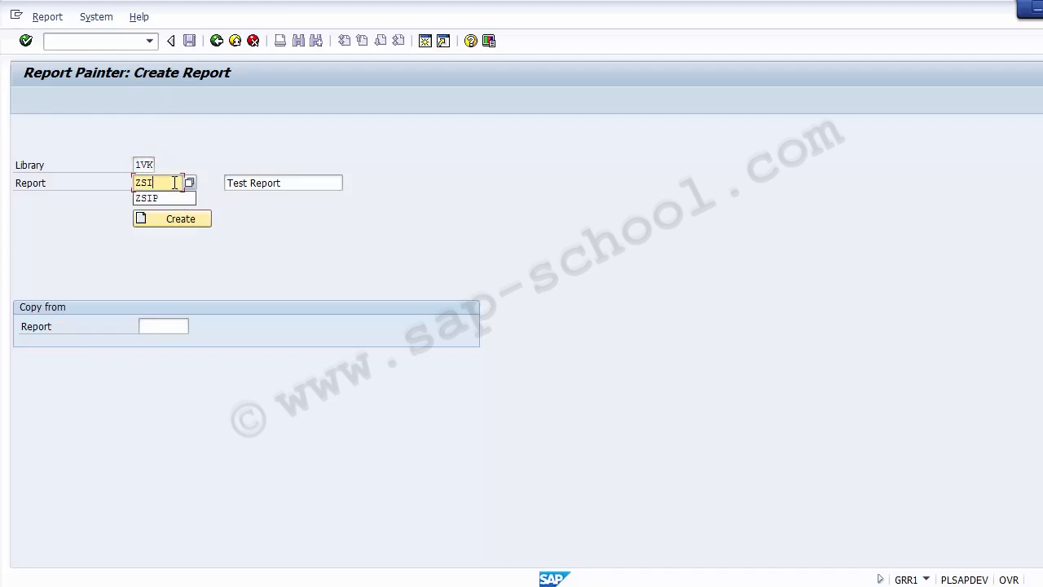
pyautogui.click(314, 181)
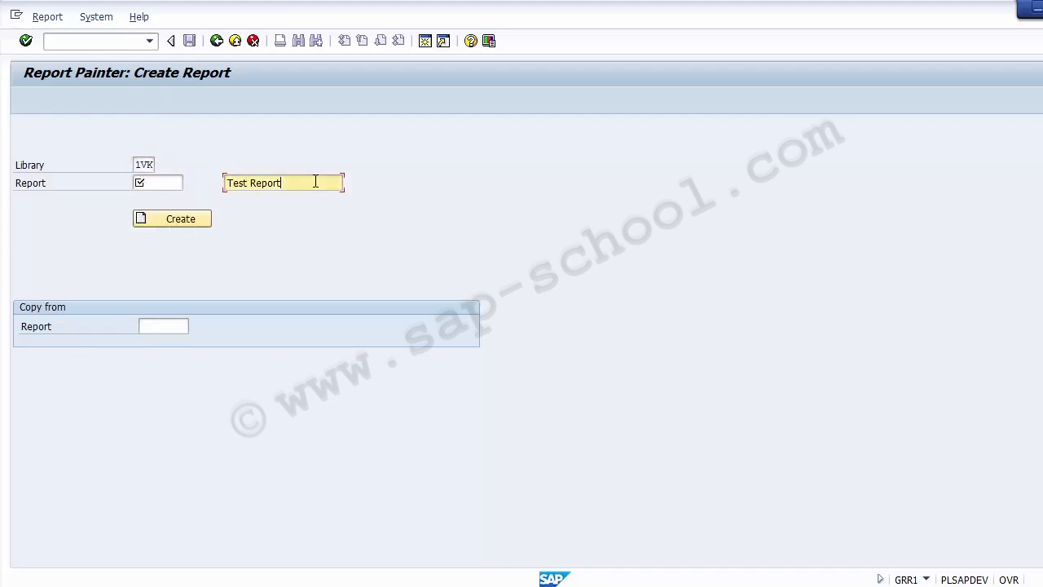
pyautogui.press('BackSpace')
pyautogui.press('BackSpace')
pyautogui.press('BackSpace')
pyautogui.press('BackSpace')
pyautogui.press('BackSpace')
pyautogui.press('BackSpace')
pyautogui.press('BackSpace')
pyautogui.press('BackSpace')
pyautogui.press('BackSpace')
pyautogui.press('BackSpace')
pyautogui.press('BackSpace')
pyautogui.write('Test')
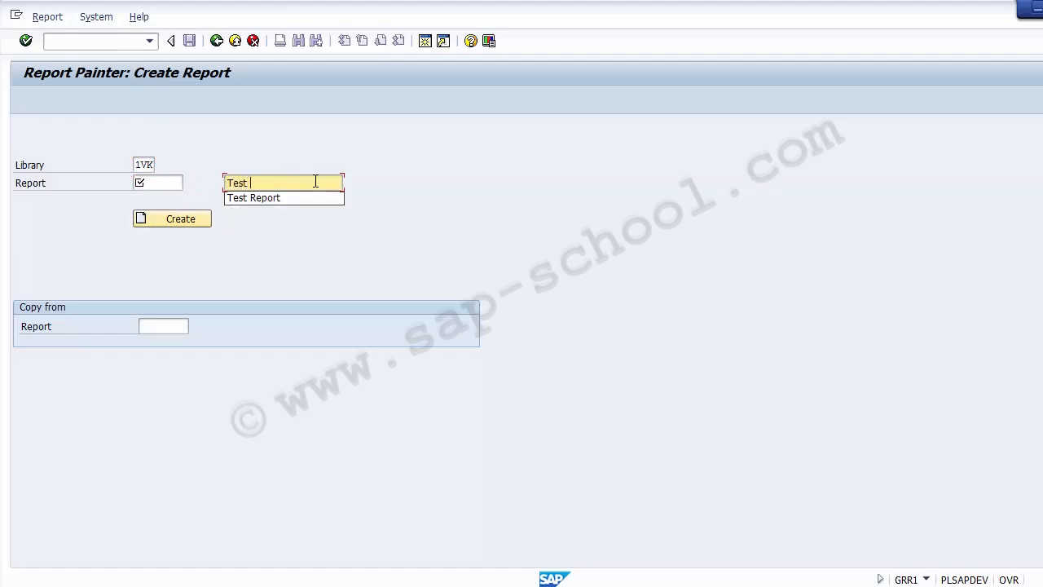
pyautogui.write(' Cost C')
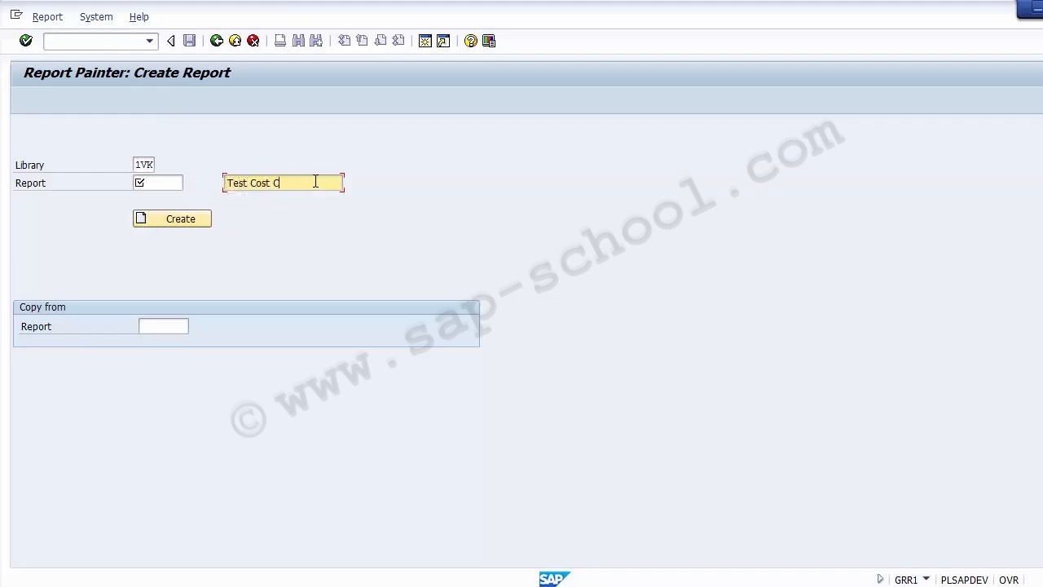
pyautogui.write('enter')
pyautogui.click(150, 187)
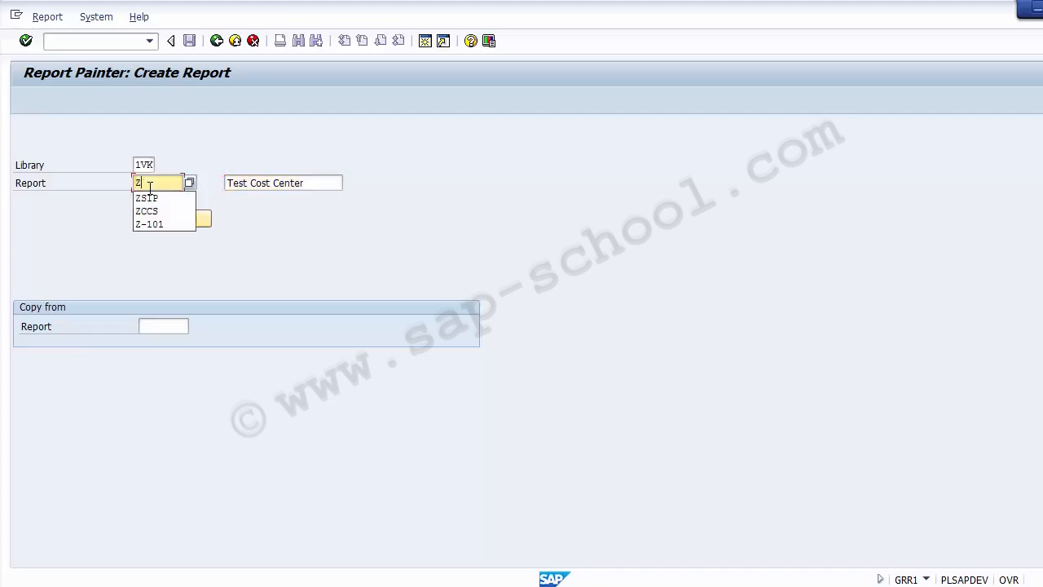
pyautogui.write('Z')
pyautogui.press('Return')
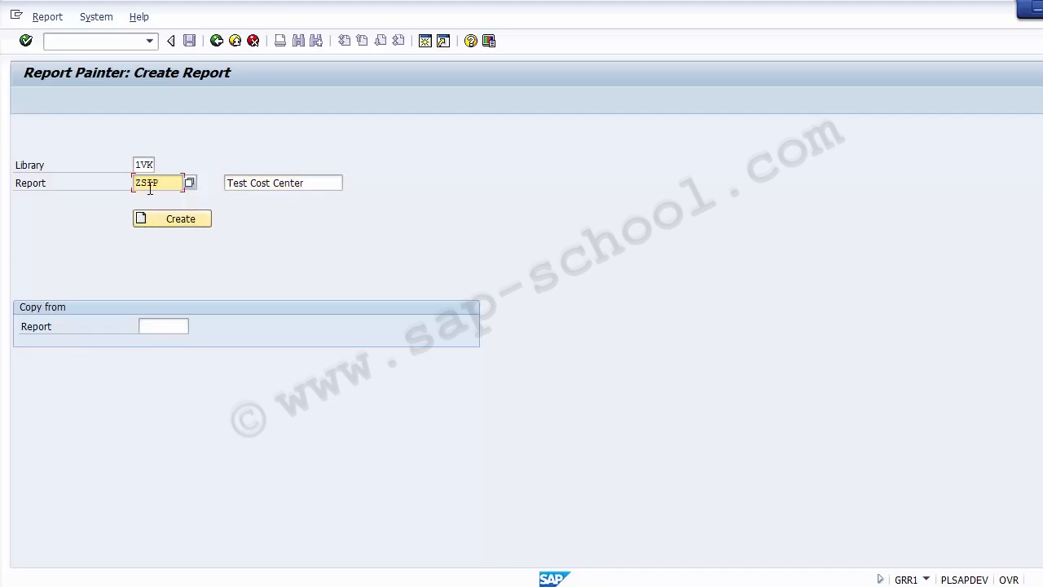
pyautogui.write('001')
# Choose 1SIP-001 as the Copy from Report and verify library 1VK and name ZSIP001
pyautogui.click(161, 327)
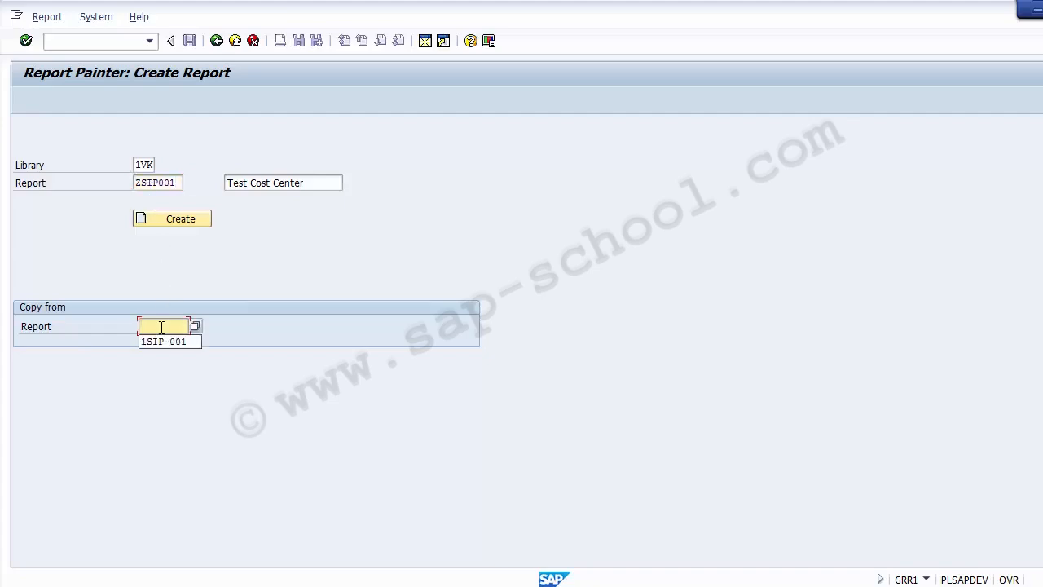
pyautogui.press('Down')
pyautogui.press('Return')
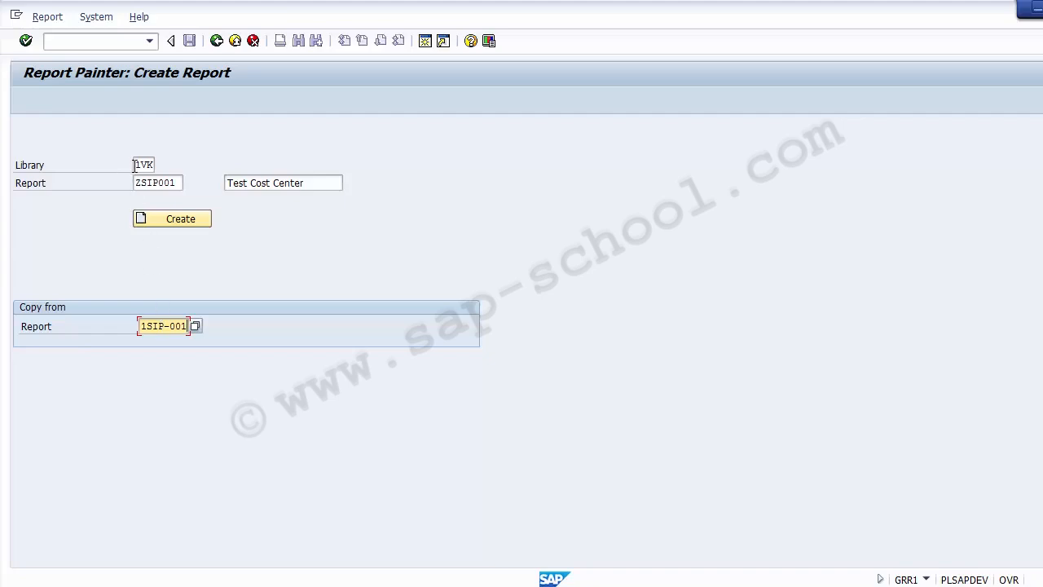
pyautogui.moveTo(135, 164); pyautogui.dragTo(150, 164)
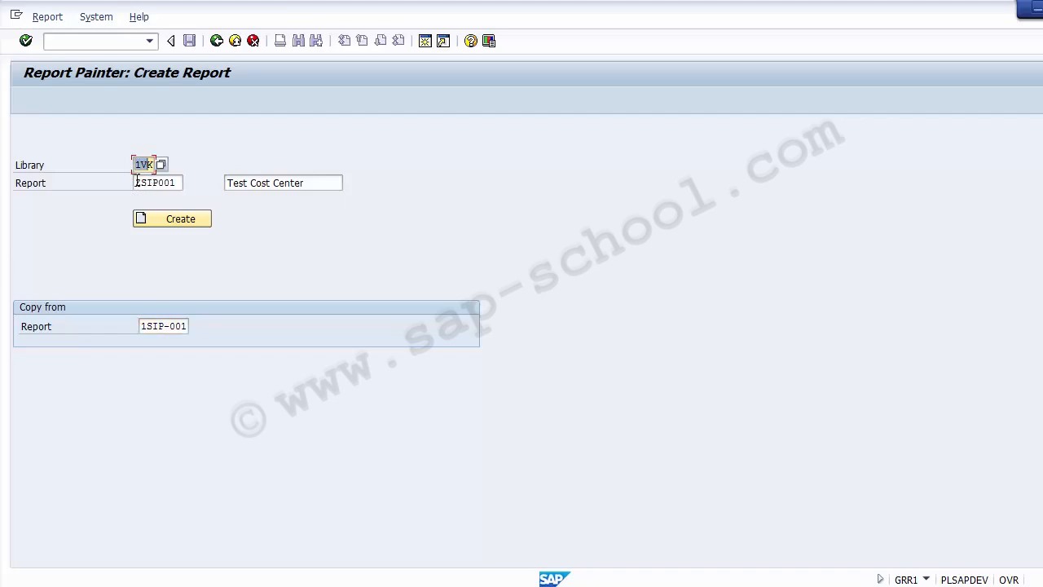
pyautogui.moveTo(135, 182); pyautogui.dragTo(180, 184)
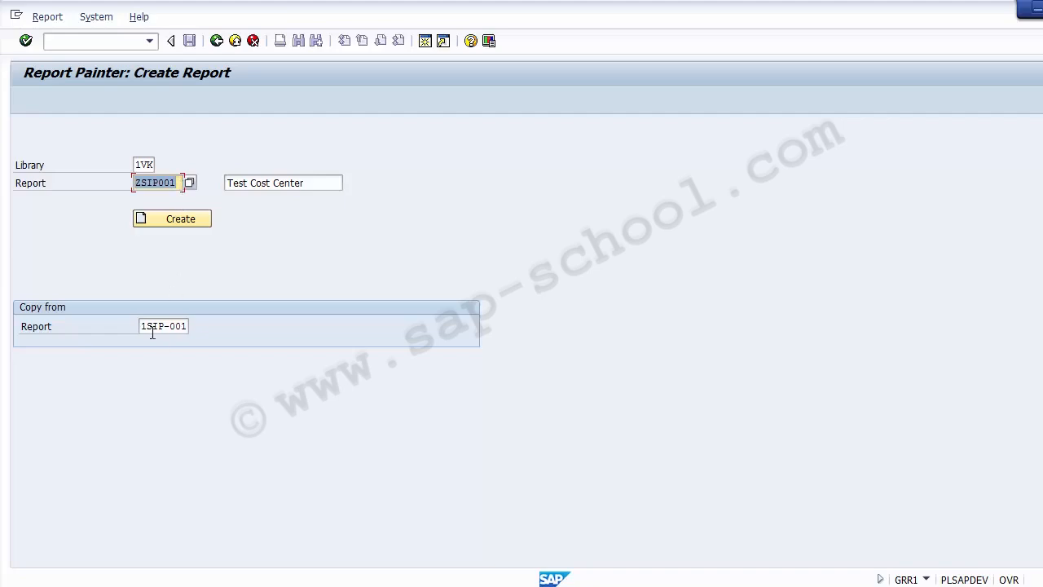
pyautogui.moveTo(142, 326); pyautogui.dragTo(194, 330)
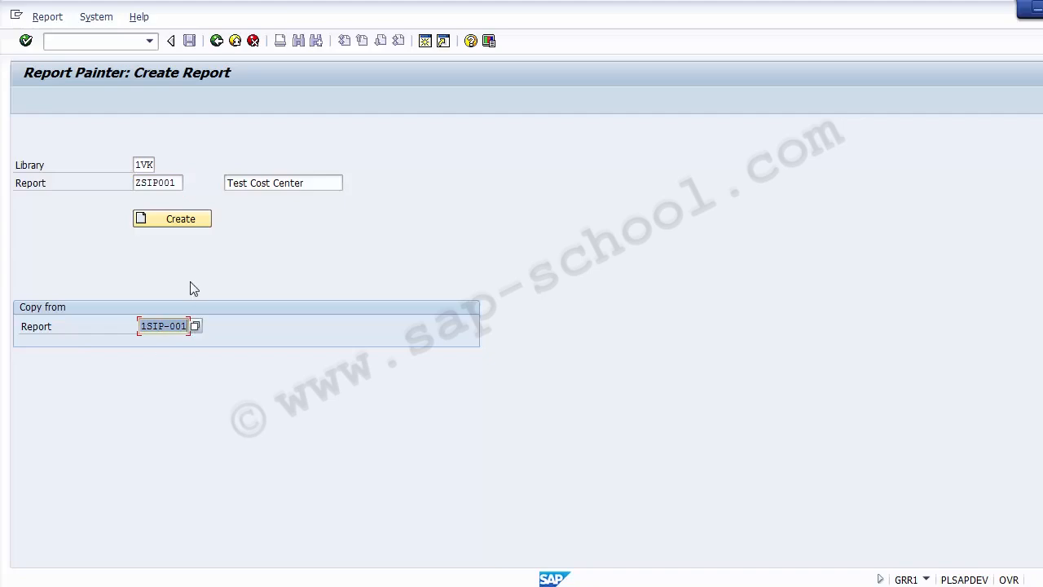
# Create ZSIP001 from the 1SIP-001 copy, check its name in the layout, and save it
pyautogui.click(180, 220)
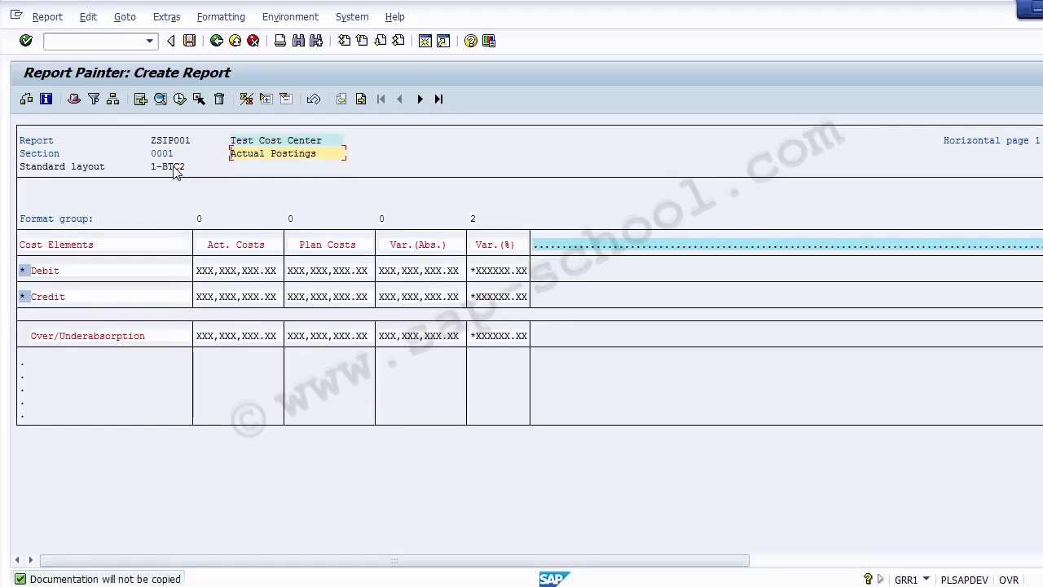
pyautogui.click(155, 143)
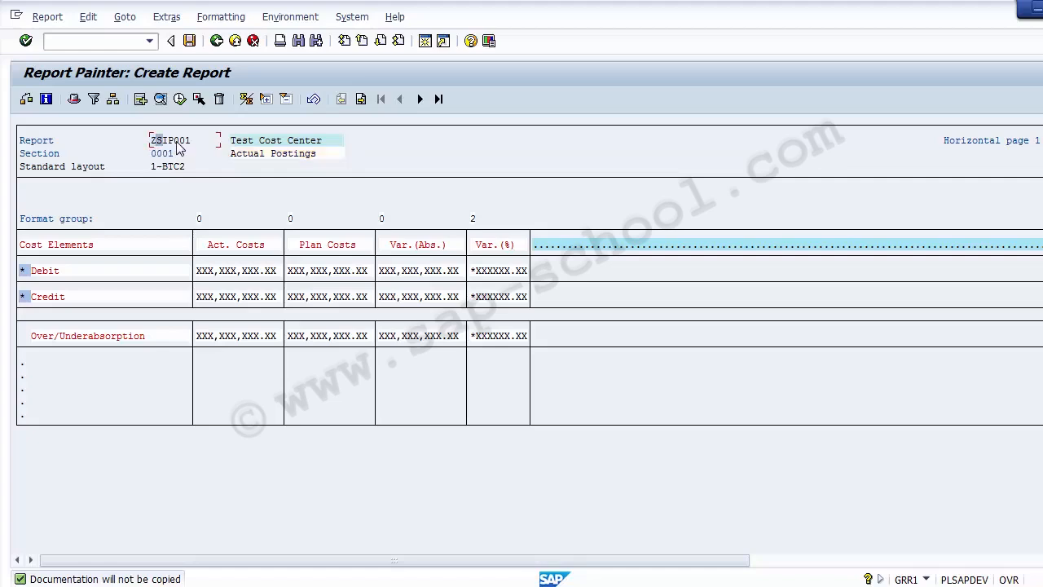
pyautogui.click(193, 141)
pyautogui.click(189, 42)
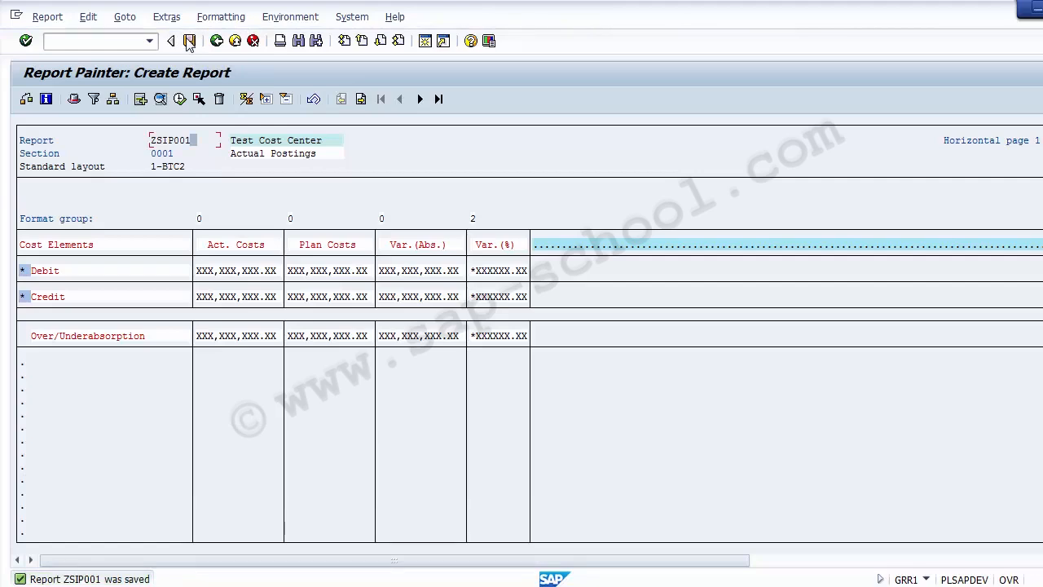
# Revisit PowerPoint's Copy Existing Report slide and highlight its 'Assign report to a new group' step
pyautogui.click(506, 586)
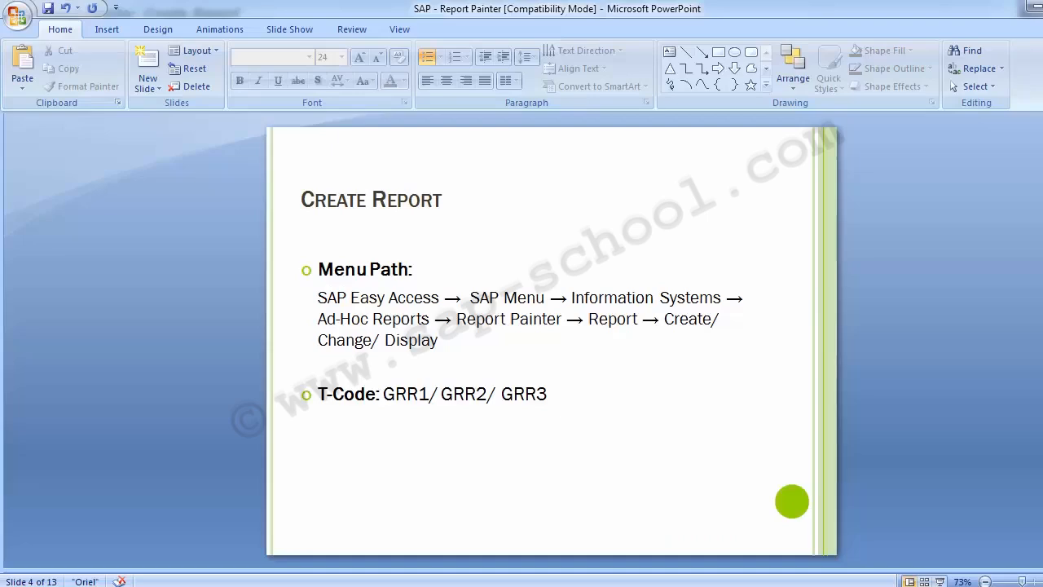
pyautogui.scroll(-3, 155, 442)
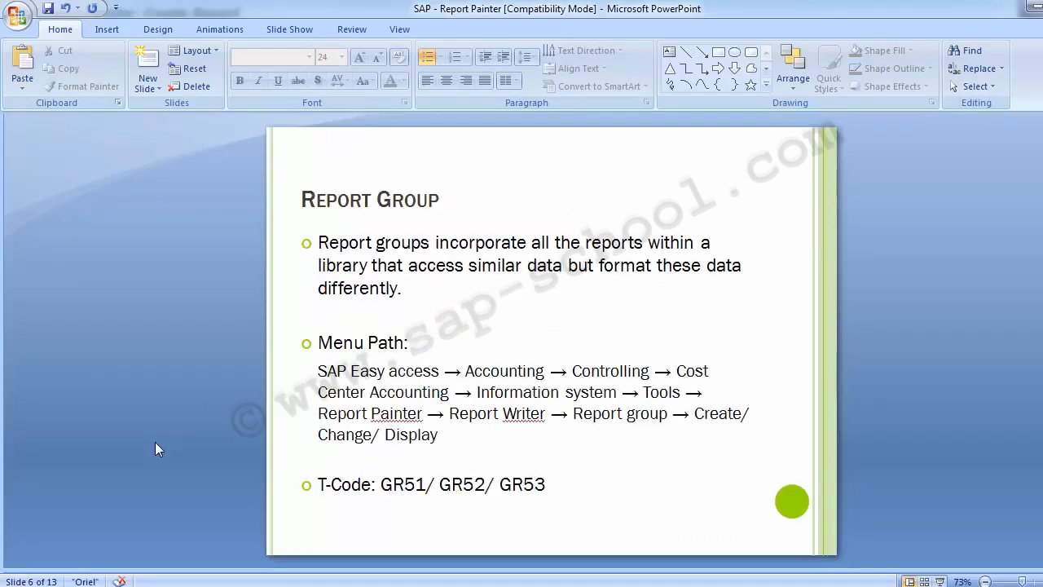
pyautogui.scroll(-2, 155, 442)
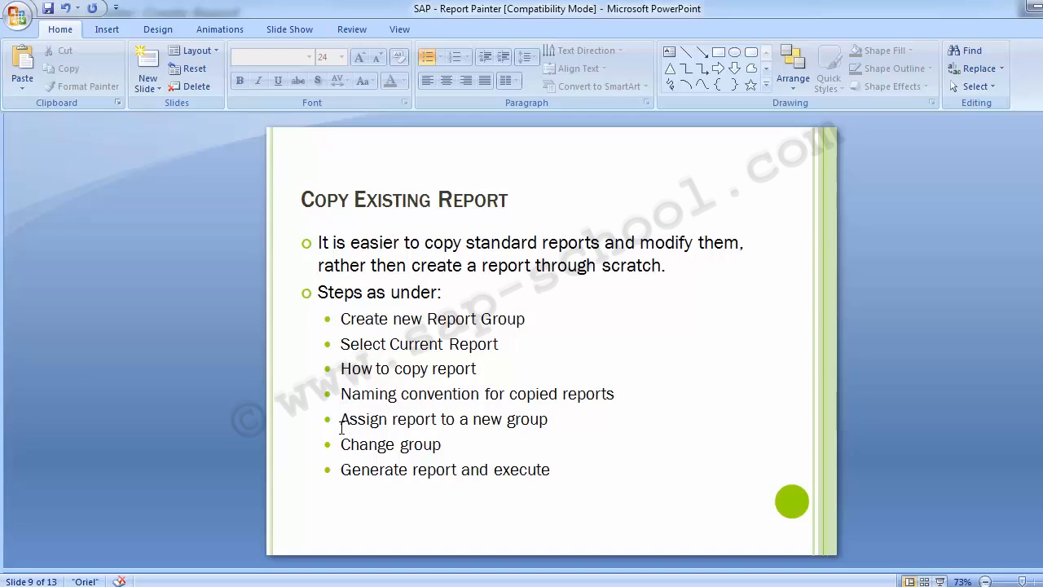
pyautogui.moveTo(340, 419); pyautogui.dragTo(551, 421)
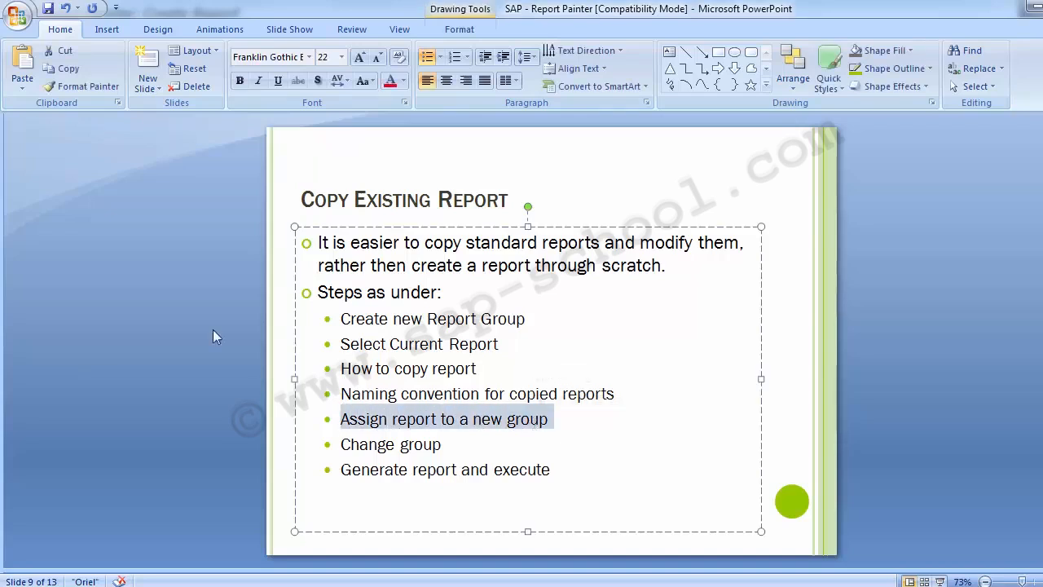
pyautogui.click(136, 350)
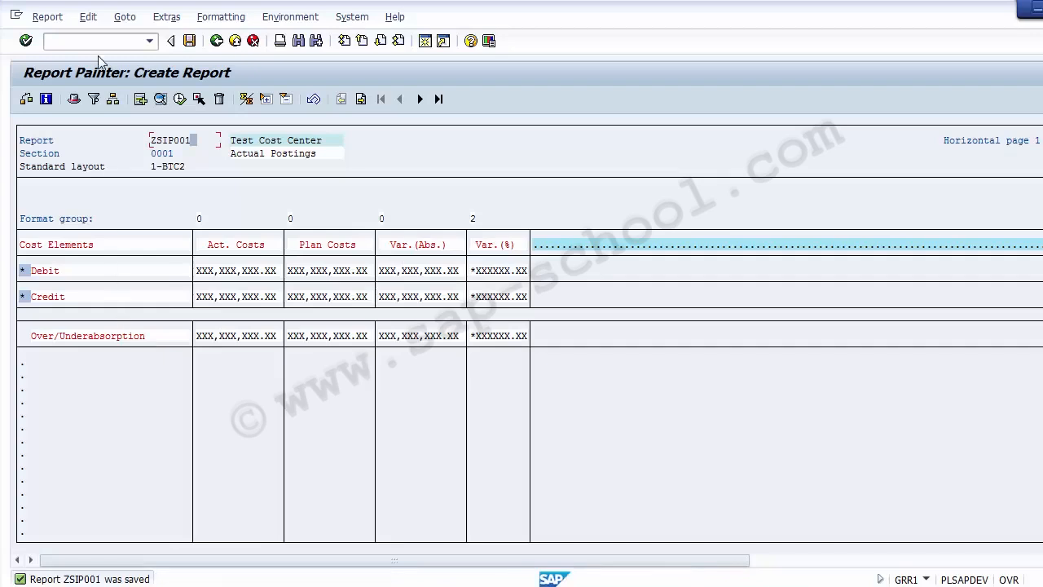
# Open transaction GR55 in a new session with /oGR55
pyautogui.click(91, 42)
pyautogui.write('/oGR%%')
pyautogui.press('BackSpace')
pyautogui.press('BackSpace')
pyautogui.write('55')
pyautogui.press('Return')
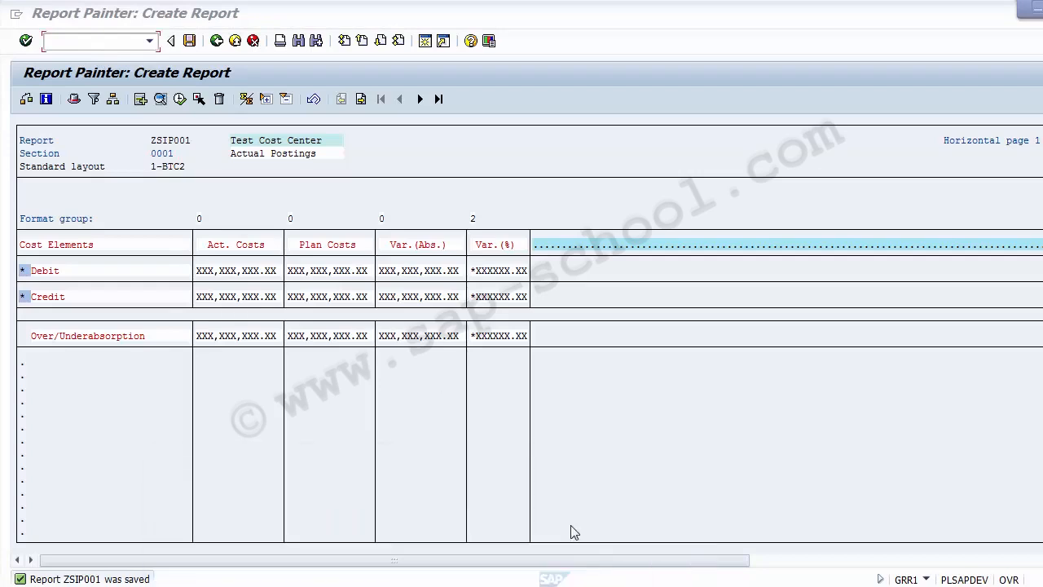
# Run GR55 and enter report group ZSKL, Testing Report Cost Center
pyautogui.click(424, 40)
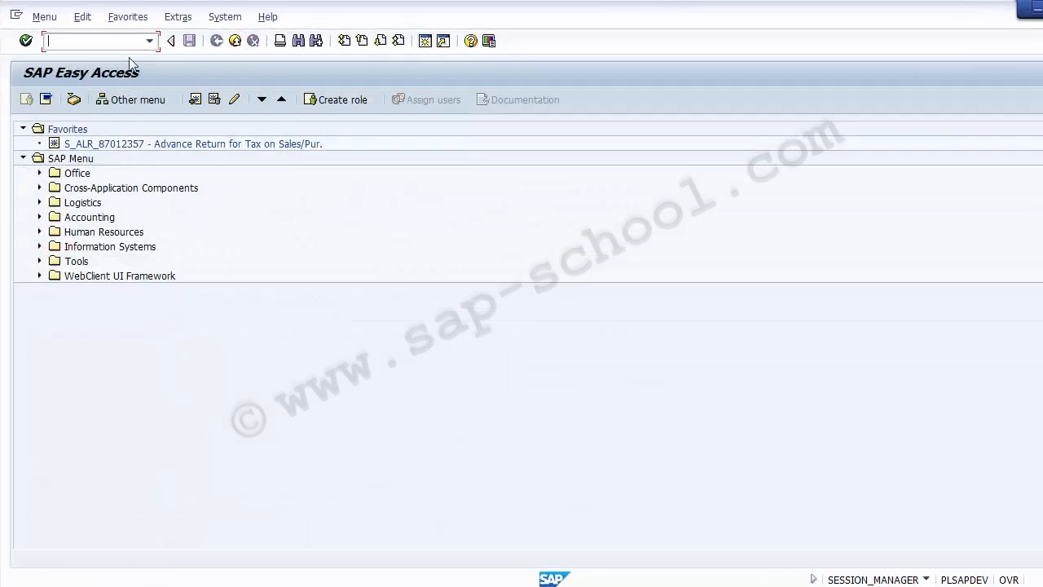
pyautogui.write('gr55')
pyautogui.press('Return')
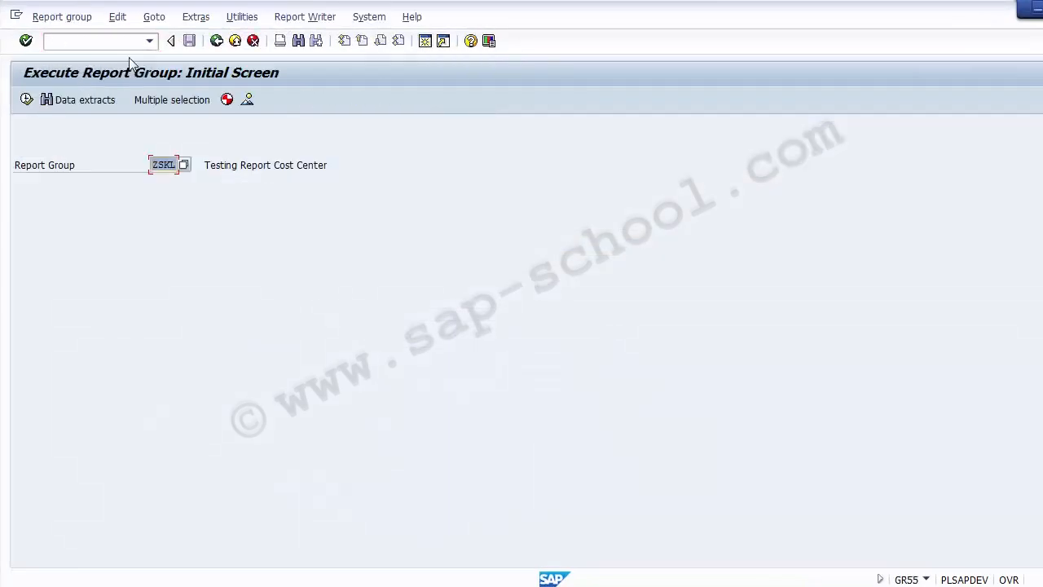
pyautogui.click(39, 169)
pyautogui.doubleClick(158, 165)
pyautogui.click(53, 19)
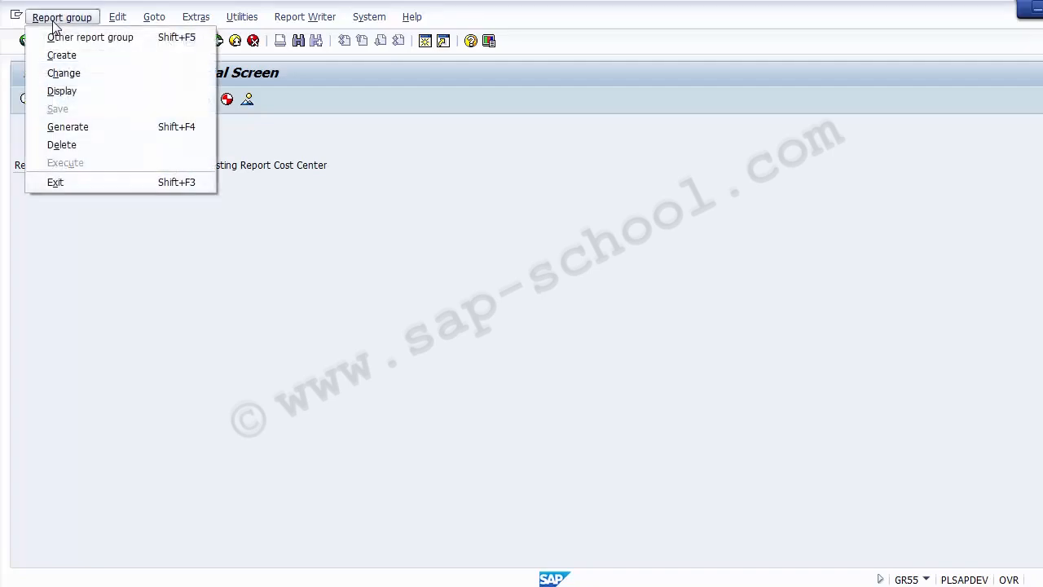
# Add ZSIP001 'Test Cost Center' as row 2 of group ZSKL's reports and save
pyautogui.click(63, 73)
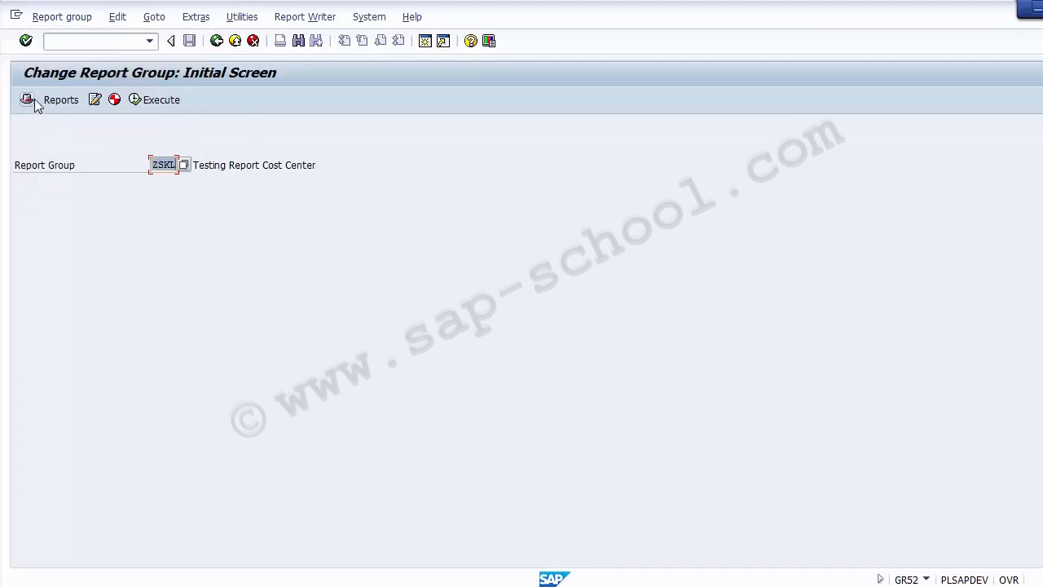
pyautogui.click(54, 101)
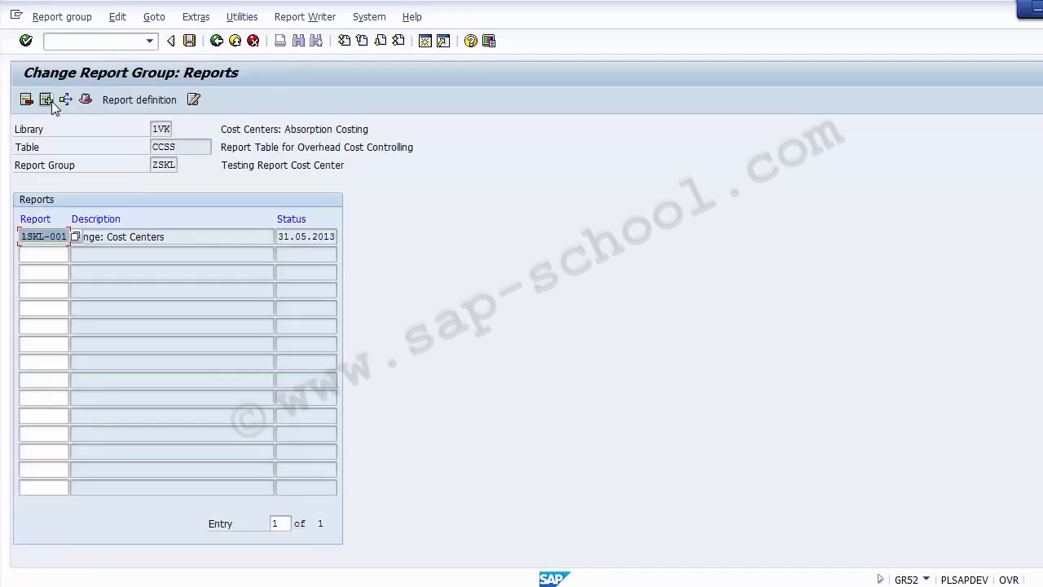
pyautogui.click(36, 256)
pyautogui.write('ZSIP')
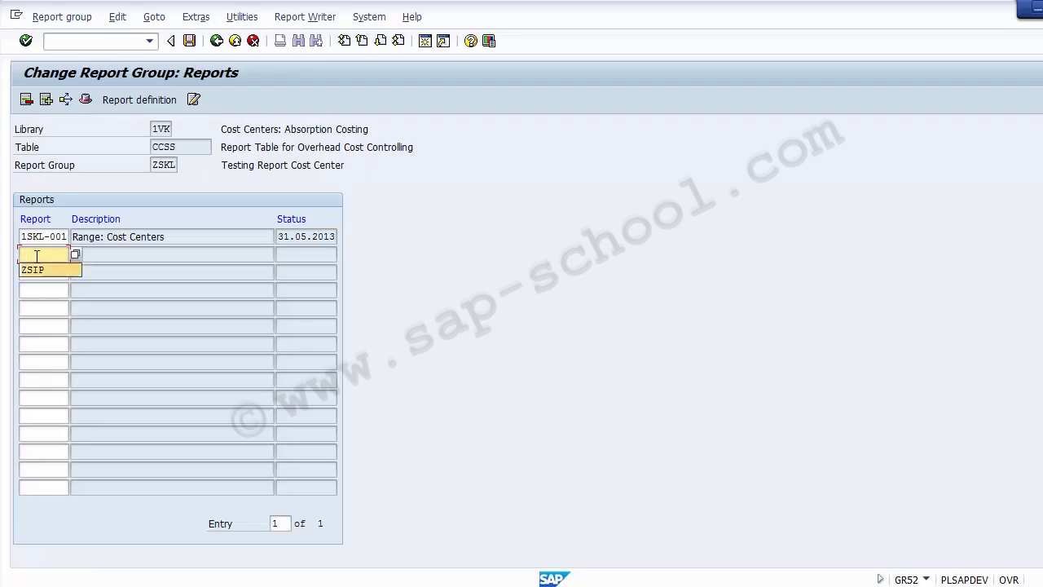
pyautogui.write('00')
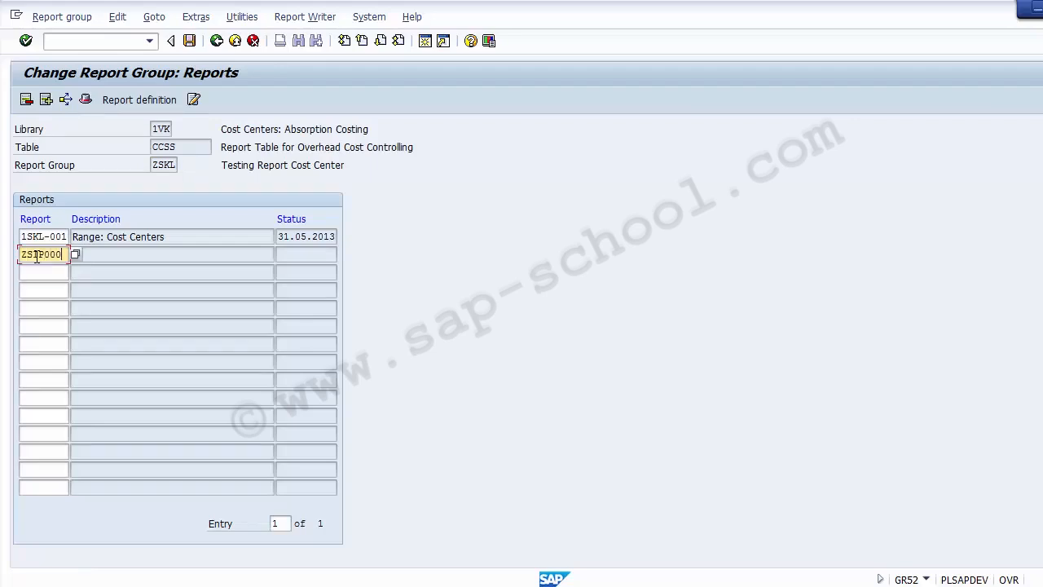
pyautogui.press('BackSpace')
pyautogui.write('1')
pyautogui.click(104, 256)
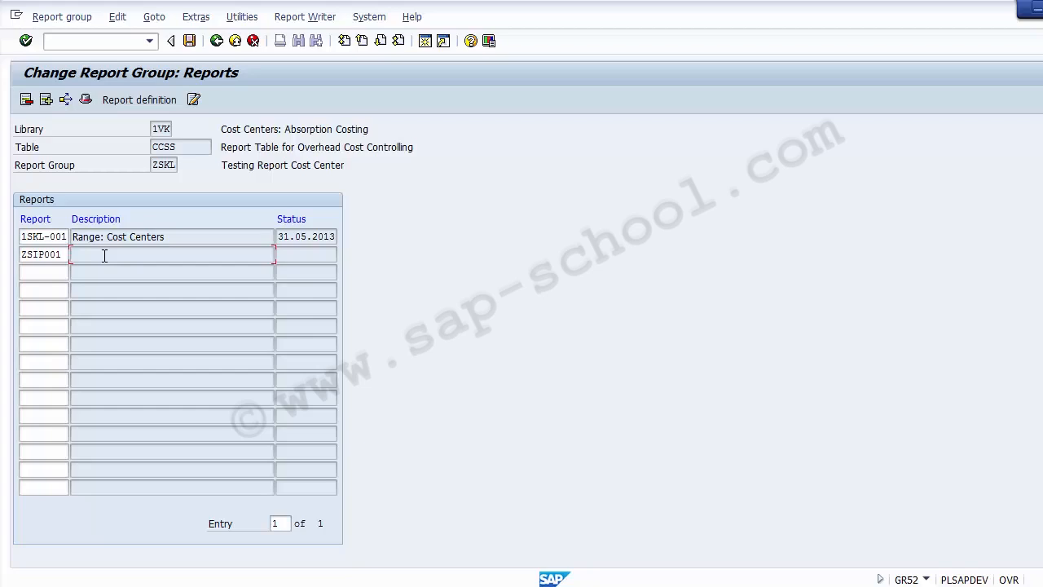
pyautogui.write('Test Cost Center')
pyautogui.press('Return')
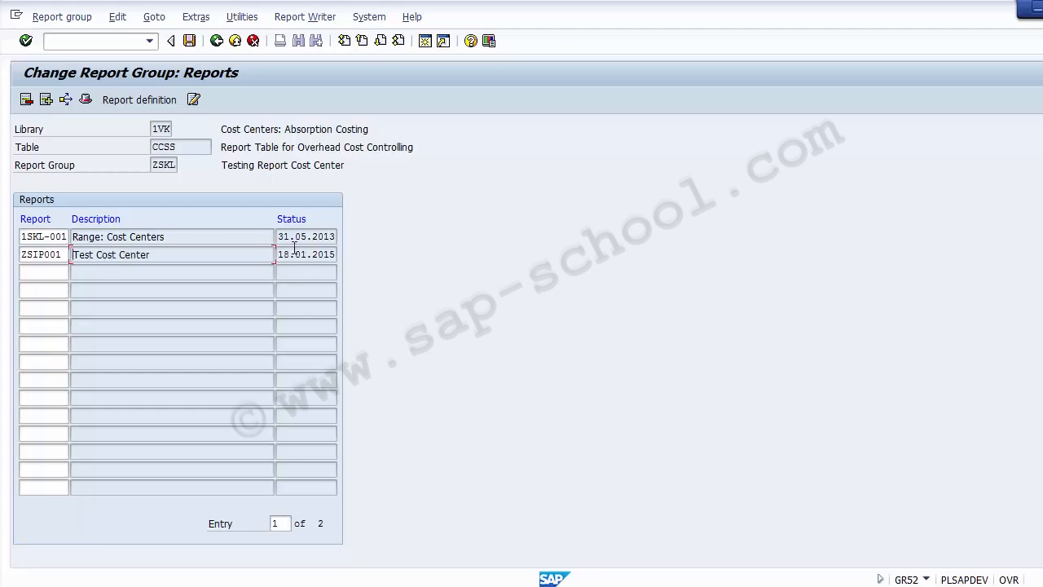
pyautogui.moveTo(279, 255); pyautogui.dragTo(344, 255)
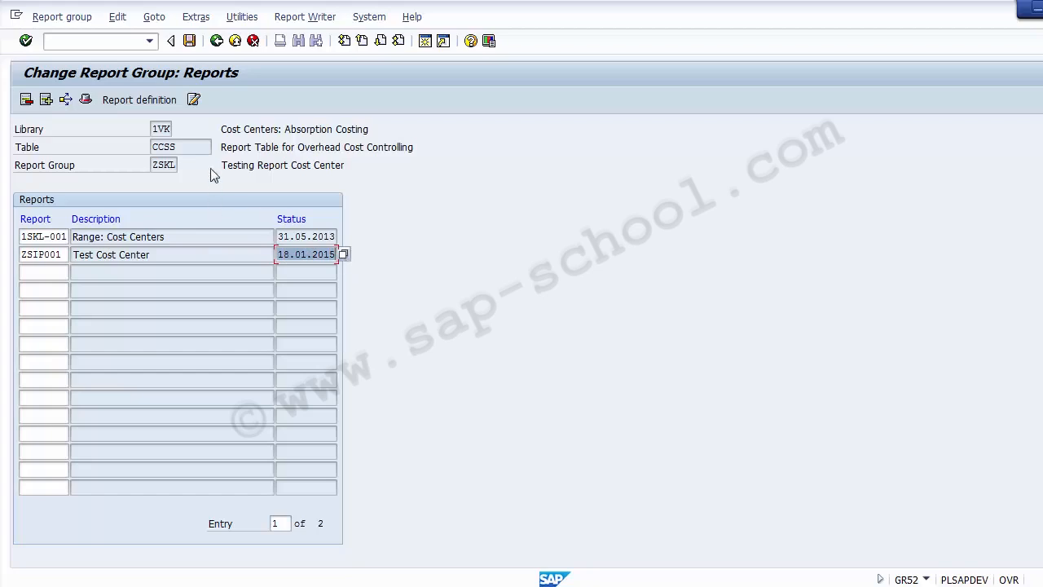
pyautogui.click(189, 42)
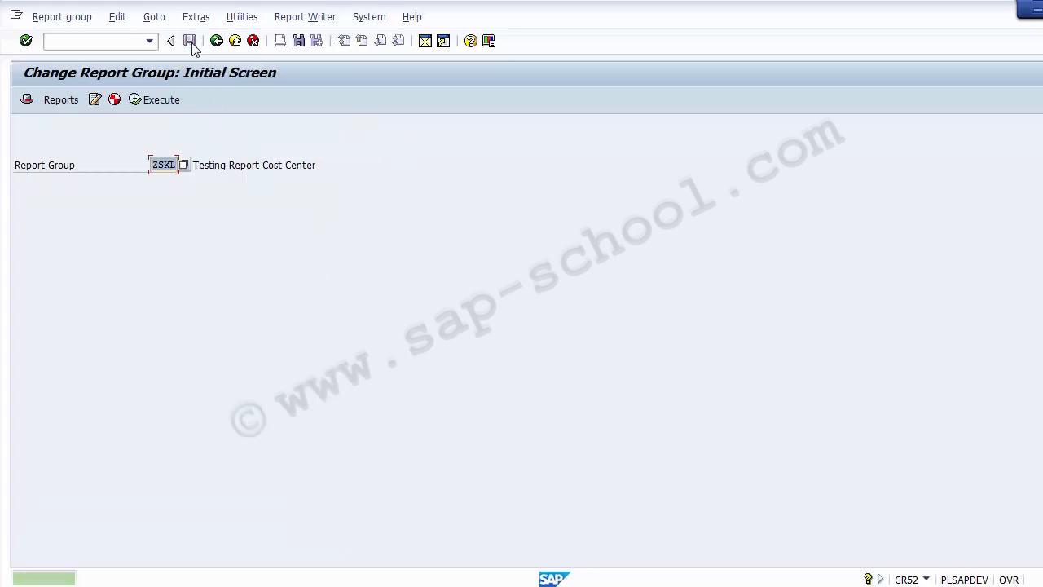
# Open ZSKL's header details and start adding a new receiver report
pyautogui.click(27, 99)
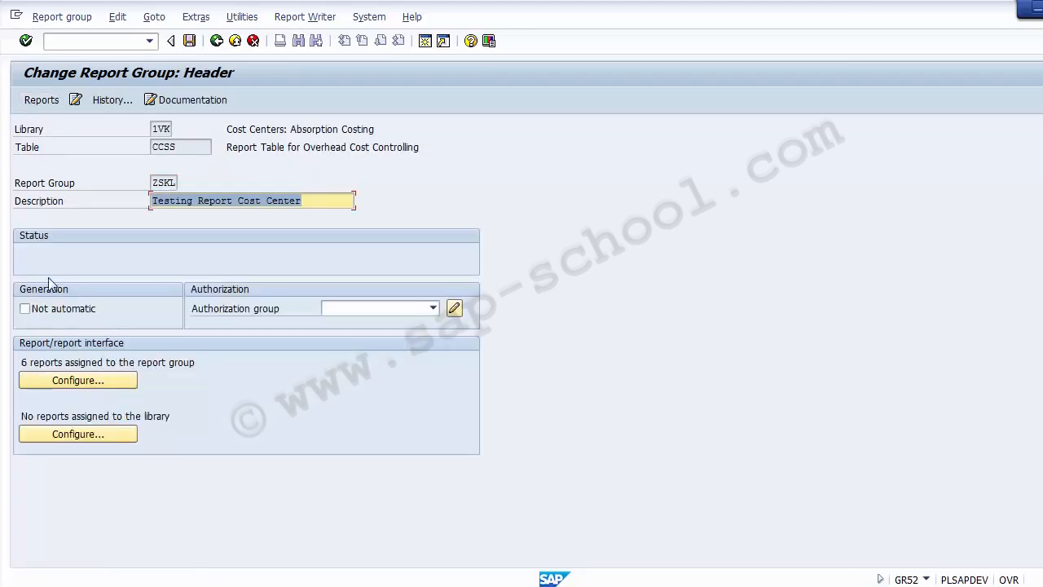
pyautogui.click(80, 380)
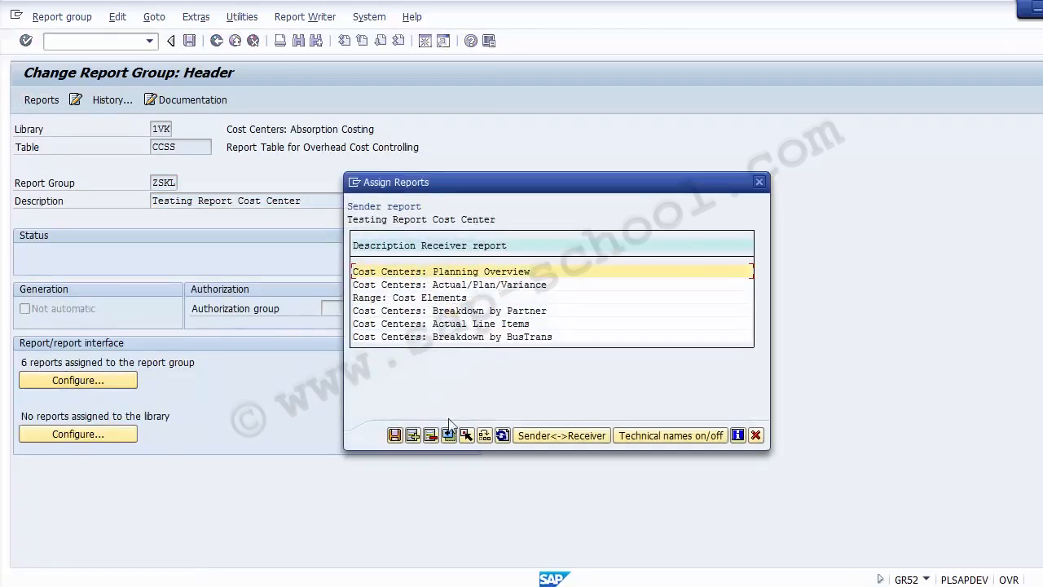
pyautogui.click(413, 436)
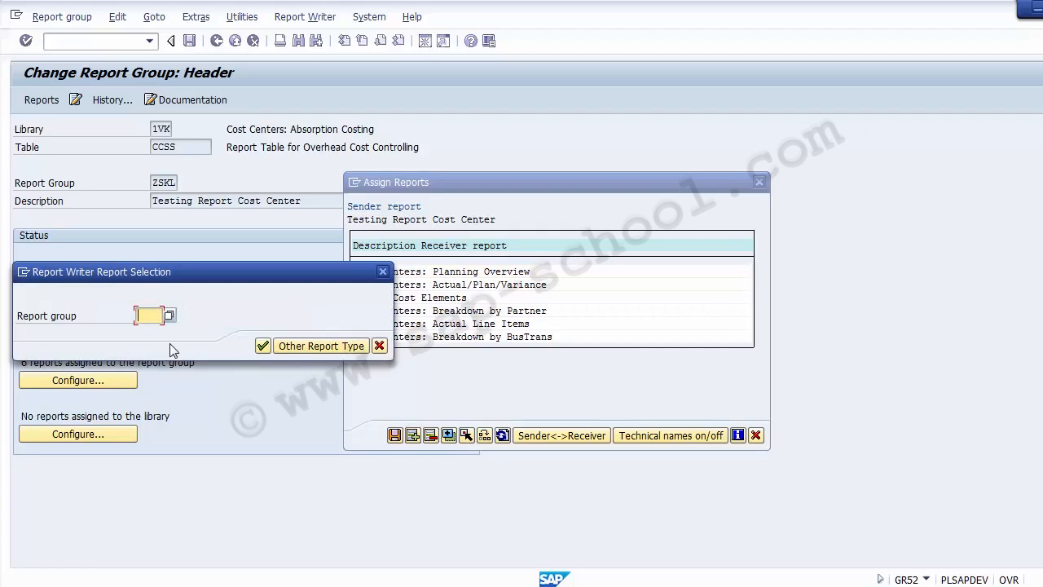
pyautogui.write('ZSIP')
pyautogui.press('BackSpace')
pyautogui.press('BackSpace')
pyautogui.press('BackSpace')
pyautogui.press('BackSpace')
# Try ZSIP001 as a Transaction-type receiver, then dismiss the nonexistent-transaction error and cancel
pyautogui.click(292, 346)
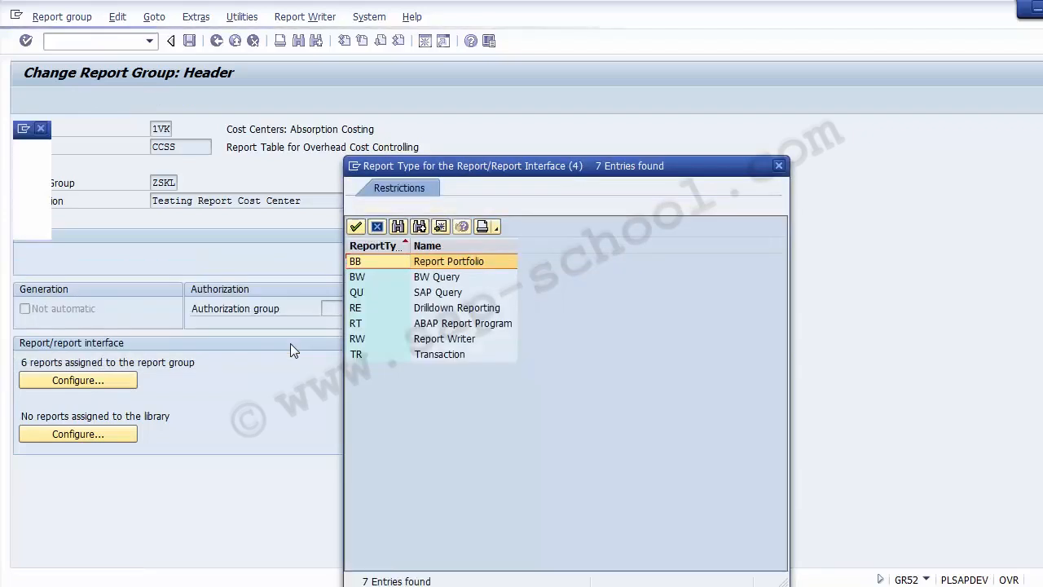
pyautogui.click(434, 357)
pyautogui.doubleClick(431, 359)
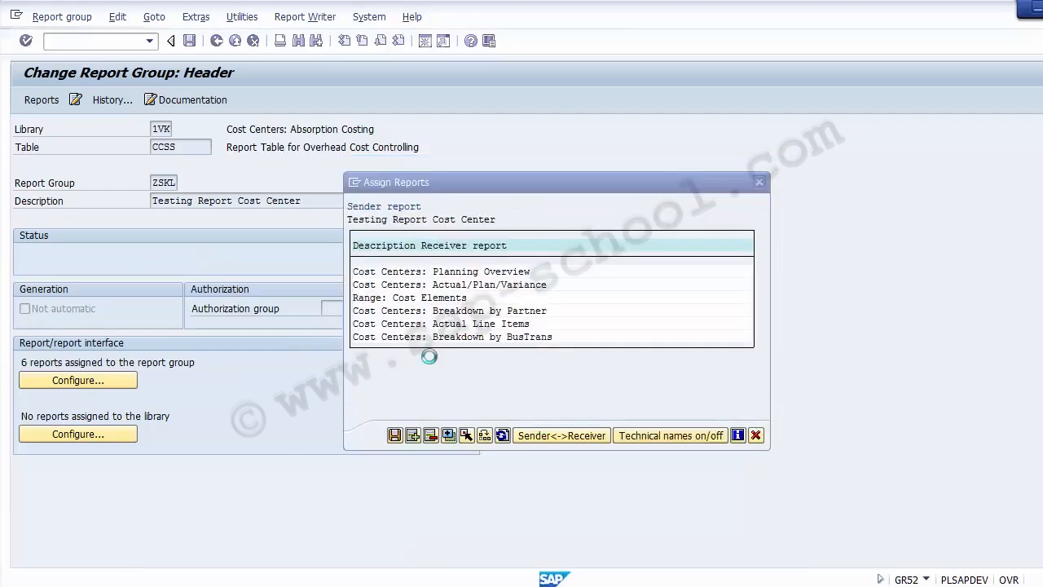
pyautogui.write('ZSIP')
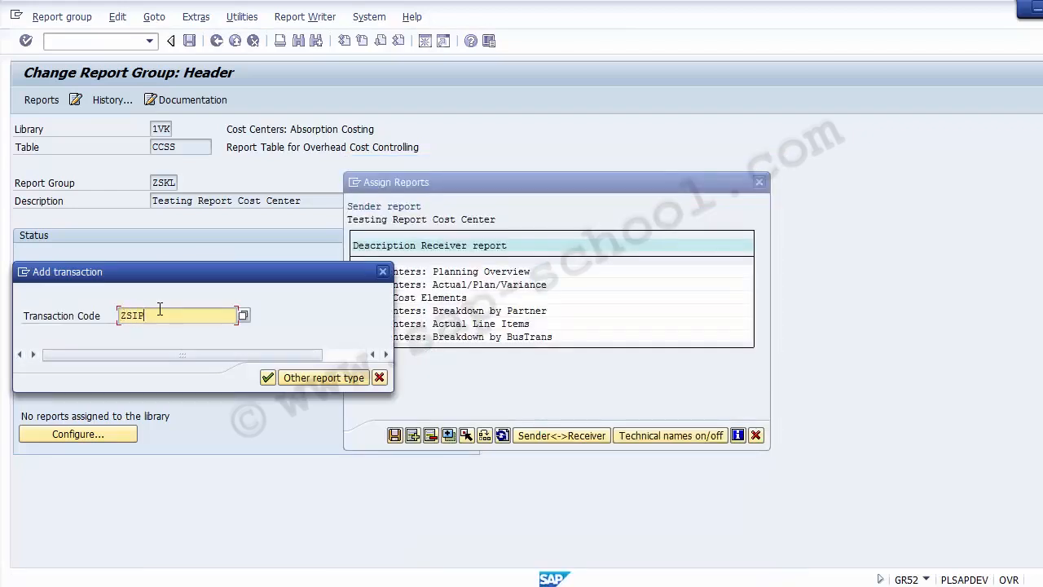
pyautogui.write('001')
pyautogui.moveTo(168, 312); pyautogui.dragTo(108, 318)
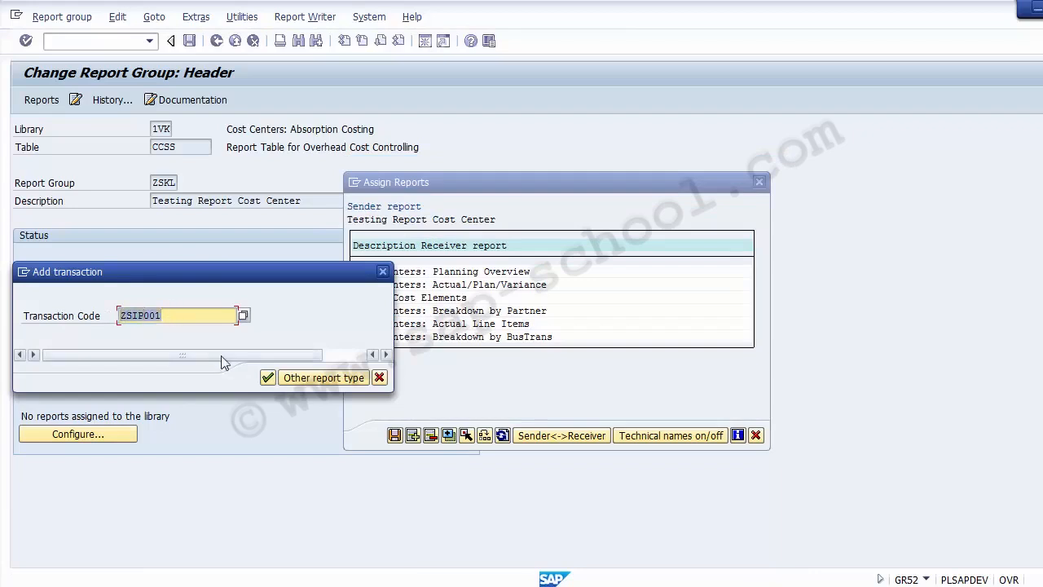
pyautogui.click(268, 378)
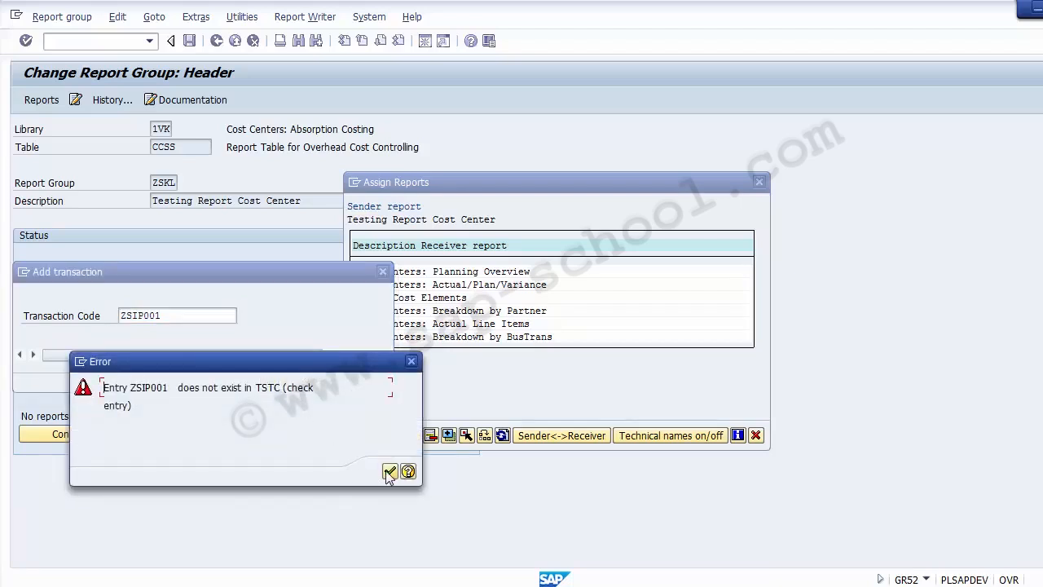
pyautogui.click(389, 472)
pyautogui.press('Escape')
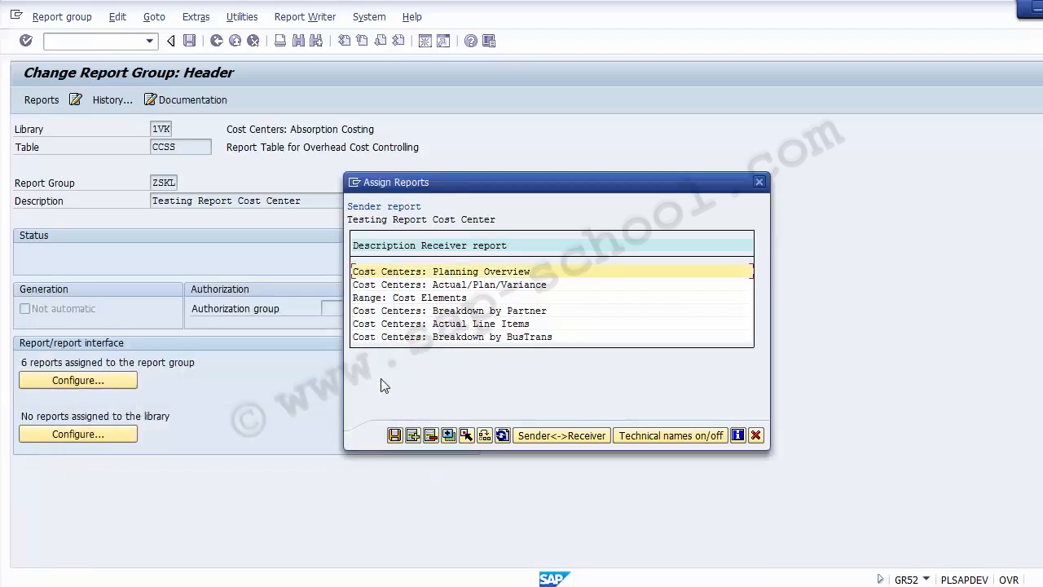
# Confirm ZSIP001 'Test Cost Center' is in ZSKL's report list, then back out to Easy Access
pyautogui.press('Escape')
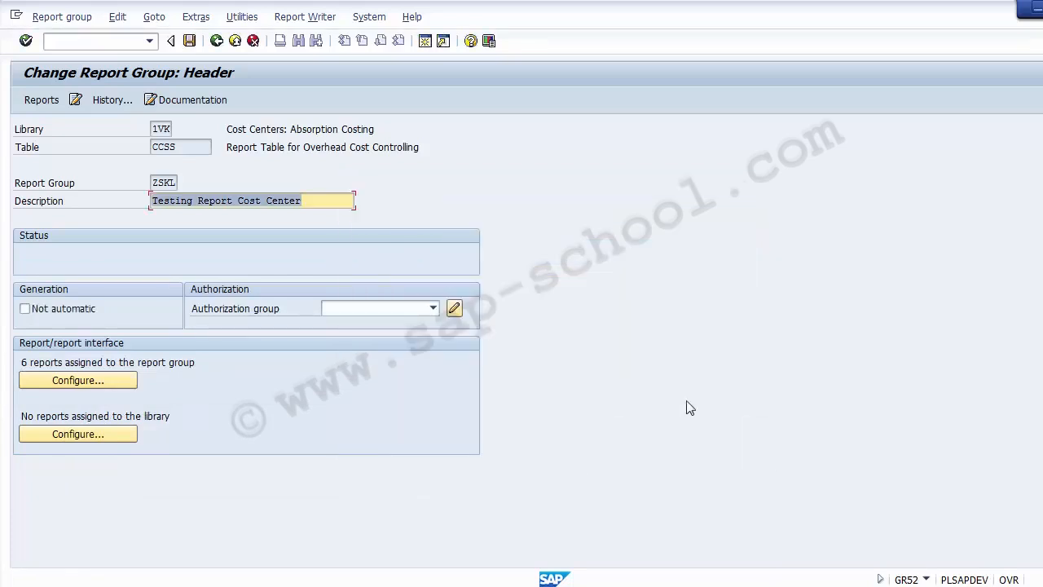
pyautogui.click(45, 100)
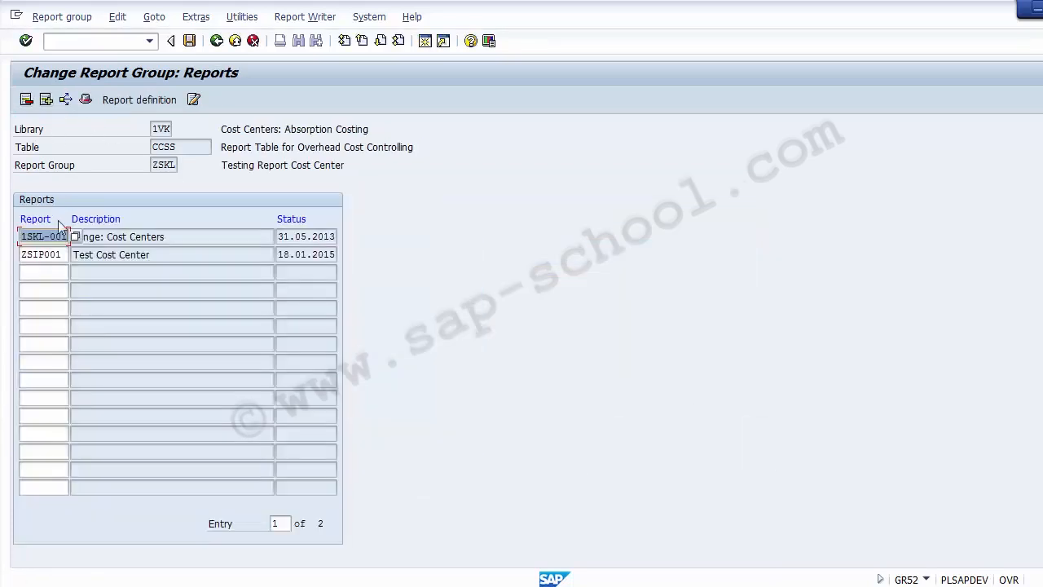
pyautogui.click(47, 255)
pyautogui.click(104, 253)
pyautogui.click(216, 40)
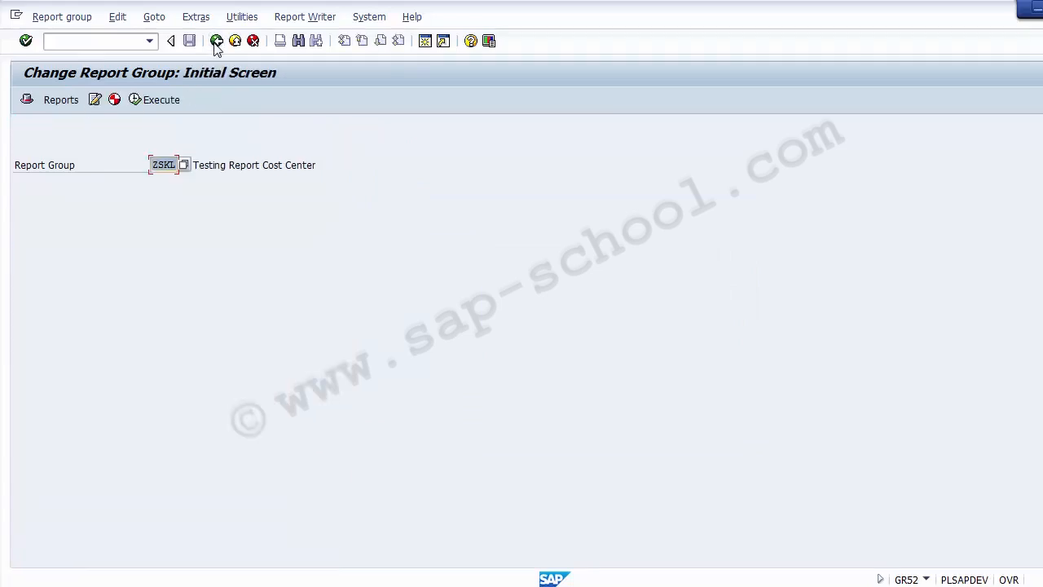
pyautogui.click(216, 40)
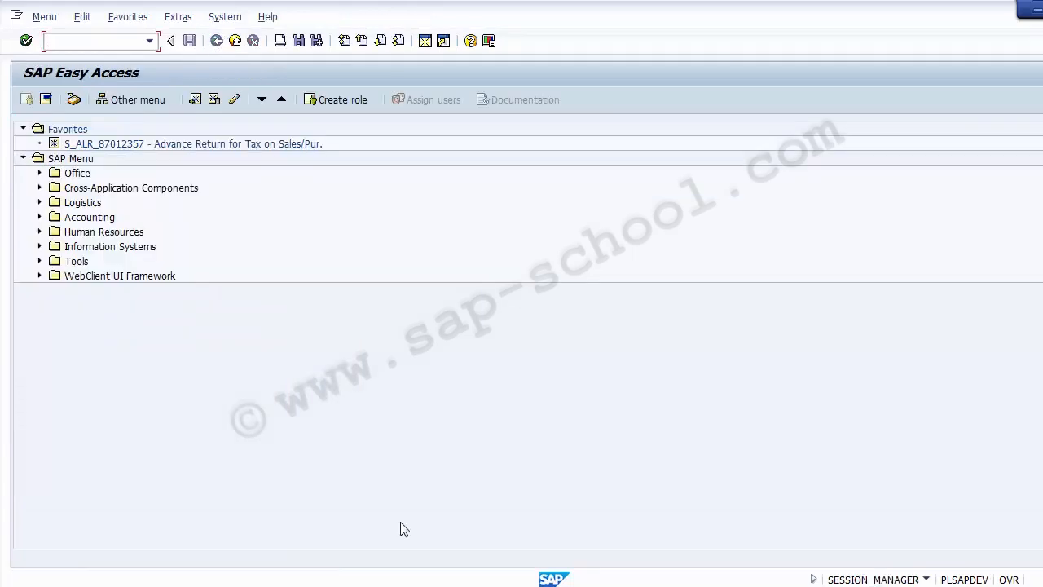
pyautogui.click(440, 586)
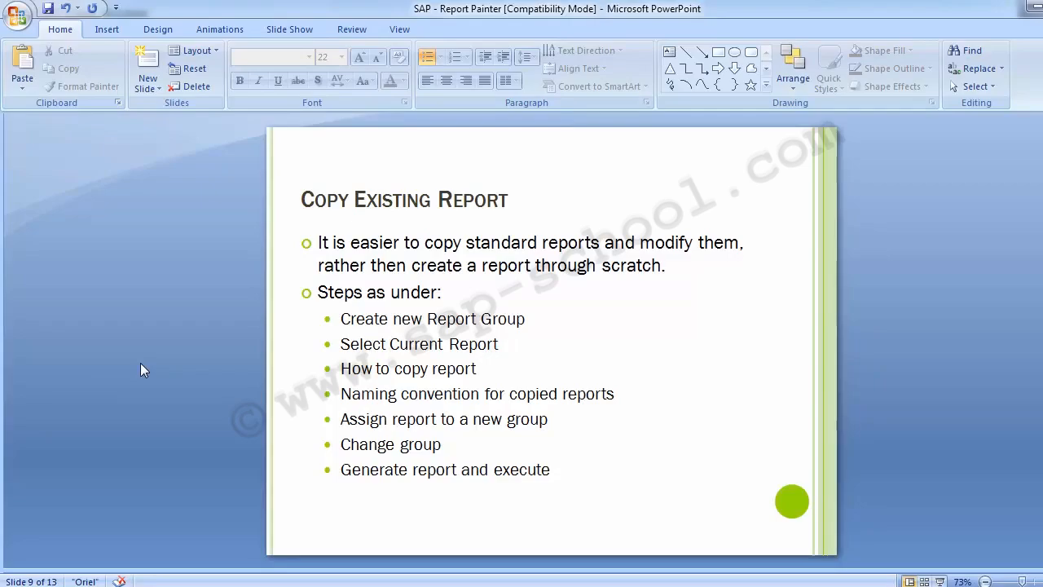
# Switch from the Copy Existing Report slide back to SAP Easy Access with Alt+Tab
pyautogui.hotkey('alt', 'Tab')
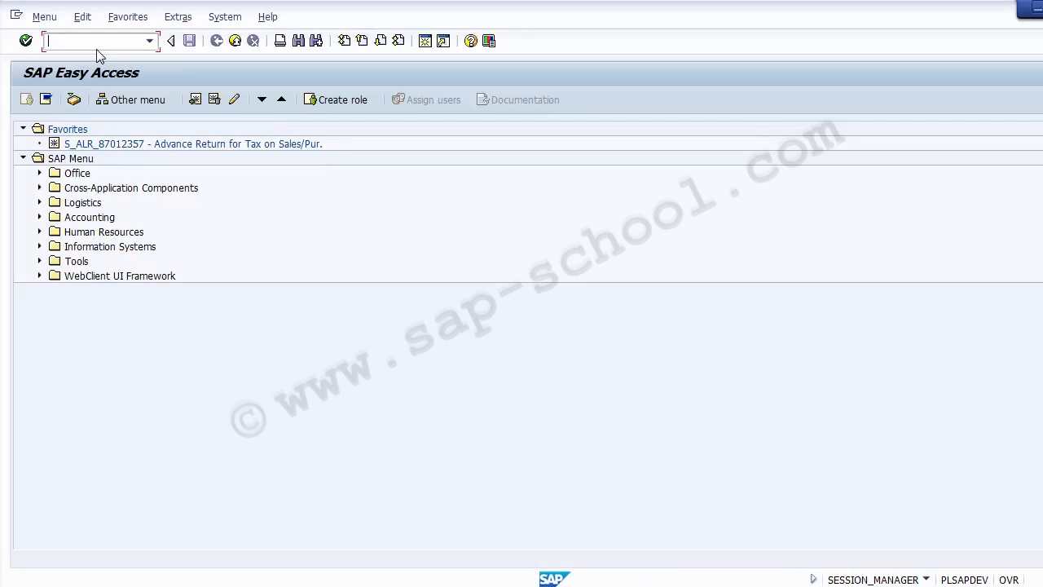
# Open Report Painter via GRR, expand library 1VK and select ZSIP001 Test Cost Center
pyautogui.write('GRR2')
pyautogui.press('Return')
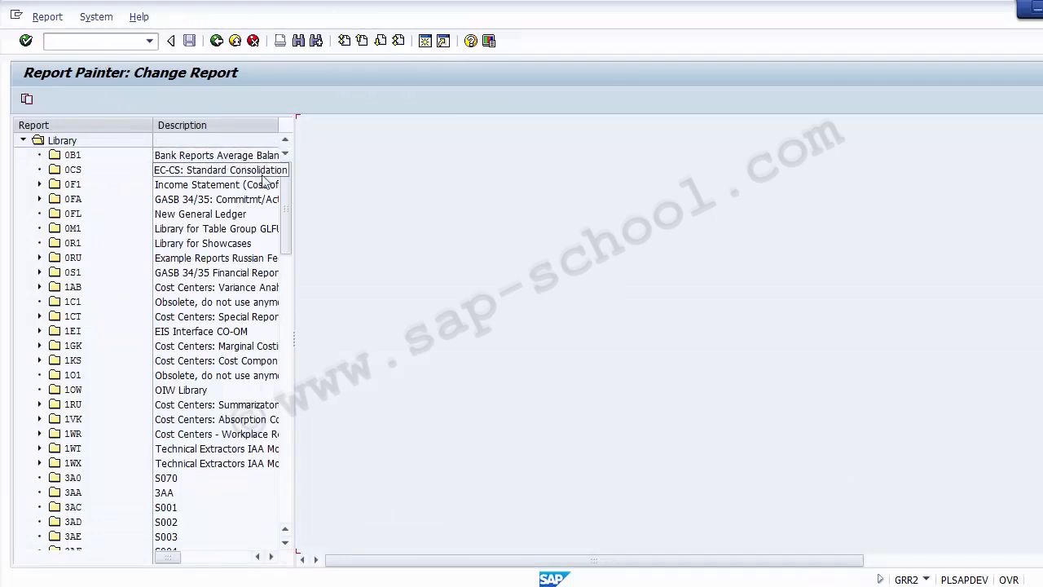
pyautogui.scroll(-1, 285, 219)
pyautogui.scroll(-1, 285, 220)
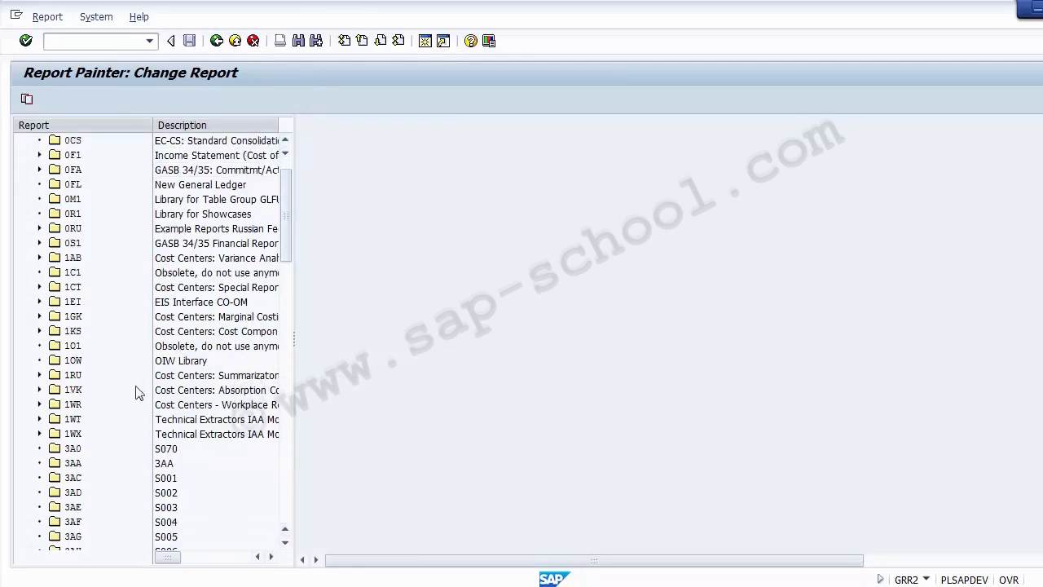
pyautogui.click(39, 389)
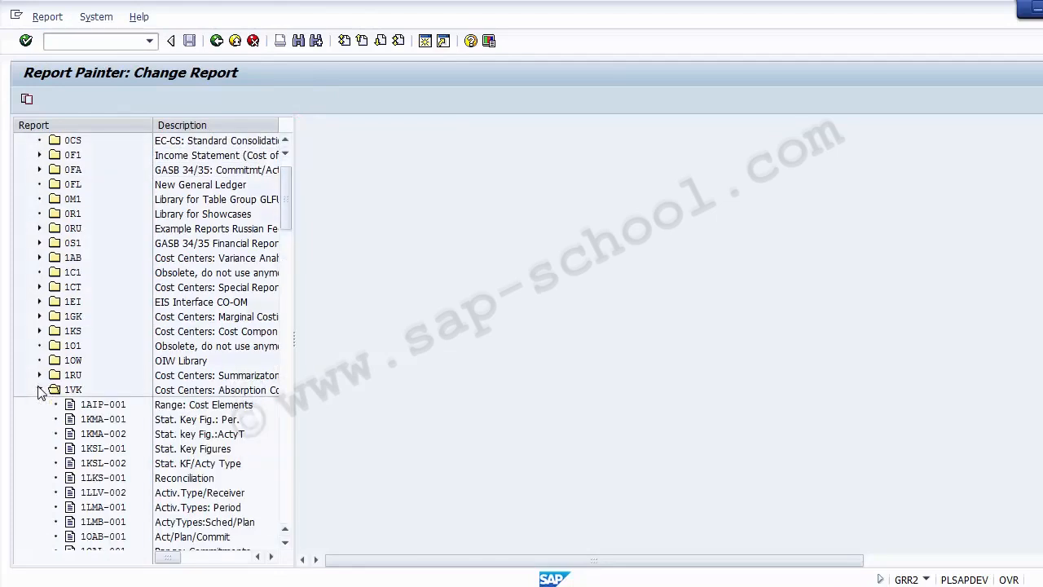
pyautogui.click(285, 507)
pyautogui.click(285, 507)
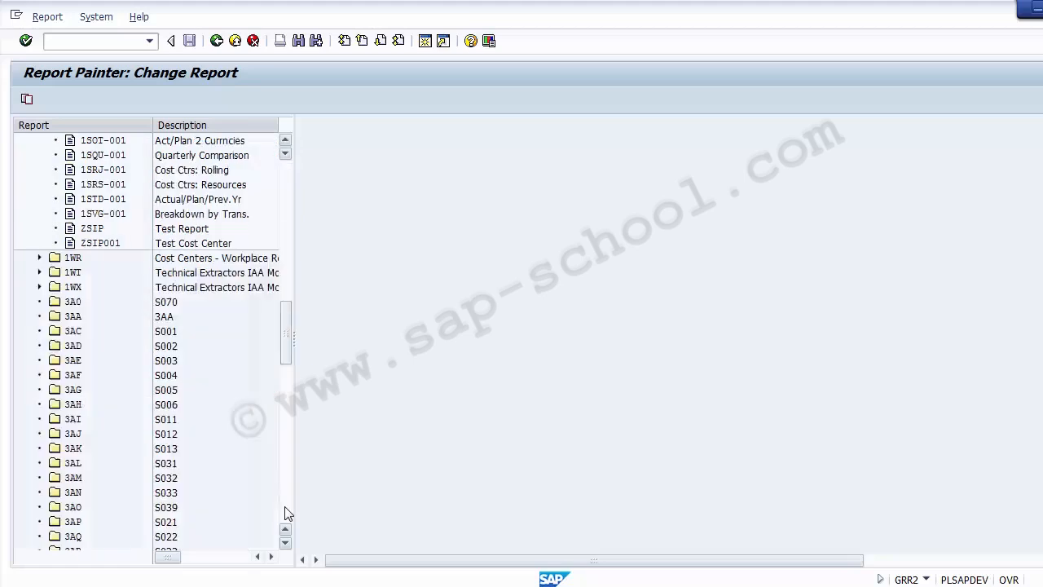
pyautogui.click(205, 245)
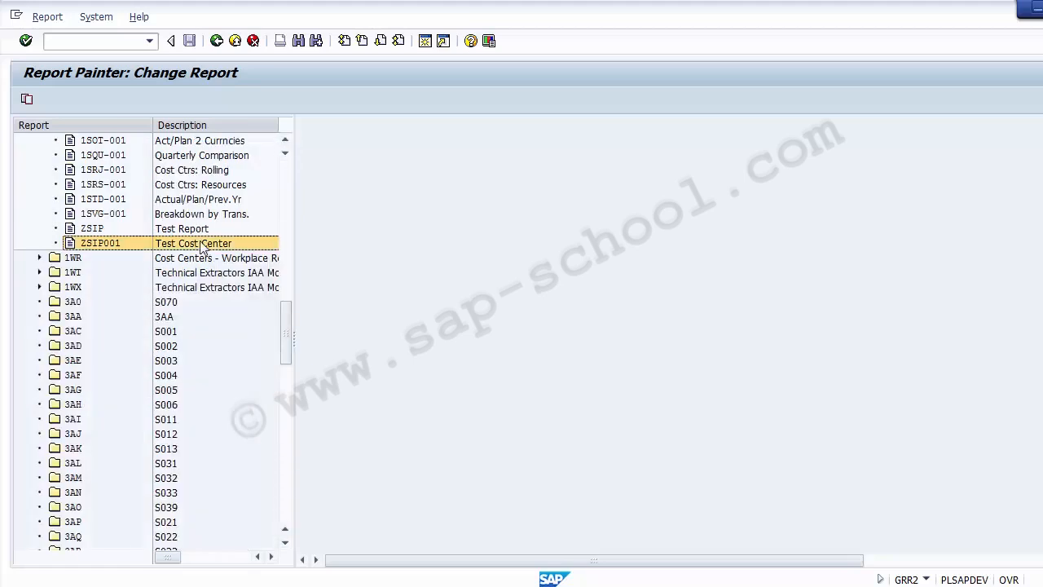
# Open ZSIP001 for changing and drag the splitter left to widen its layout
pyautogui.doubleClick(88, 248)
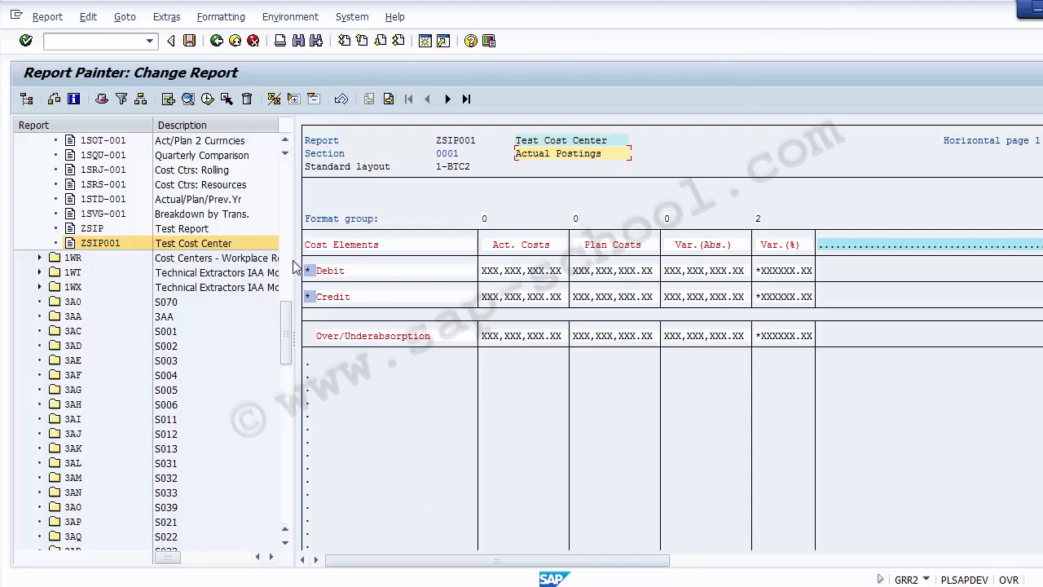
pyautogui.moveTo(289, 271); pyautogui.dragTo(43, 267)
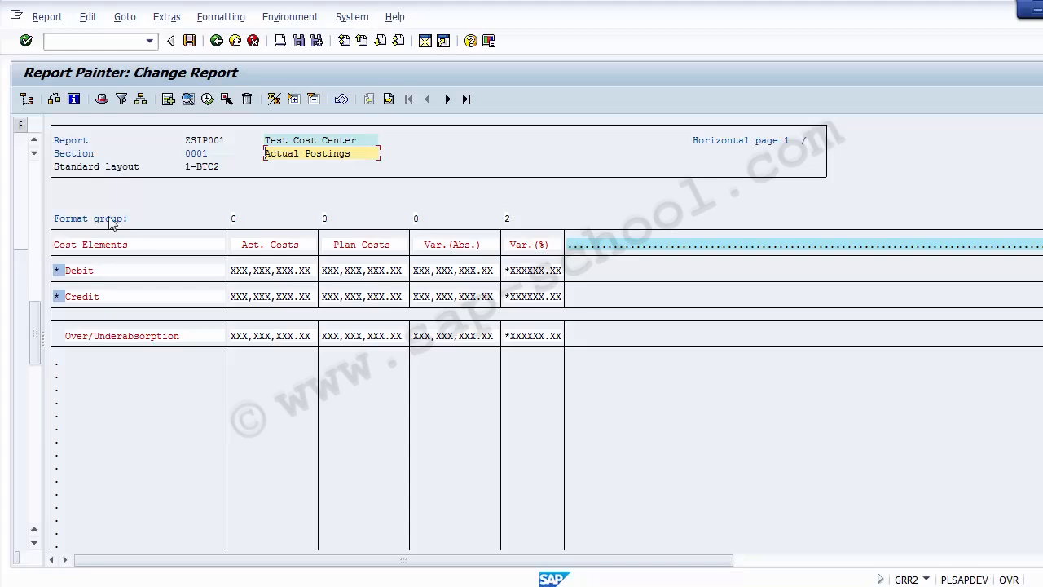
pyautogui.click(87, 20)
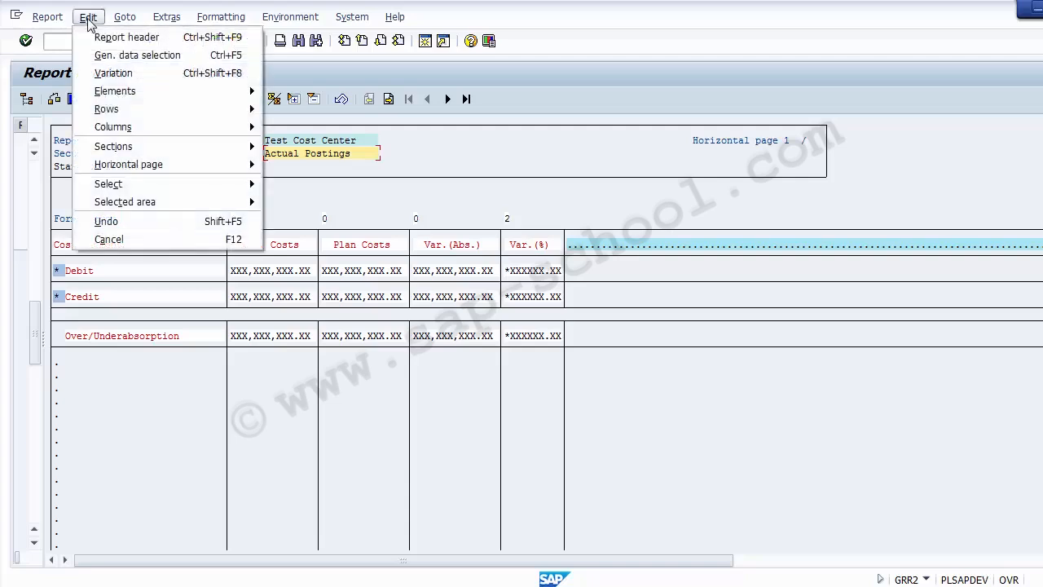
# Add Bus.Transaction to ZSIP001's general data selection characteristics
pyautogui.click(137, 57)
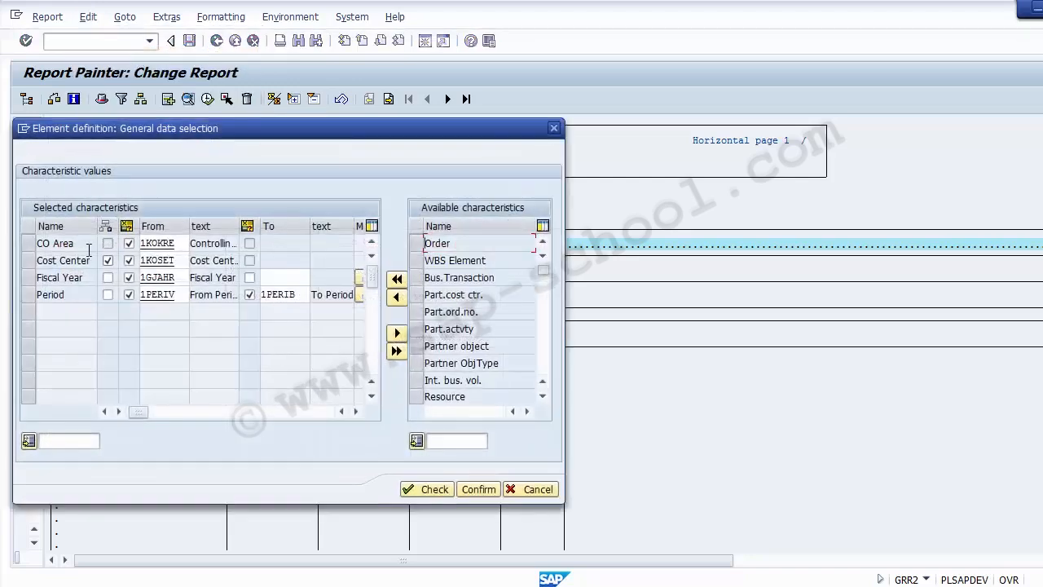
pyautogui.click(53, 243)
pyautogui.doubleClick(65, 295)
pyautogui.click(76, 295)
pyautogui.click(418, 278)
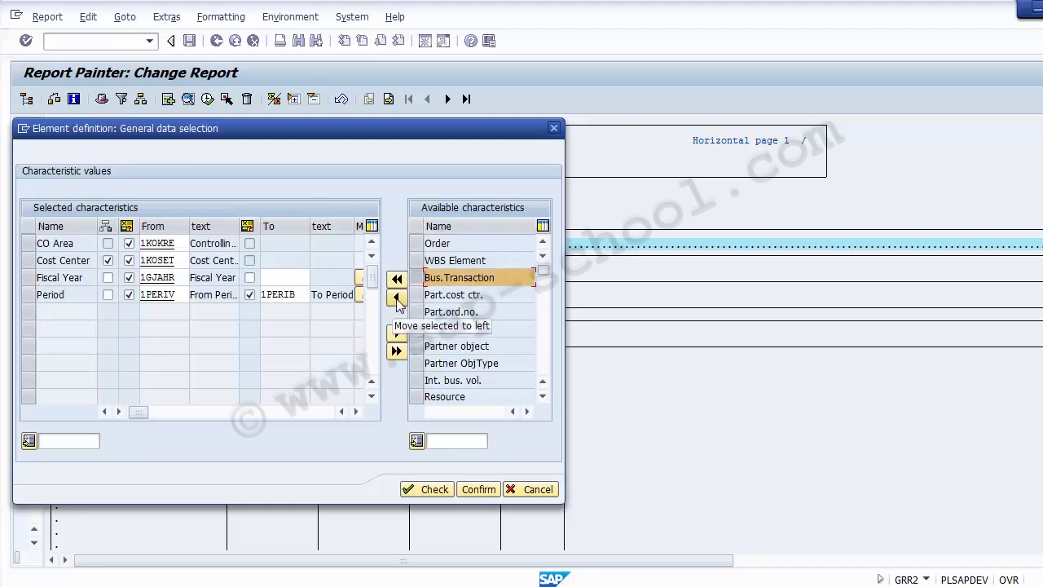
pyautogui.click(397, 298)
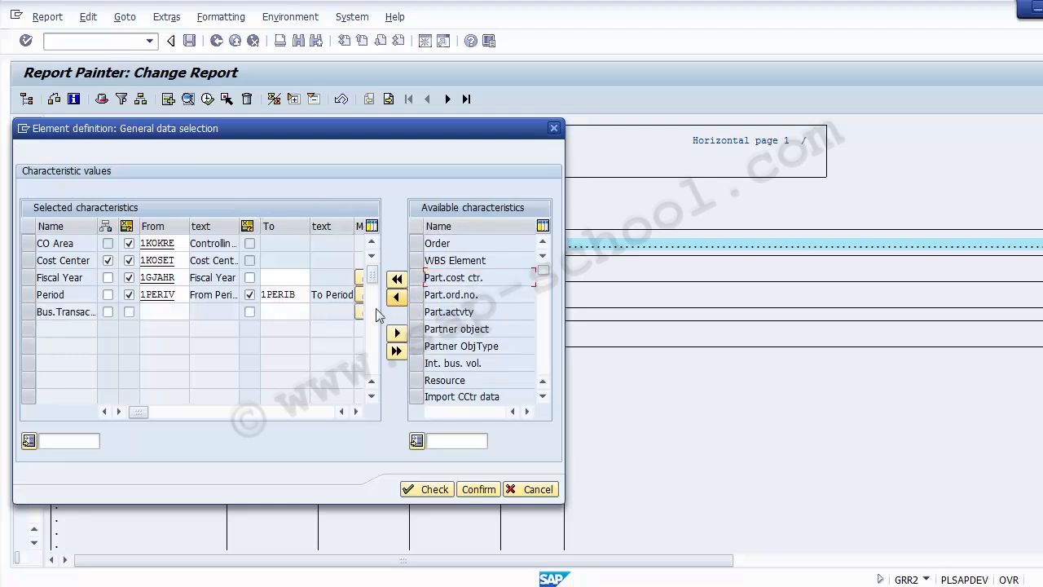
# Restrict Bus.Transaction to set 1-L-VORGANG.CCSS (Total Costs), then check and confirm the selection
pyautogui.click(61, 315)
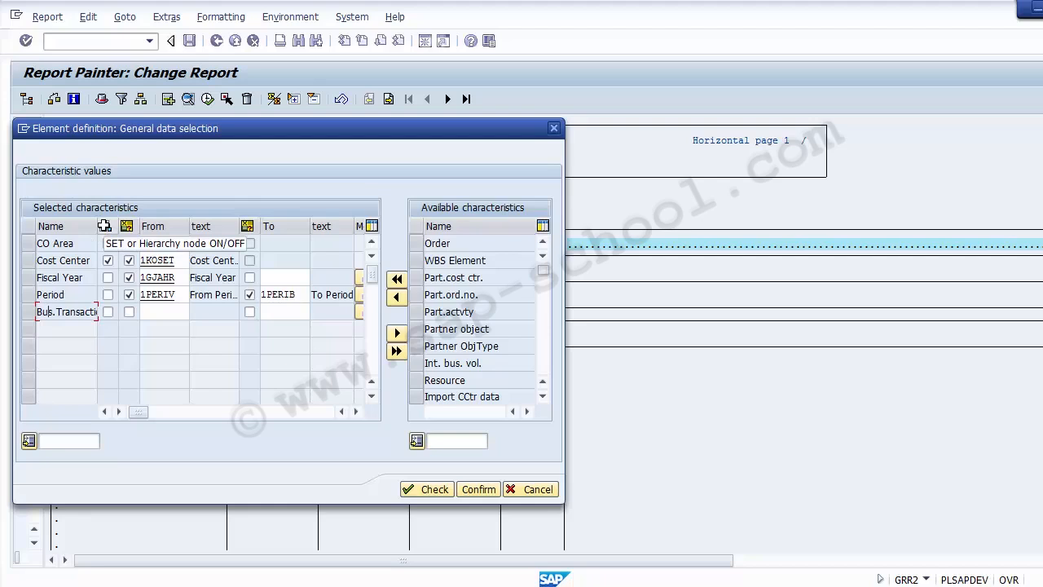
pyautogui.click(108, 312)
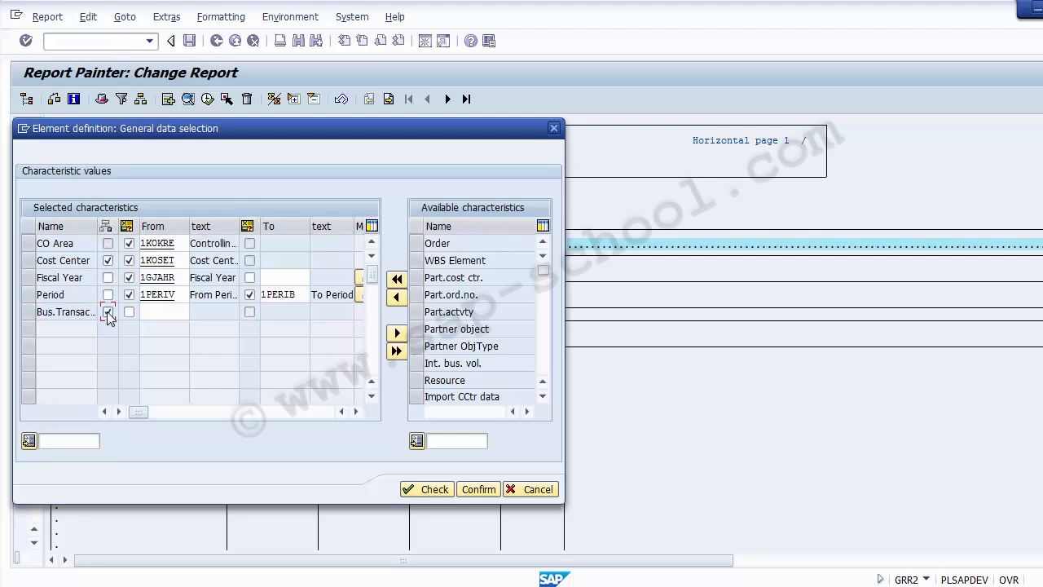
pyautogui.click(154, 315)
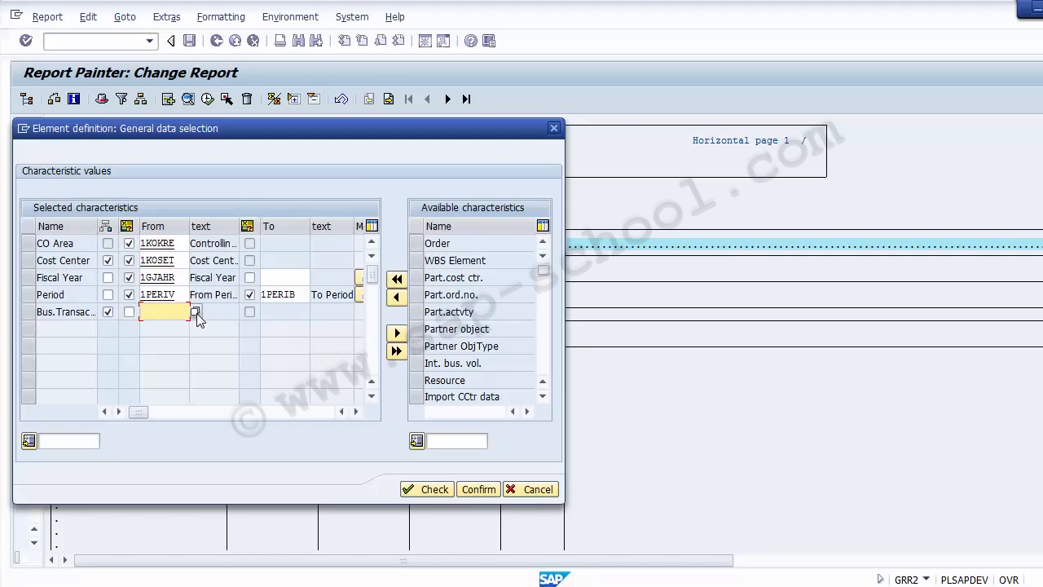
pyautogui.click(196, 313)
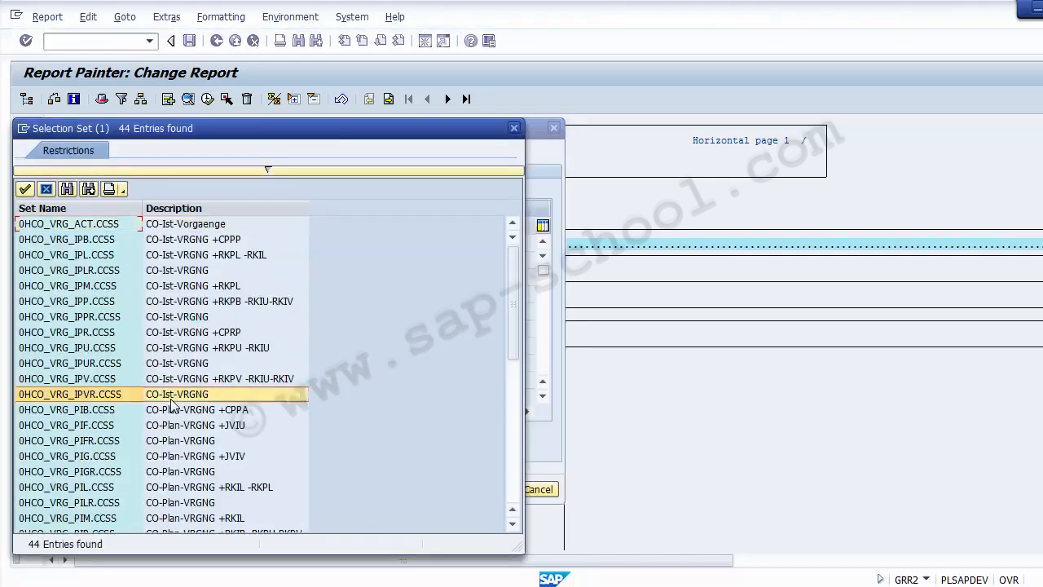
pyautogui.press('pagedown')
pyautogui.press('pagedown')
pyautogui.press('pageup')
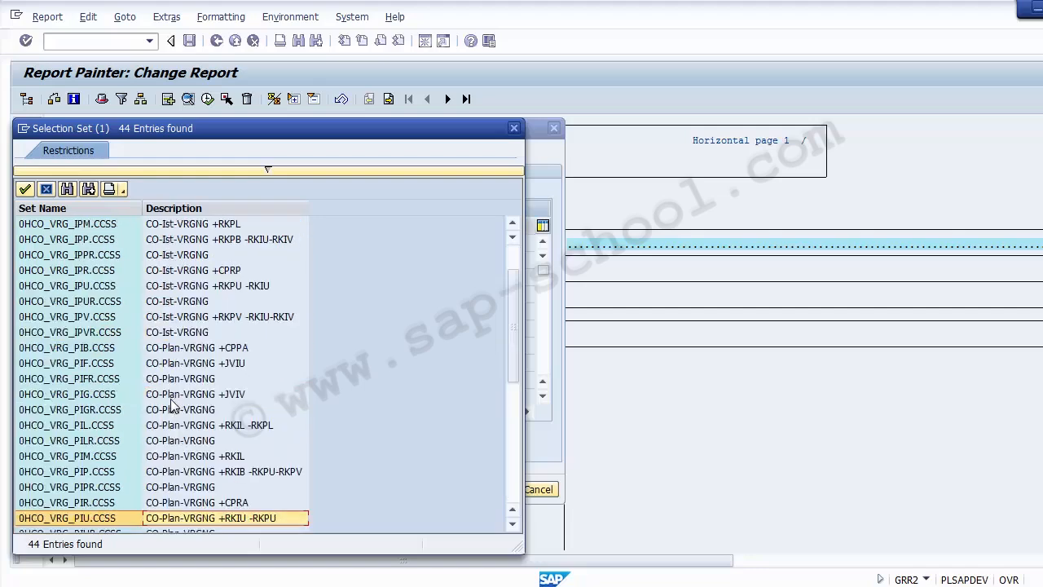
pyautogui.press('Down')
pyautogui.press('Down')
pyautogui.press('Down')
pyautogui.press('Down')
pyautogui.press('Down')
pyautogui.press('Down')
pyautogui.press('Down')
pyautogui.press('Down')
pyautogui.press('Down')
pyautogui.press('Down')
pyautogui.press('Down')
pyautogui.press('Down')
pyautogui.press('Down')
pyautogui.press('Down')
pyautogui.press('Down')
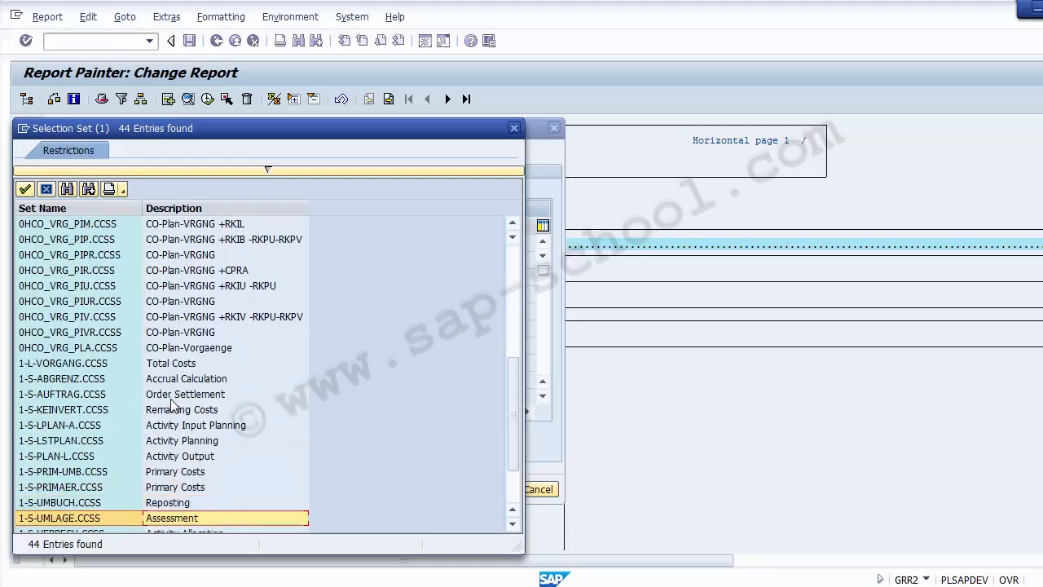
pyautogui.press('Up')
pyautogui.press('Up')
pyautogui.press('Up')
pyautogui.press('Up')
pyautogui.press('Up')
pyautogui.press('Up')
pyautogui.press('Up')
pyautogui.press('Up')
pyautogui.press('Up')
pyautogui.press('Up')
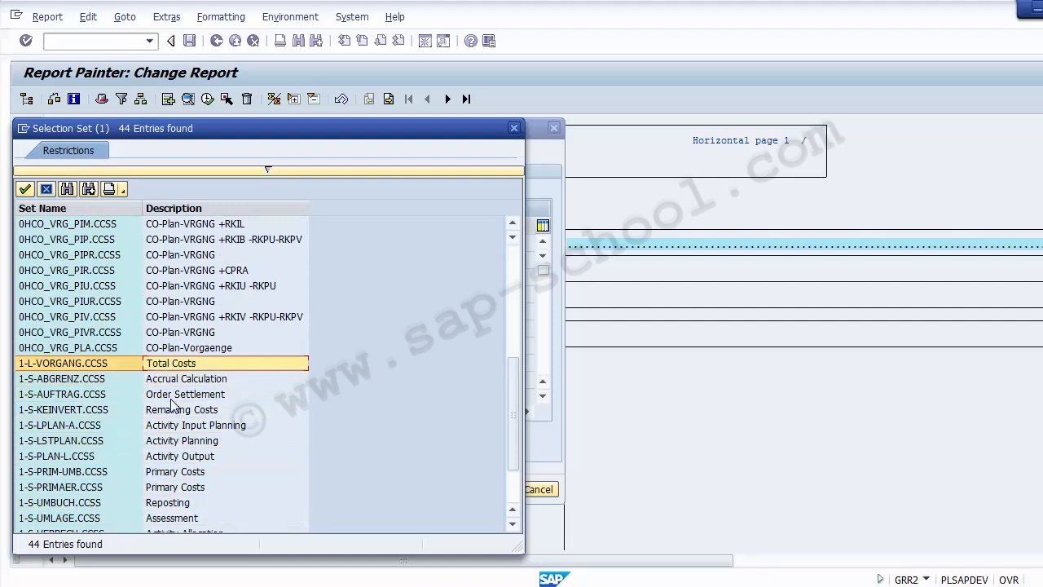
pyautogui.press('Return')
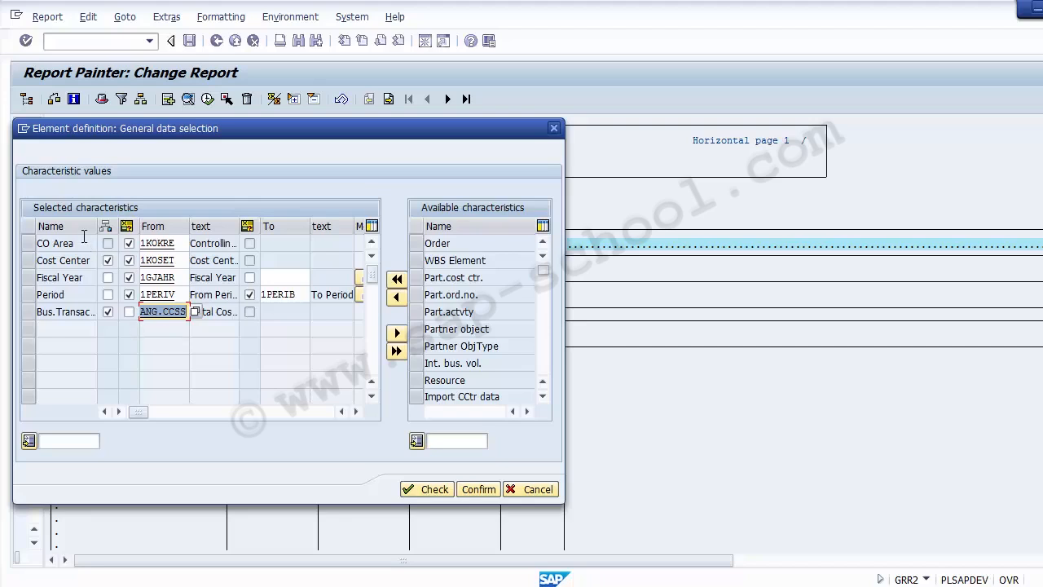
pyautogui.click(502, 330)
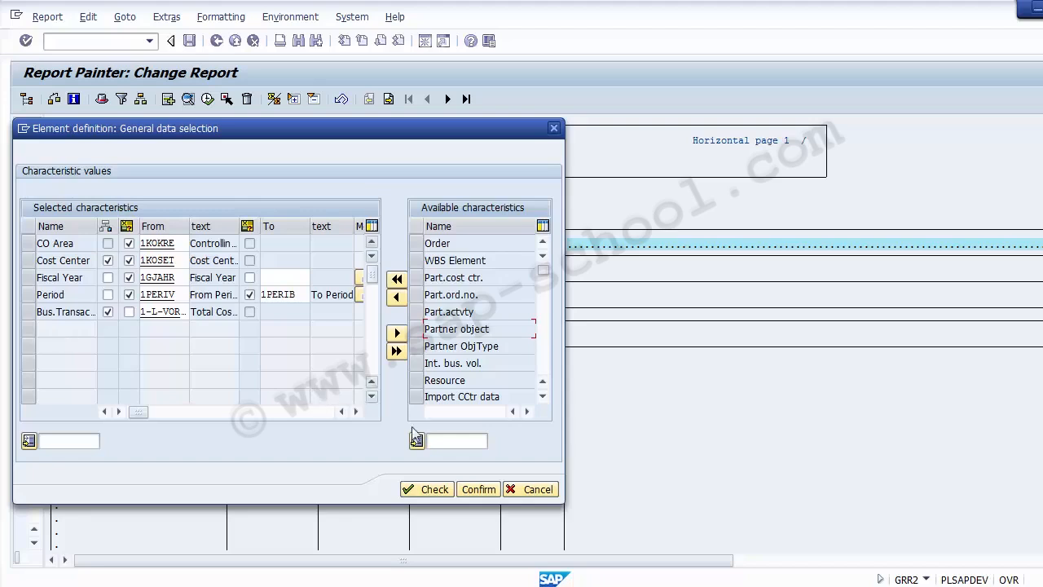
pyautogui.click(428, 493)
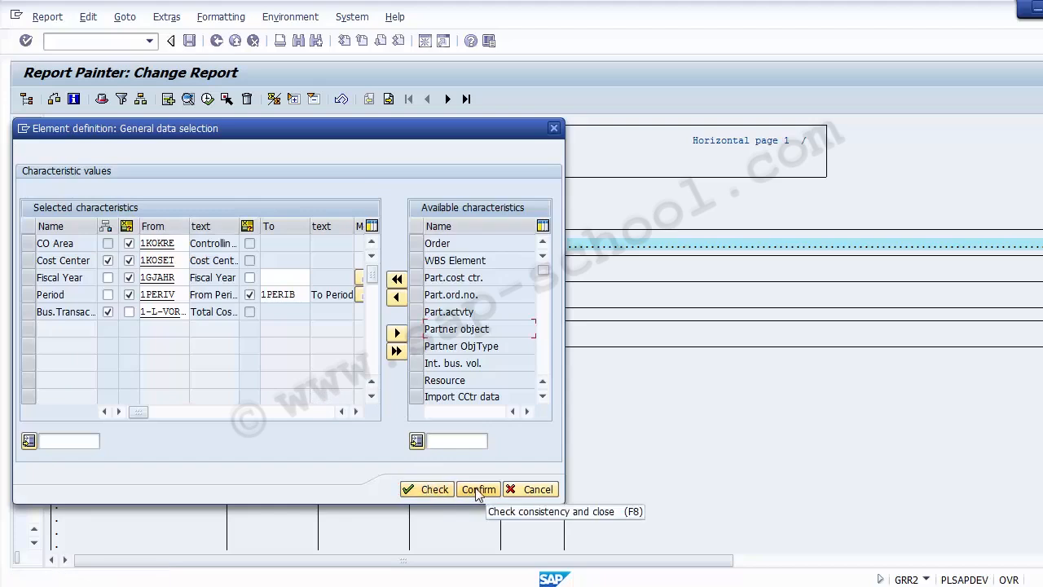
pyautogui.click(478, 491)
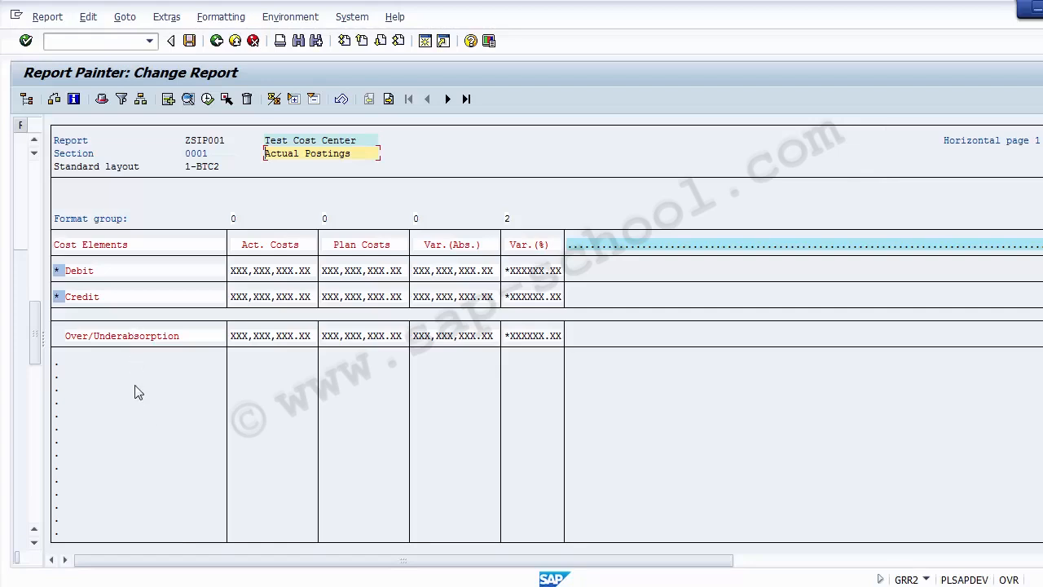
# Open the Over/Underabsorption row's Y001 + Y002 formula and move the dialog aside
pyautogui.click(119, 338)
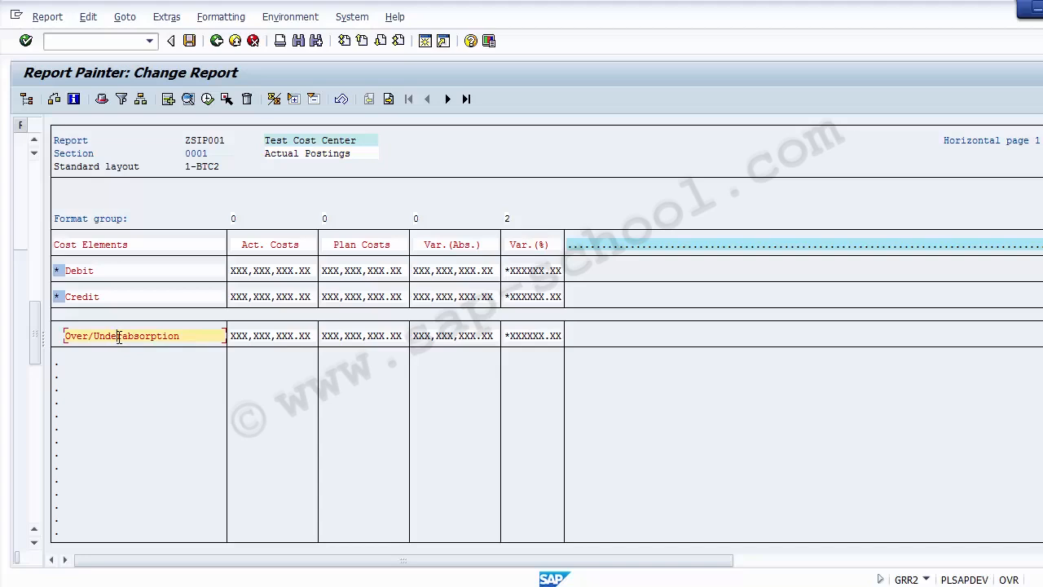
pyautogui.doubleClick(119, 337)
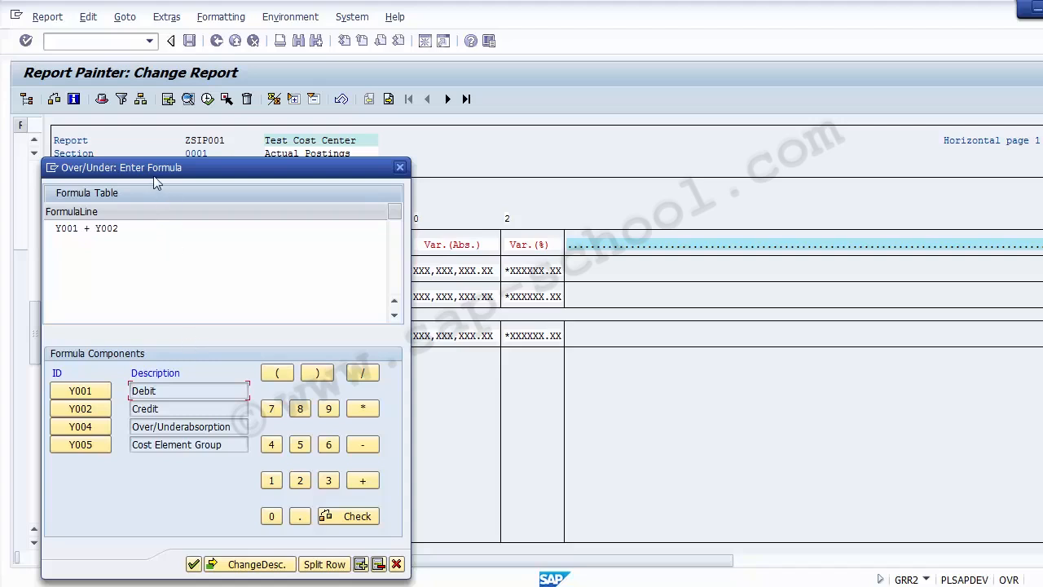
pyautogui.moveTo(152, 171); pyautogui.dragTo(558, 145)
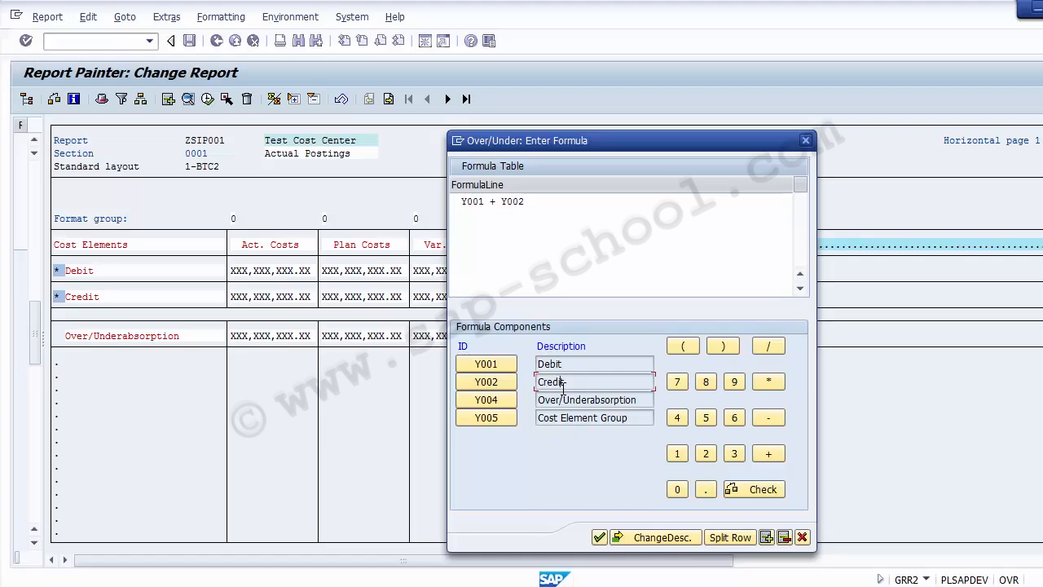
pyautogui.click(531, 202)
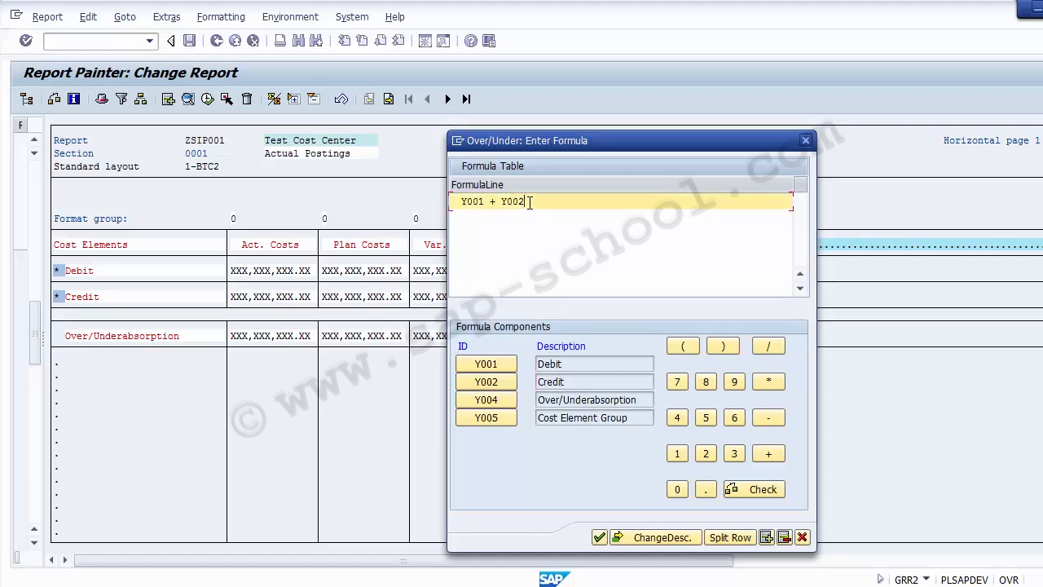
pyautogui.moveTo(531, 202); pyautogui.dragTo(457, 205)
pyautogui.click(530, 236)
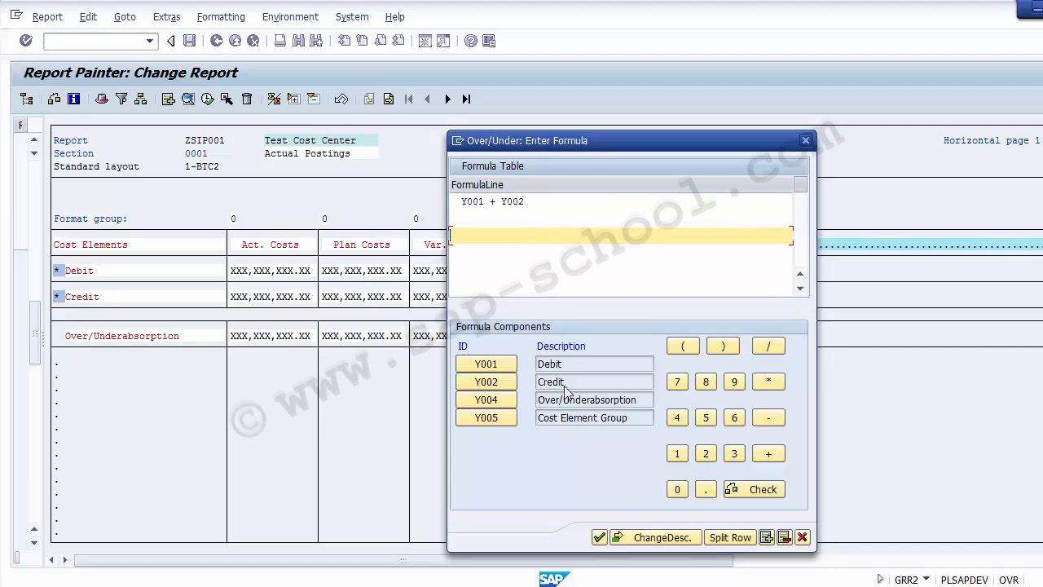
# Change the formula to Y001 - Y002, then restore it to Y001 + Y002
pyautogui.click(498, 203)
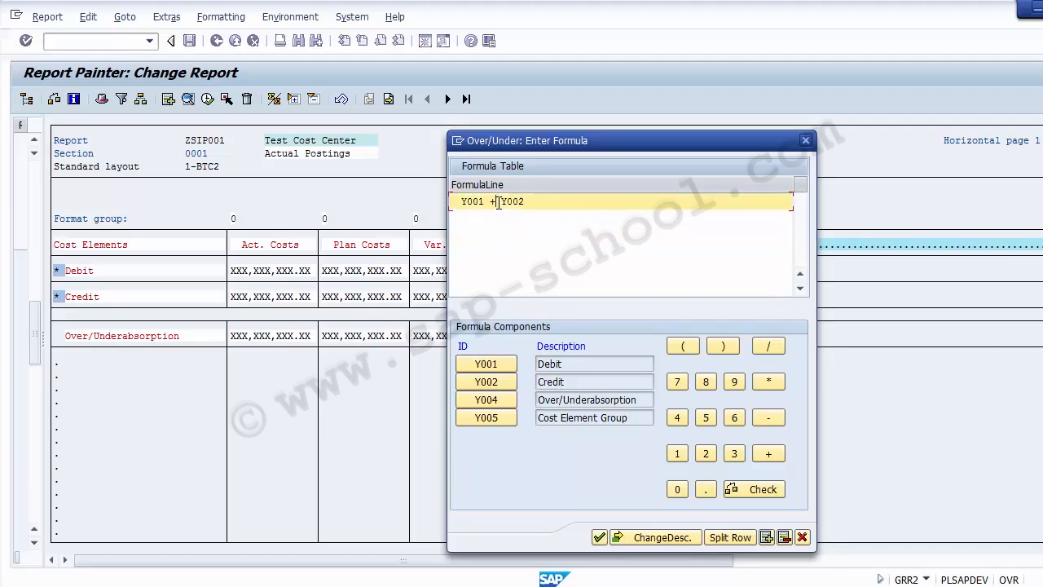
pyautogui.press('BackSpace')
pyautogui.write('-')
pyautogui.press('Delete')
pyautogui.press('Delete')
pyautogui.press('Delete')
pyautogui.click(489, 382)
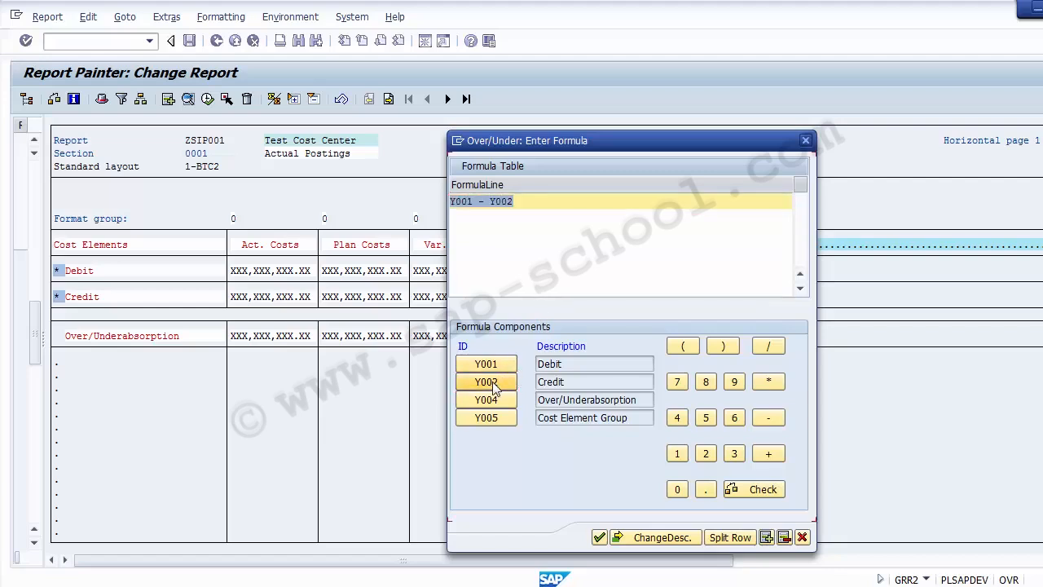
pyautogui.click(518, 254)
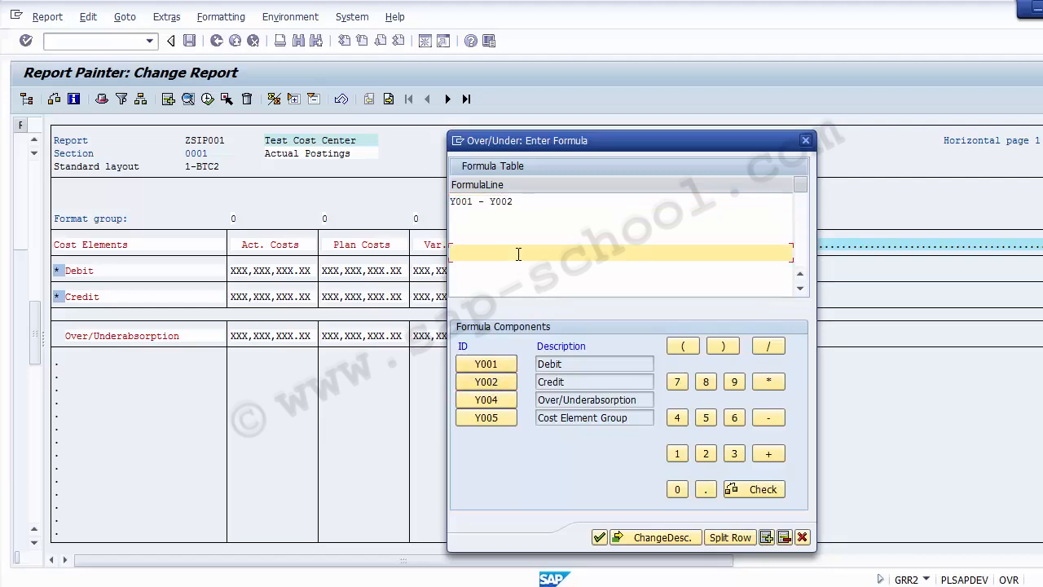
pyautogui.click(483, 202)
pyautogui.press('BackSpace')
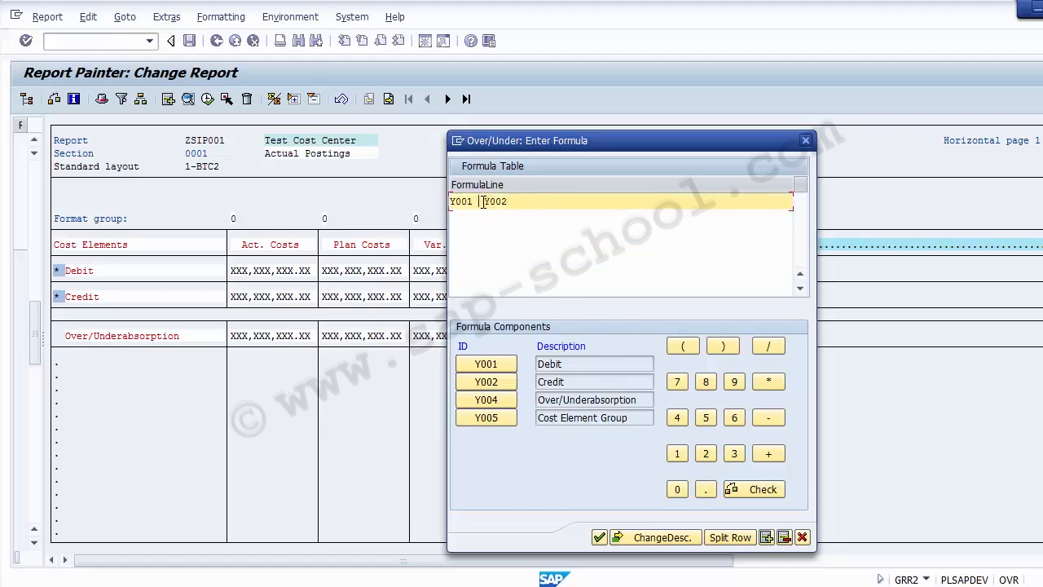
pyautogui.click(769, 454)
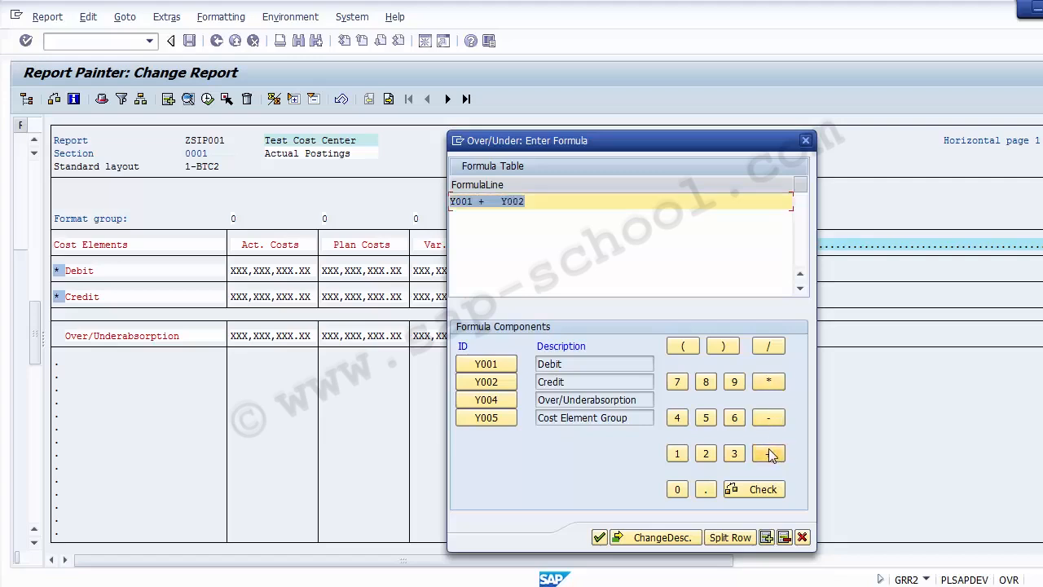
# Rebuild the formula as (Y001+Y002)/2 using the keypad and Debit/Credit components
pyautogui.press('Delete')
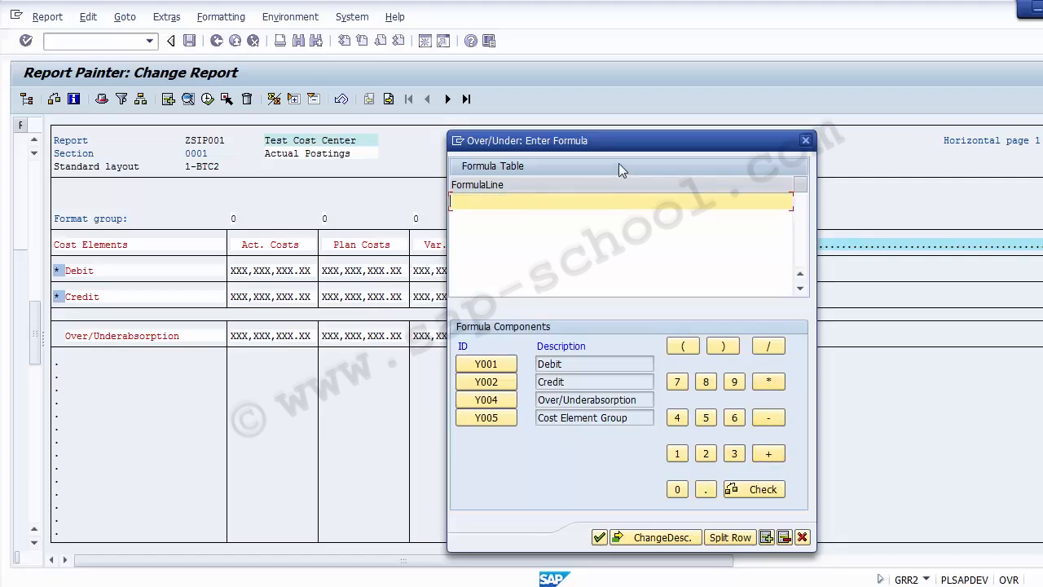
pyautogui.click(683, 347)
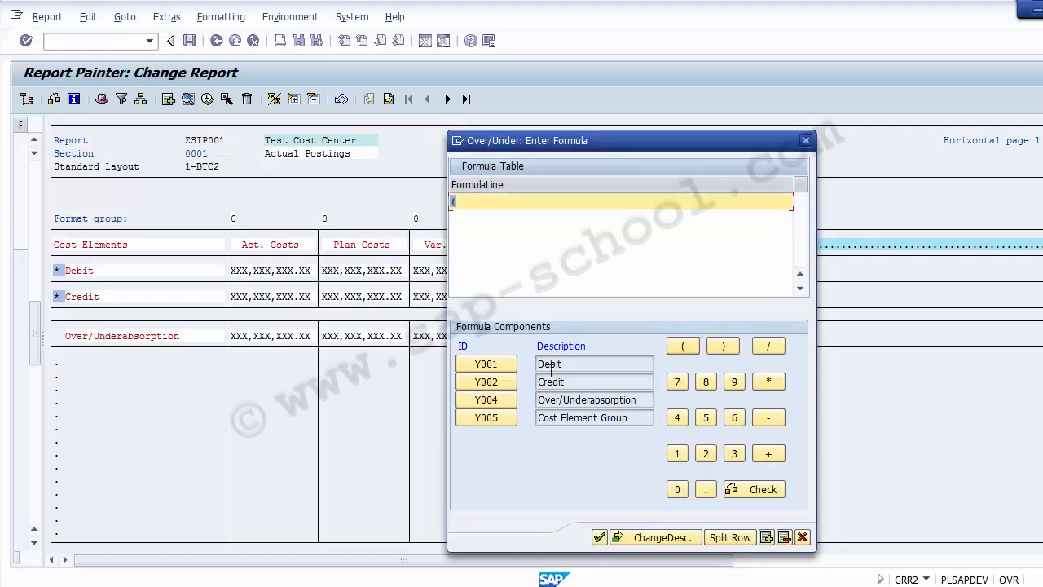
pyautogui.click(485, 363)
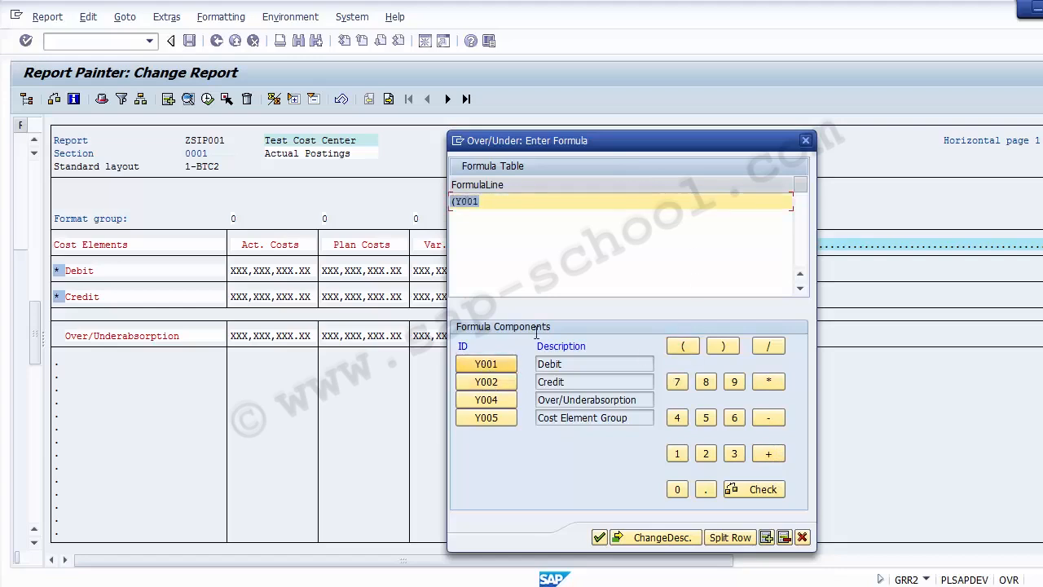
pyautogui.click(768, 455)
pyautogui.click(485, 381)
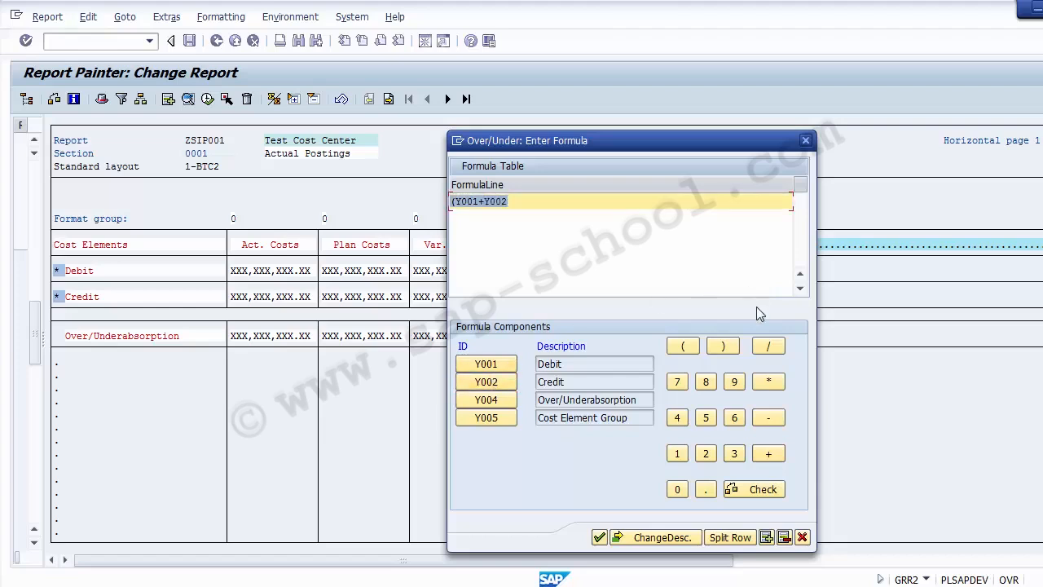
pyautogui.click(723, 347)
pyautogui.click(768, 346)
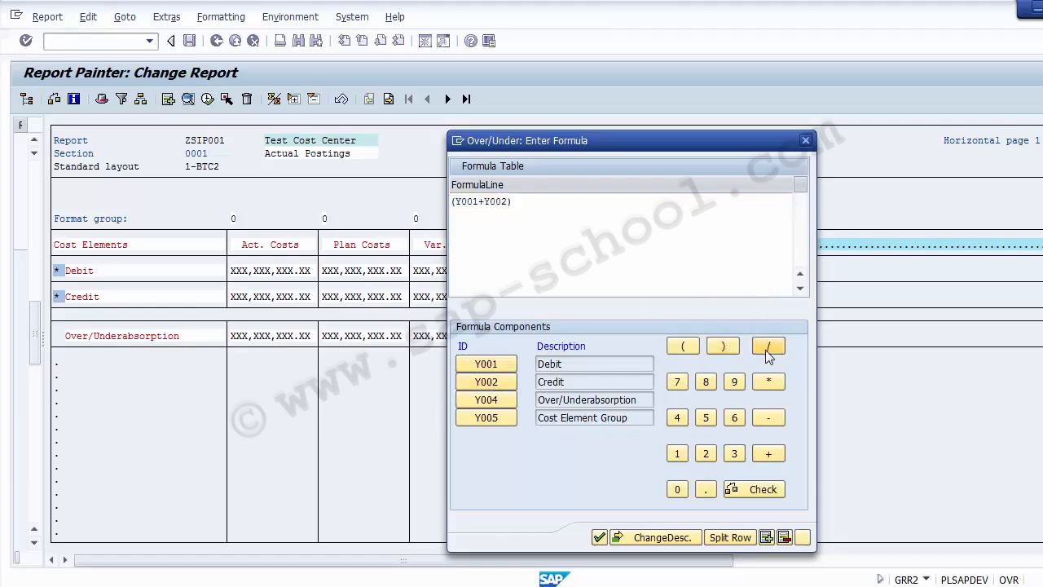
pyautogui.click(706, 454)
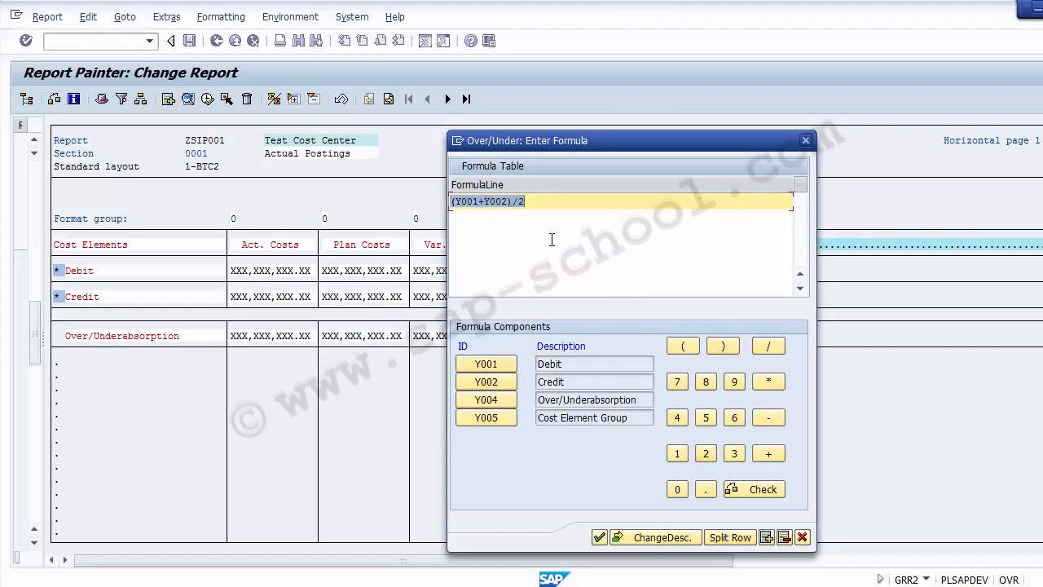
pyautogui.click(640, 538)
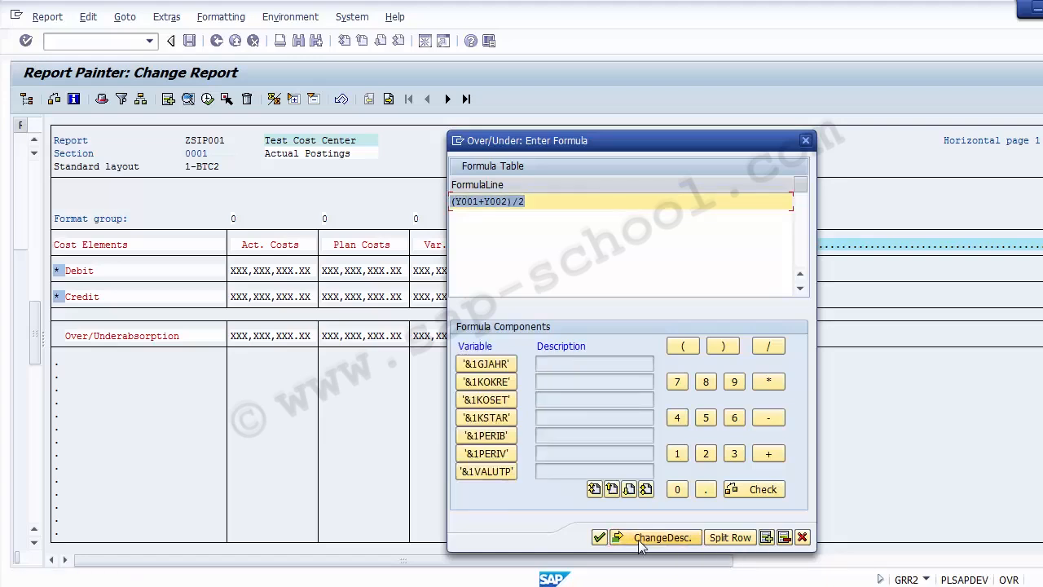
pyautogui.click(643, 539)
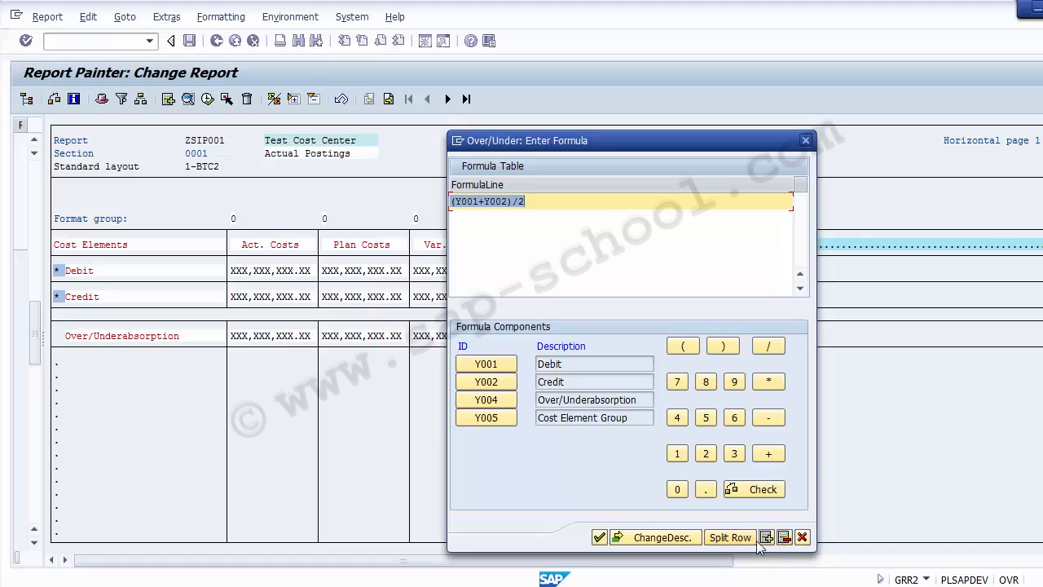
# Accept the formula and set the Over/Underabsorption row's short, medium and long texts to 'Average'
pyautogui.click(617, 539)
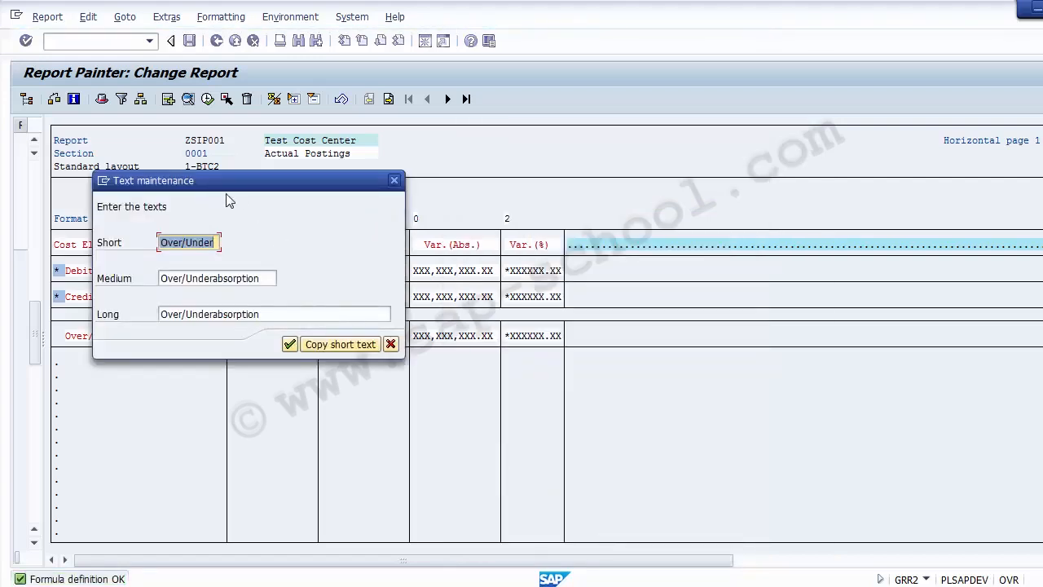
pyautogui.moveTo(216, 189); pyautogui.dragTo(452, 296)
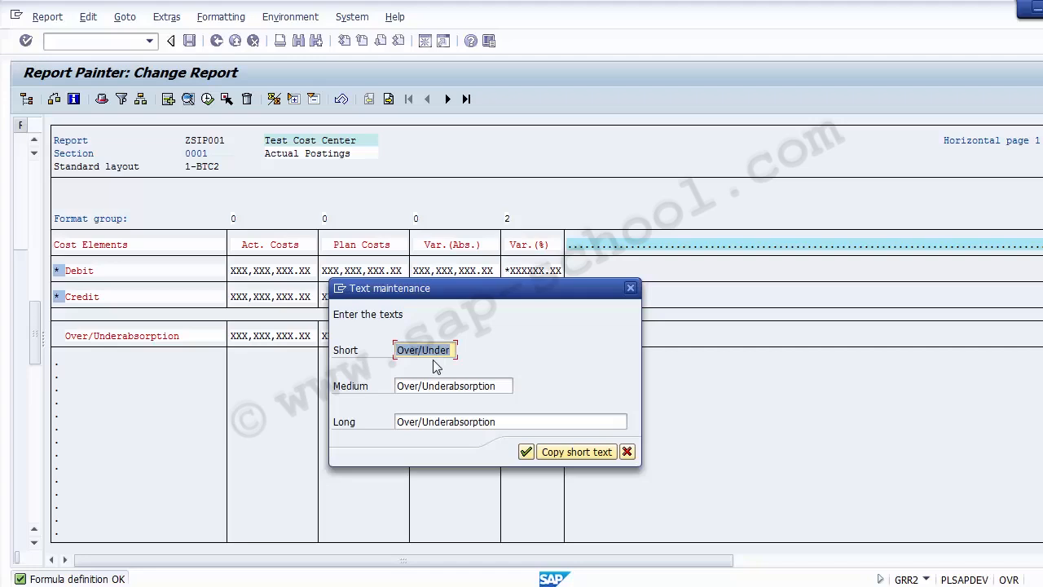
pyautogui.write('Average')
pyautogui.hotkey('shift', 'Home')
pyautogui.hotkey('ctrl', 'c')
pyautogui.click(442, 385)
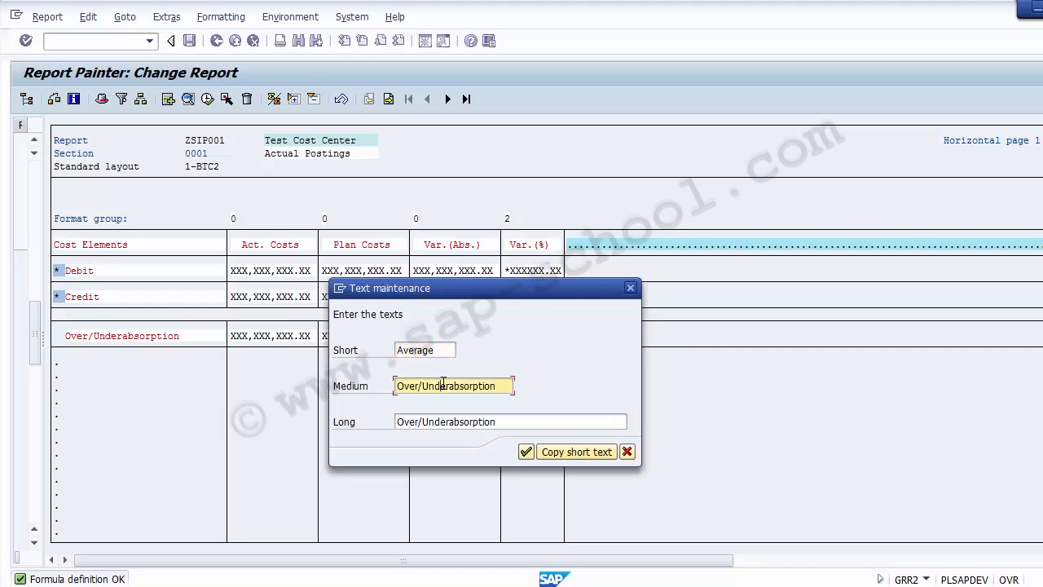
pyautogui.hotkey('ctrl', 'a')
pyautogui.hotkey('ctrl', 'v')
pyautogui.click(451, 421)
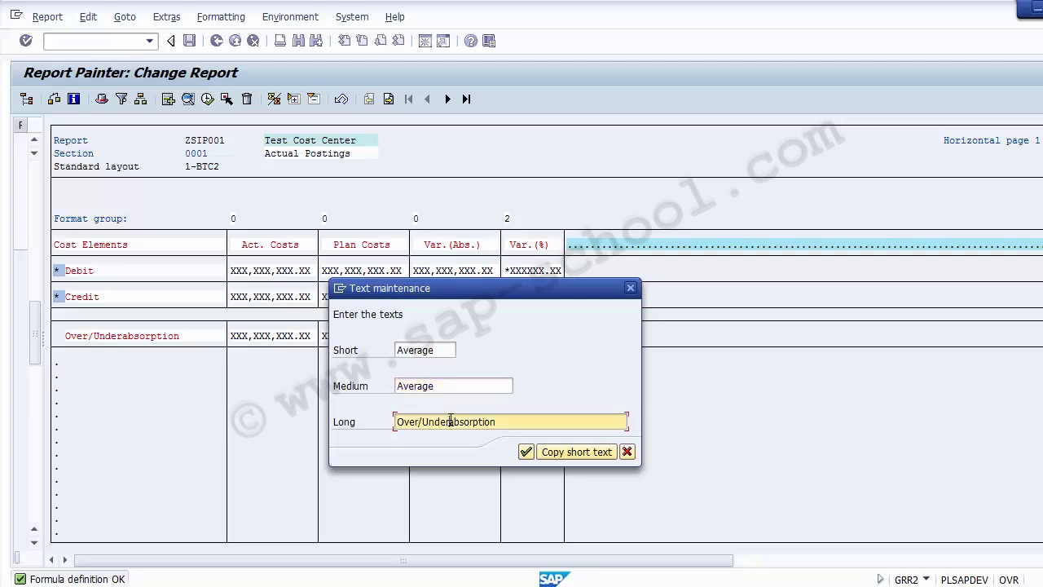
pyautogui.hotkey('ctrl', 'a')
pyautogui.hotkey('ctrl', 'v')
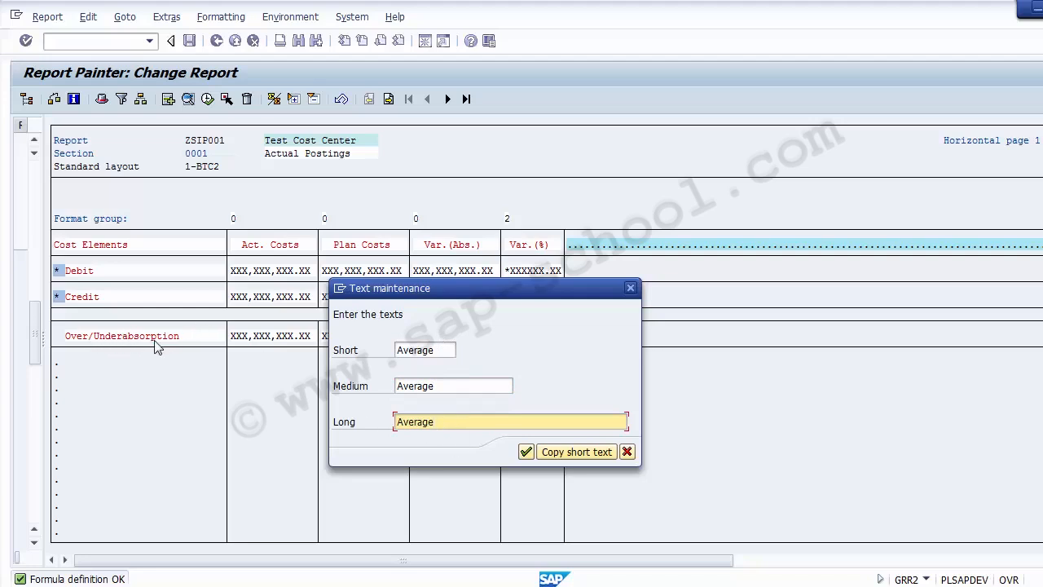
pyautogui.click(525, 453)
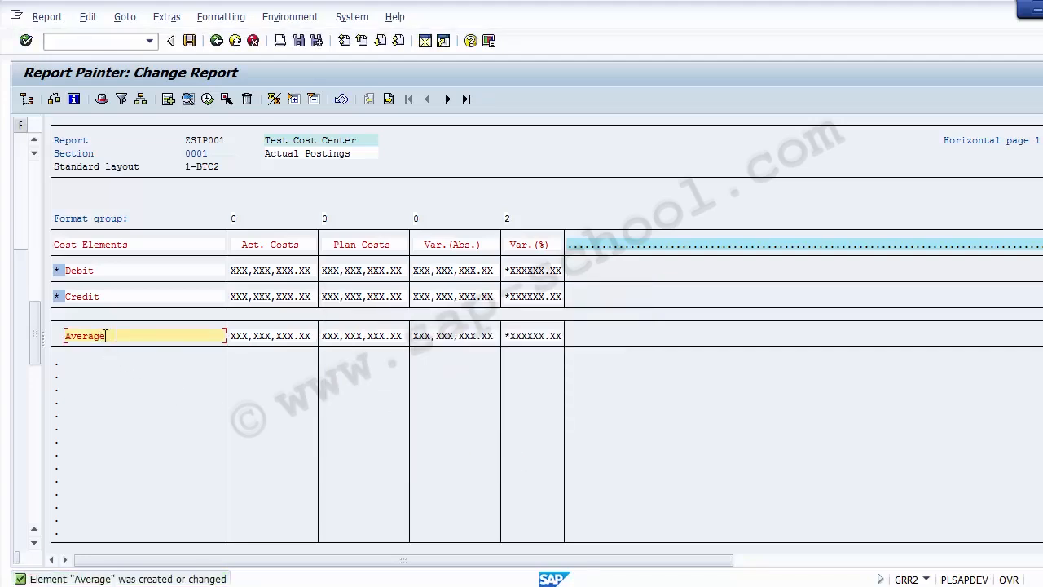
# Open the Element definition: Actual Costs from the Act. Costs column header
pyautogui.moveTo(106, 336); pyautogui.dragTo(63, 336)
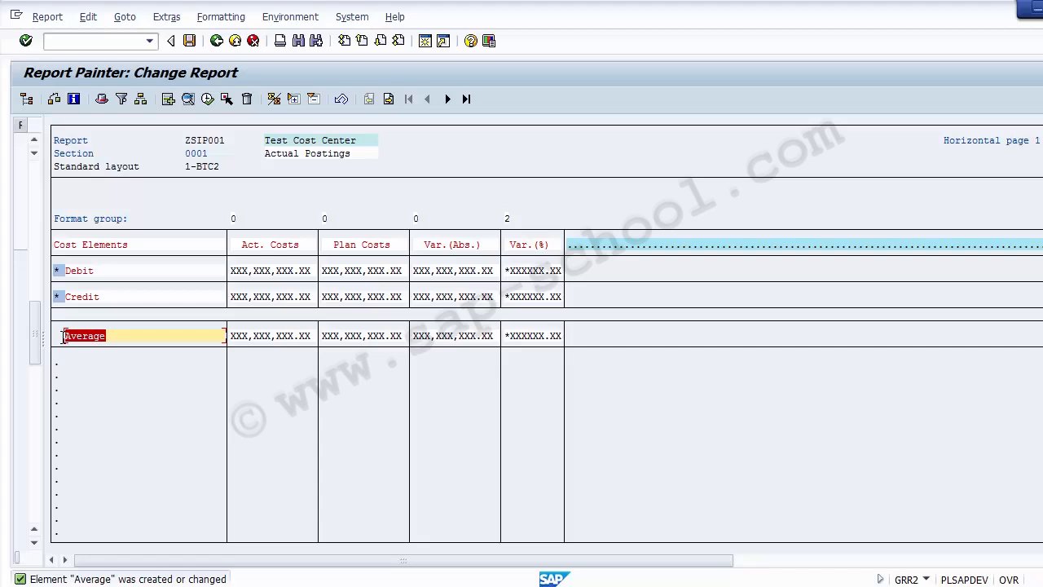
pyautogui.click(269, 245)
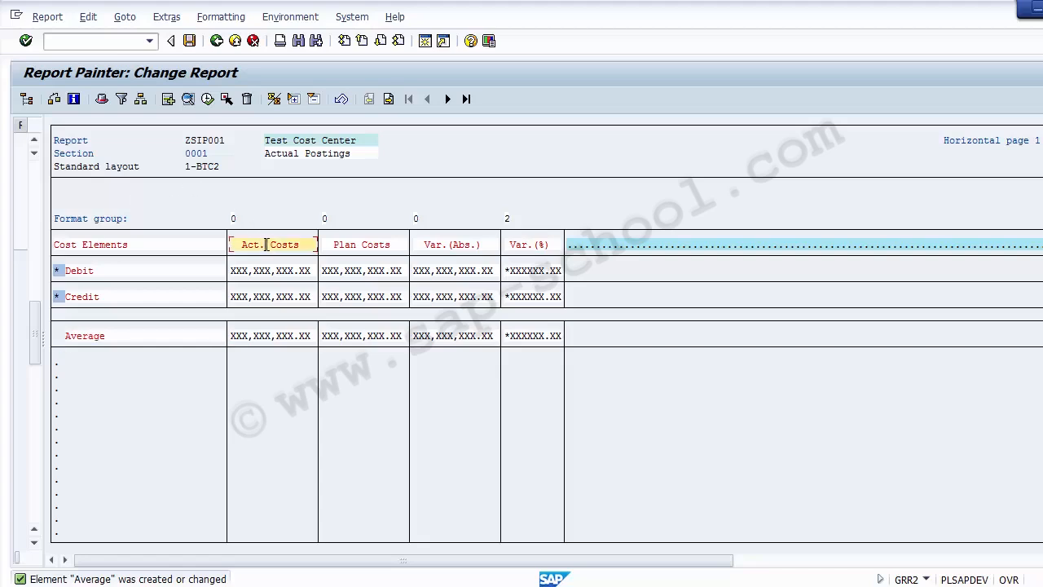
pyautogui.doubleClick(266, 244)
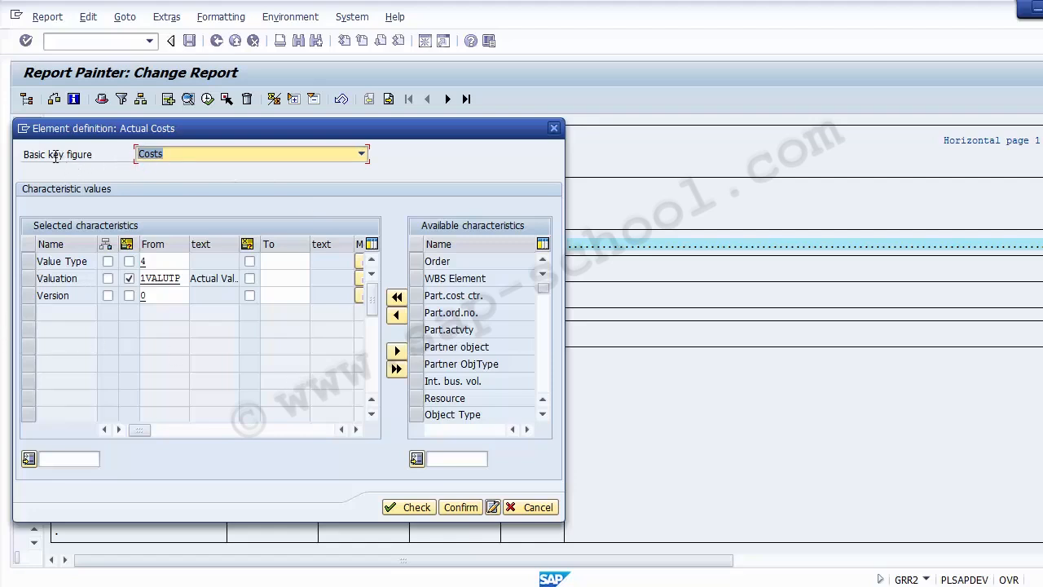
pyautogui.click(179, 155)
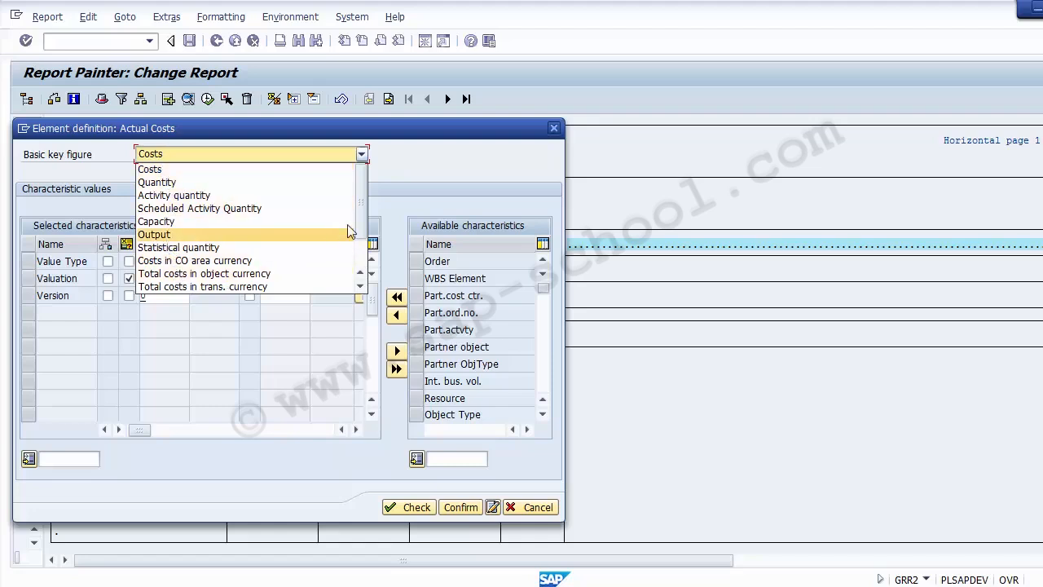
pyautogui.scroll(-2, 364, 261)
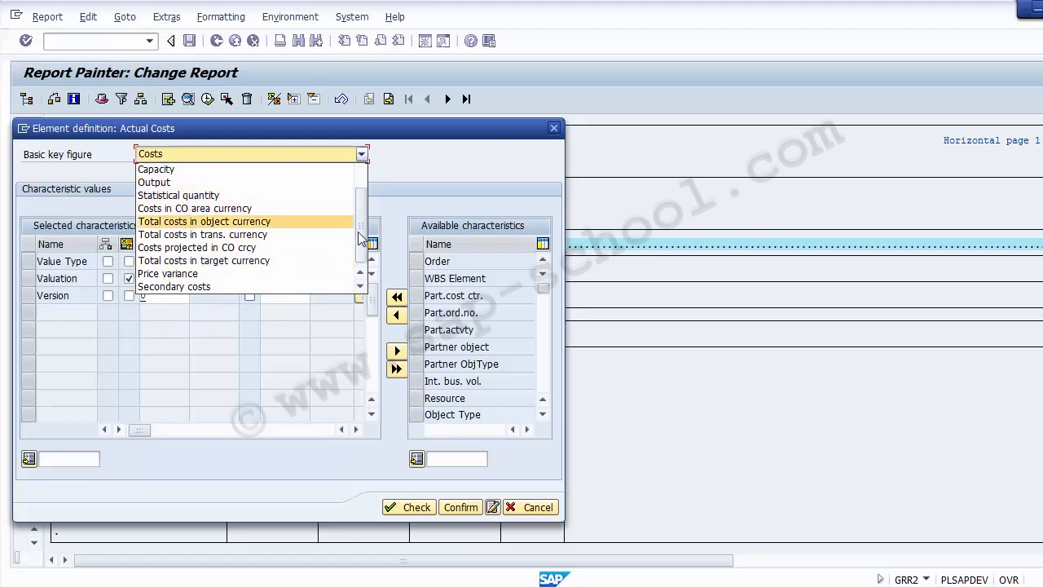
pyautogui.scroll(2, 245, 222)
pyautogui.click(275, 172)
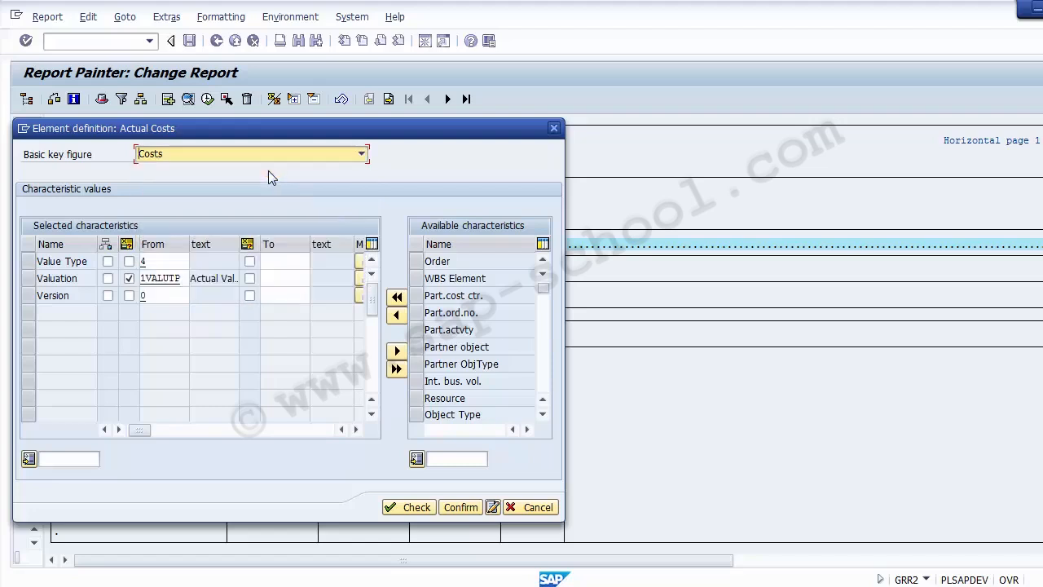
pyautogui.click(160, 262)
pyautogui.moveTo(91, 262); pyautogui.dragTo(34, 261)
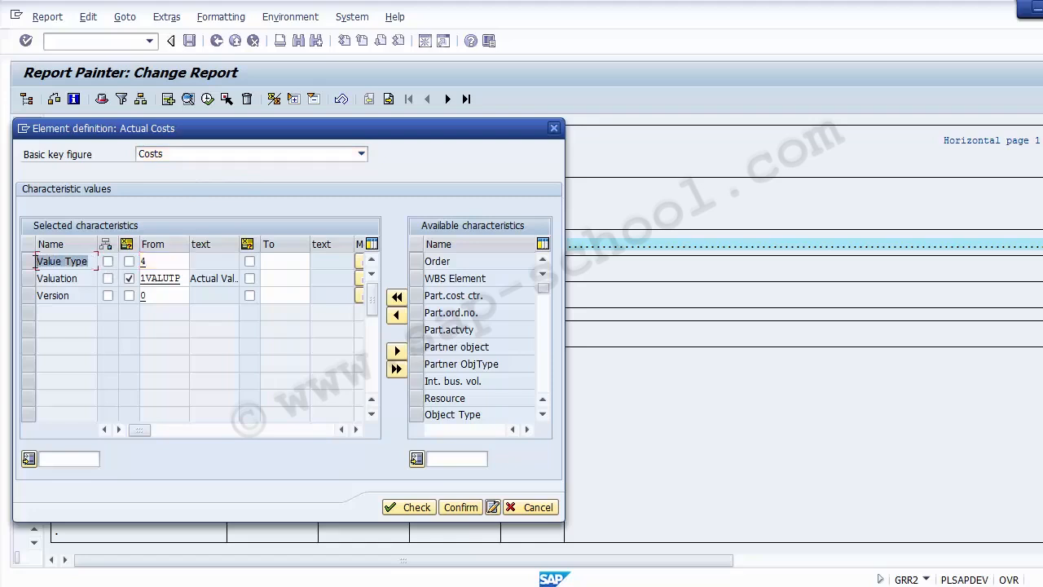
pyautogui.click(172, 260)
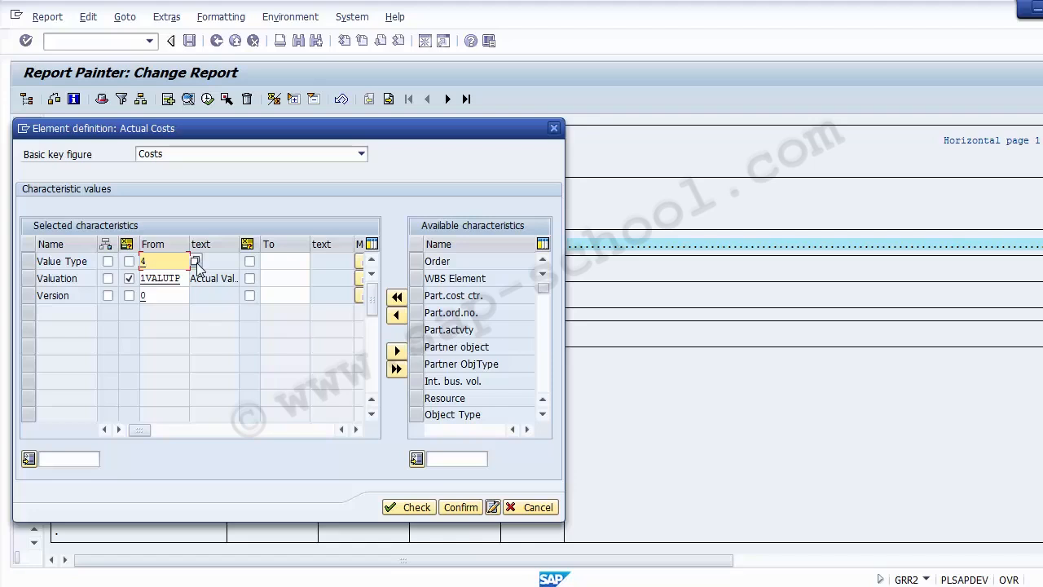
pyautogui.click(197, 262)
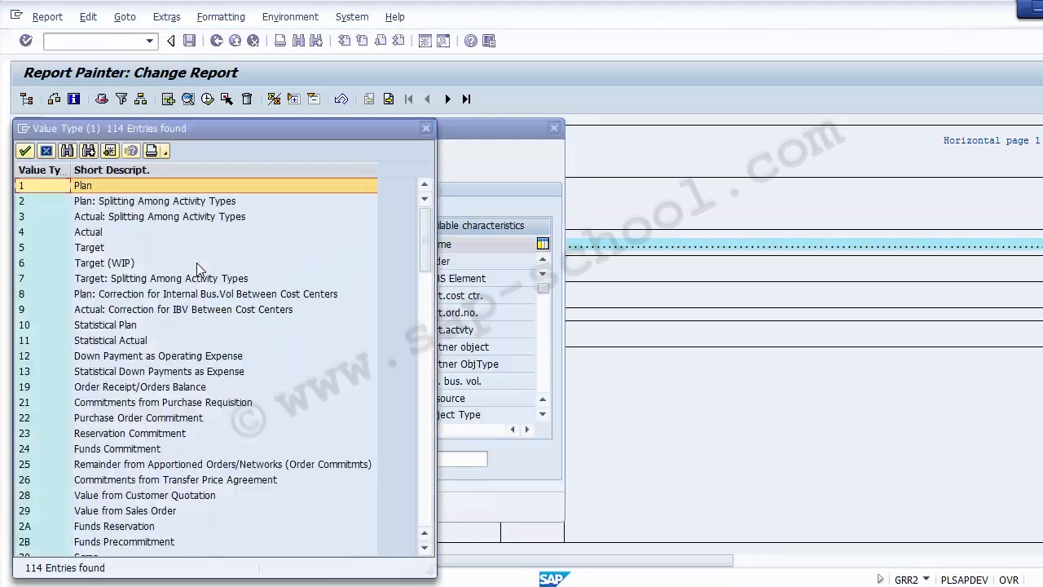
pyautogui.click(125, 234)
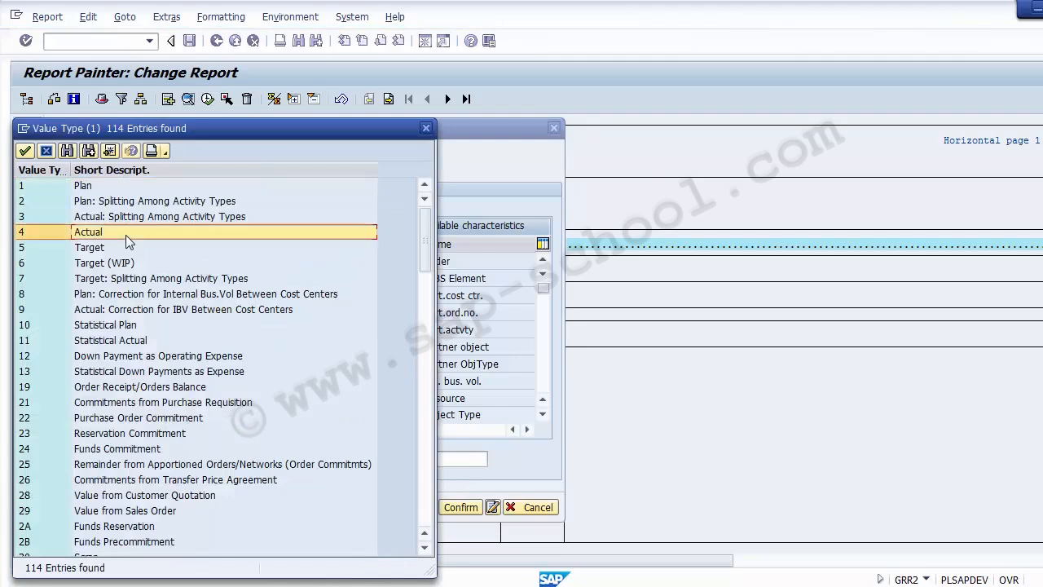
pyautogui.click(104, 187)
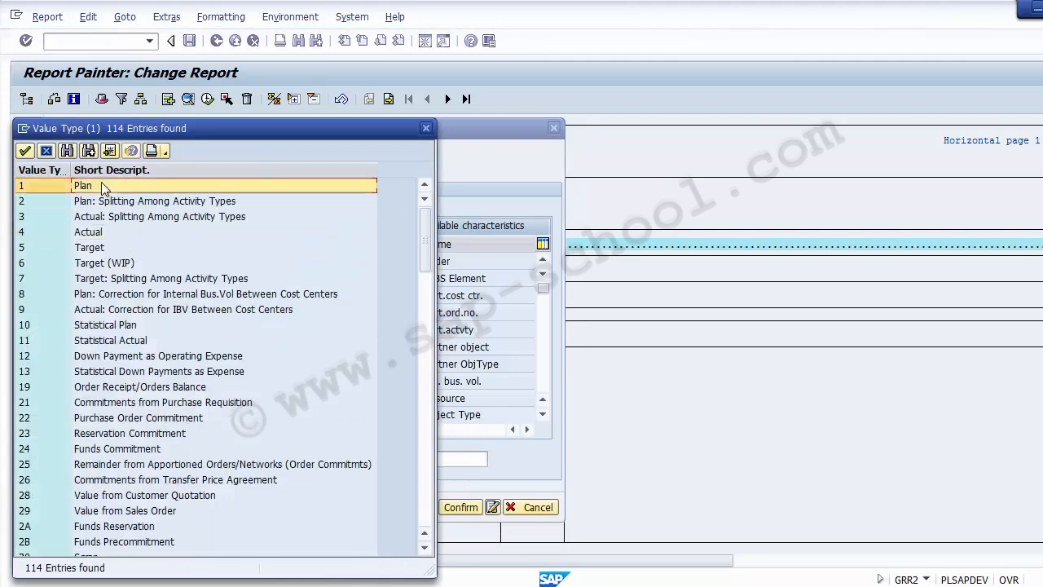
pyautogui.click(122, 232)
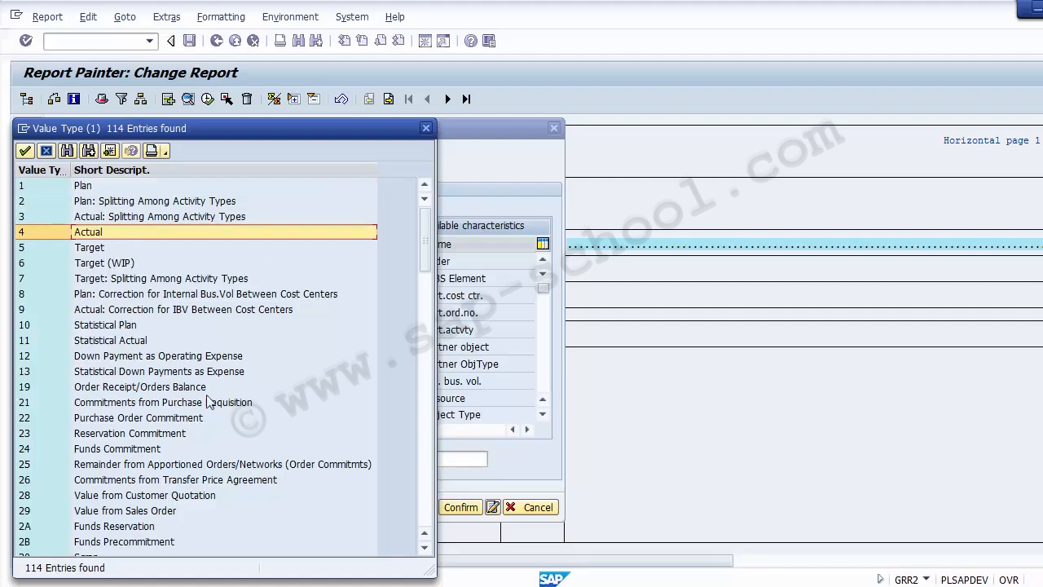
pyautogui.click(427, 127)
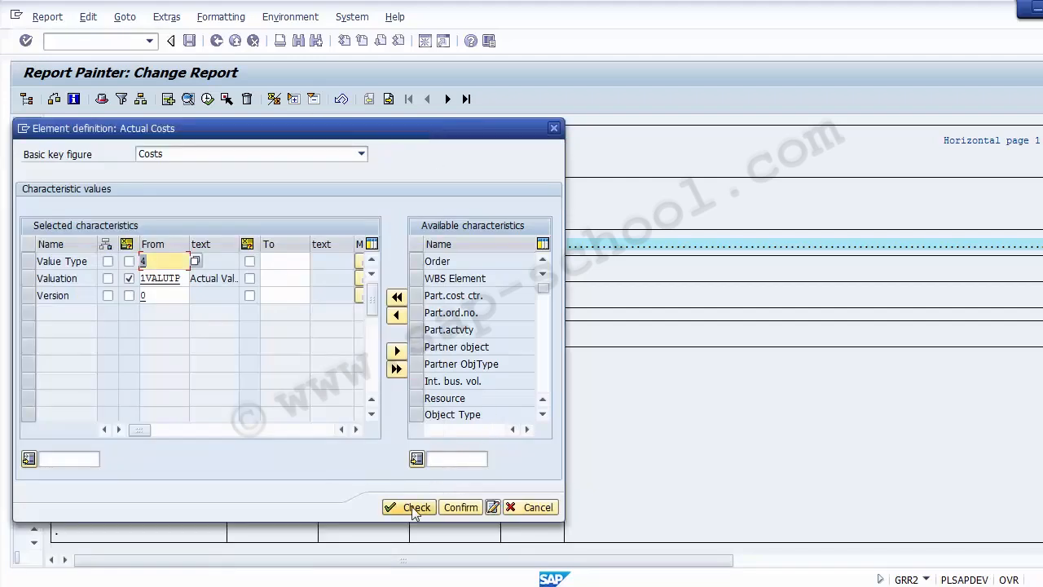
pyautogui.moveTo(287, 128); pyautogui.dragTo(405, 266)
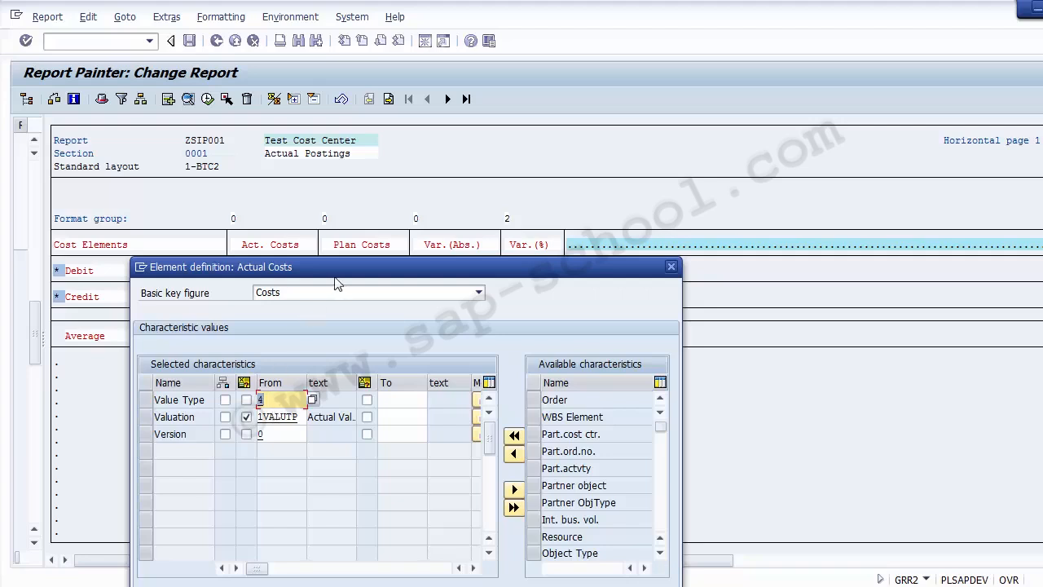
pyautogui.moveTo(346, 263); pyautogui.dragTo(348, 317)
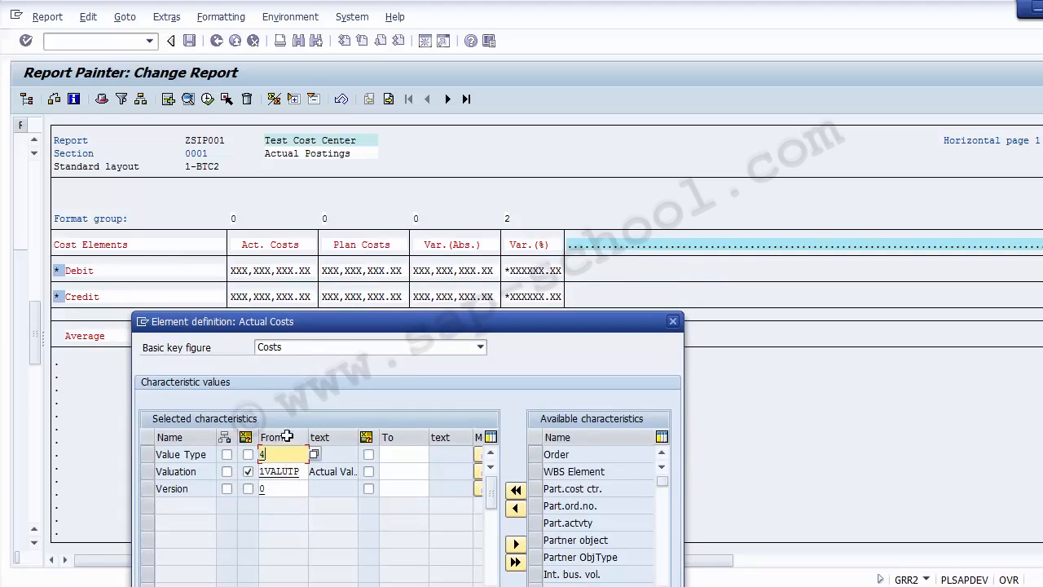
pyautogui.moveTo(440, 320); pyautogui.dragTo(472, 173)
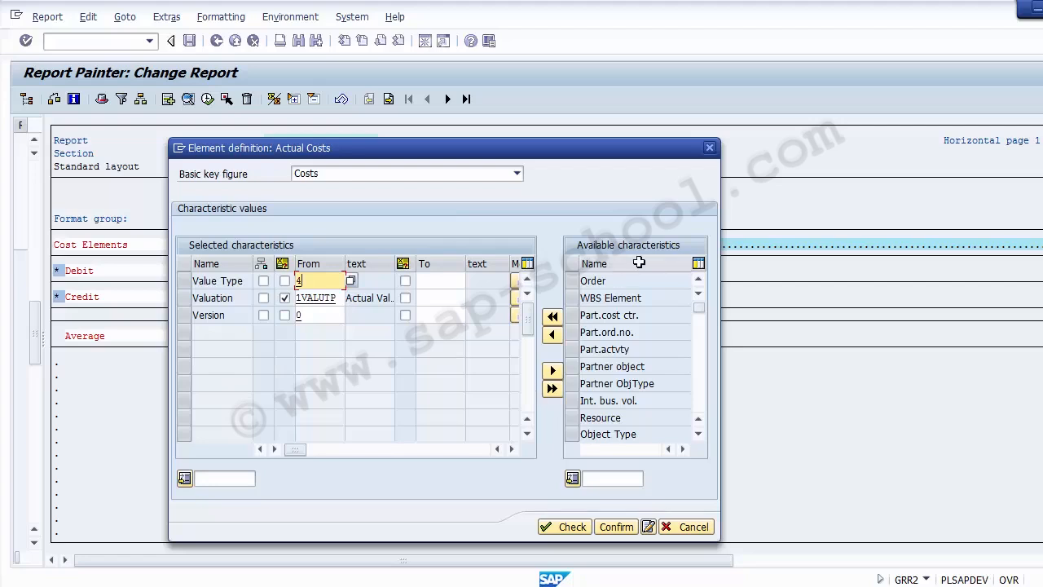
# Add the Document Number characteristic to the Actual Costs column's selected characteristics
pyautogui.click(699, 435)
pyautogui.click(699, 434)
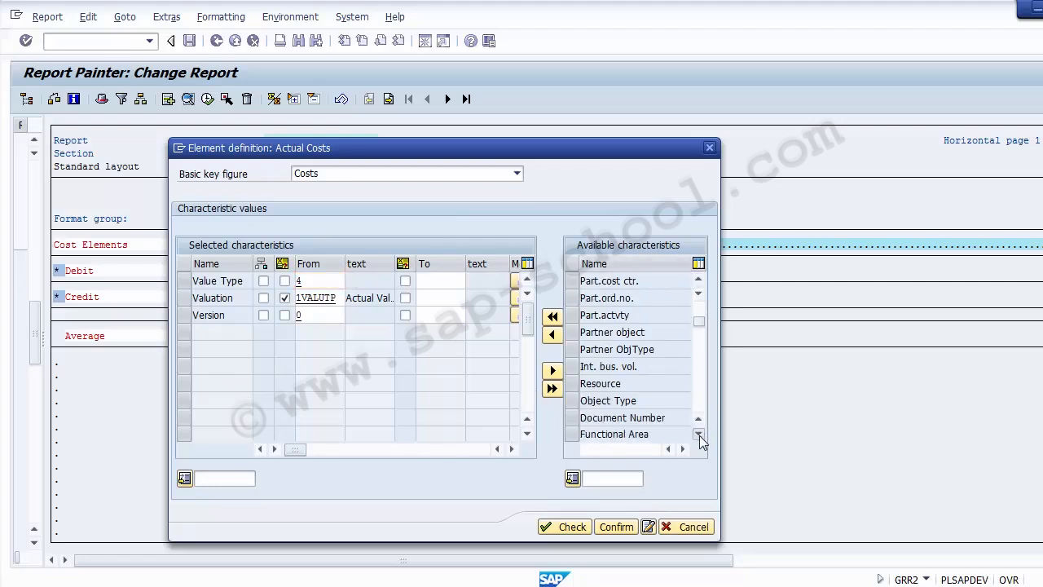
pyautogui.click(698, 434)
pyautogui.click(698, 435)
pyautogui.click(698, 434)
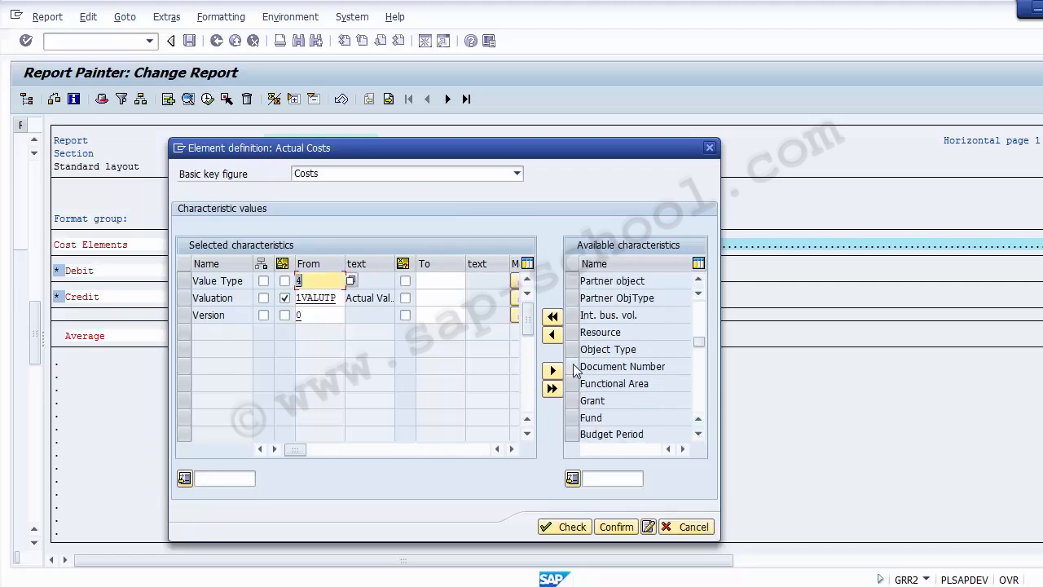
pyautogui.click(573, 366)
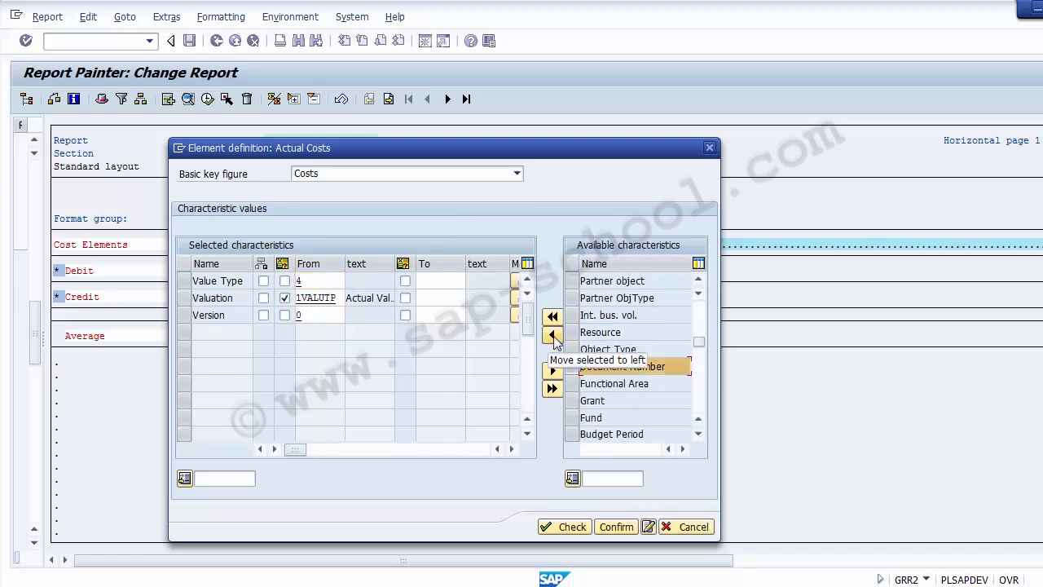
pyautogui.click(552, 336)
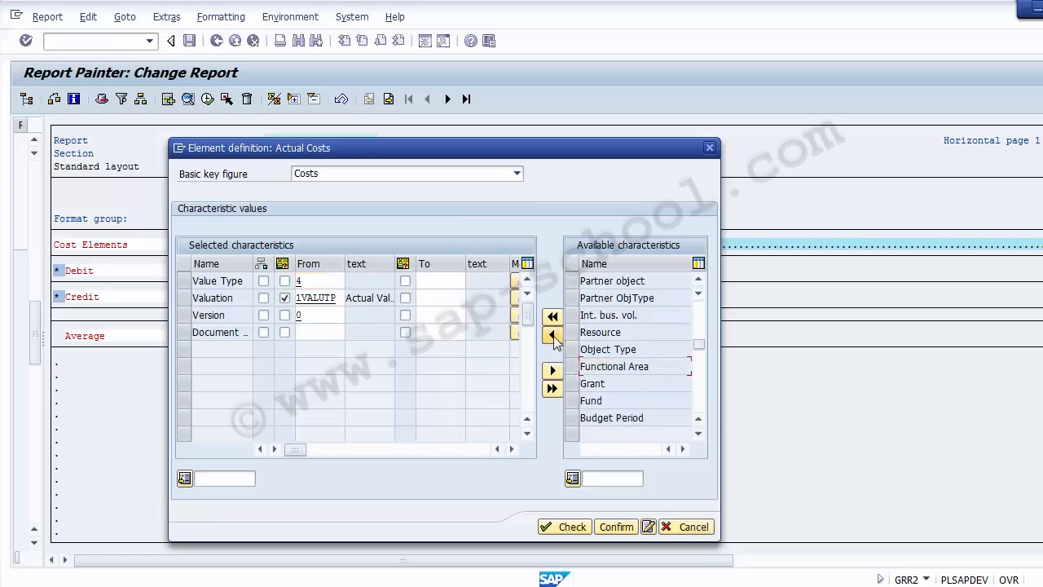
# Try making Document Number a variable and look up possible document values
pyautogui.click(316, 334)
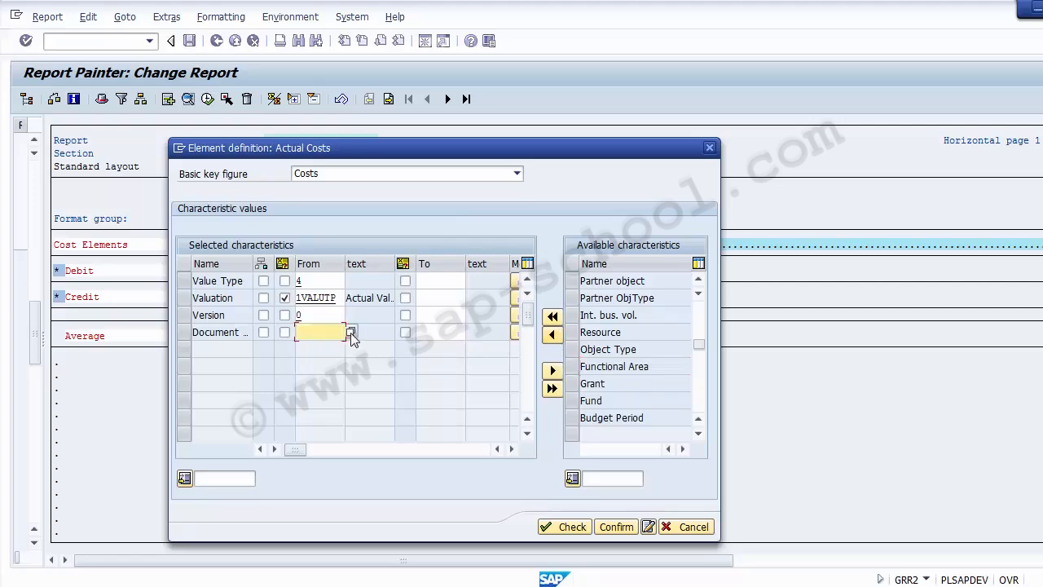
pyautogui.click(351, 333)
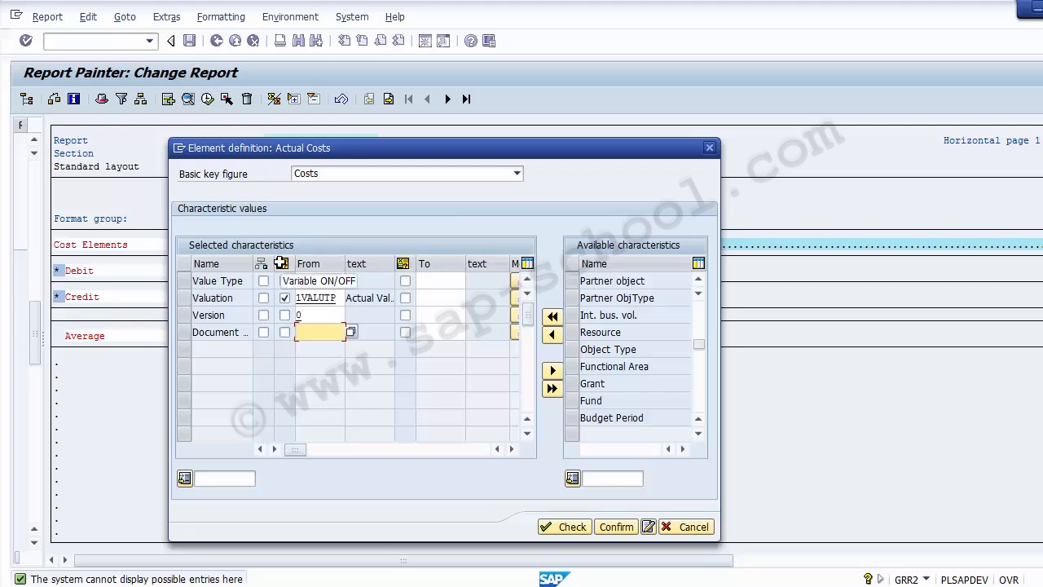
pyautogui.click(283, 332)
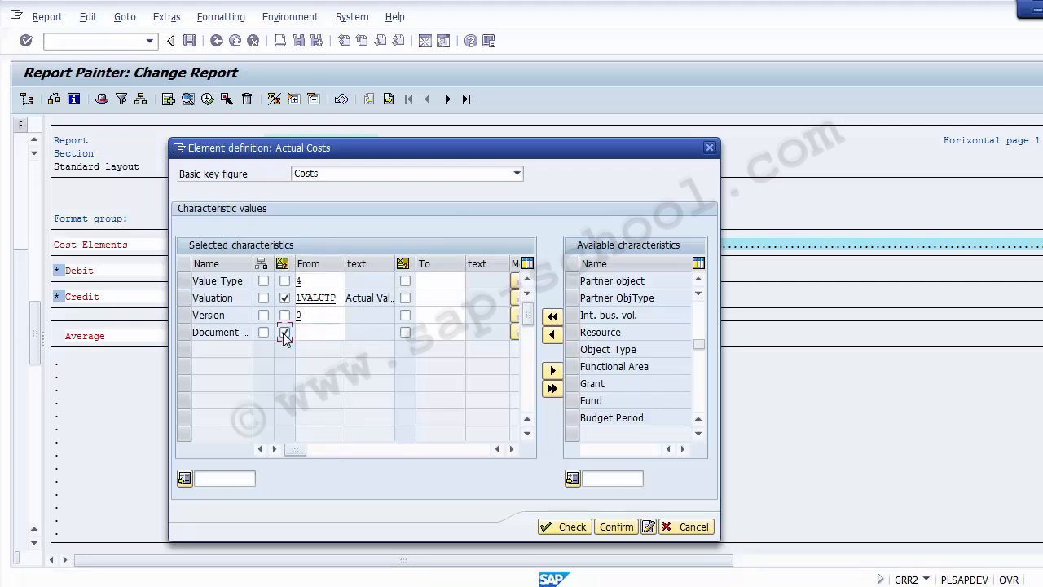
pyautogui.click(308, 333)
pyautogui.click(350, 332)
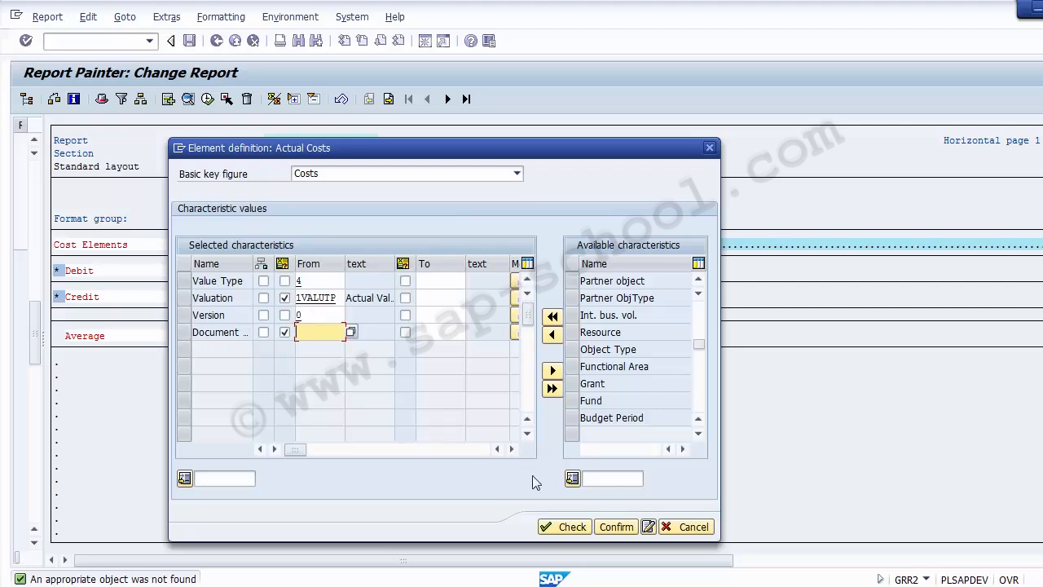
# Check the definition, set Document fixed again, and remove Document Number from the selection
pyautogui.click(567, 526)
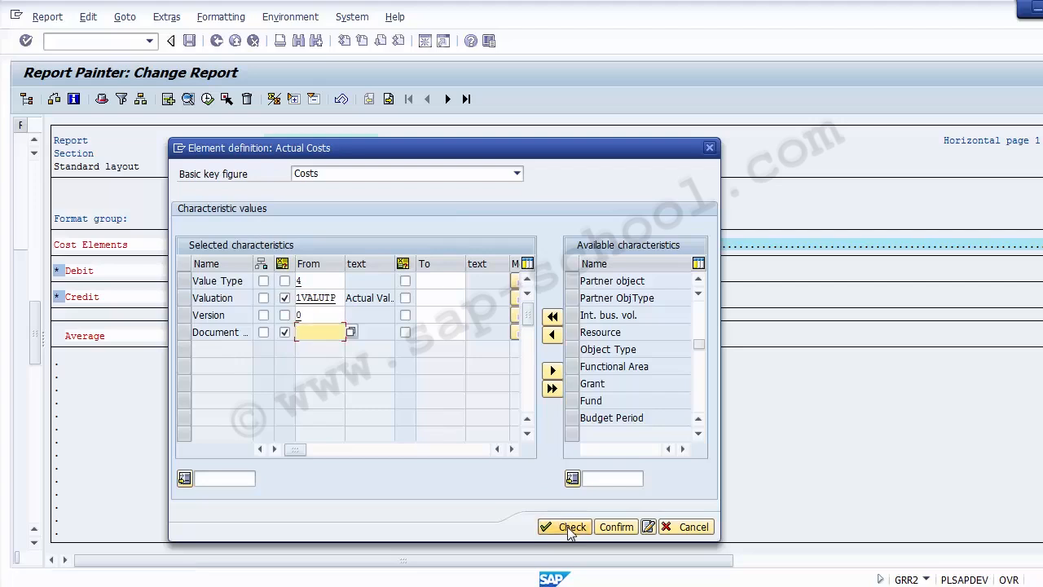
pyautogui.click(613, 527)
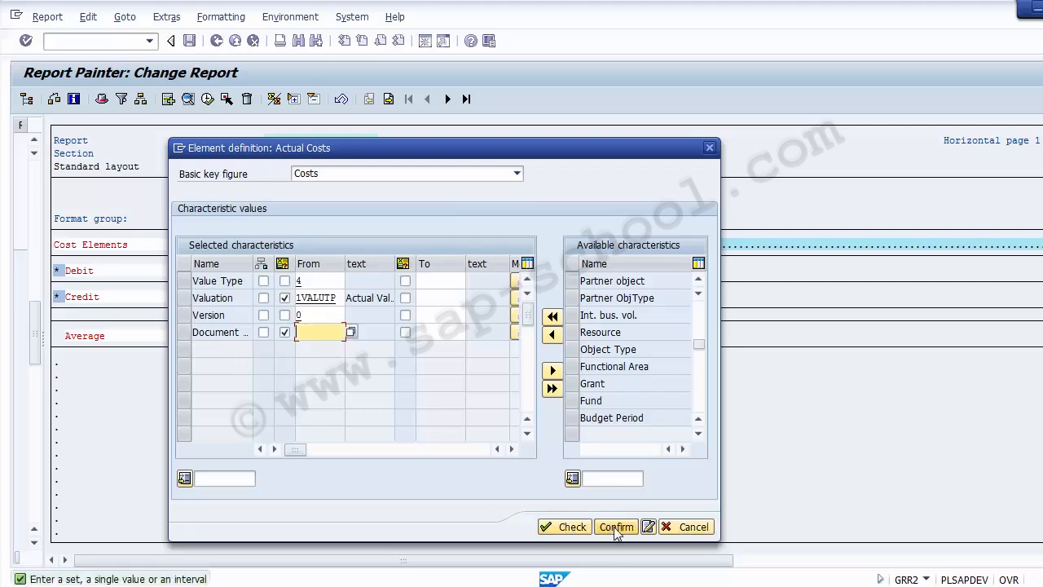
pyautogui.click(285, 334)
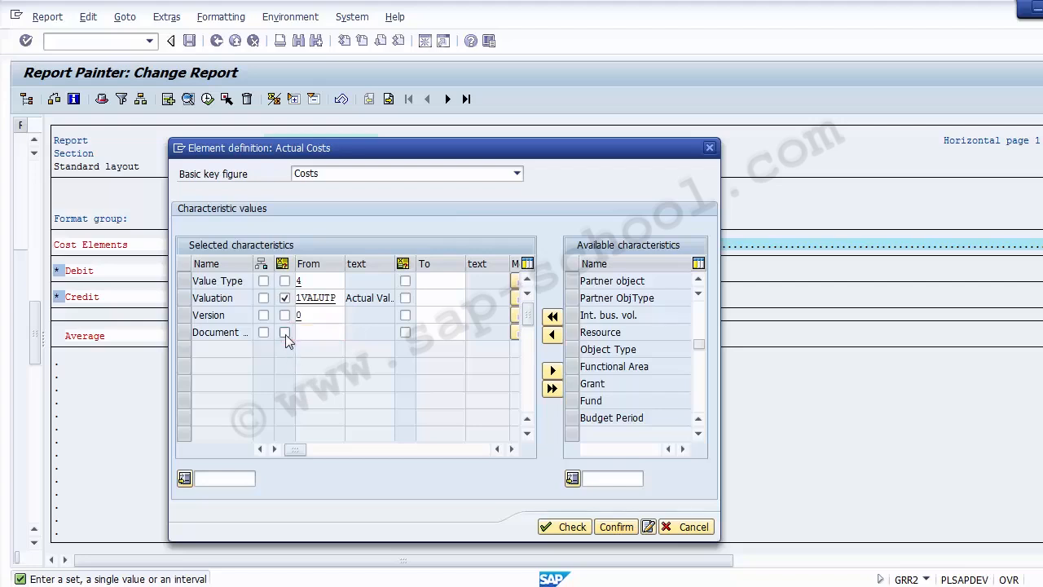
pyautogui.click(184, 333)
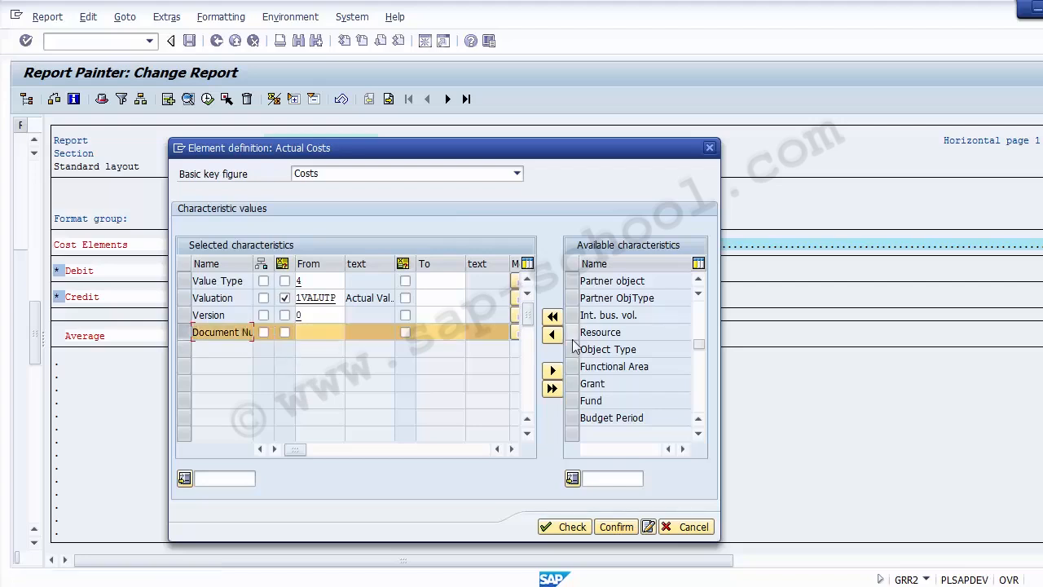
pyautogui.click(552, 371)
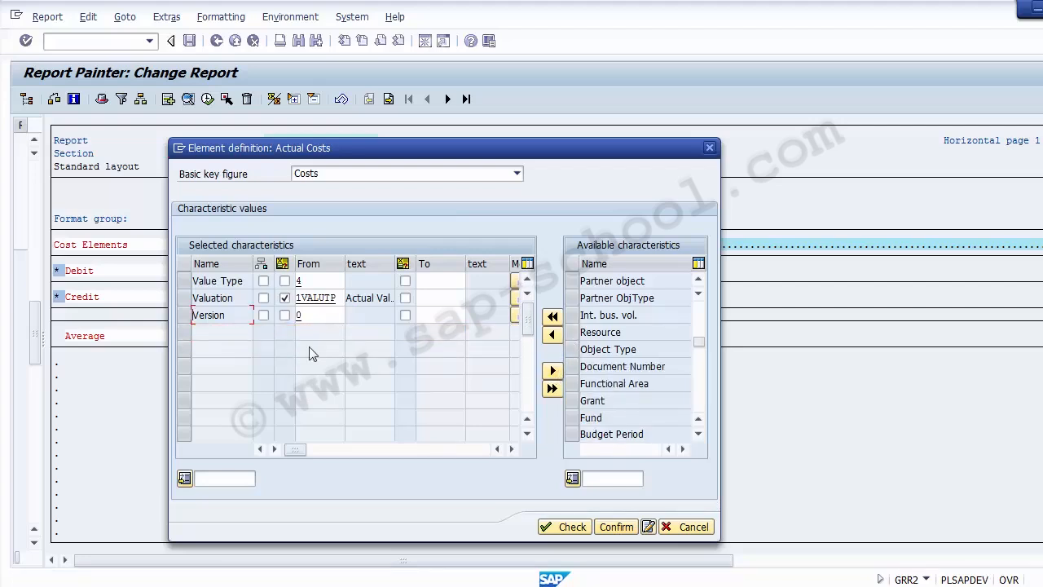
pyautogui.moveTo(297, 151); pyautogui.dragTo(275, 274)
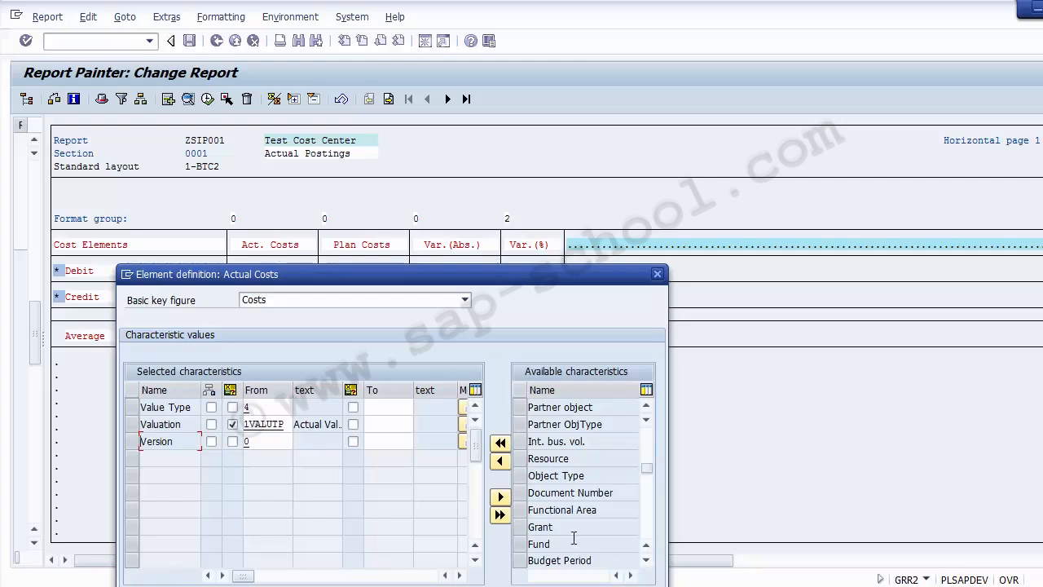
pyautogui.moveTo(460, 278); pyautogui.dragTo(668, 102)
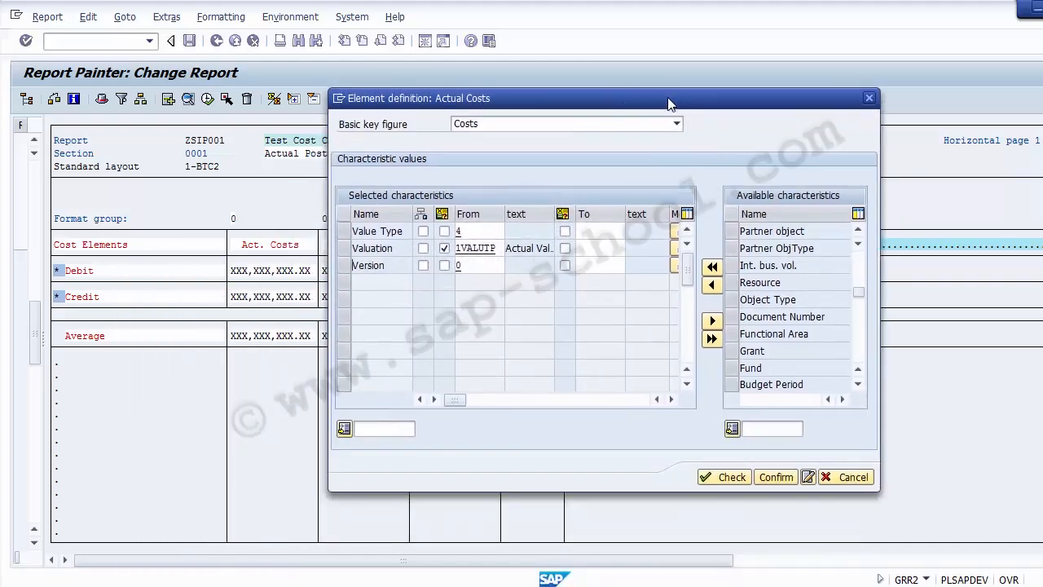
# Set the first column's short, medium and long texts to 'Column 1'
pyautogui.click(808, 476)
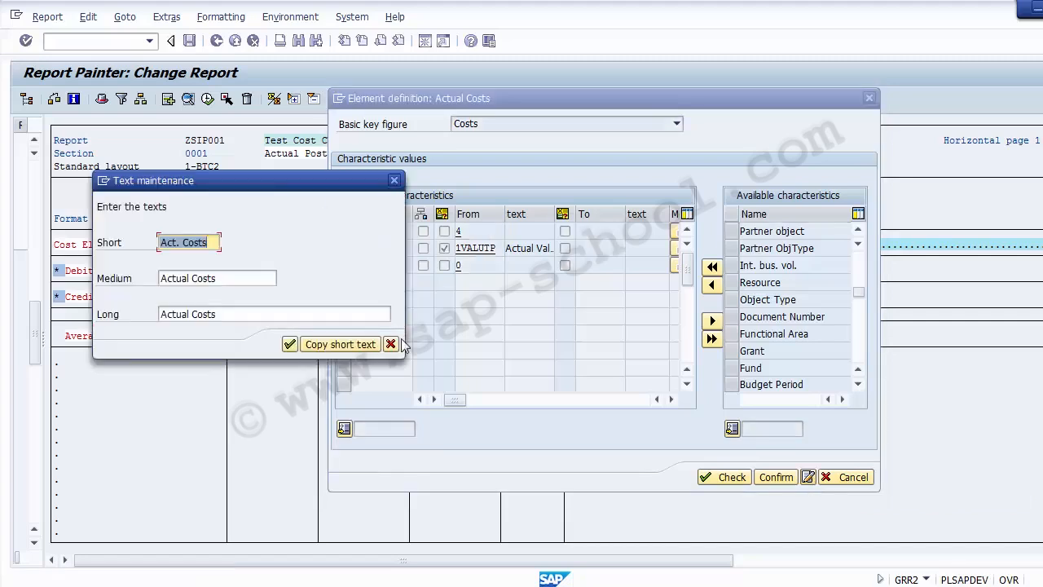
pyautogui.moveTo(226, 175); pyautogui.dragTo(485, 224)
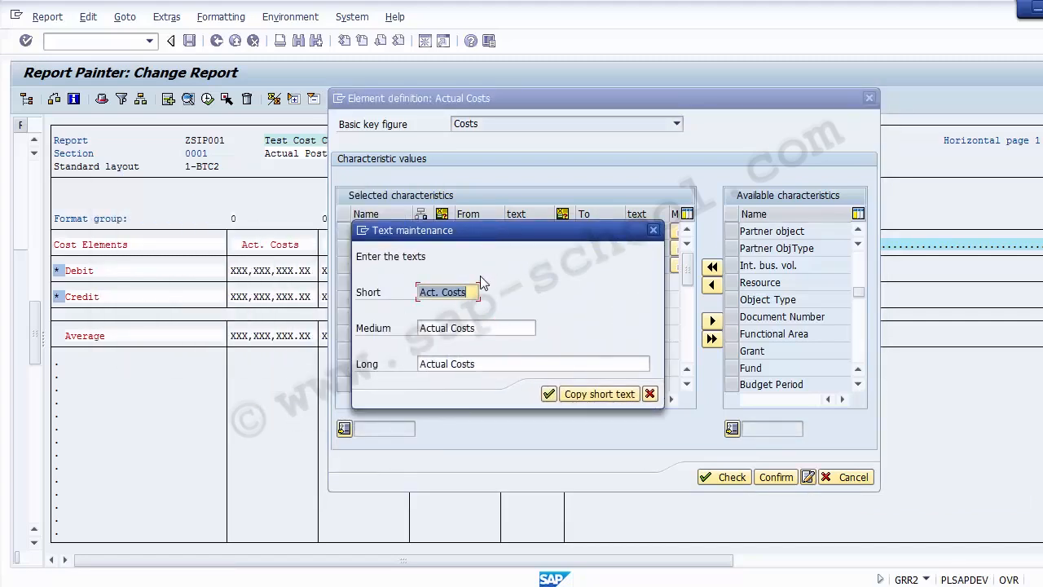
pyautogui.write('Column 1')
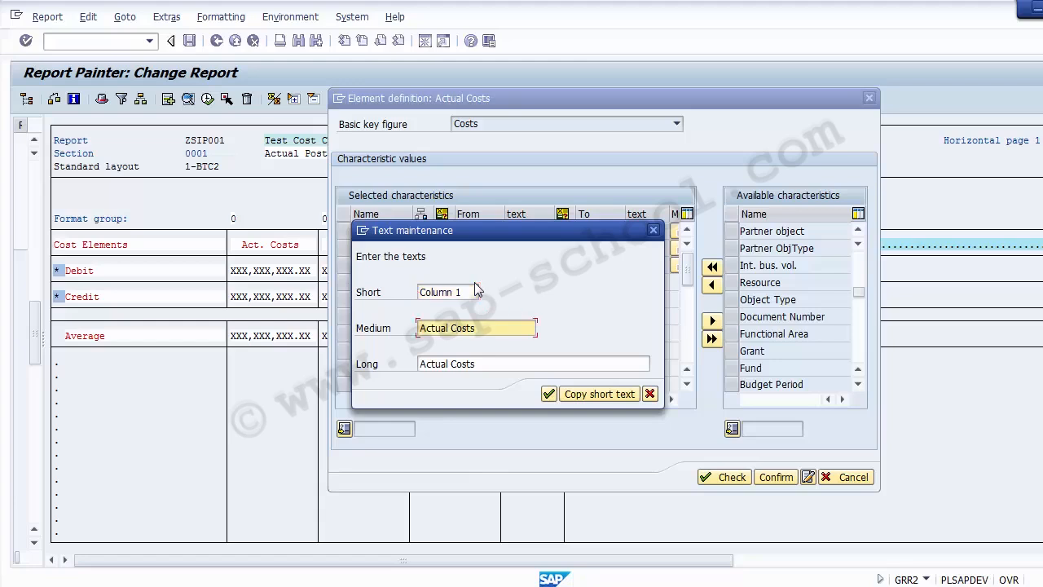
pyautogui.click(474, 291)
pyautogui.press('Down')
pyautogui.hotkey('ctrl', 'a')
pyautogui.write('Column 1')
pyautogui.press('Down')
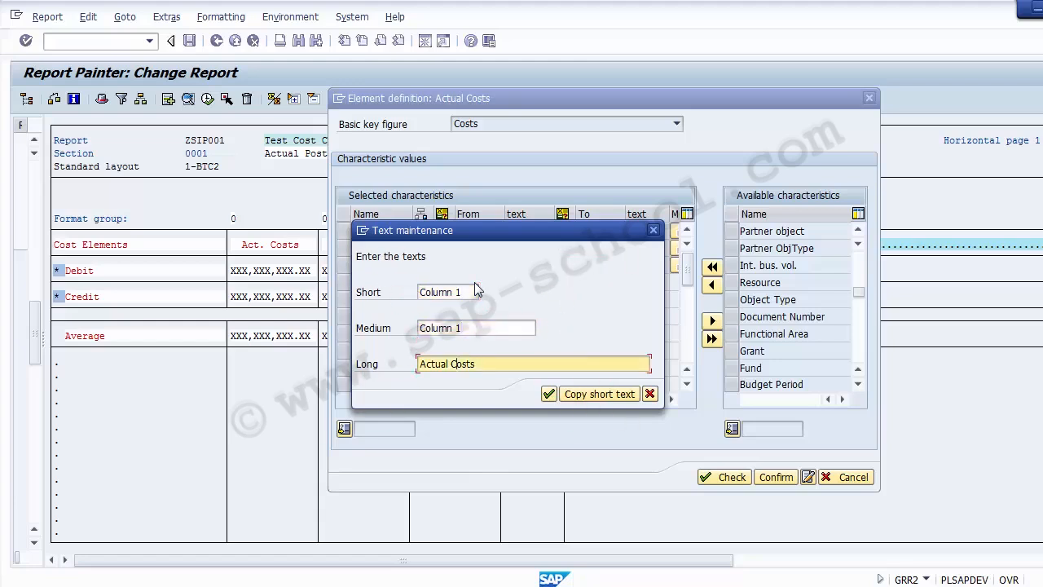
pyautogui.hotkey('ctrl', 'a')
pyautogui.write('Column 1')
pyautogui.click(549, 394)
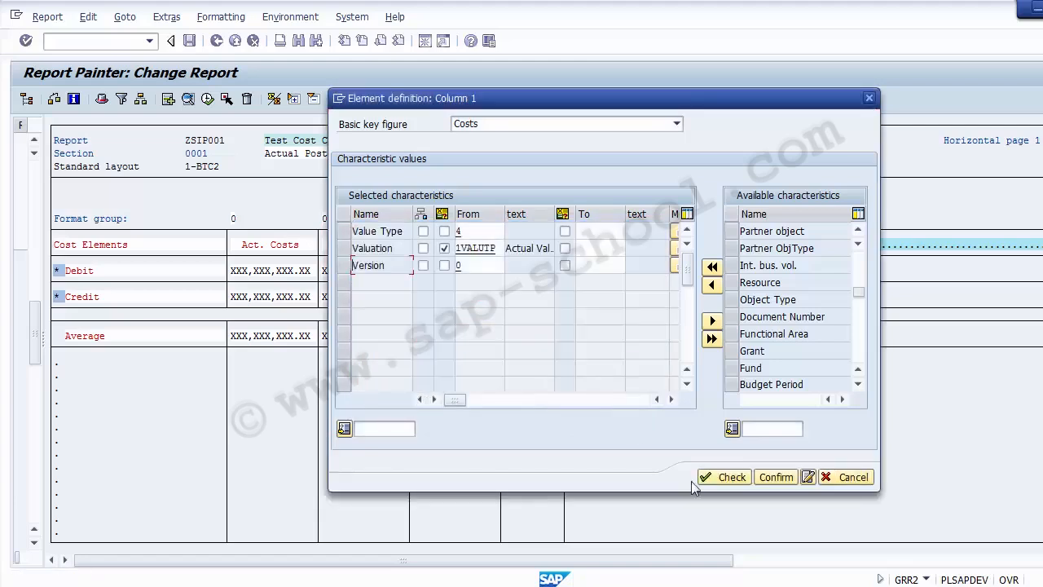
# Check and confirm the column's element definition, returning to the report
pyautogui.click(725, 478)
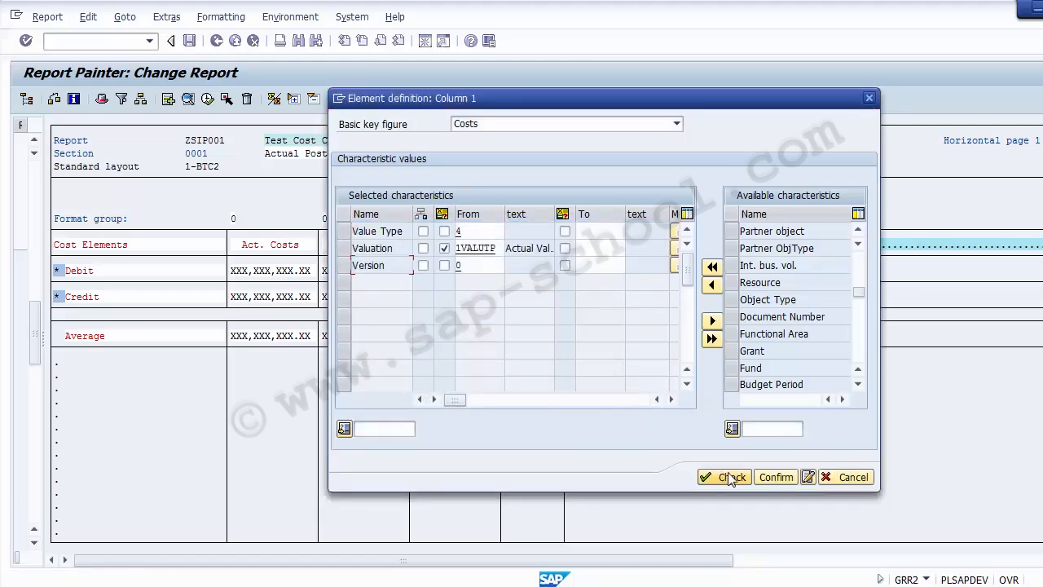
pyautogui.click(770, 478)
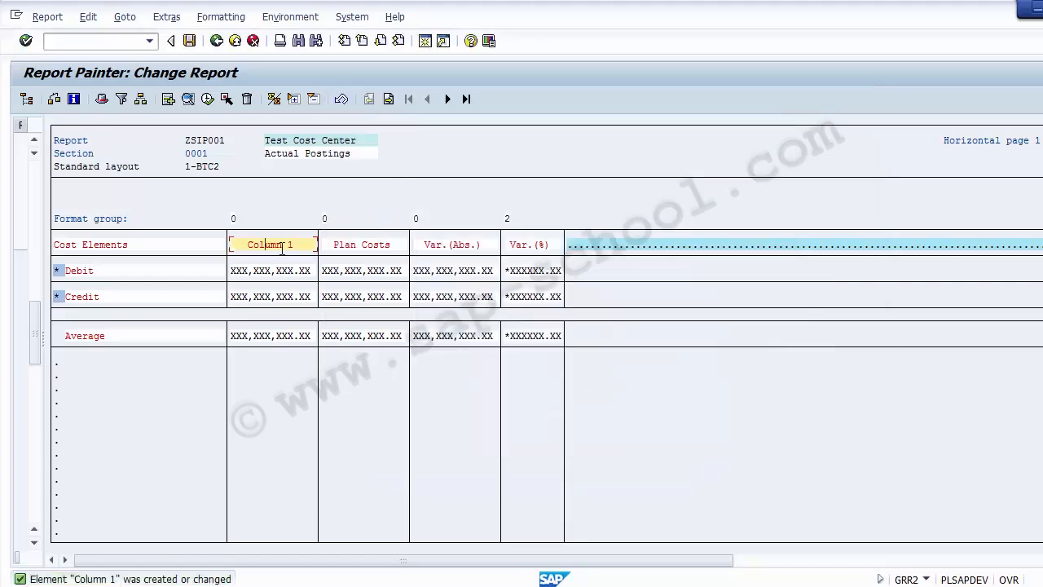
pyautogui.moveTo(296, 245); pyautogui.dragTo(231, 237)
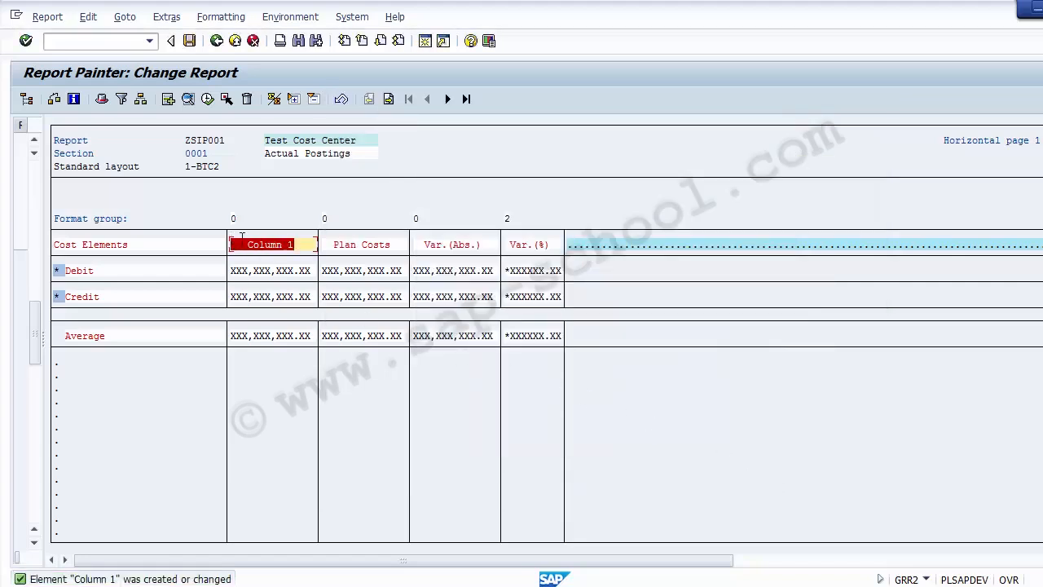
pyautogui.click(266, 247)
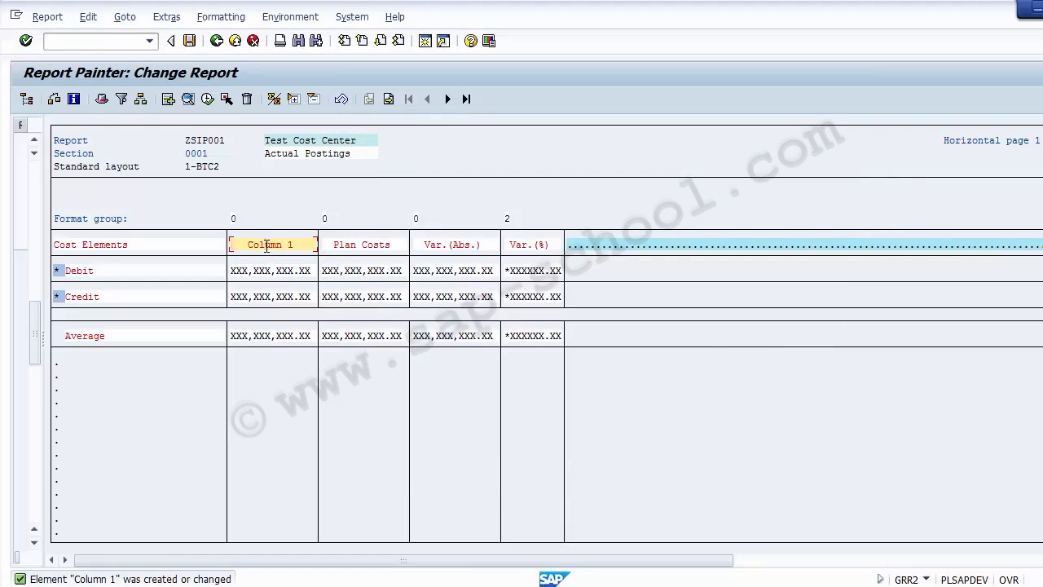
# In the Column 1 definition, enter short text 'Act. Cost' and medium text 'Actual Cost'
pyautogui.doubleClick(267, 246)
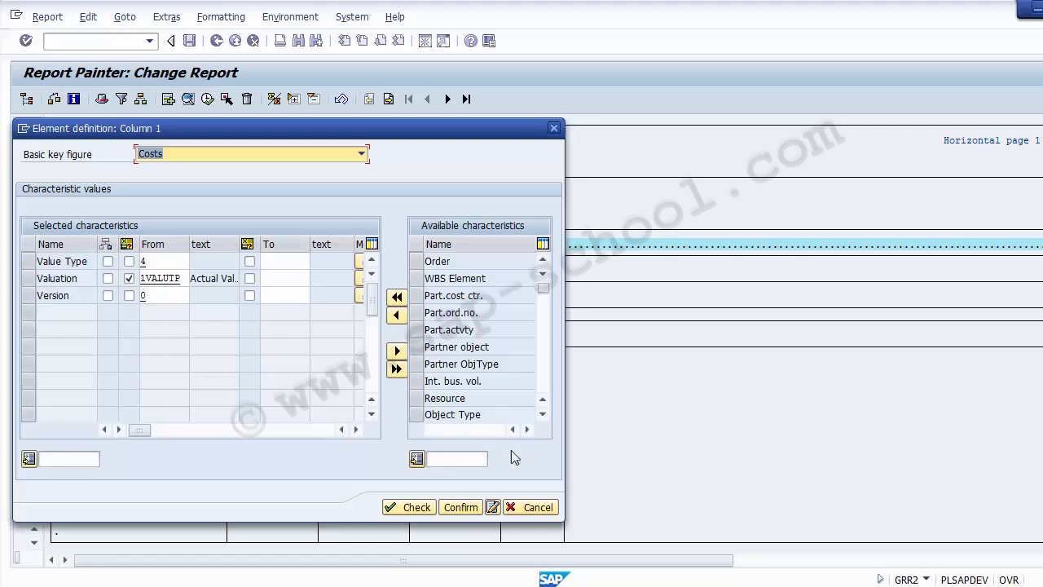
pyautogui.click(492, 507)
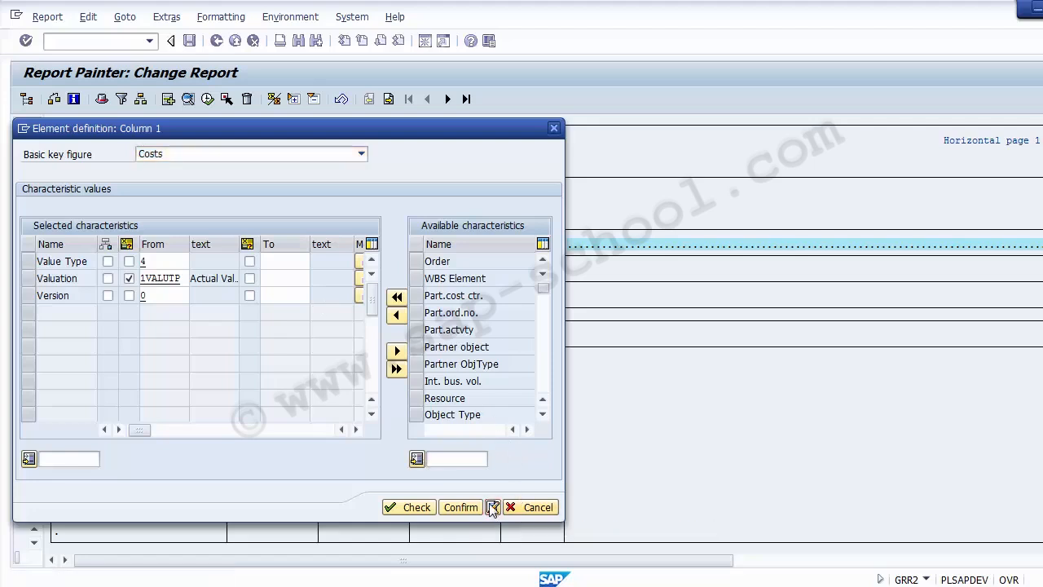
pyautogui.write('Act')
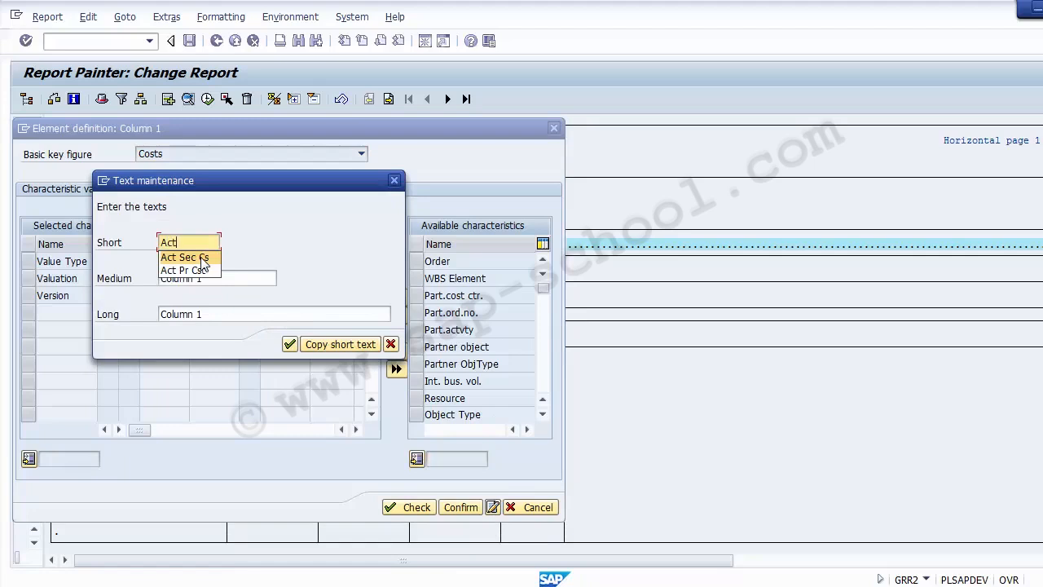
pyautogui.write('. Cost')
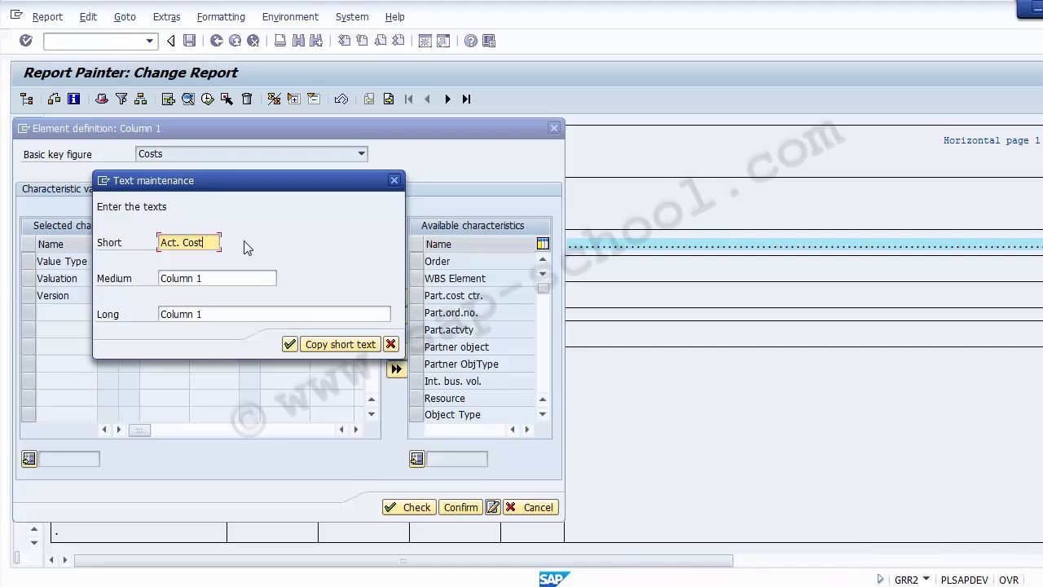
pyautogui.click(214, 278)
pyautogui.press('BackSpace')
pyautogui.press('BackSpace')
pyautogui.press('BackSpace')
pyautogui.press('BackSpace')
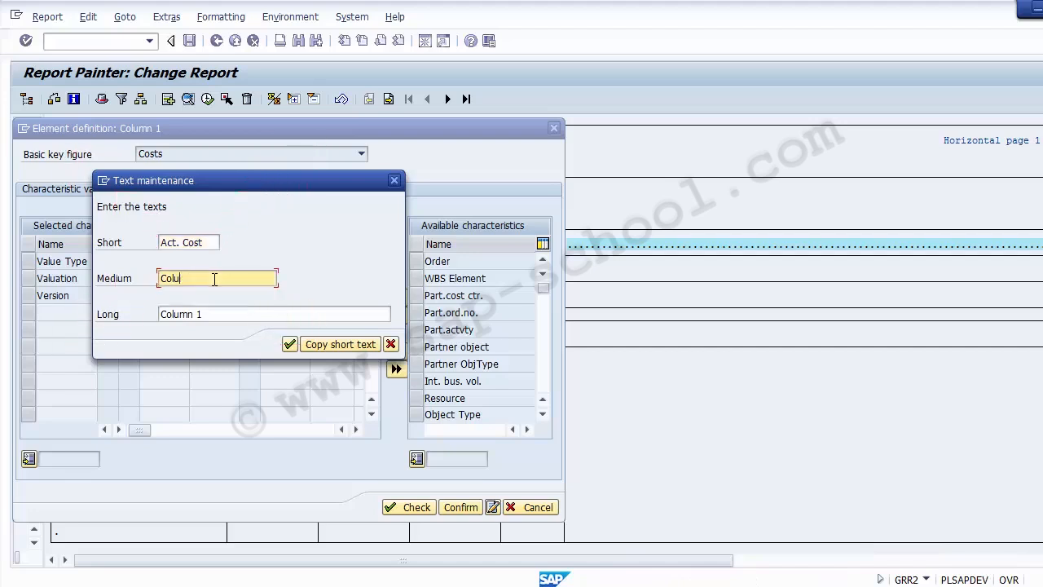
pyautogui.press('BackSpace')
pyautogui.press('BackSpace')
pyautogui.press('BackSpace')
pyautogui.press('BackSpace')
pyautogui.write('M')
pyautogui.press('BackSpace')
pyautogui.write('Act')
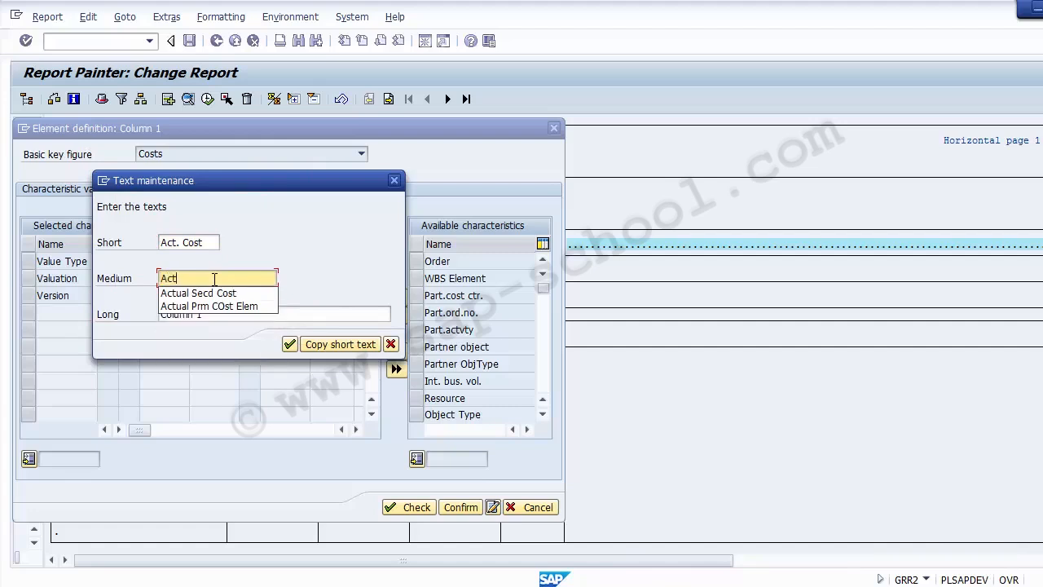
pyautogui.write('ual Cost')
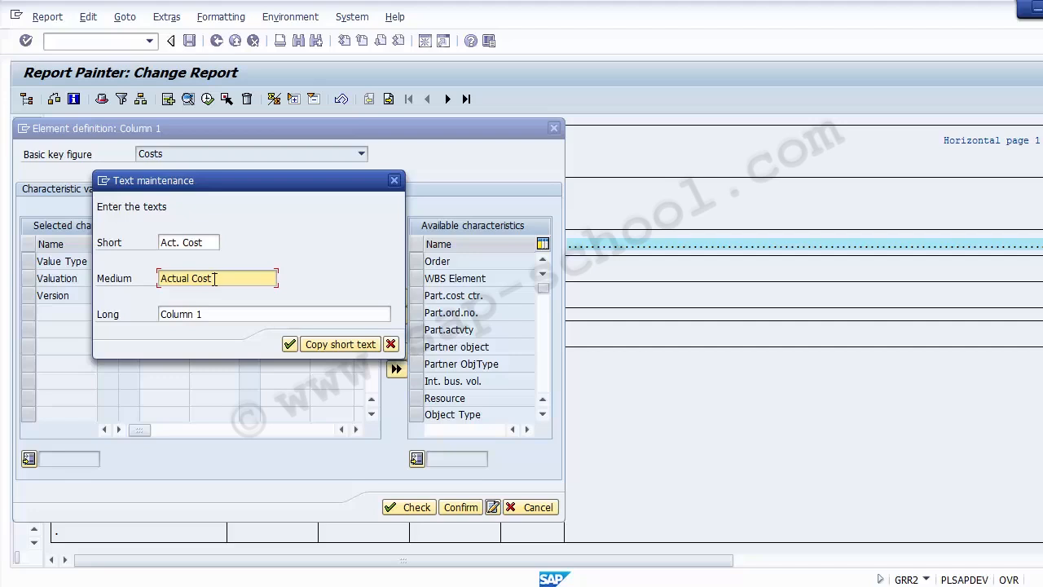
# Copy 'Actual Cost' into the long text, then check and confirm the definition
pyautogui.hotkey('ctrl', 'a')
pyautogui.hotkey('ctrl', 'c')
pyautogui.click(221, 313)
pyautogui.hotkey('ctrl', 'a')
pyautogui.hotkey('ctrl', 'v')
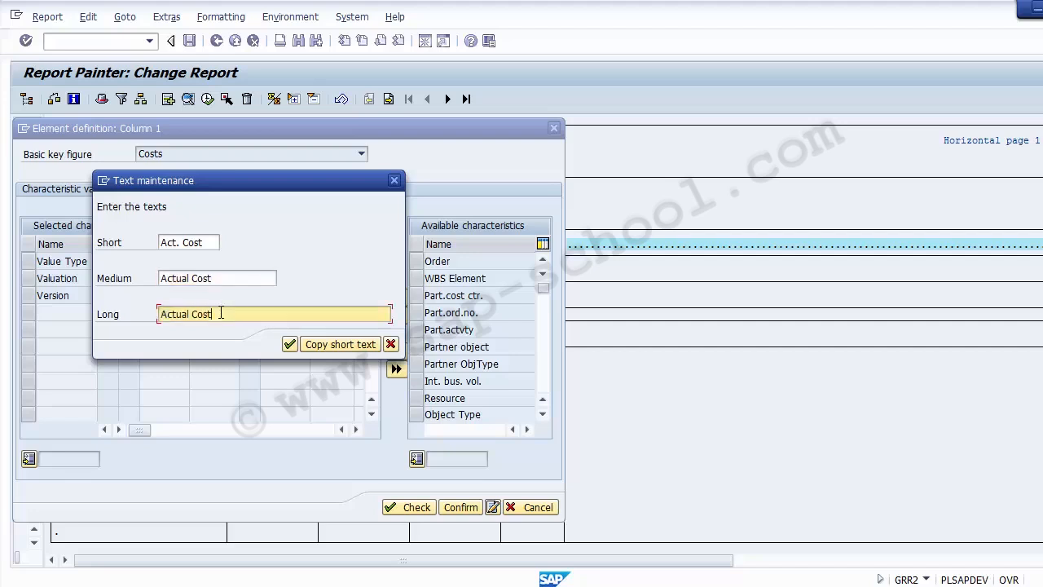
pyautogui.click(289, 345)
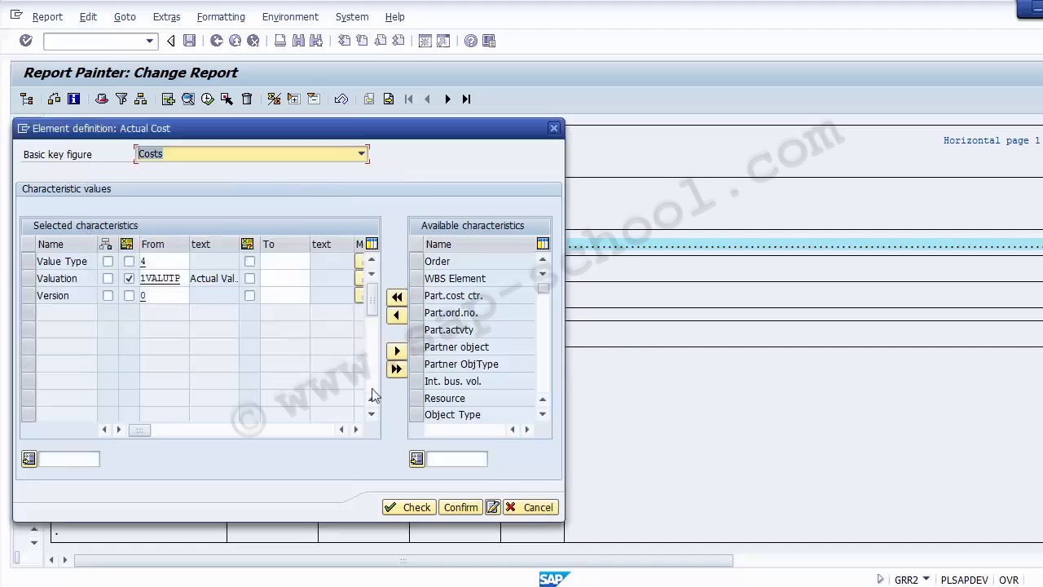
pyautogui.click(407, 507)
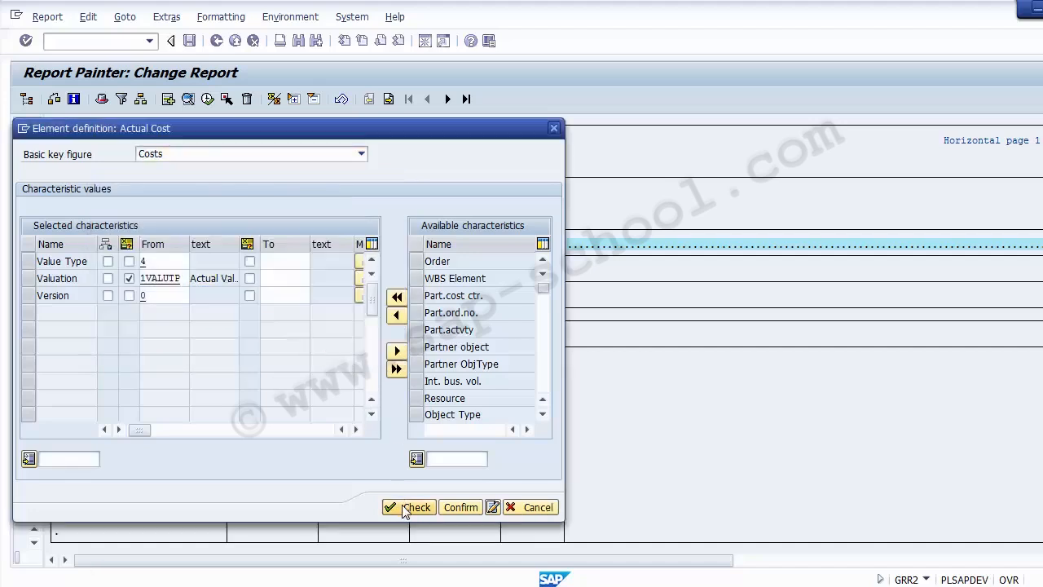
pyautogui.click(452, 506)
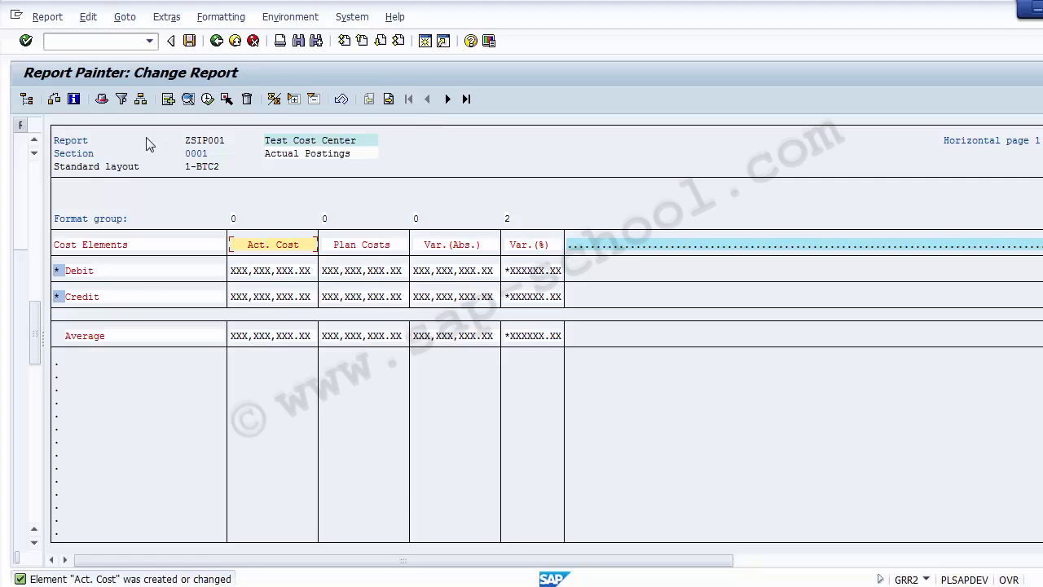
# Look through the report menus and the header's export parameters, closing them unchanged
pyautogui.click(124, 17)
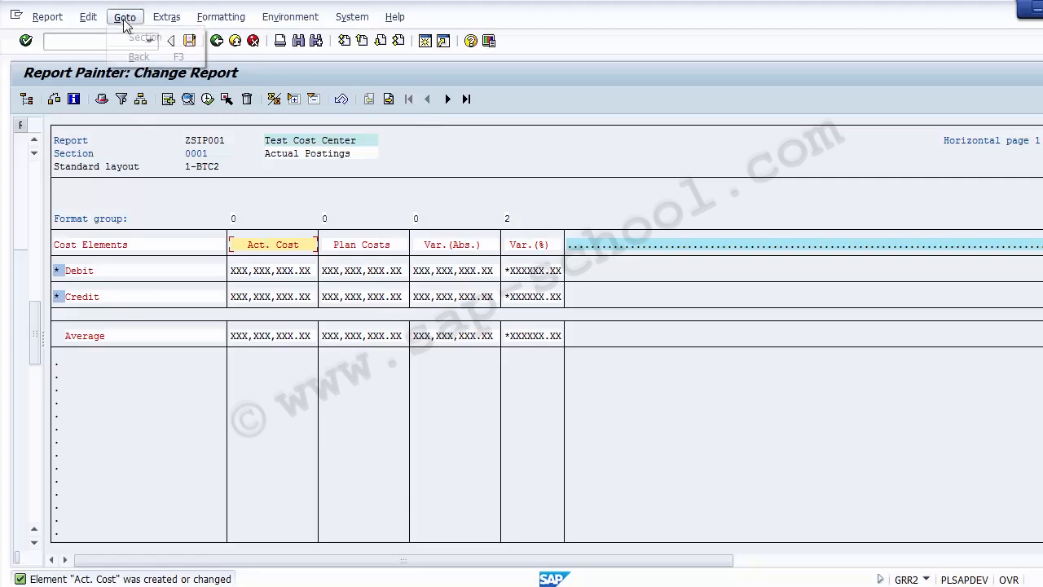
pyautogui.moveTo(169, 23)
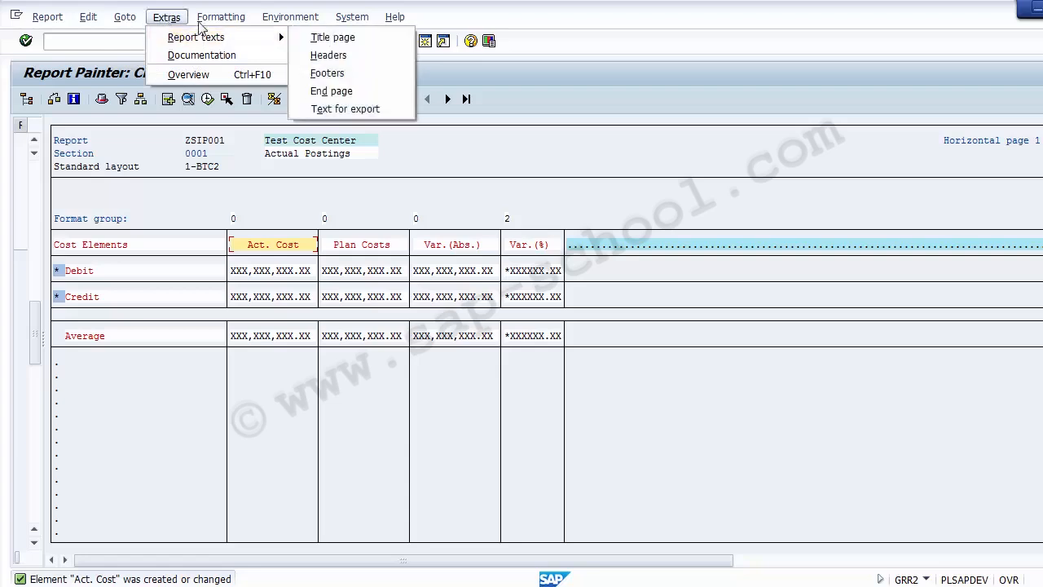
pyautogui.moveTo(87, 18)
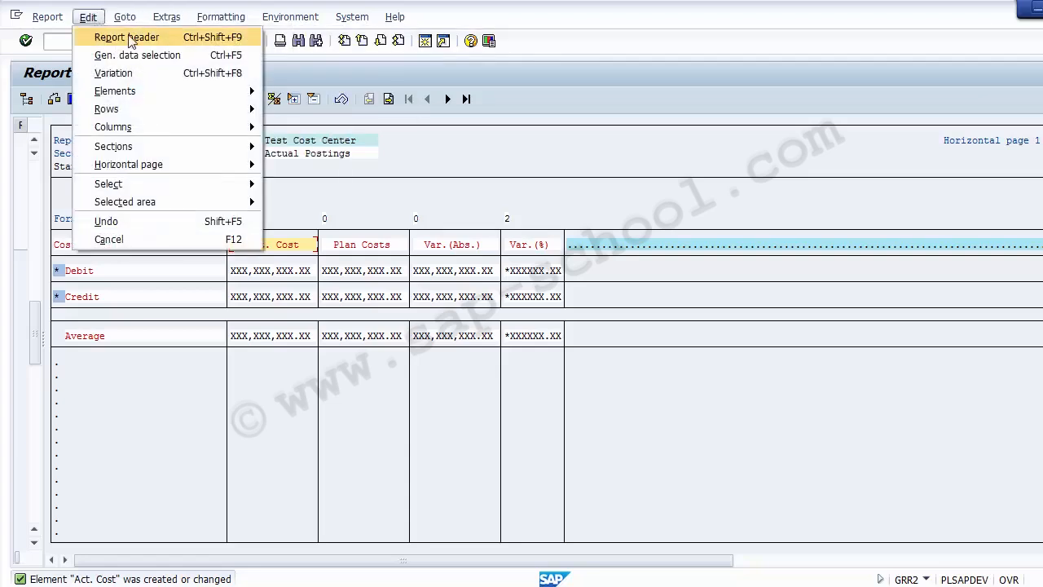
pyautogui.click(88, 17)
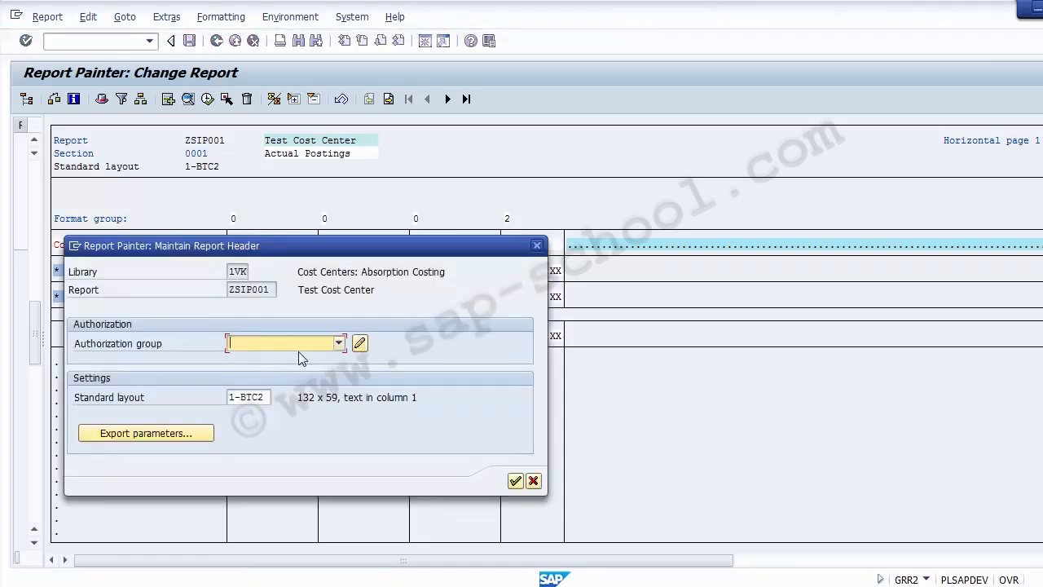
pyautogui.click(127, 436)
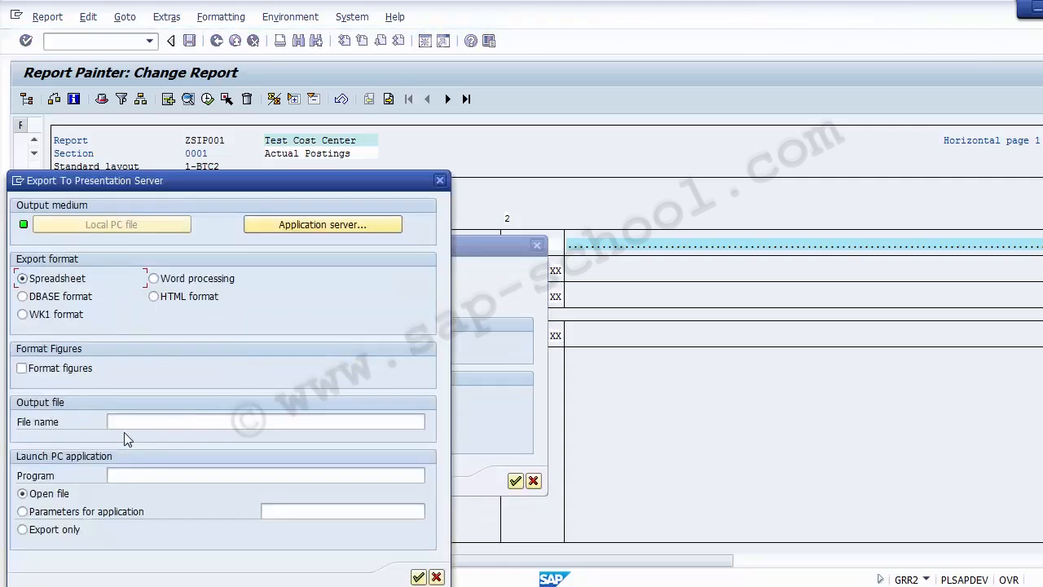
pyautogui.click(439, 181)
pyautogui.click(533, 480)
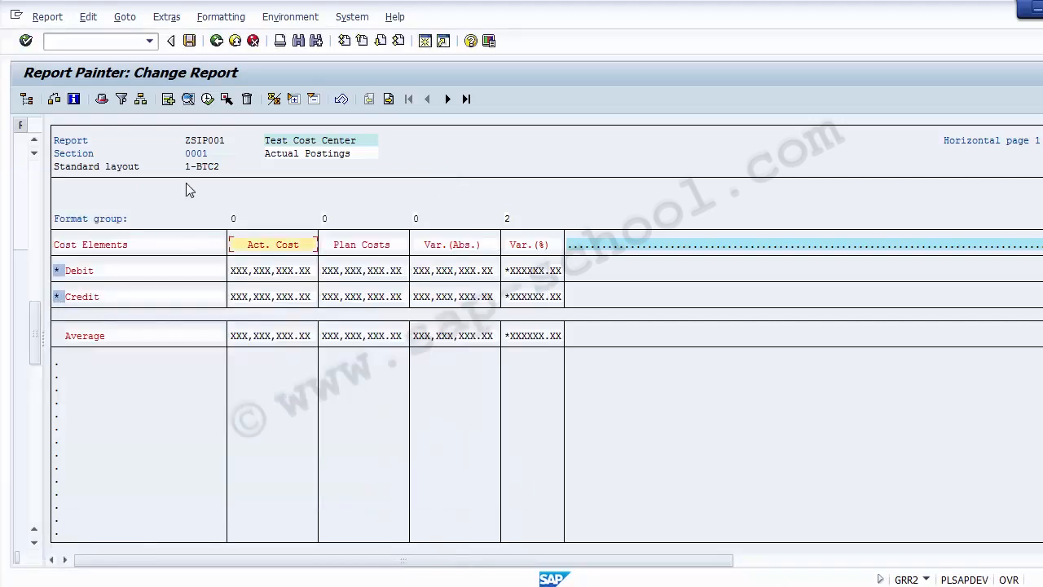
# Open the page header editor and insert the Author of Report general variable
pyautogui.click(87, 17)
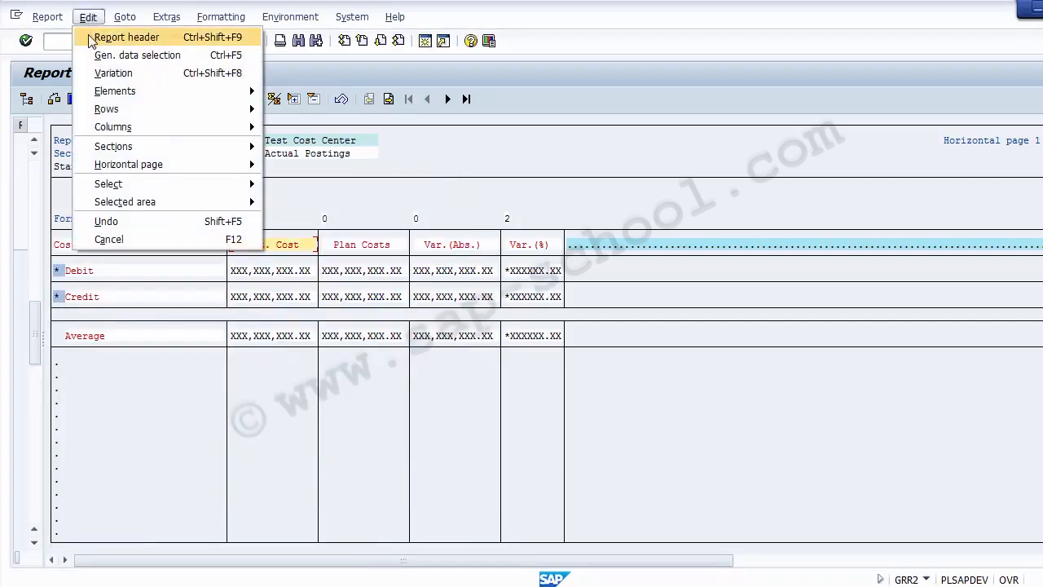
pyautogui.moveTo(46, 22)
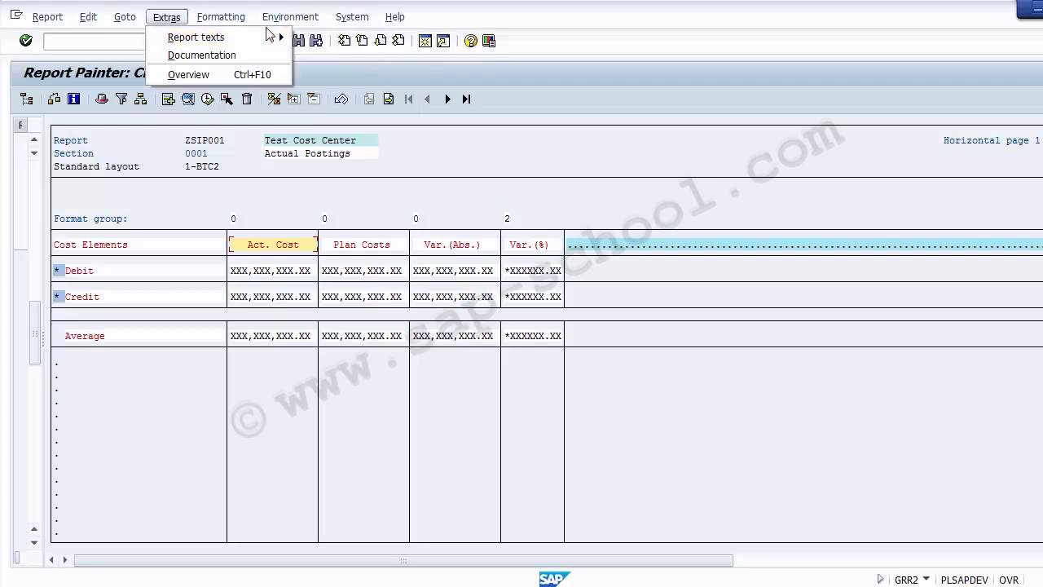
pyautogui.moveTo(252, 37)
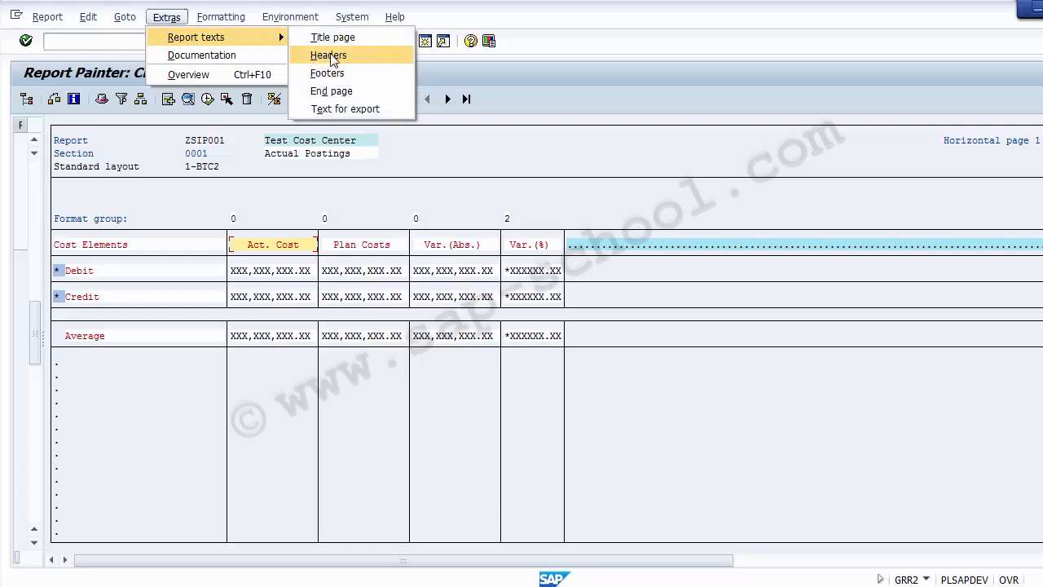
pyautogui.click(330, 55)
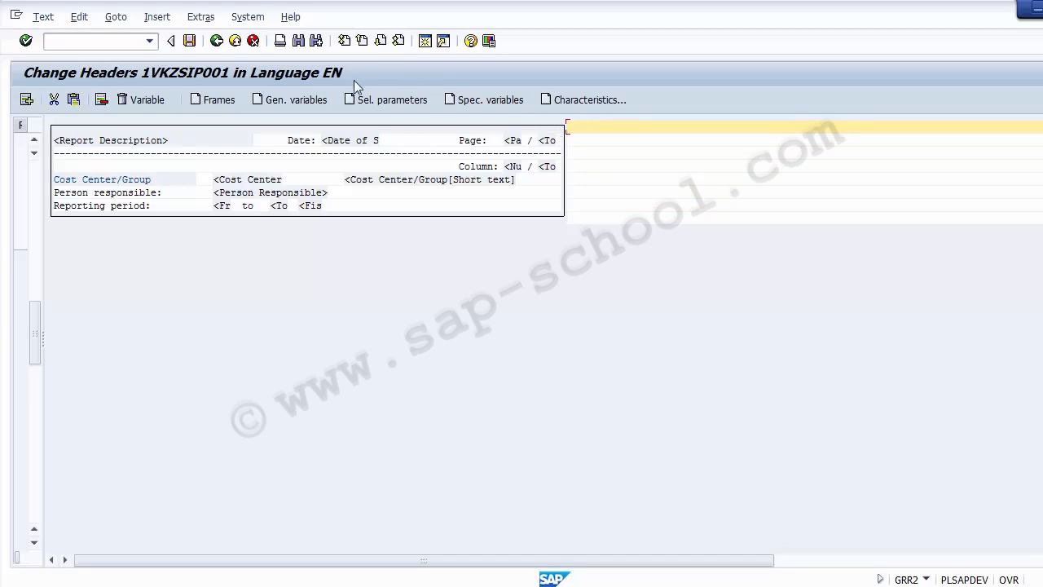
pyautogui.click(287, 100)
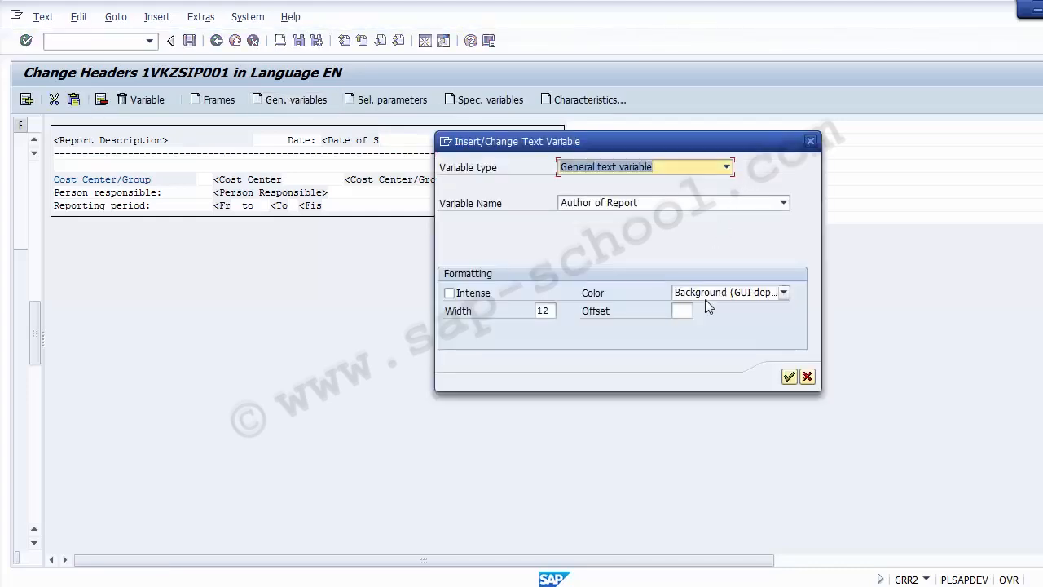
pyautogui.click(652, 202)
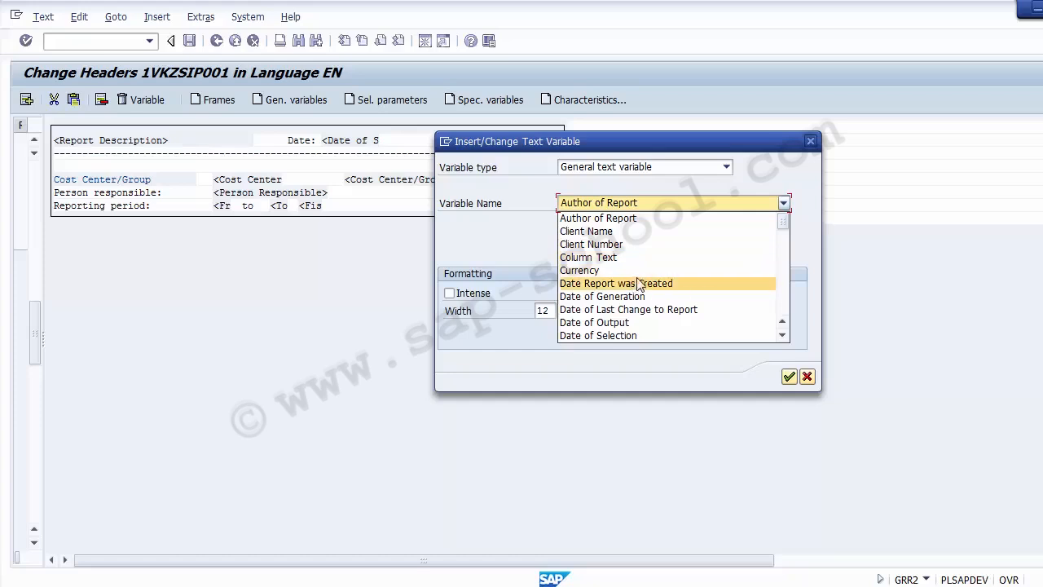
pyautogui.click(789, 378)
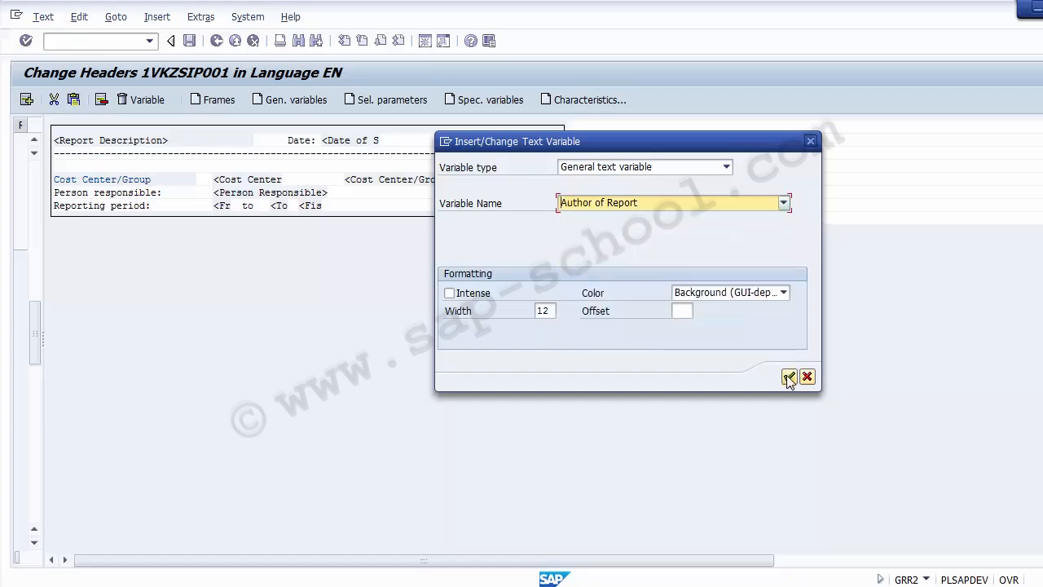
pyautogui.click(789, 377)
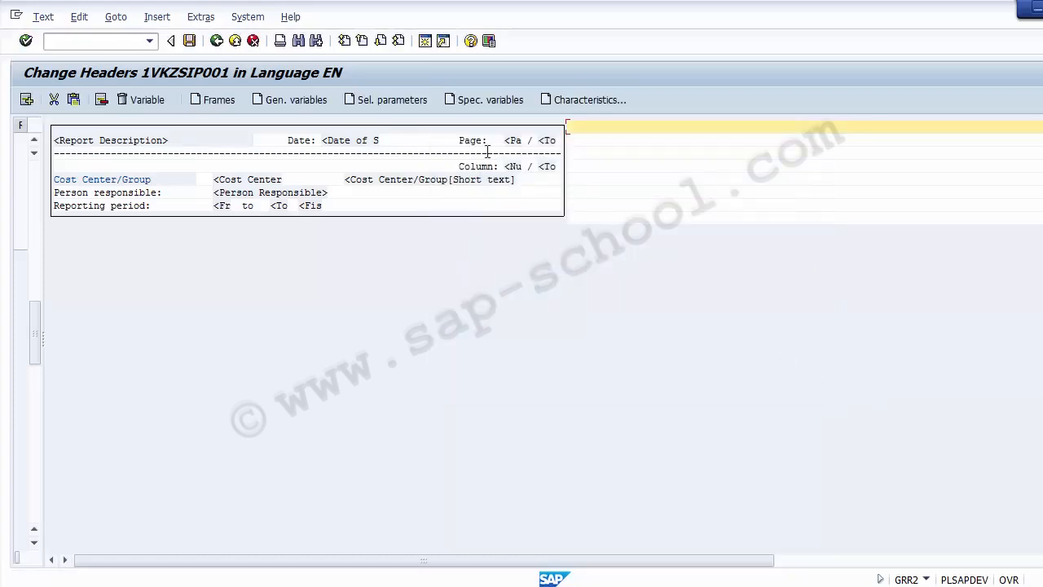
# Insert a Controlling Area selection-parameter variable at the header's top right
pyautogui.click(387, 103)
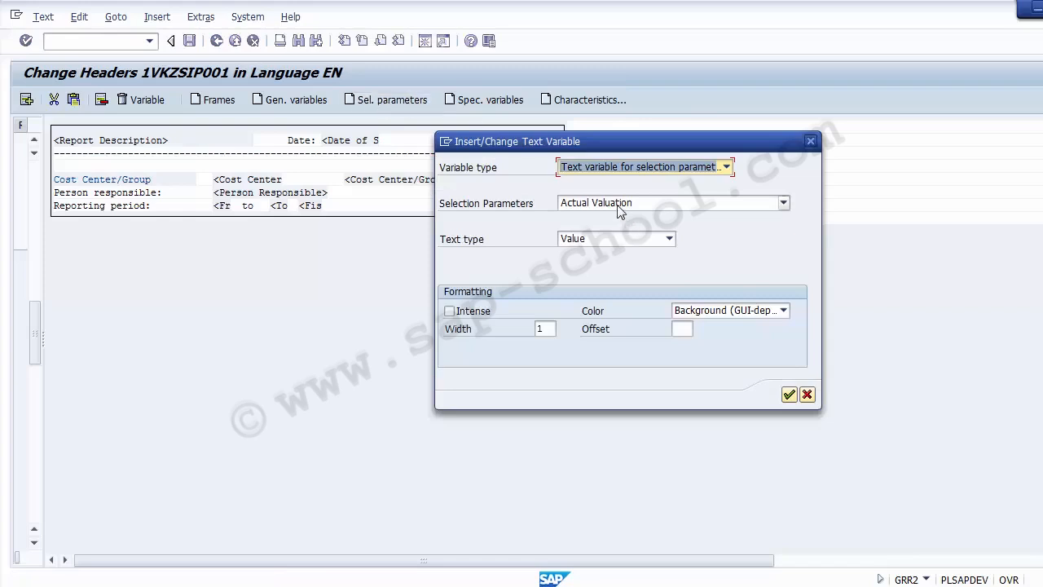
pyautogui.click(620, 211)
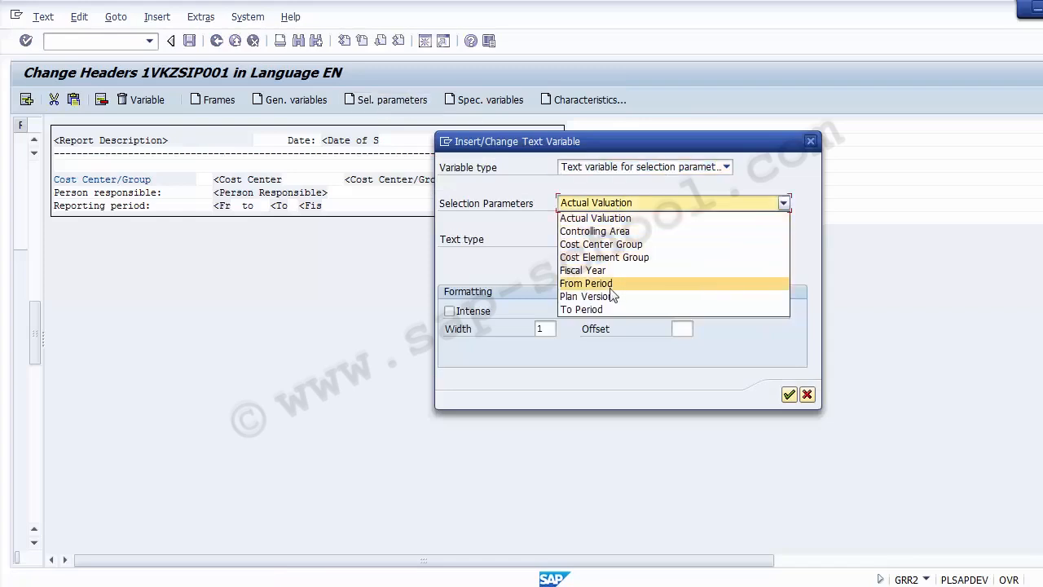
pyautogui.click(779, 171)
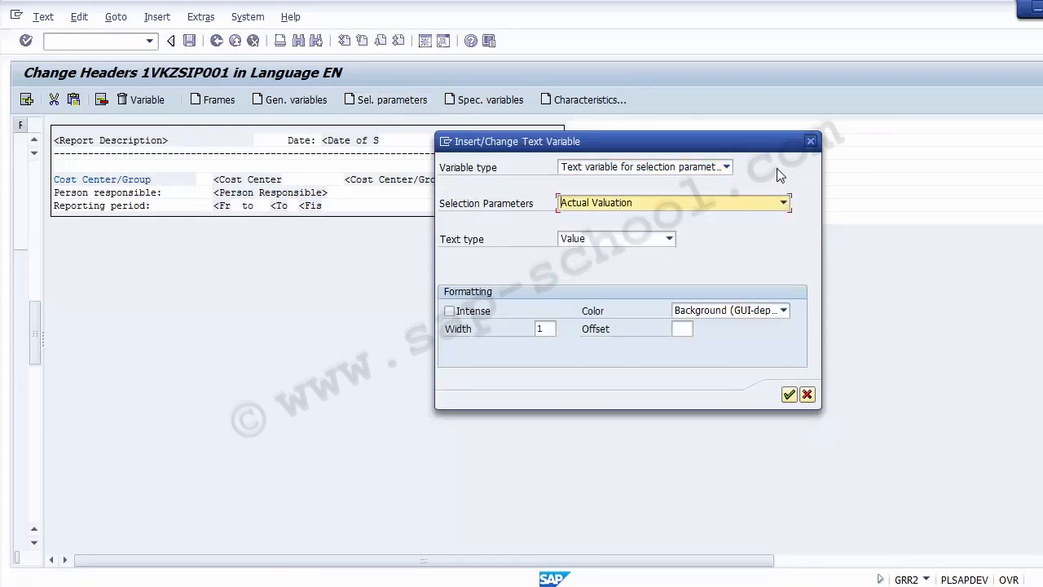
pyautogui.click(653, 207)
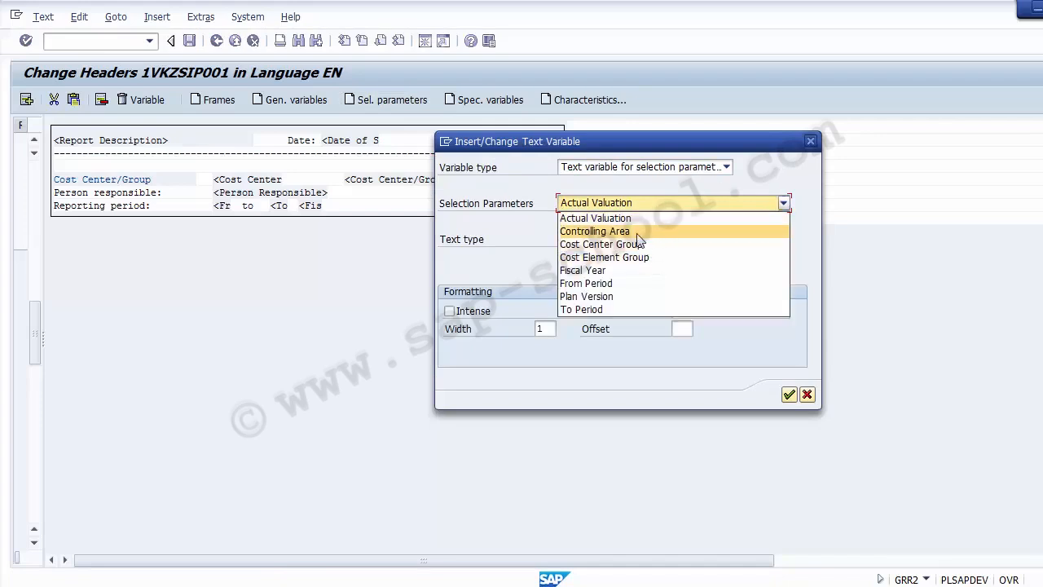
pyautogui.click(641, 233)
pyautogui.click(789, 396)
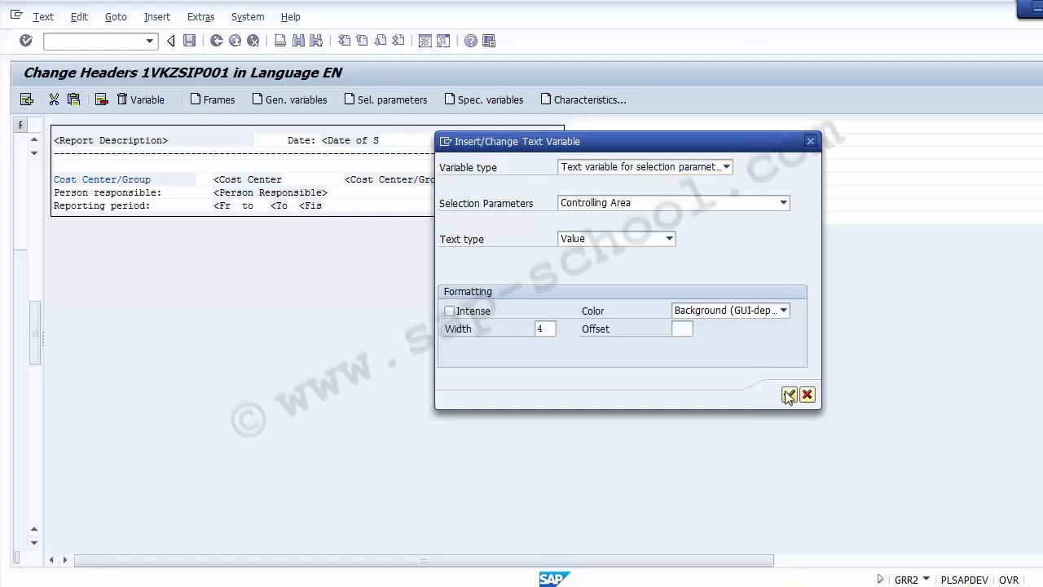
pyautogui.click(589, 128)
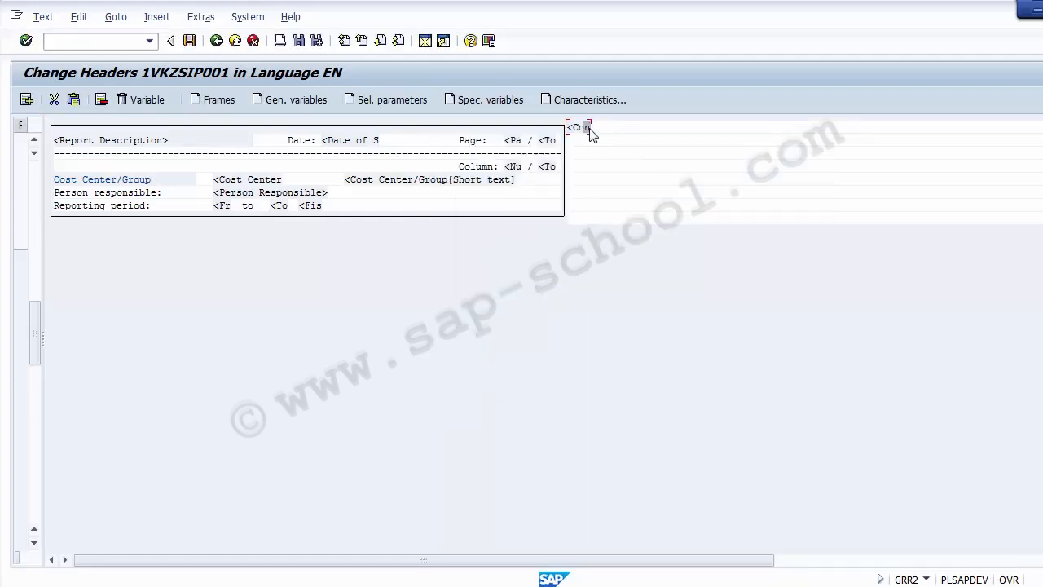
pyautogui.click(582, 129)
# Delete the existing Controlling Area variable from the header
pyautogui.click(145, 103)
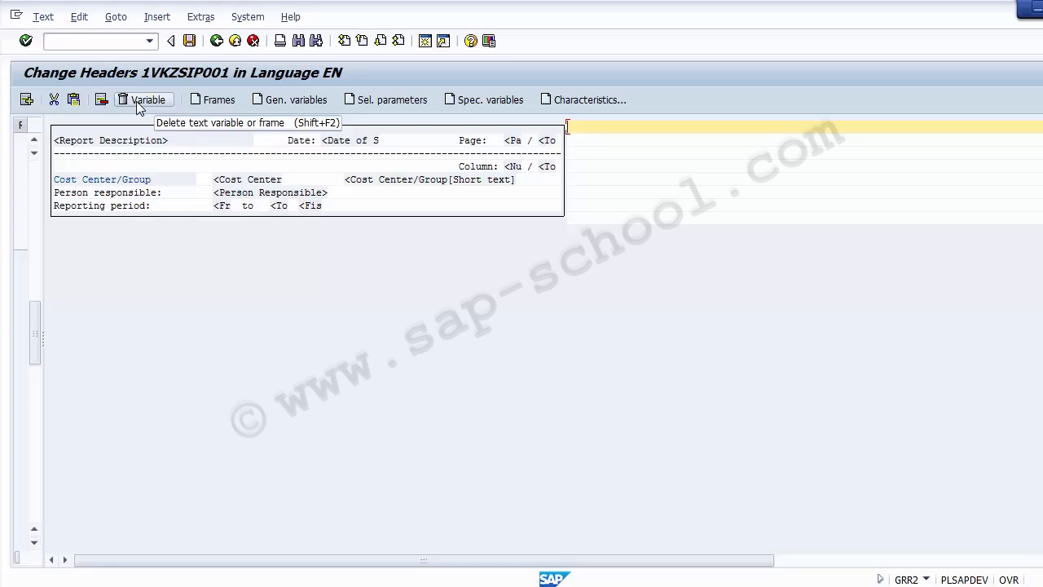
pyautogui.click(487, 101)
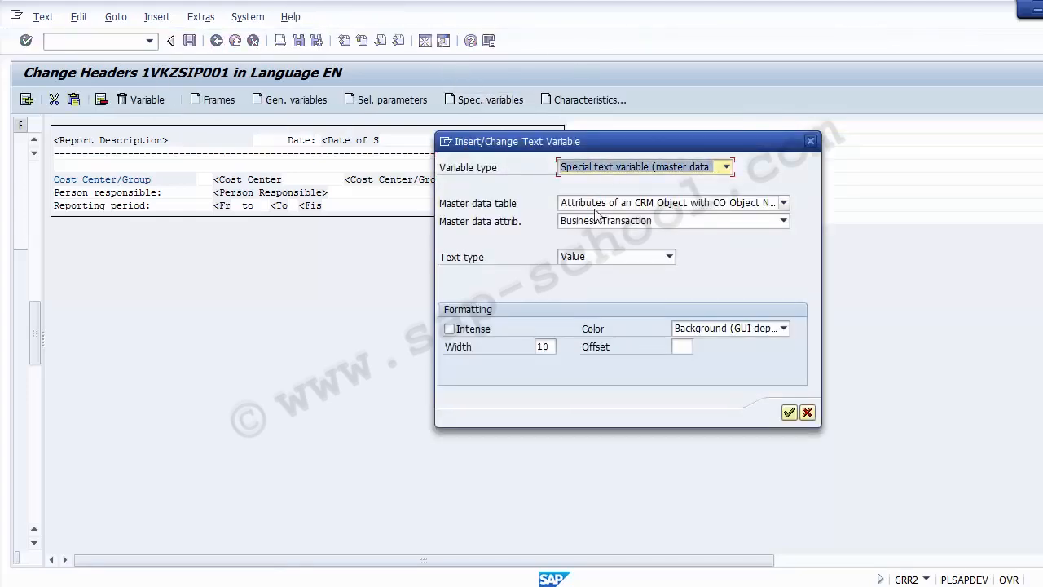
pyautogui.click(807, 412)
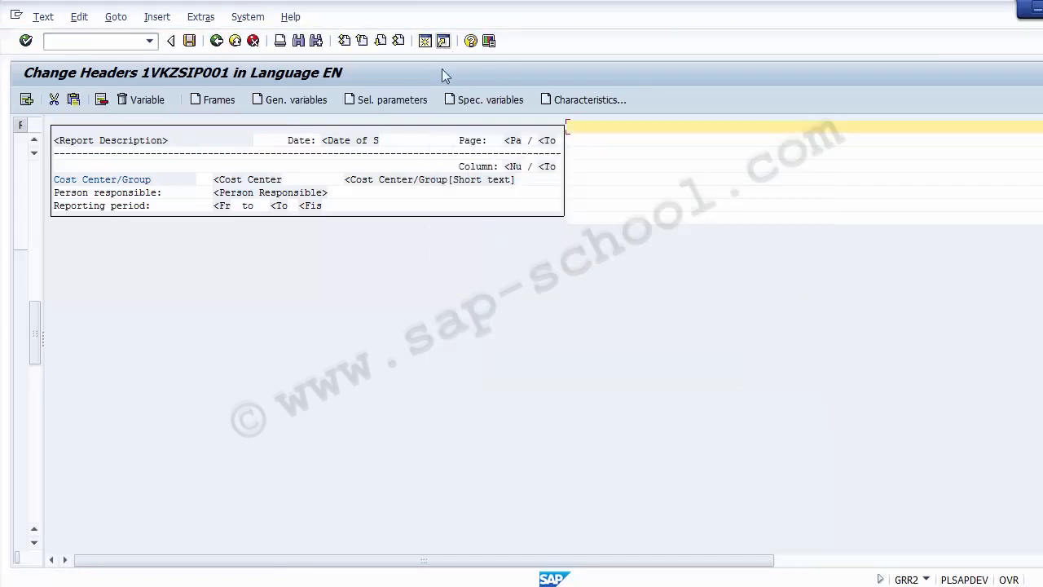
# Reinsert Controlling Area as a selection parameter with Description text type, then save the header
pyautogui.click(411, 101)
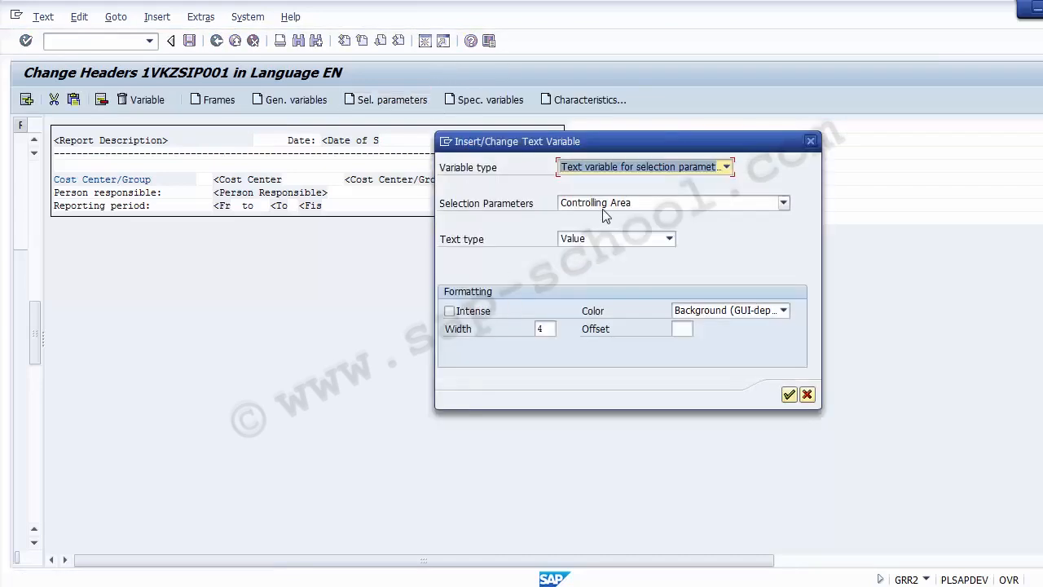
pyautogui.click(605, 208)
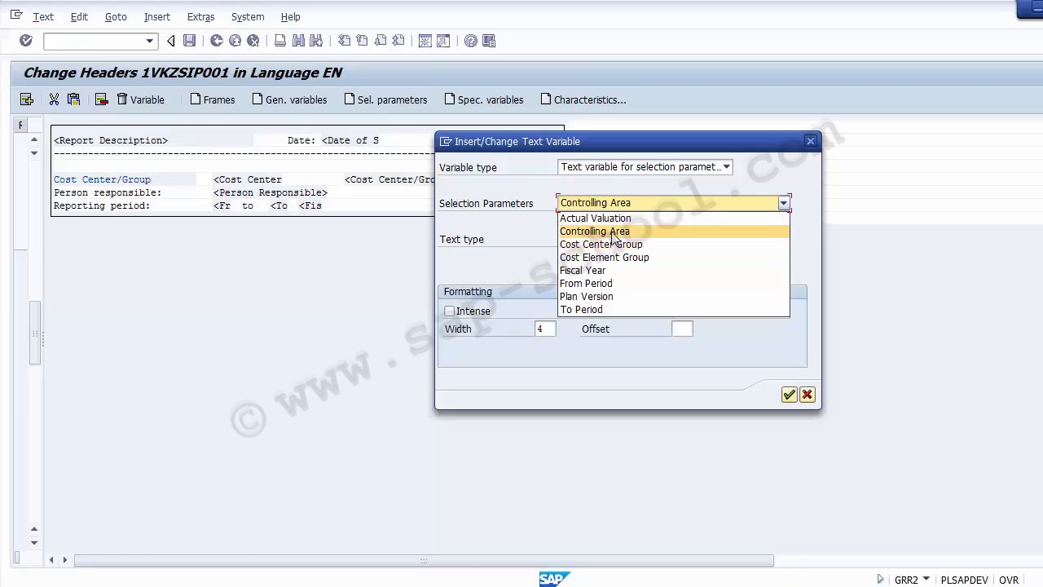
pyautogui.click(611, 233)
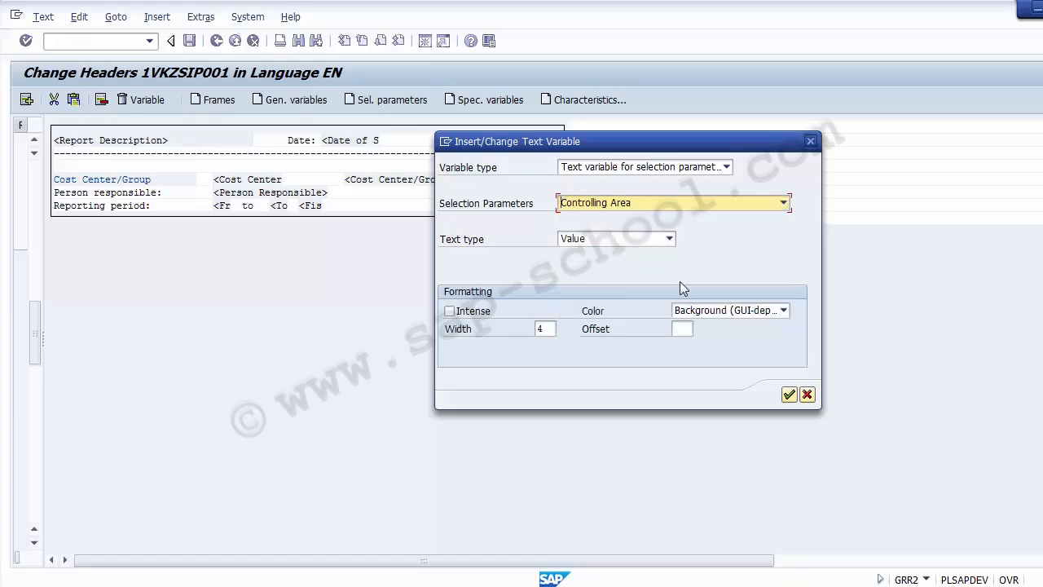
pyautogui.click(637, 241)
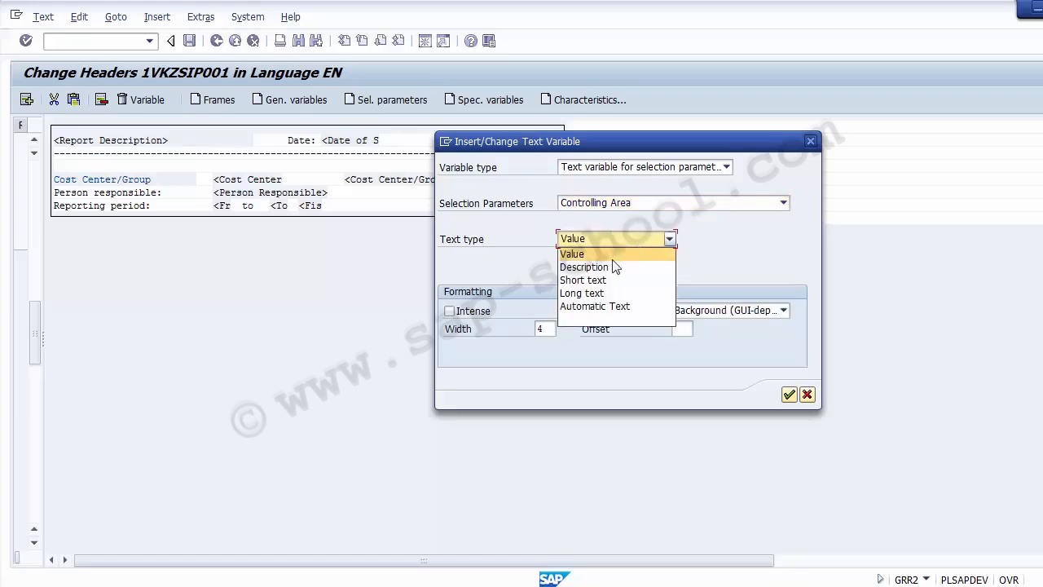
pyautogui.click(607, 267)
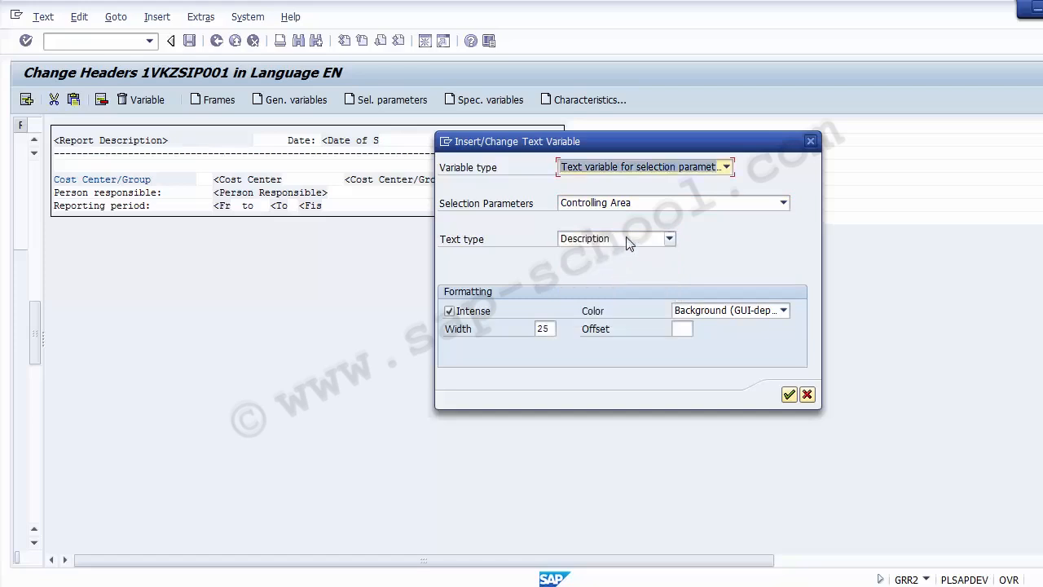
pyautogui.click(789, 396)
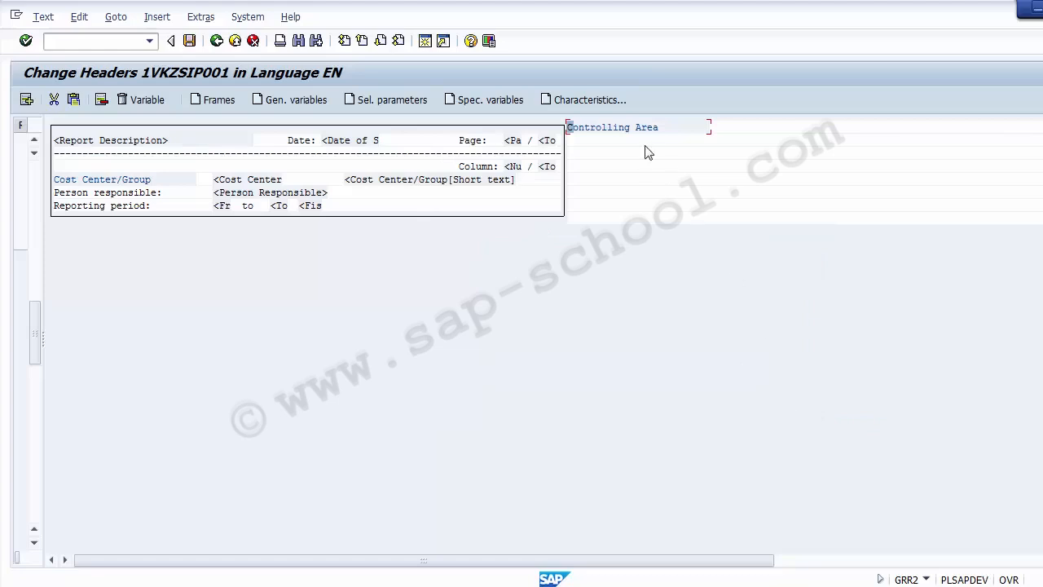
pyautogui.click(668, 128)
pyautogui.click(191, 45)
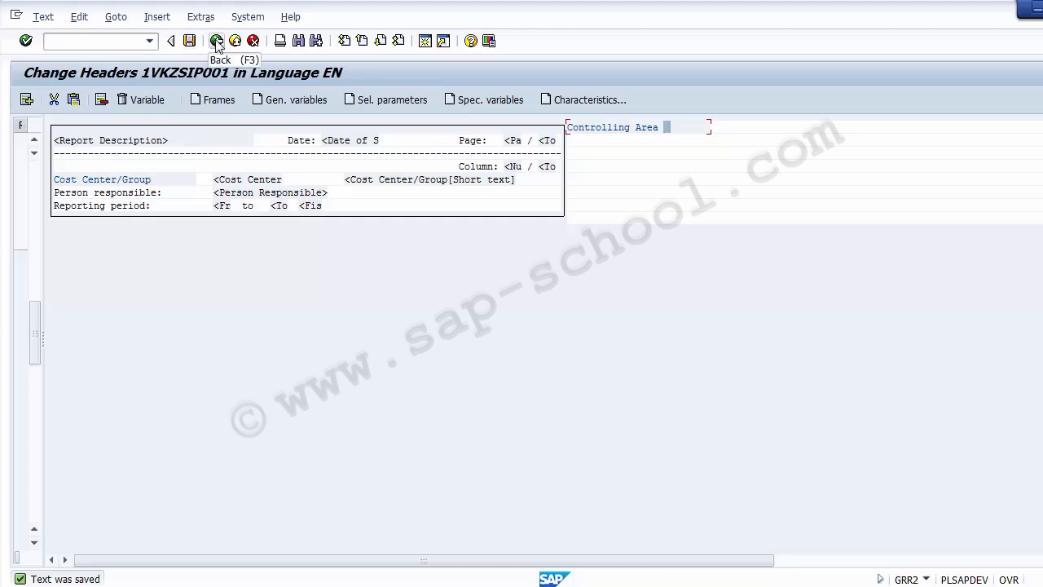
# Return to the ZSIP001 Report Painter layout and browse the Extras, Formatting and Environment menus
pyautogui.click(217, 40)
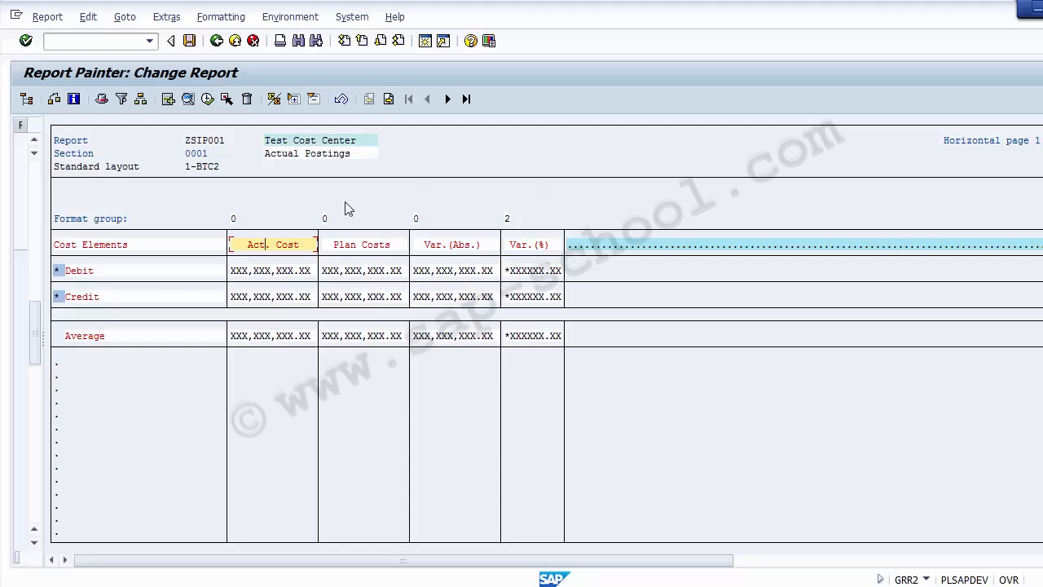
pyautogui.click(161, 18)
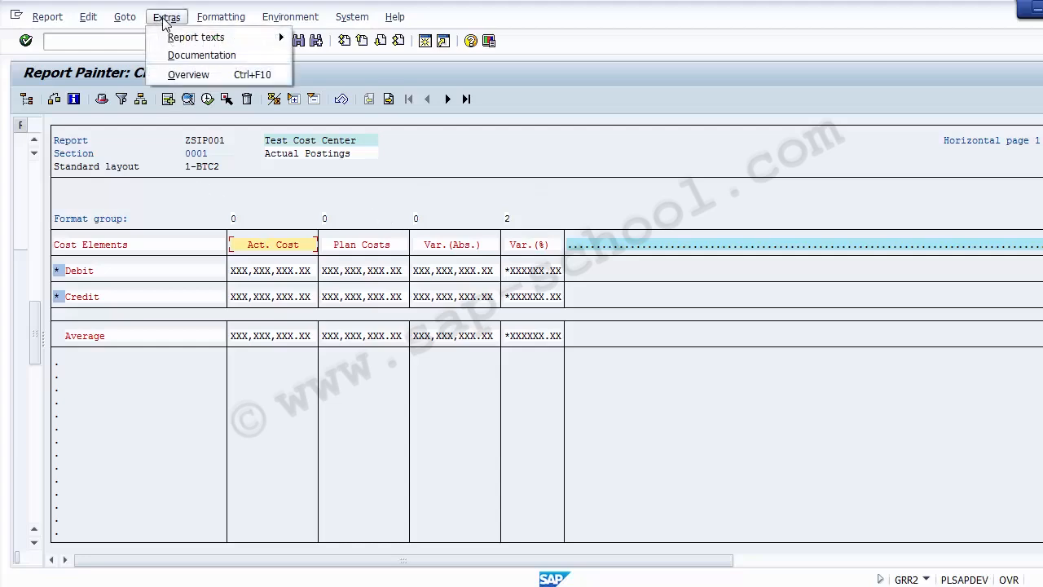
pyautogui.click(213, 18)
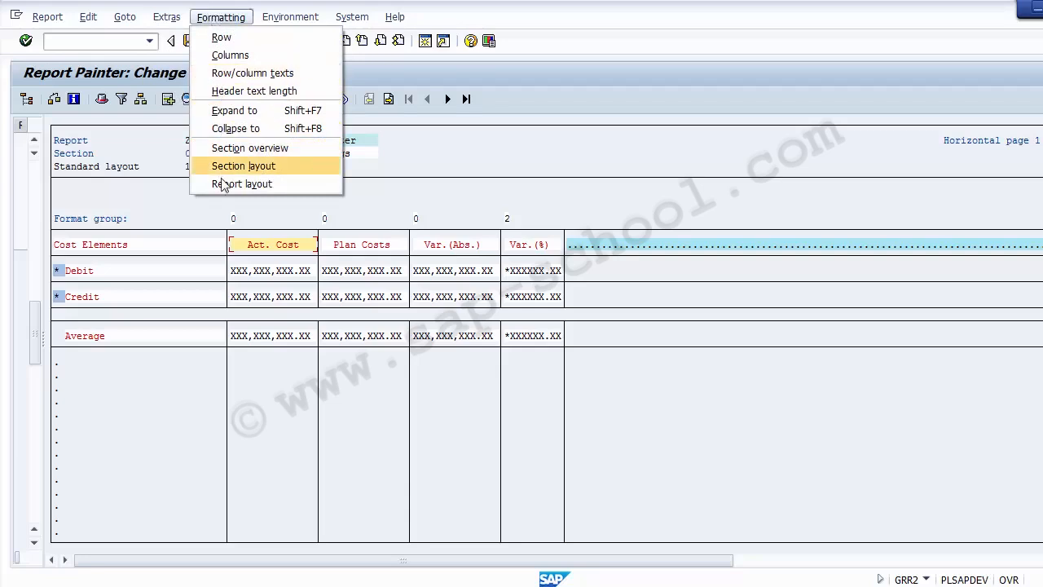
pyautogui.moveTo(274, 17)
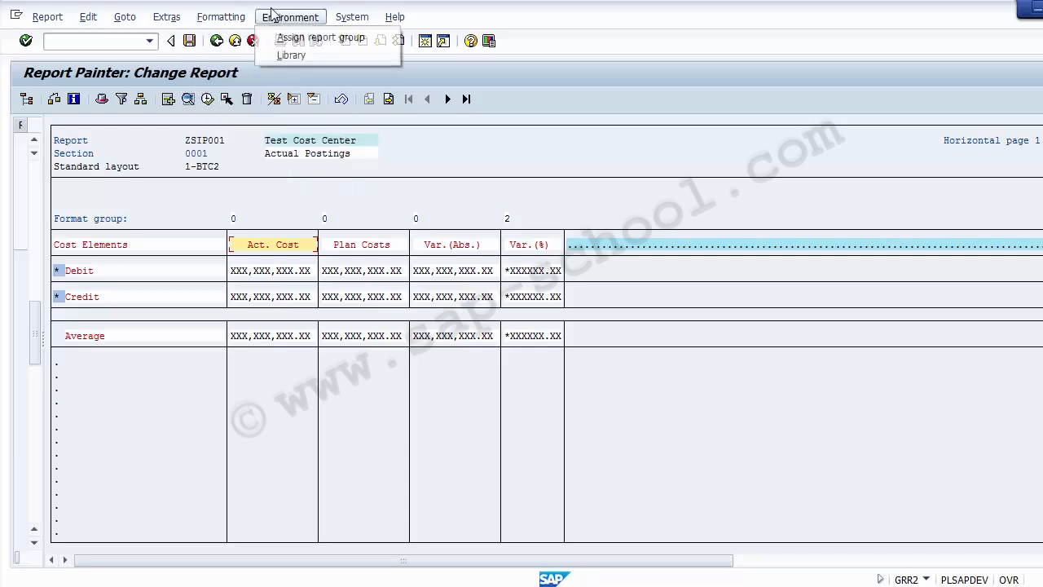
pyautogui.click(291, 57)
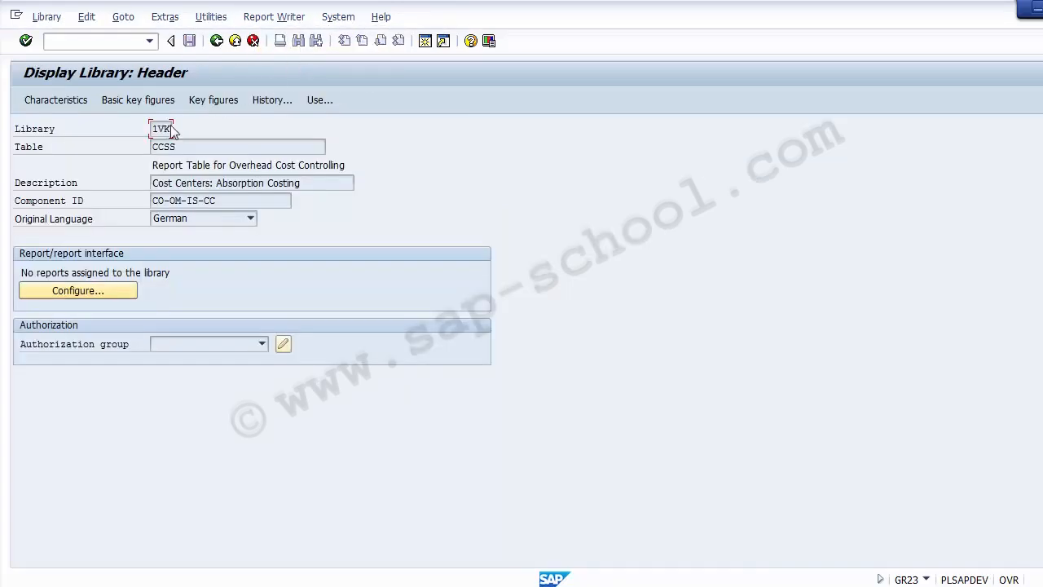
pyautogui.moveTo(154, 129); pyautogui.dragTo(132, 140)
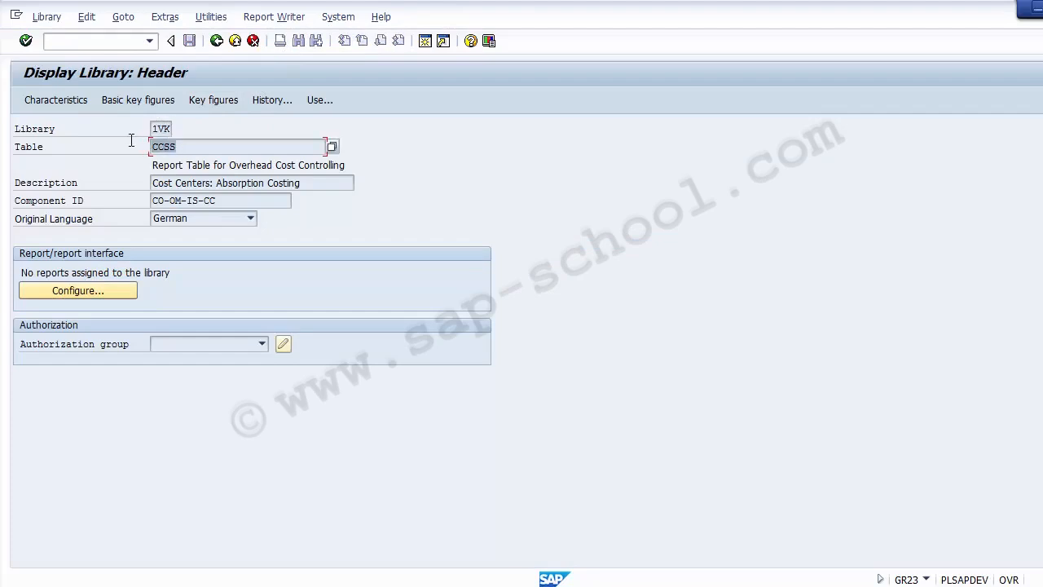
pyautogui.click(69, 295)
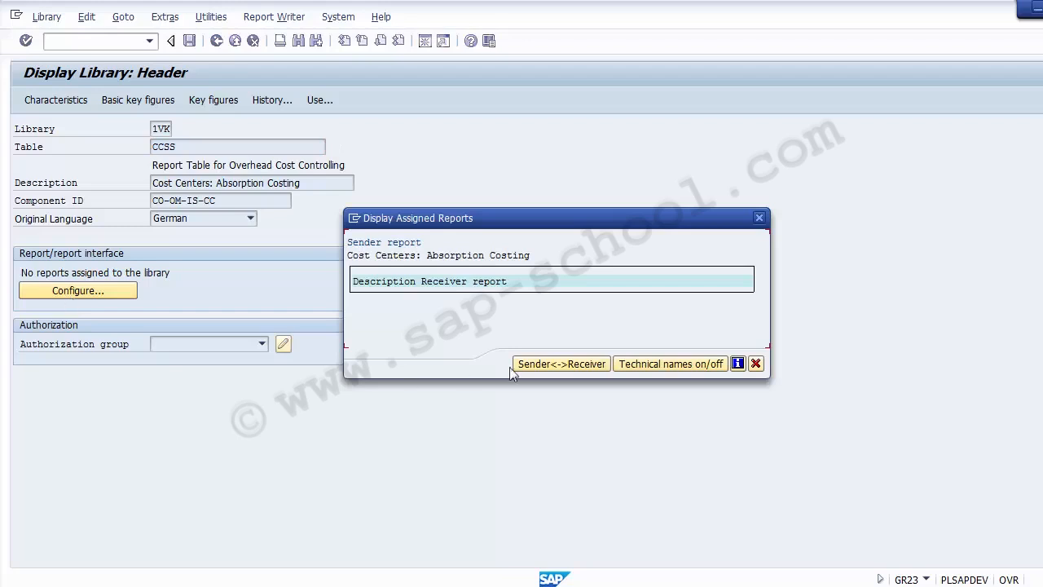
pyautogui.click(756, 363)
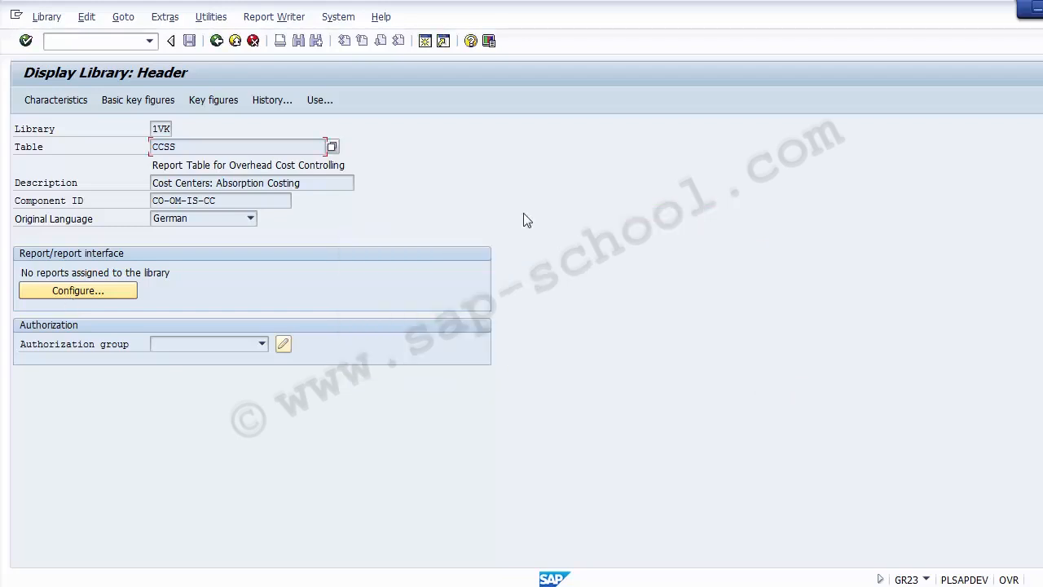
pyautogui.click(216, 41)
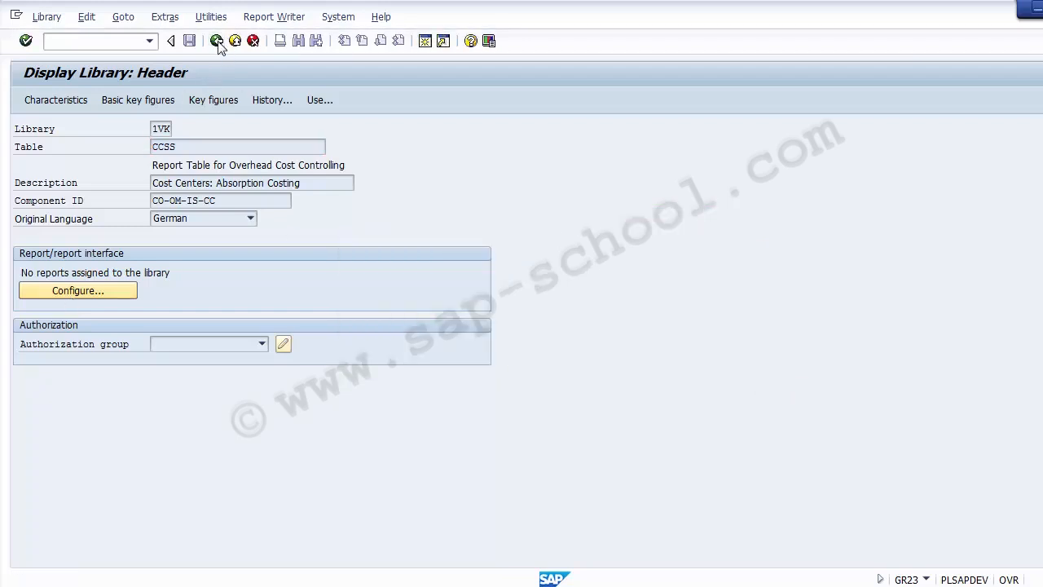
pyautogui.click(216, 41)
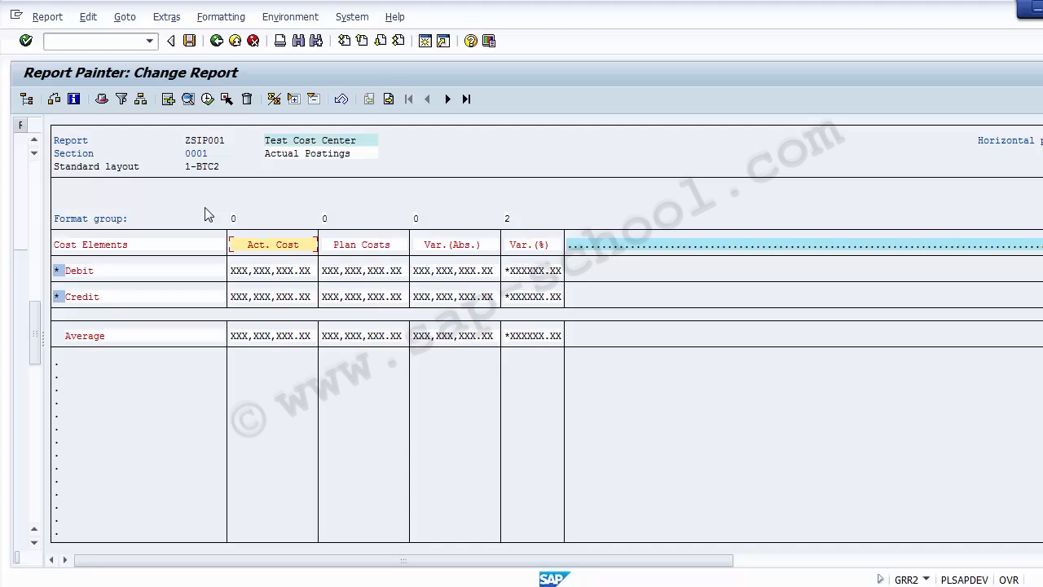
# Save and execute ZSIP001, entering controlling area 1000 and fiscal year 2014 on the selection screen
pyautogui.click(208, 100)
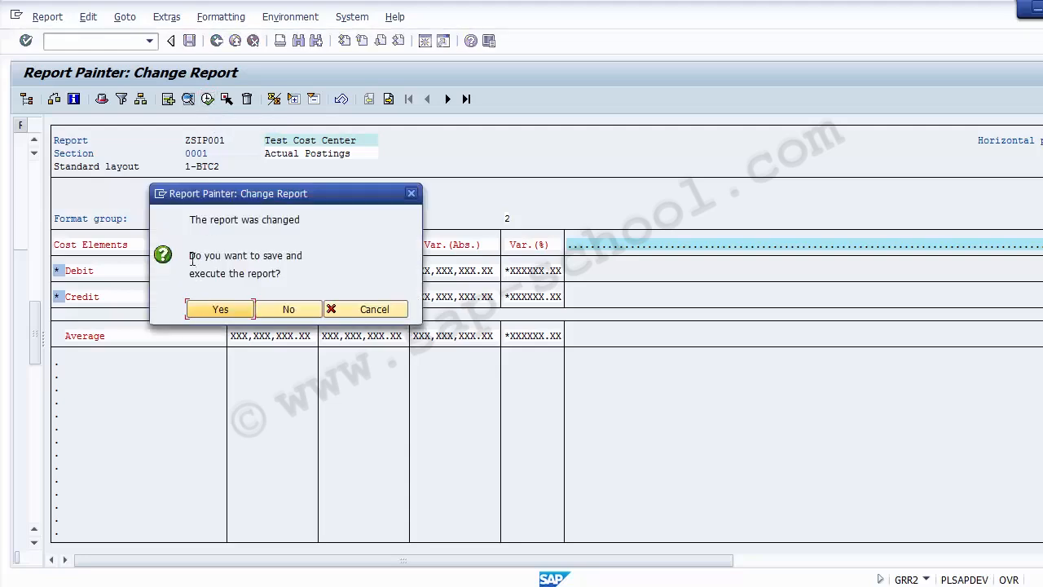
pyautogui.click(217, 312)
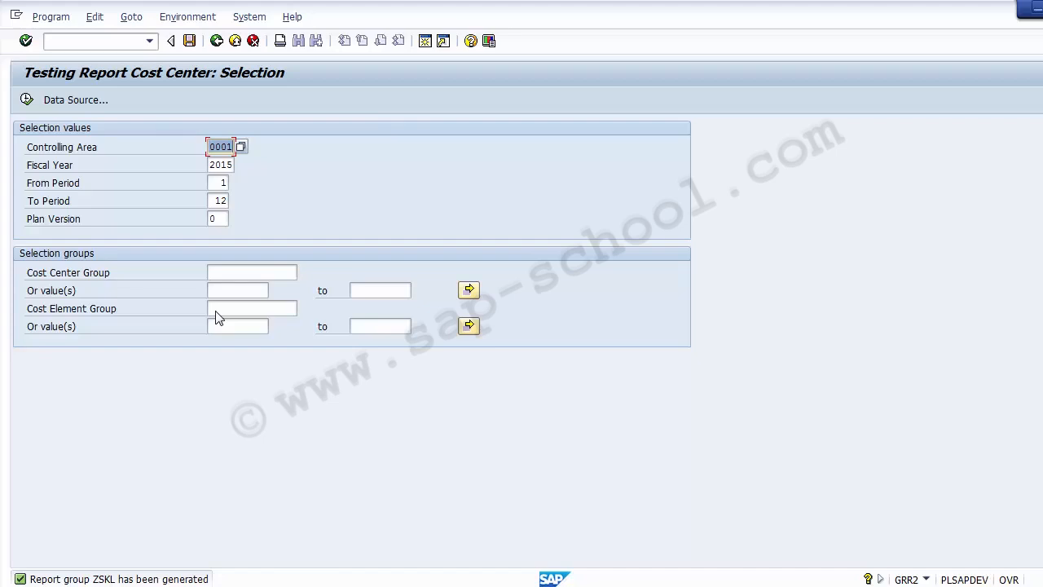
pyautogui.write('1')
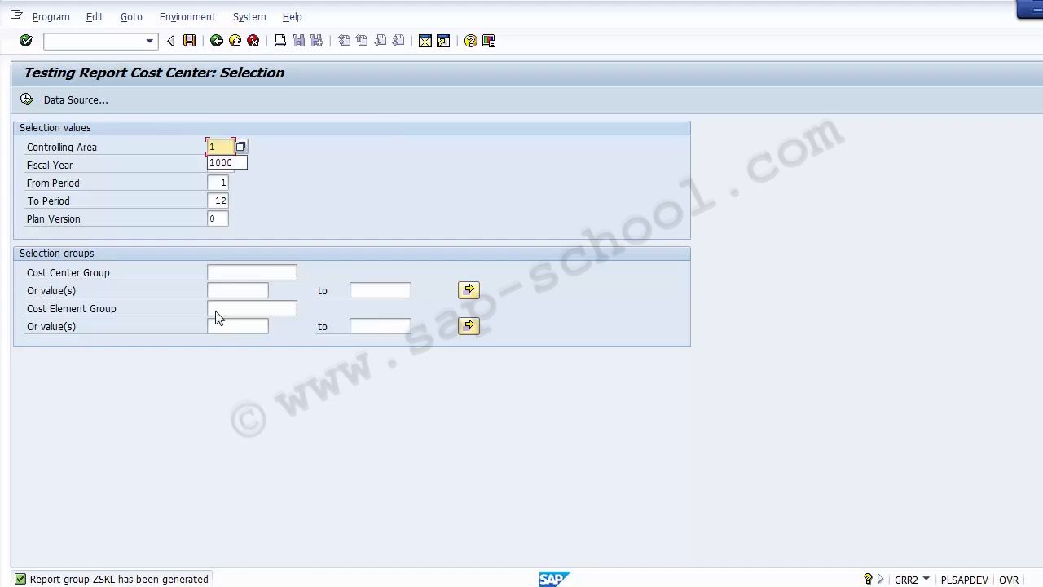
pyautogui.write('000')
pyautogui.press('Tab')
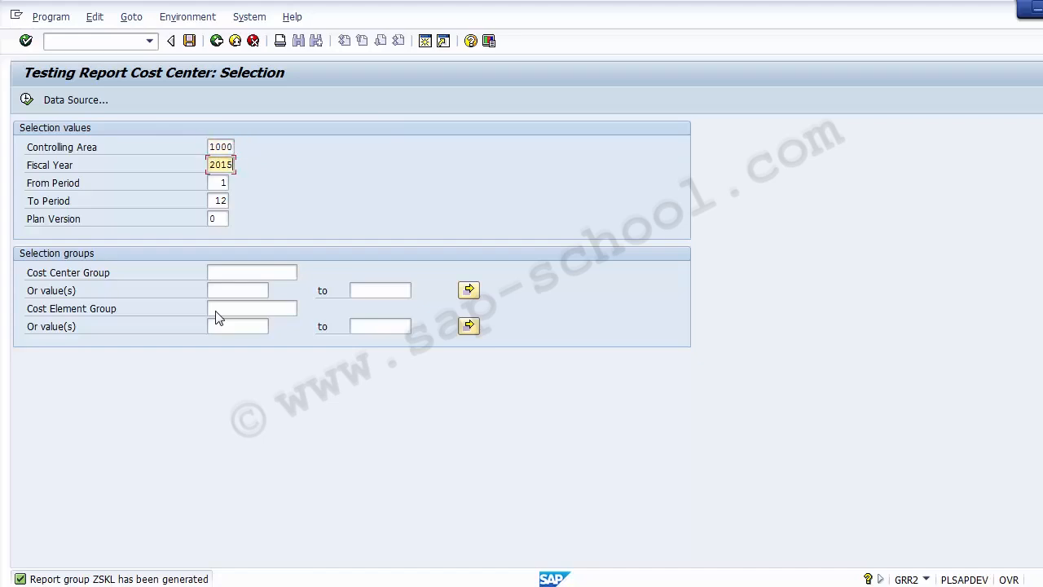
pyautogui.press('BackSpace')
pyautogui.write('4')
pyautogui.press('Tab')
pyautogui.press('Tab')
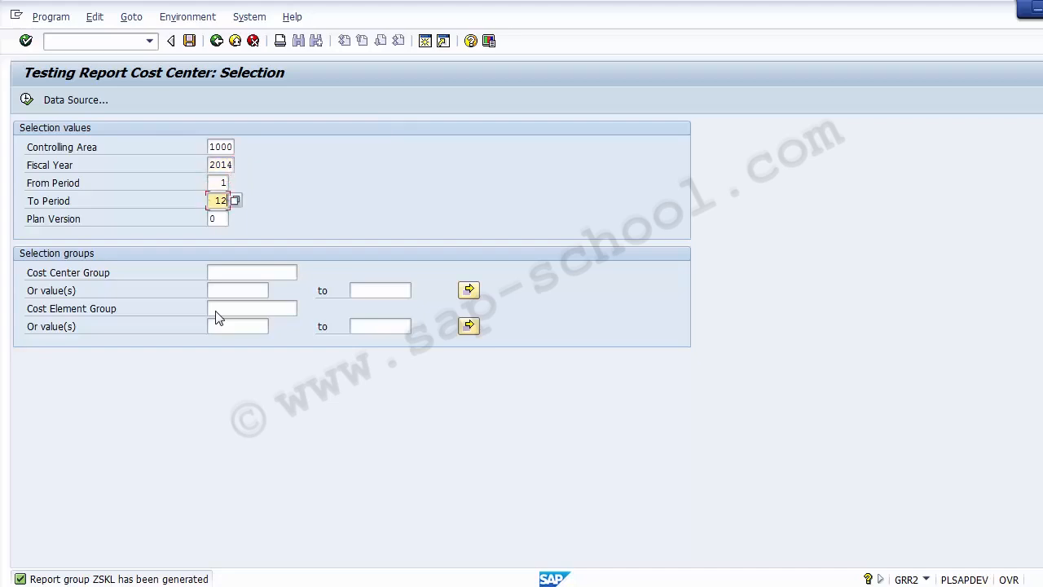
pyautogui.click(97, 272)
pyautogui.click(90, 308)
pyautogui.click(27, 99)
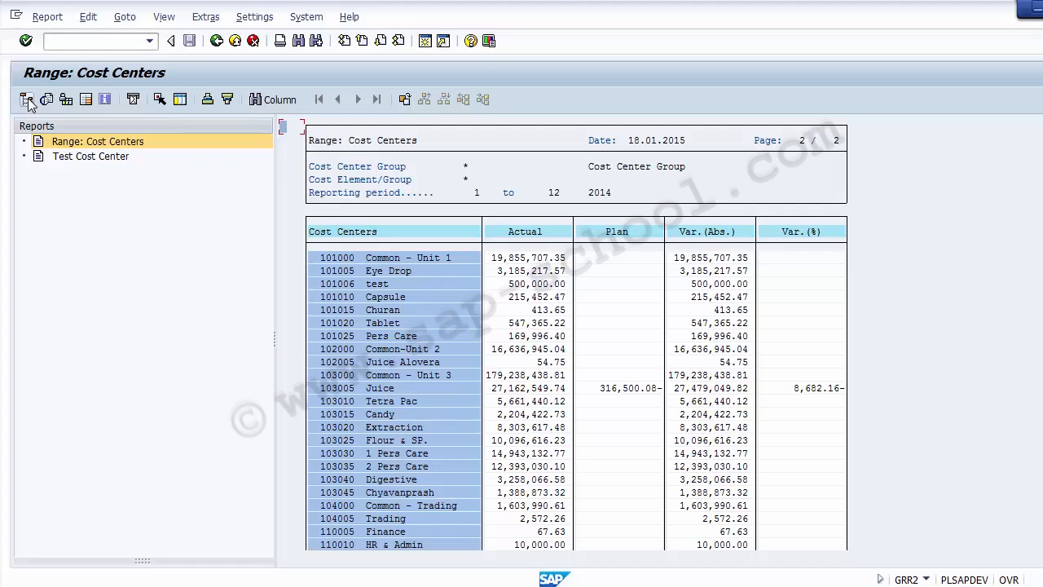
pyautogui.click(69, 163)
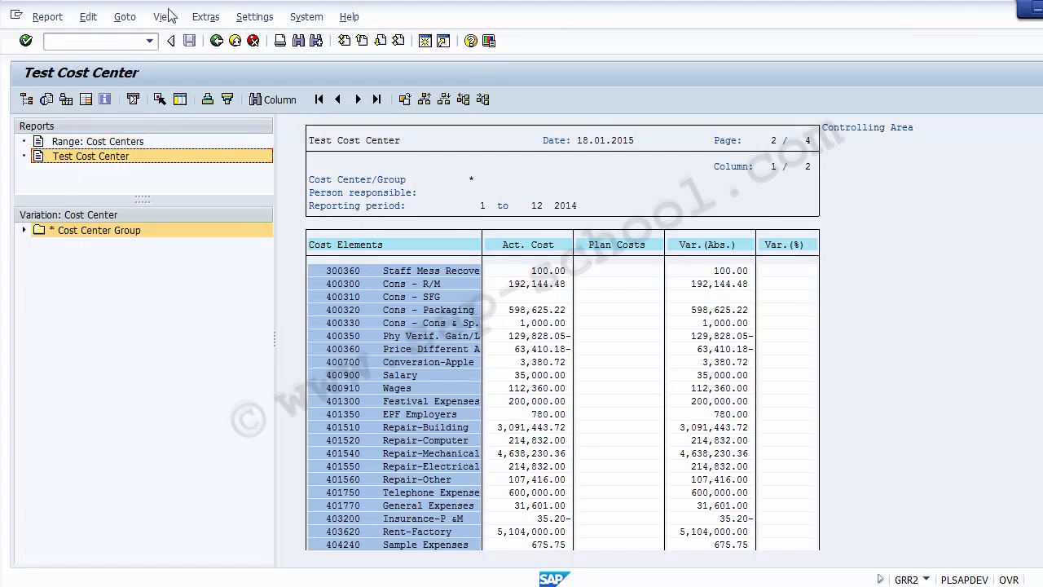
pyautogui.click(82, 141)
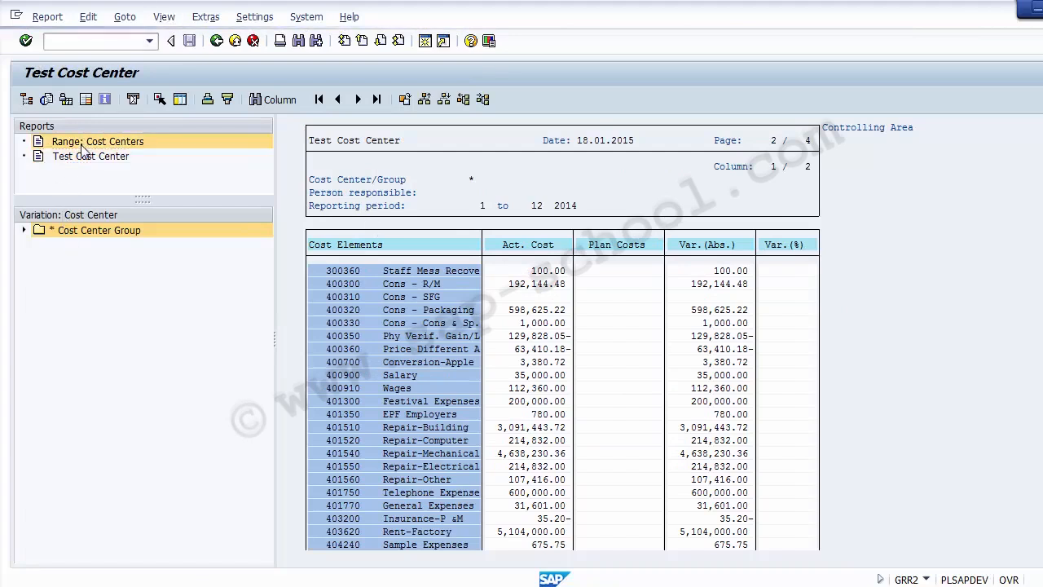
pyautogui.click(88, 163)
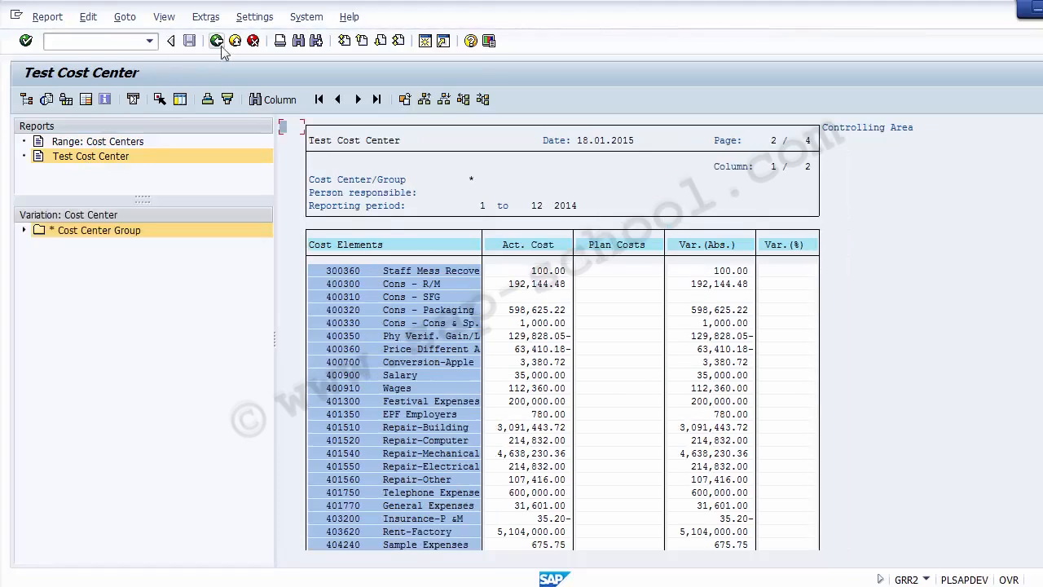
pyautogui.click(224, 41)
pyautogui.click(111, 209)
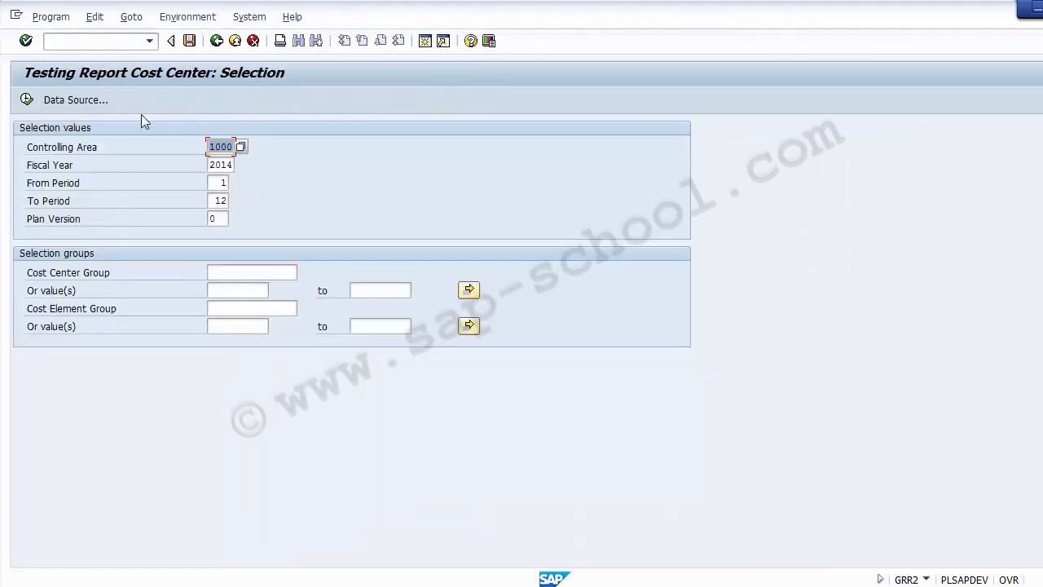
pyautogui.click(218, 43)
# Leave the Report Painter layout to show the Copy Existing Report slide
pyautogui.click(217, 41)
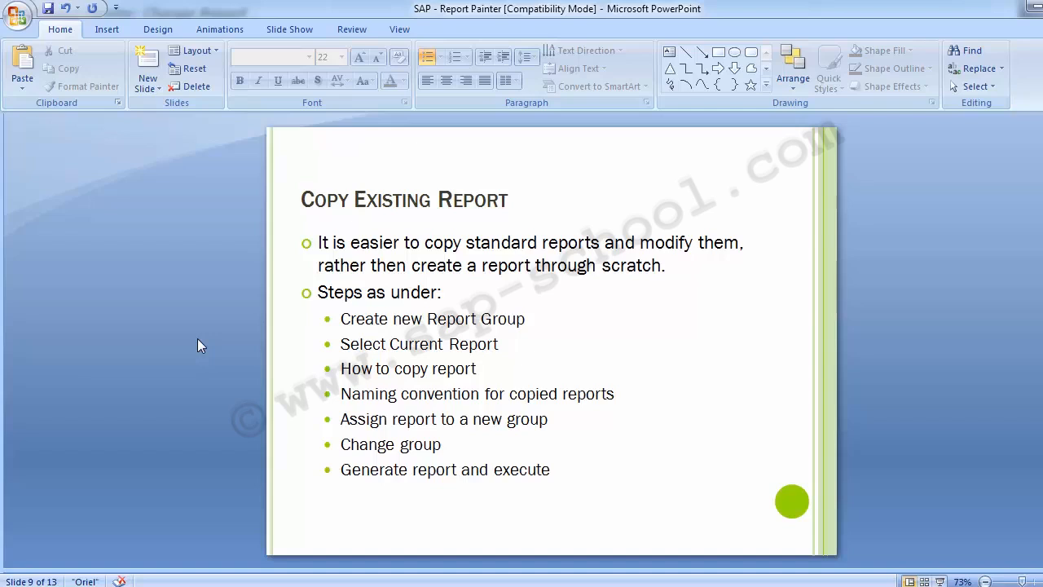
# Reword the bullet 'Change group' to 'Change Report' and advance to slide 10
pyautogui.click(436, 445)
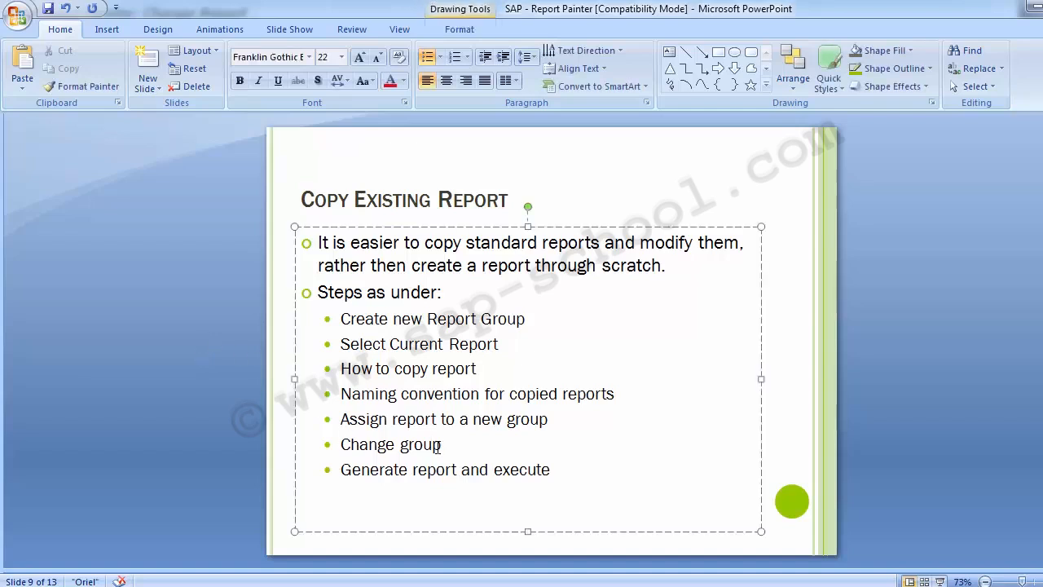
pyautogui.press('BackSpace')
pyautogui.press('BackSpace')
pyautogui.press('BackSpace')
pyautogui.press('BackSpace')
pyautogui.press('BackSpace')
pyautogui.write('Report')
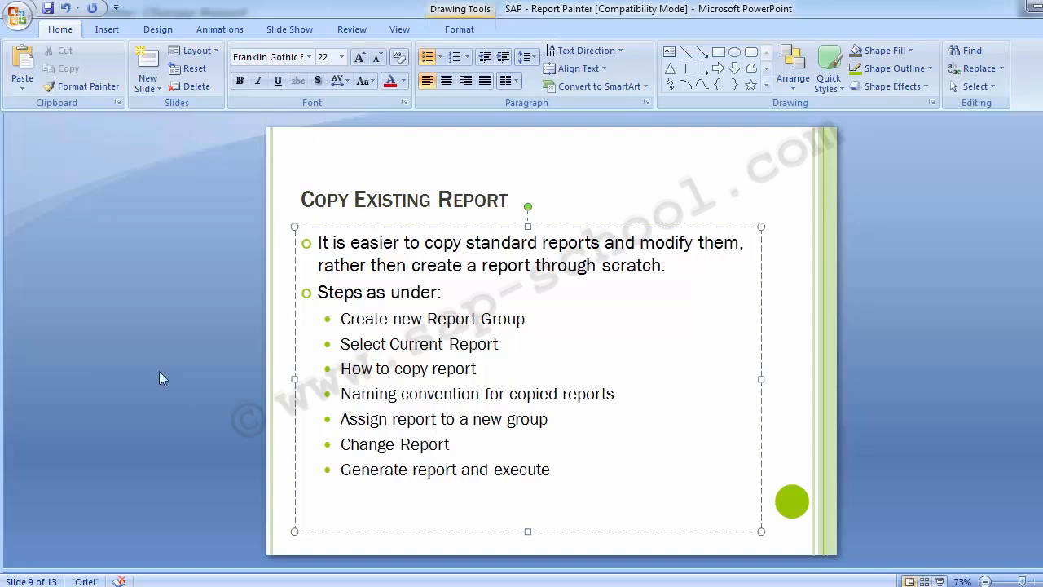
pyautogui.click(146, 369)
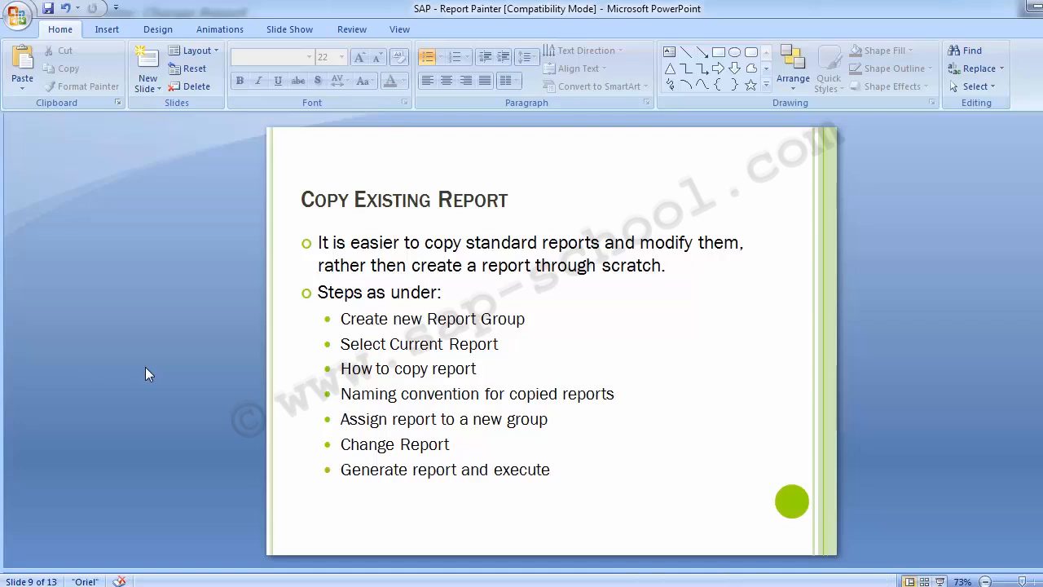
pyautogui.press('pagedown')
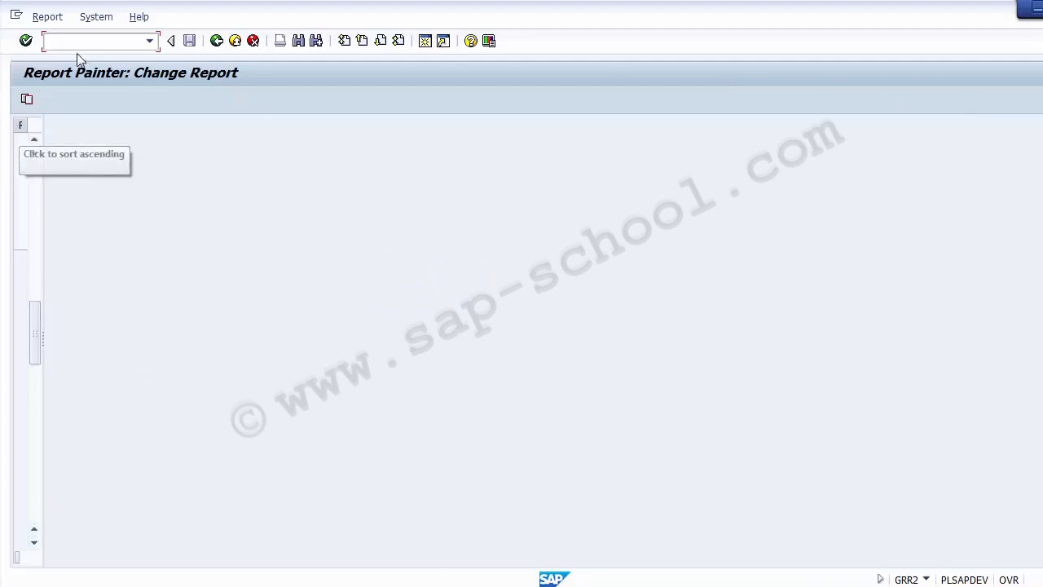
# Enter /nGCTR in the SAP command field
pyautogui.write('/n')
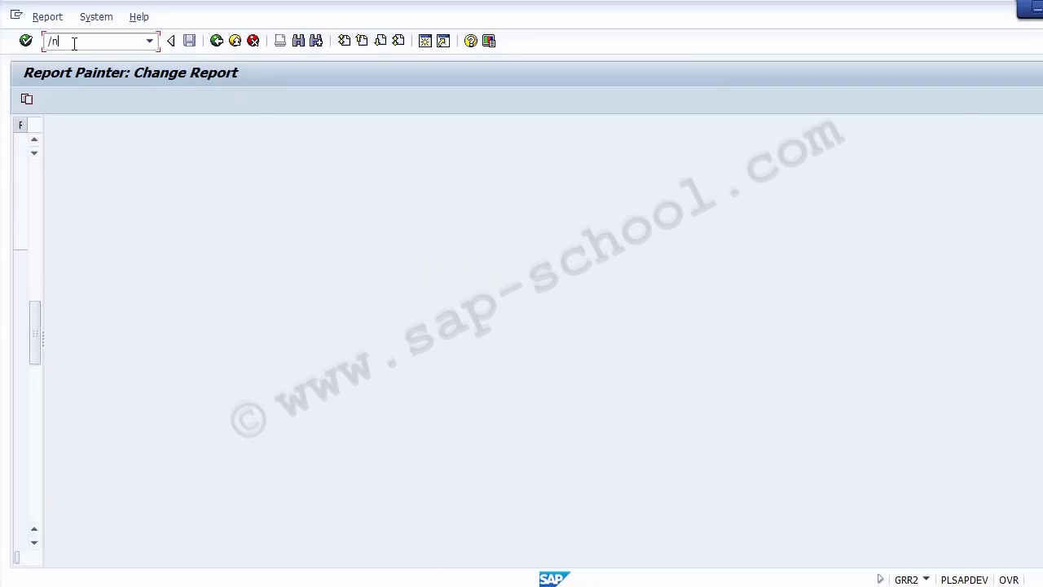
pyautogui.write('GCTR')
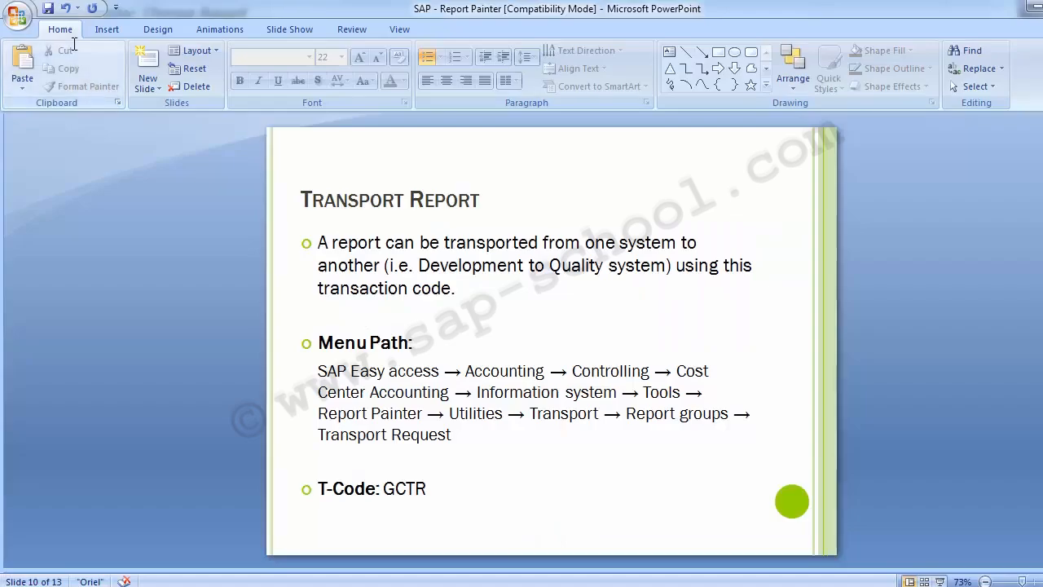
# Run the /nGCTR command to reach Transport: Report Writer
pyautogui.doubleClick(74, 41)
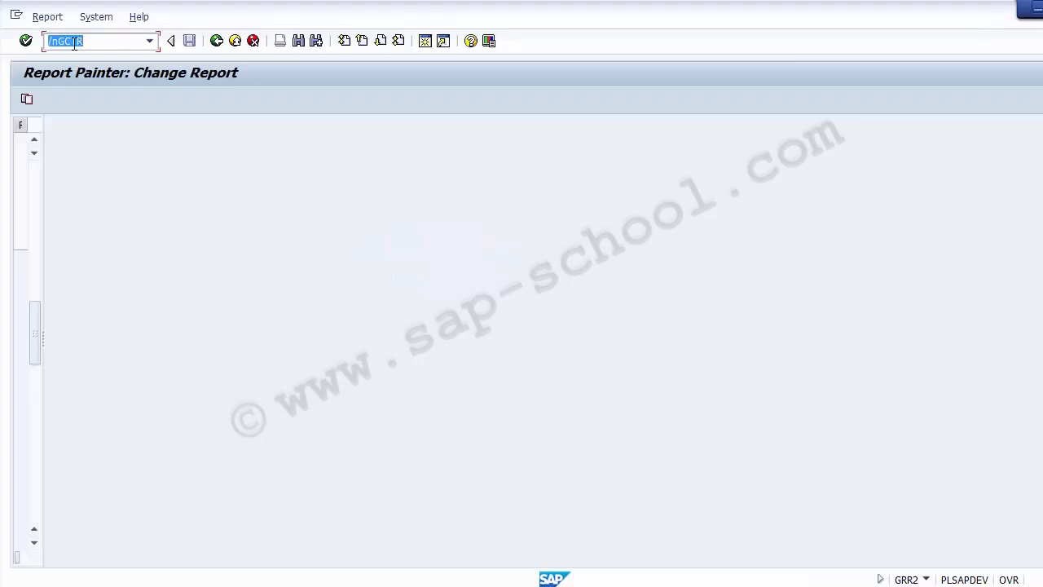
pyautogui.press('Return')
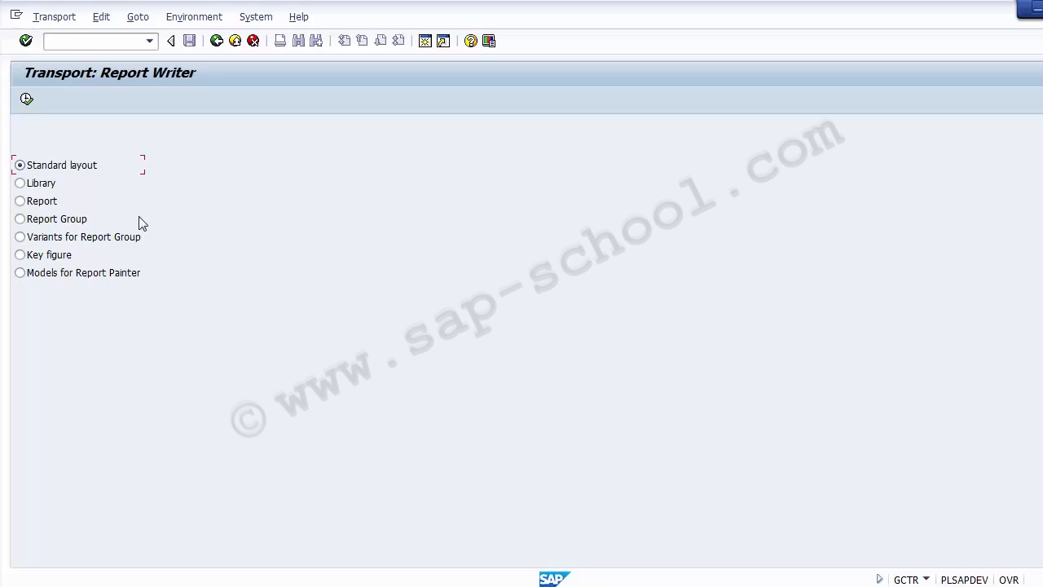
# Select Report Group as the transport object type and execute
pyautogui.click(68, 227)
pyautogui.click(26, 99)
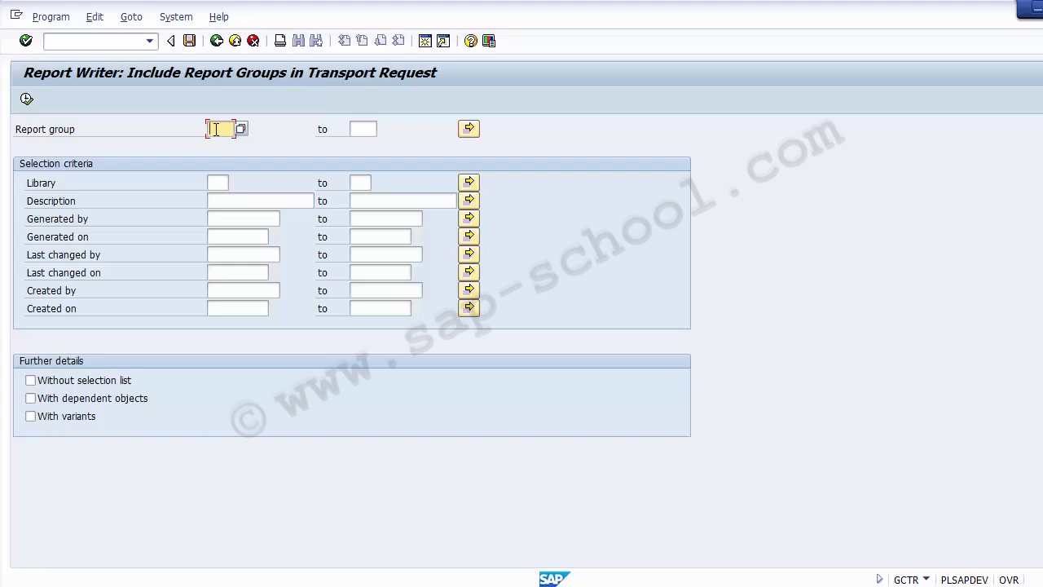
# Pick report group ZSKL, tick With dependent objects and With variants, and execute the listing
pyautogui.click(241, 128)
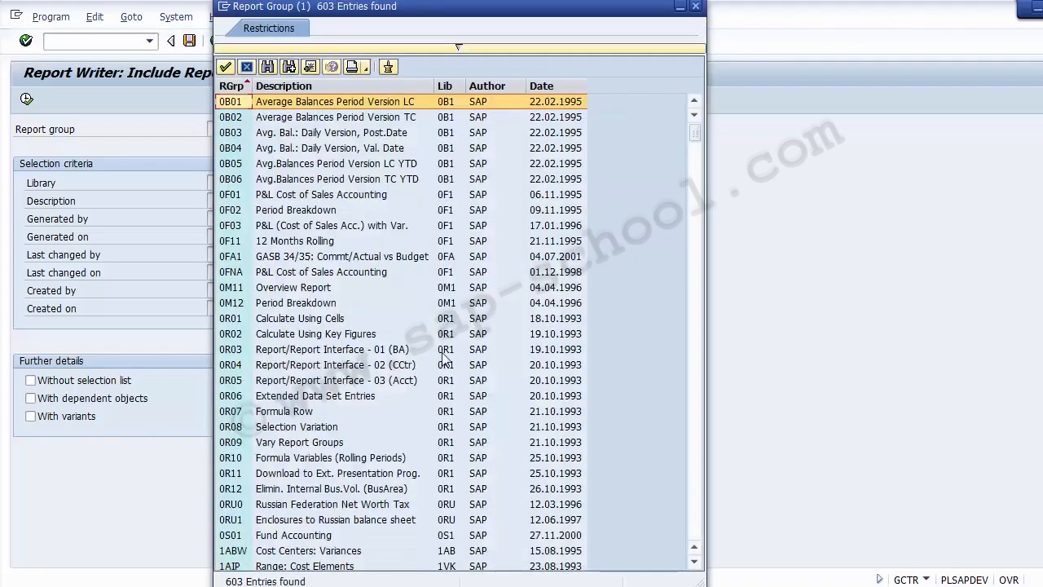
pyautogui.scroll(-10, 444, 358)
pyautogui.scroll(-20, 444, 359)
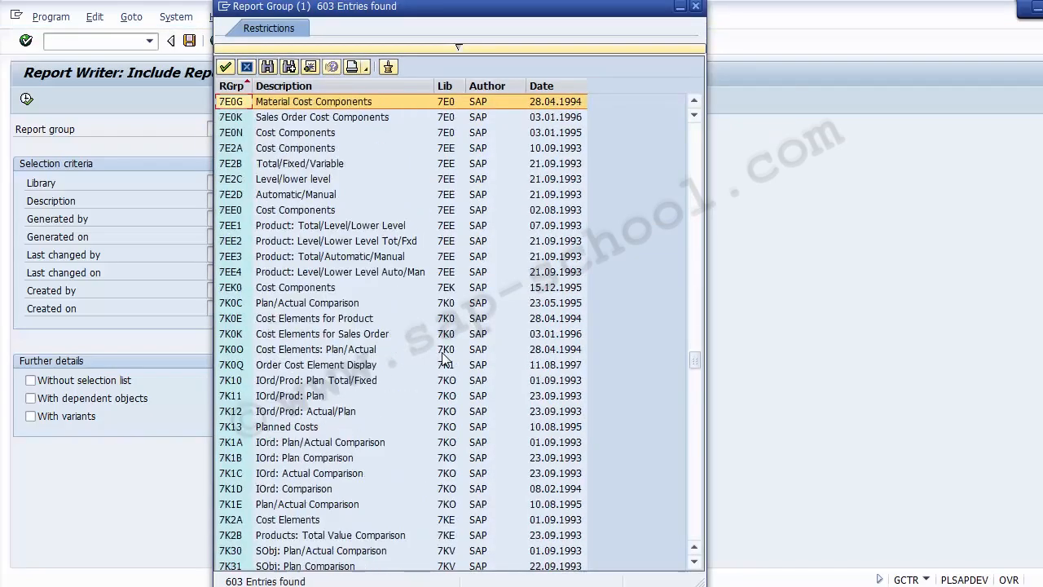
pyautogui.scroll(-20, 444, 358)
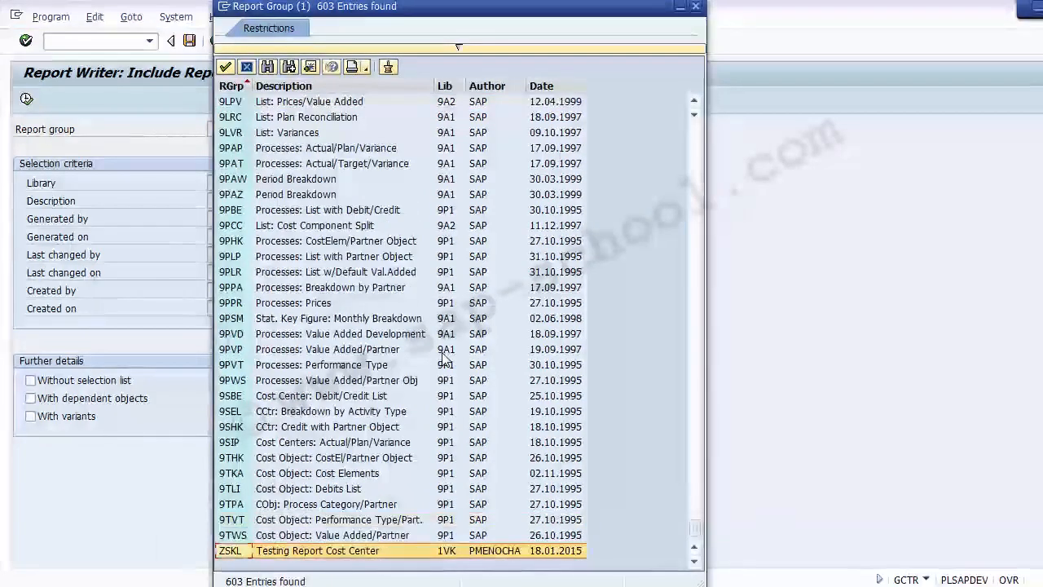
pyautogui.click(286, 551)
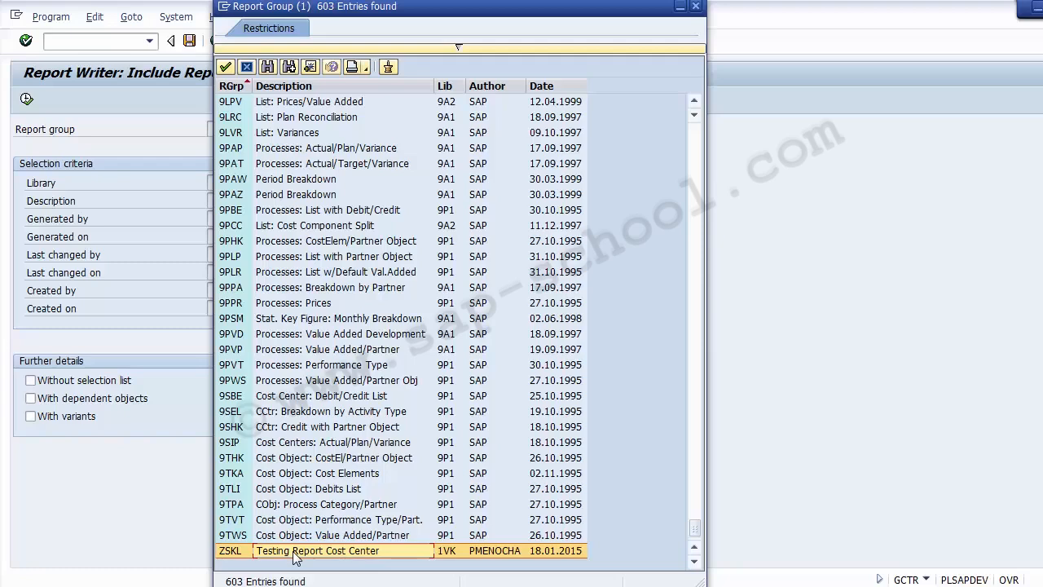
pyautogui.doubleClick(295, 551)
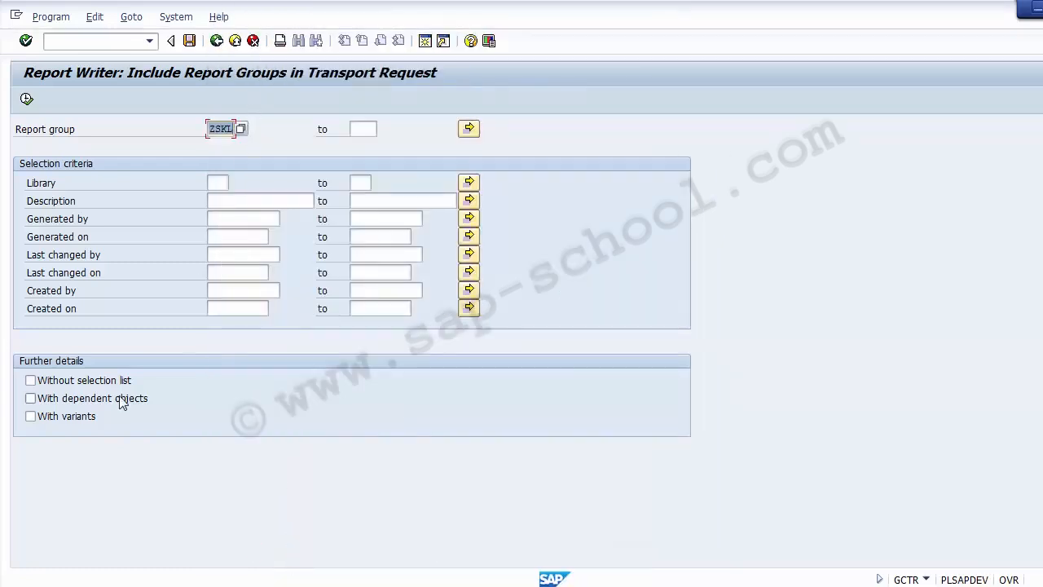
pyautogui.click(76, 405)
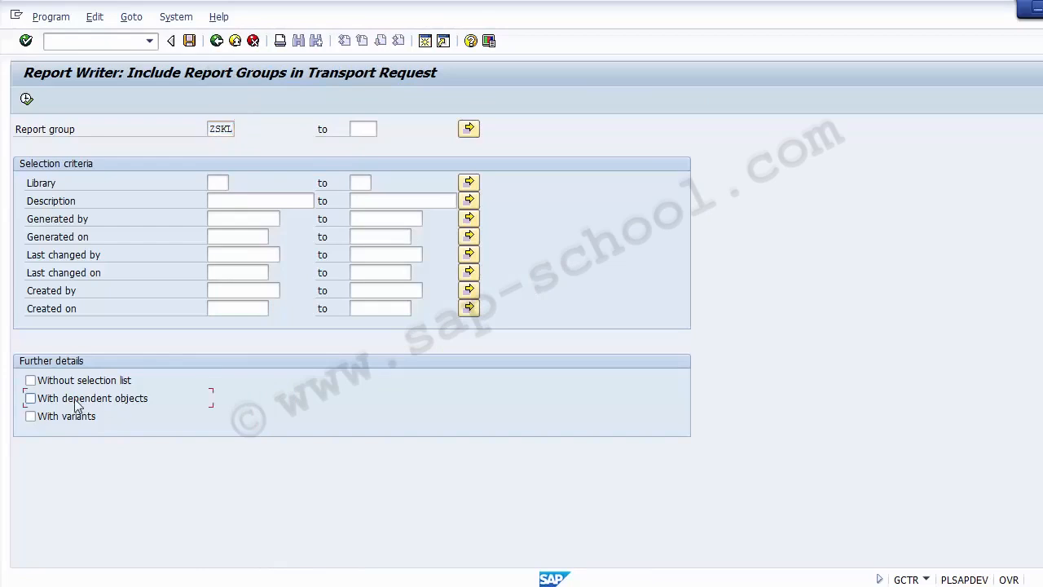
pyautogui.click(70, 418)
pyautogui.click(26, 99)
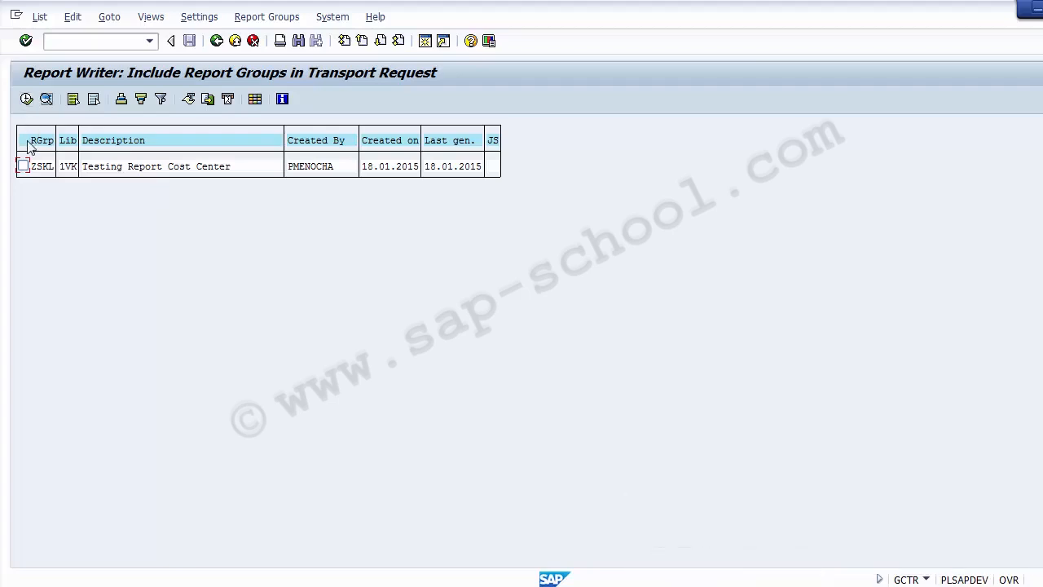
# Create a new workbench transport request for the marked ZSKL report group
pyautogui.click(23, 167)
pyautogui.click(26, 99)
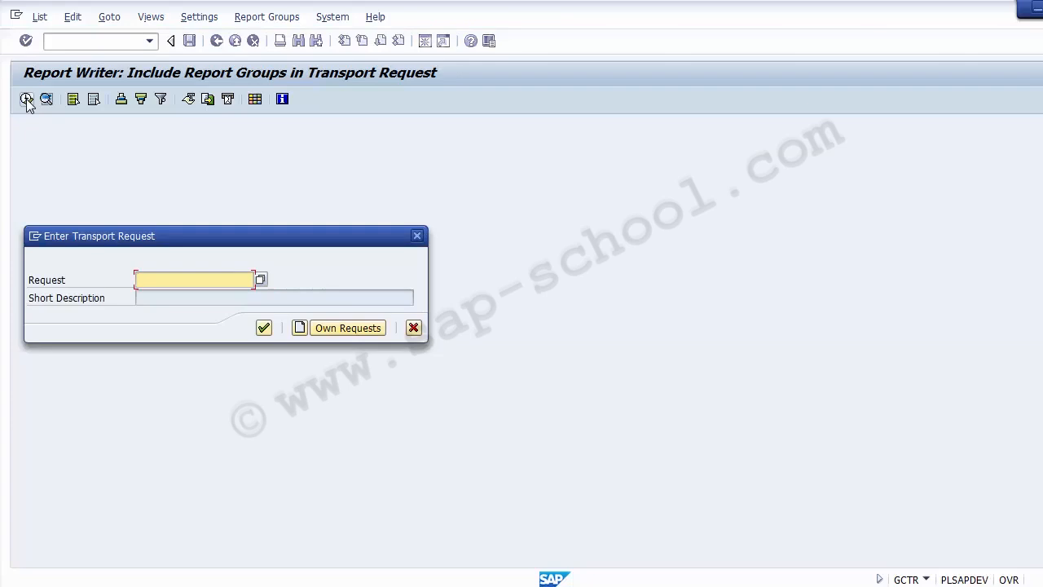
pyautogui.click(299, 328)
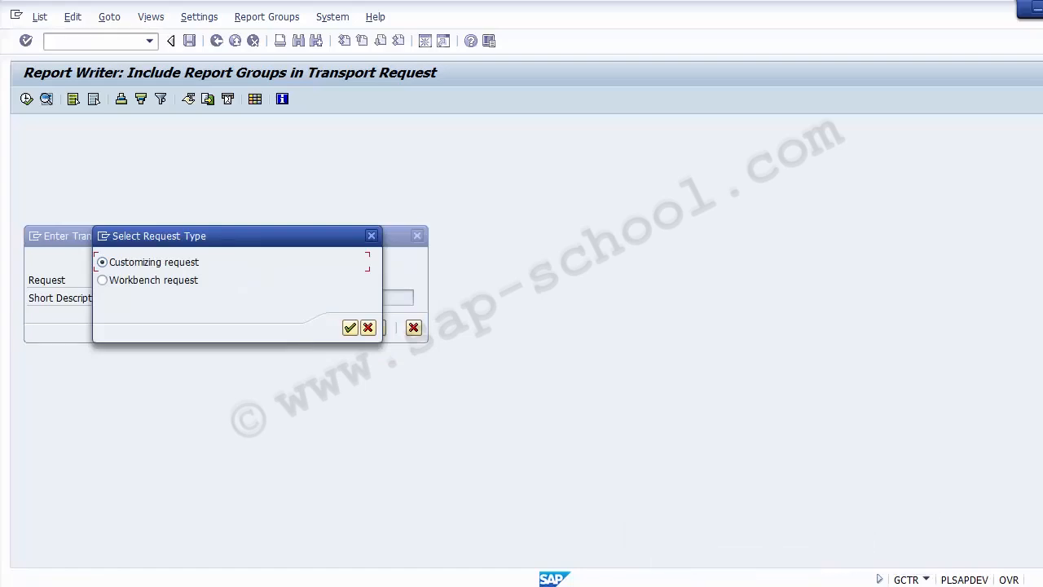
pyautogui.click(179, 284)
pyautogui.click(350, 327)
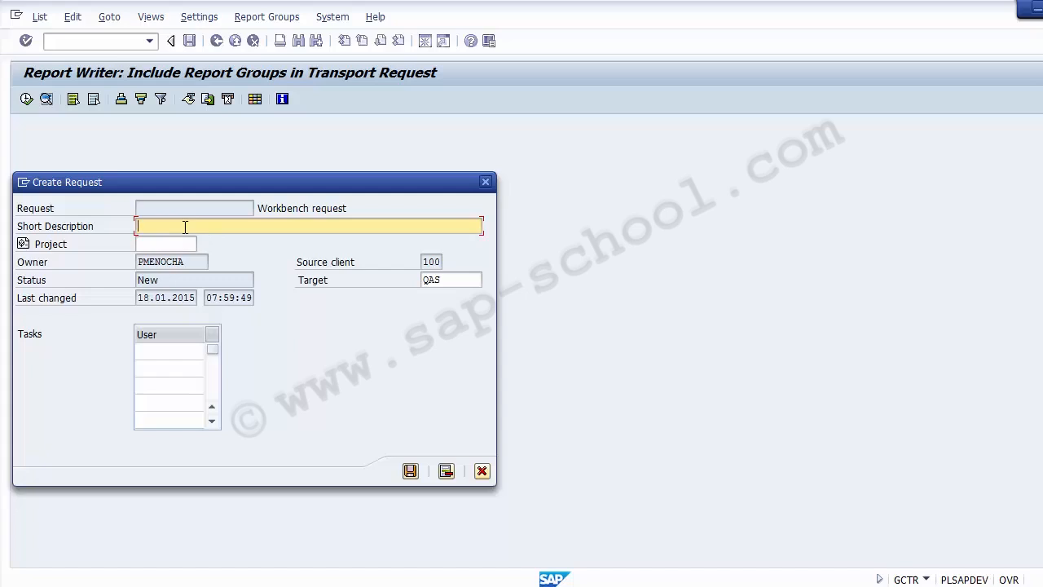
# Save request 'FI: Zreport with Report Painter created' including ZSKL, then show PowerPoint slide 11, Summary
pyautogui.write('FI: Zreport with Report Painteer')
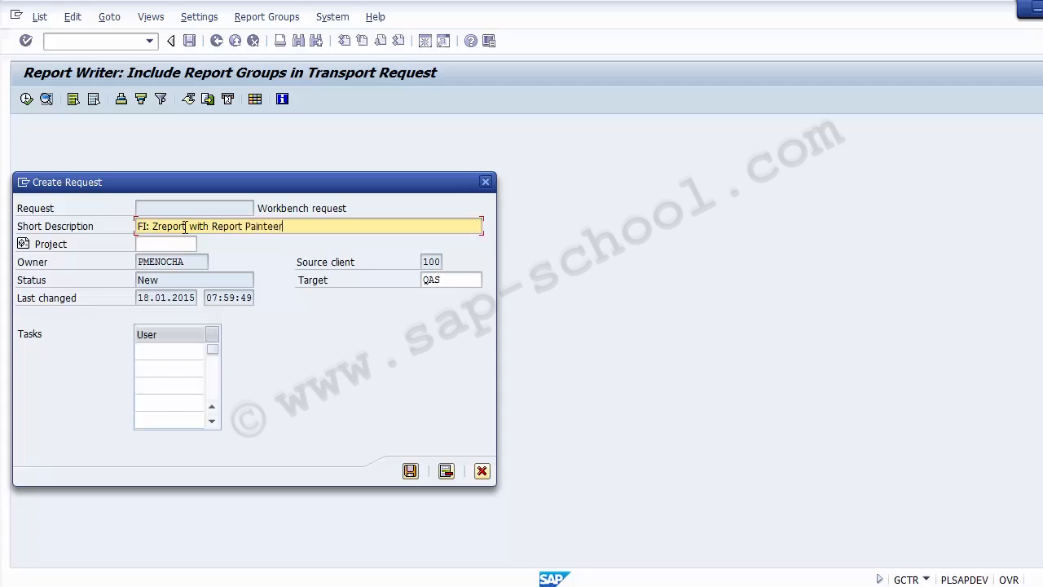
pyautogui.press('BackSpace')
pyautogui.press('BackSpace')
pyautogui.press('BackSpace')
pyautogui.write('er created')
pyautogui.click(410, 471)
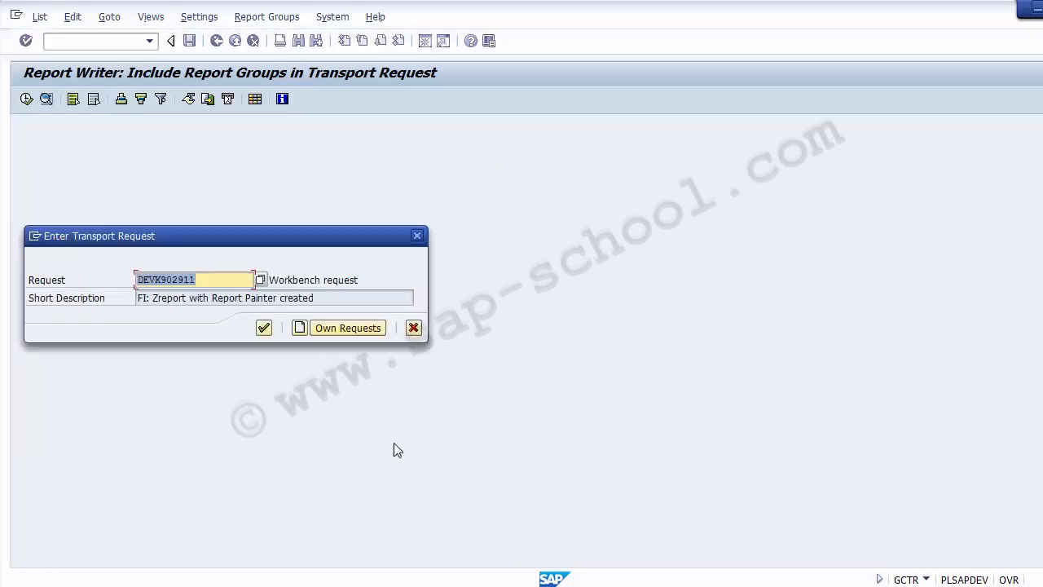
pyautogui.click(263, 330)
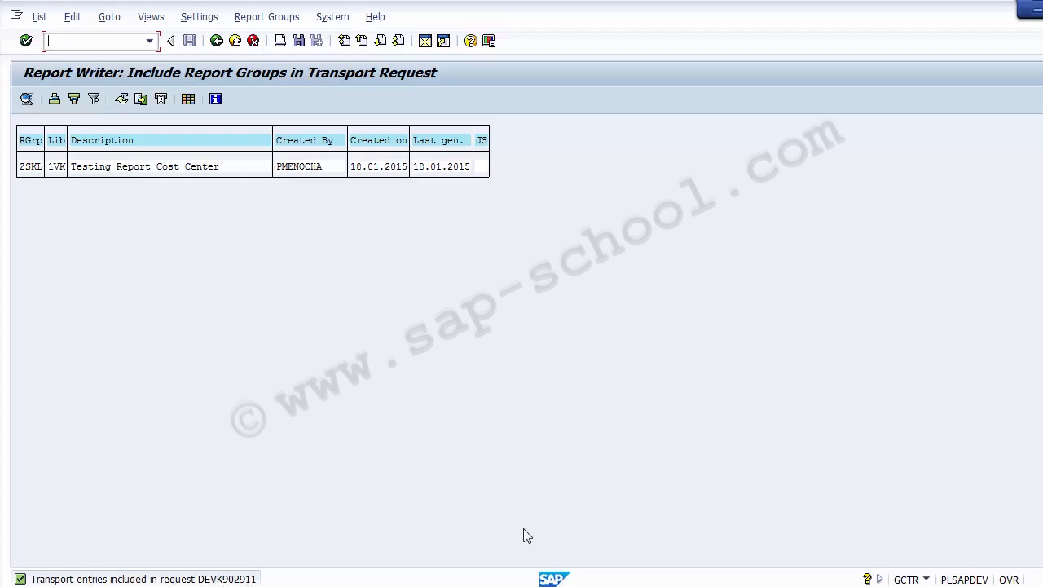
pyautogui.hotkey('alt', 'Tab')
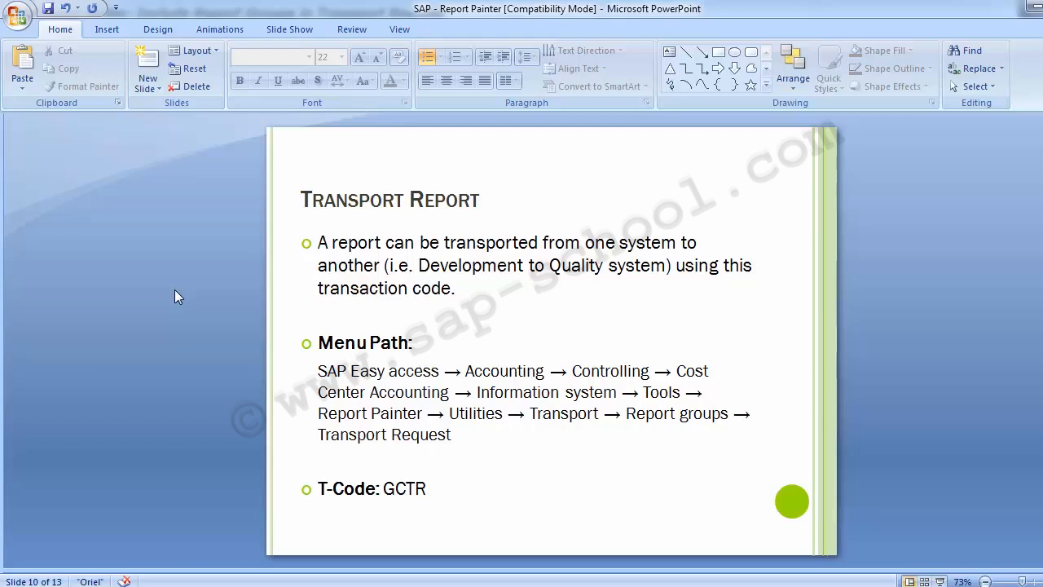
pyautogui.press('pagedown')
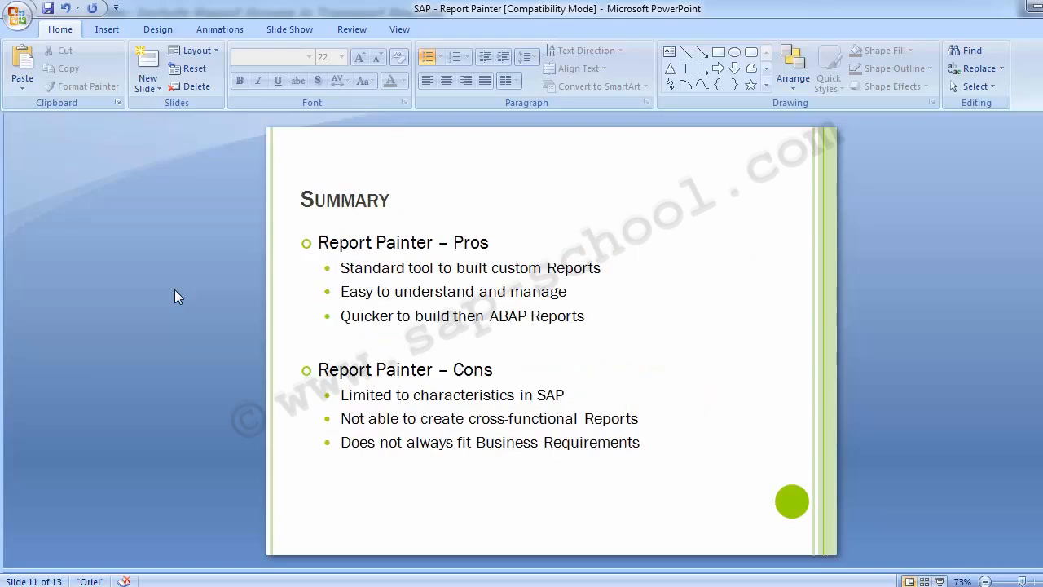